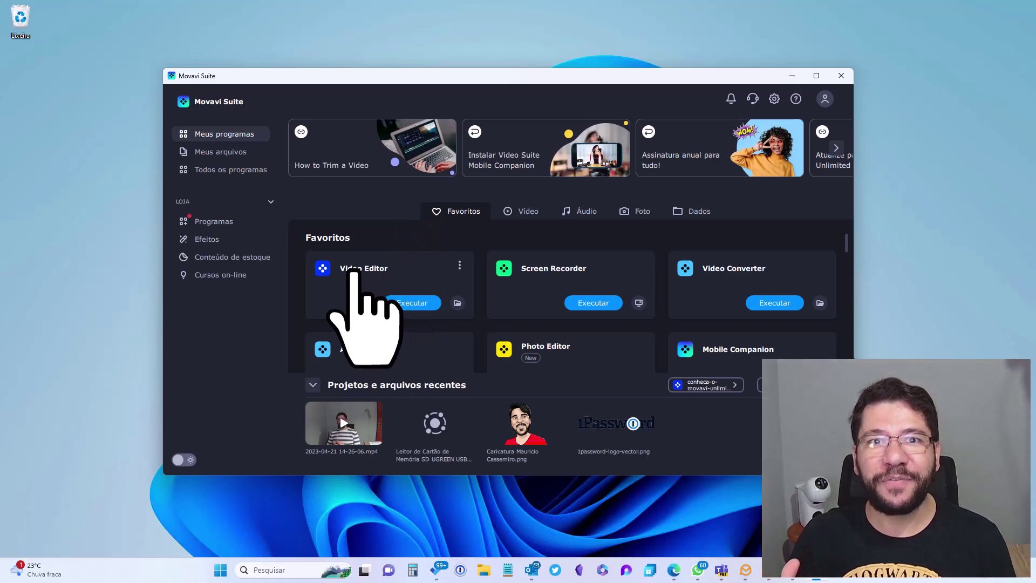
# - Launch Movavi Video Editor from the Favoritos list in Movavi Suite
pyautogui.click(412, 303)
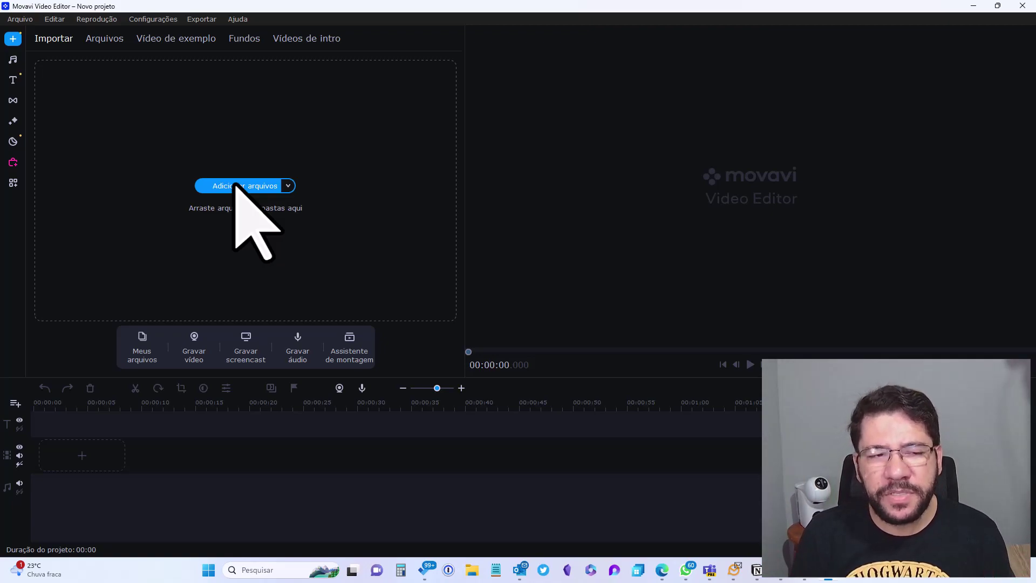
# - Browse the Adicionar arquivos options and sample library, ending on the empty Arquivos tab
pyautogui.click(288, 187)
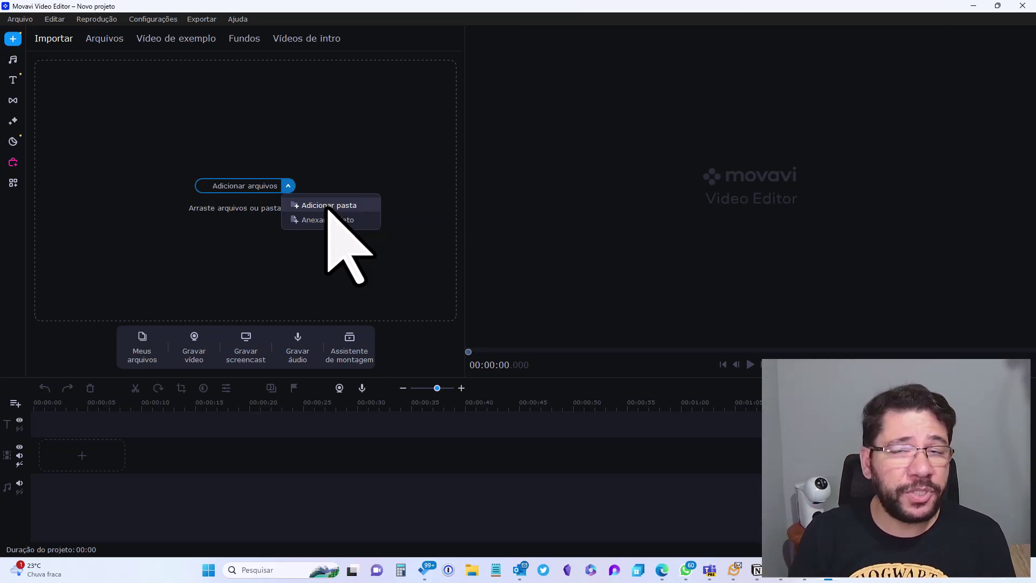
pyautogui.click(102, 46)
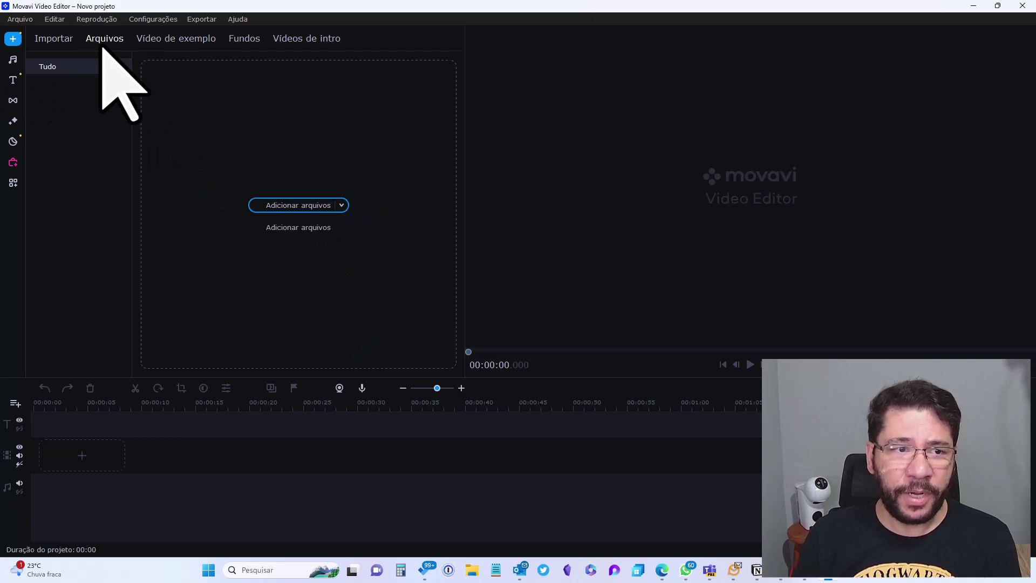
pyautogui.click(176, 43)
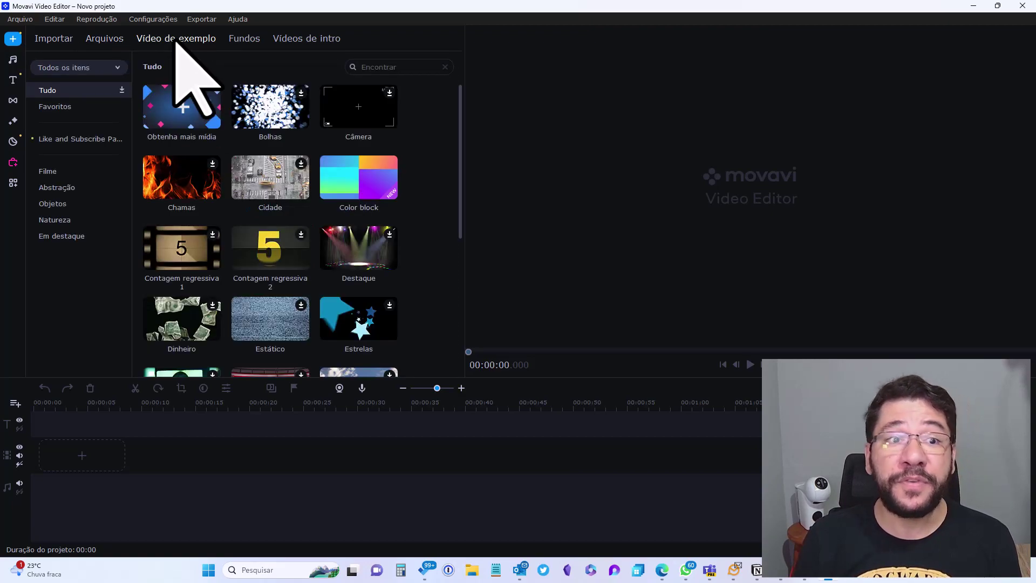
pyautogui.click(97, 44)
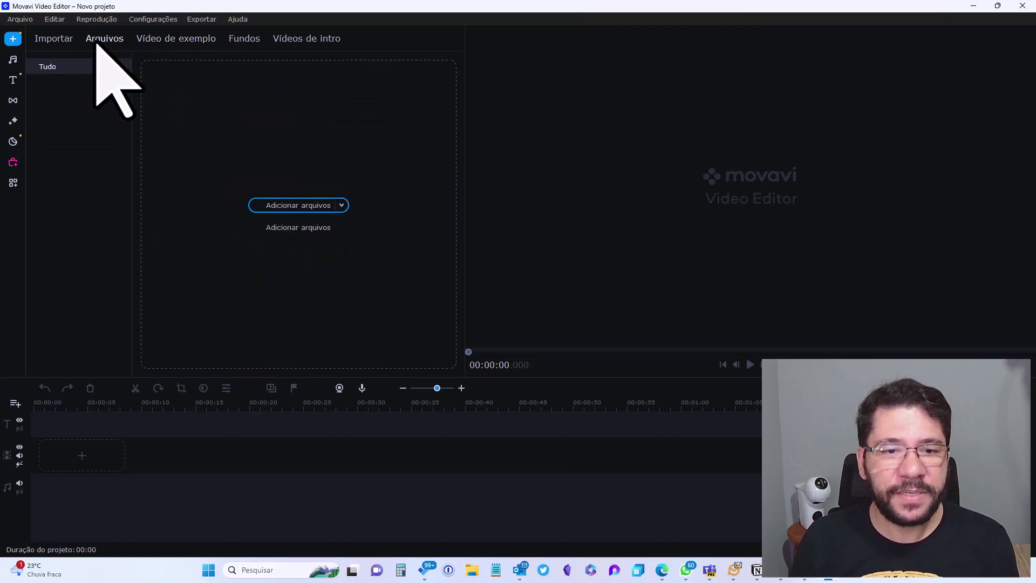
pyautogui.click(343, 207)
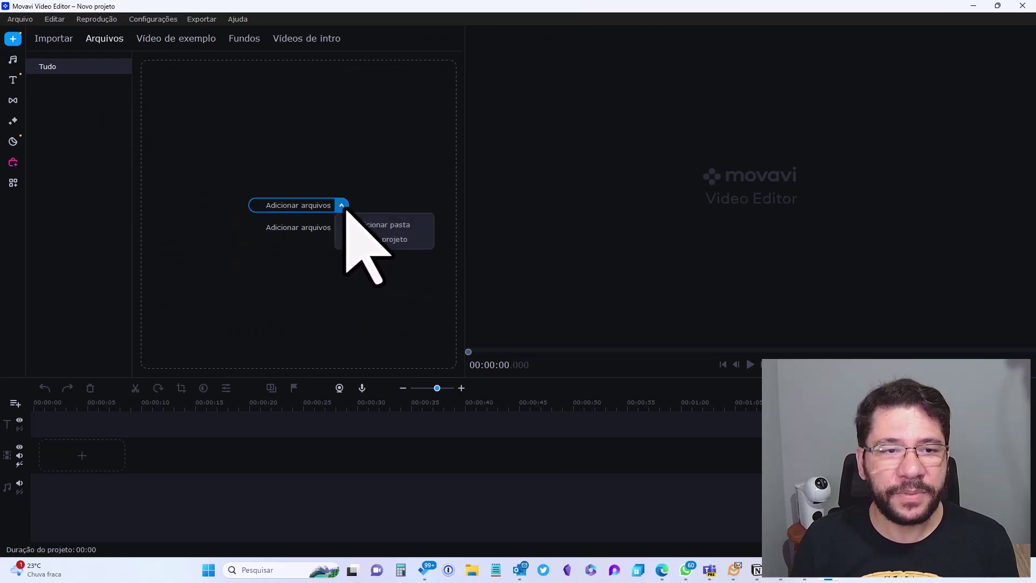
pyautogui.click(53, 39)
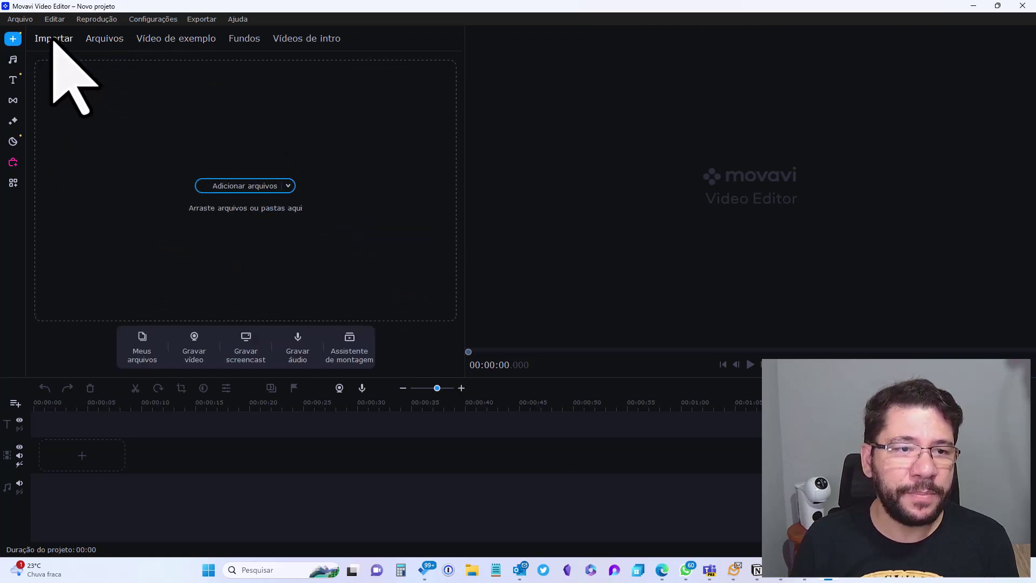
pyautogui.click(111, 41)
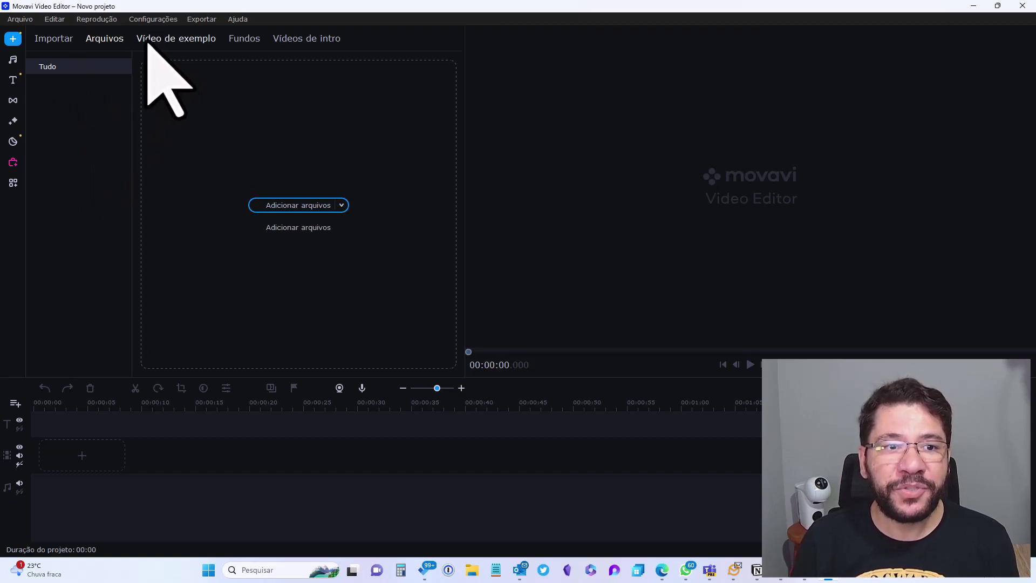
# - In Vídeo de exemplo, download the Bolhas sample clip so it previews in the player
pyautogui.click(148, 43)
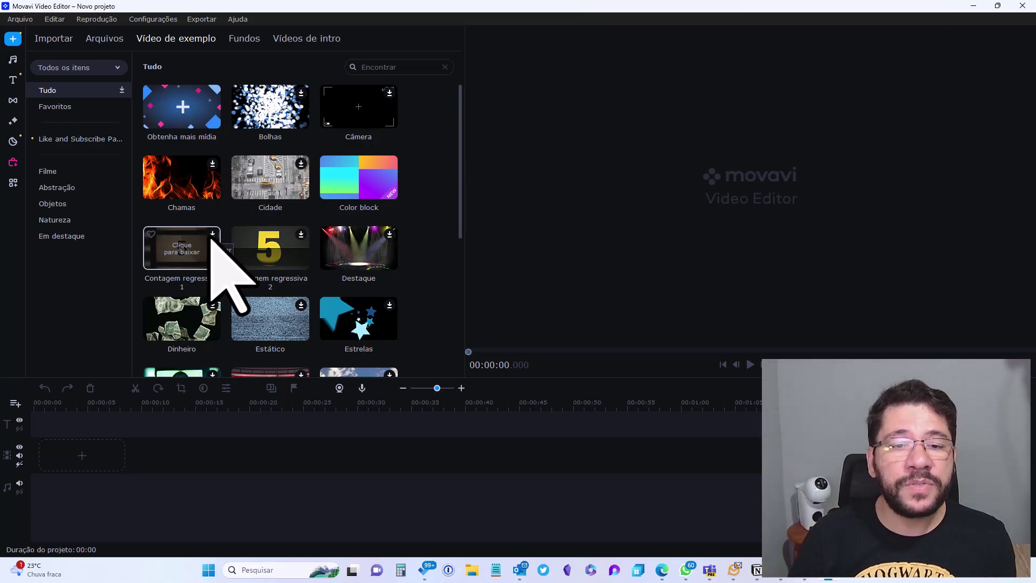
pyautogui.scroll(-5, 401, 238)
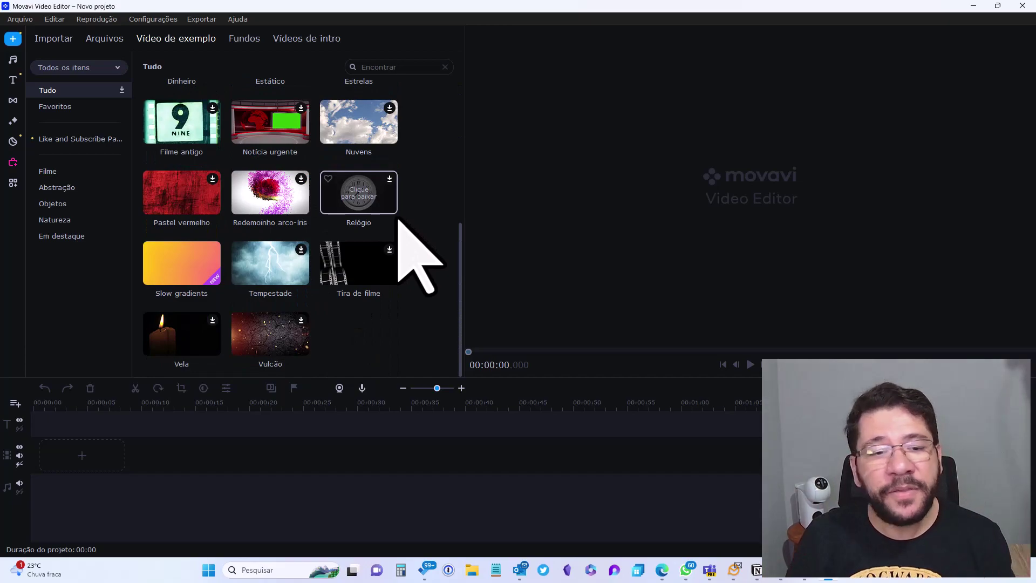
pyautogui.scroll(5, 355, 346)
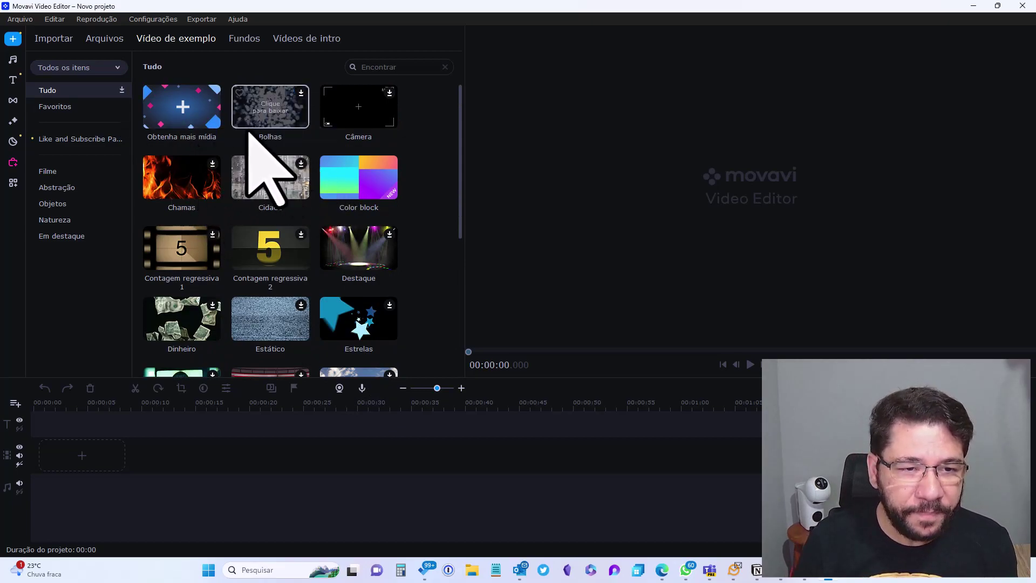
pyautogui.click(194, 106)
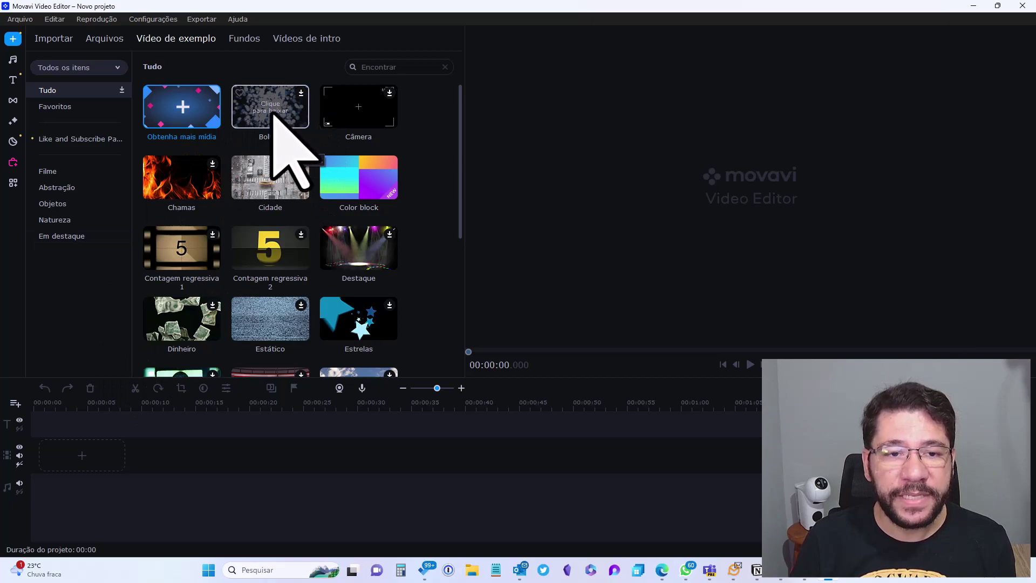
pyautogui.click(300, 93)
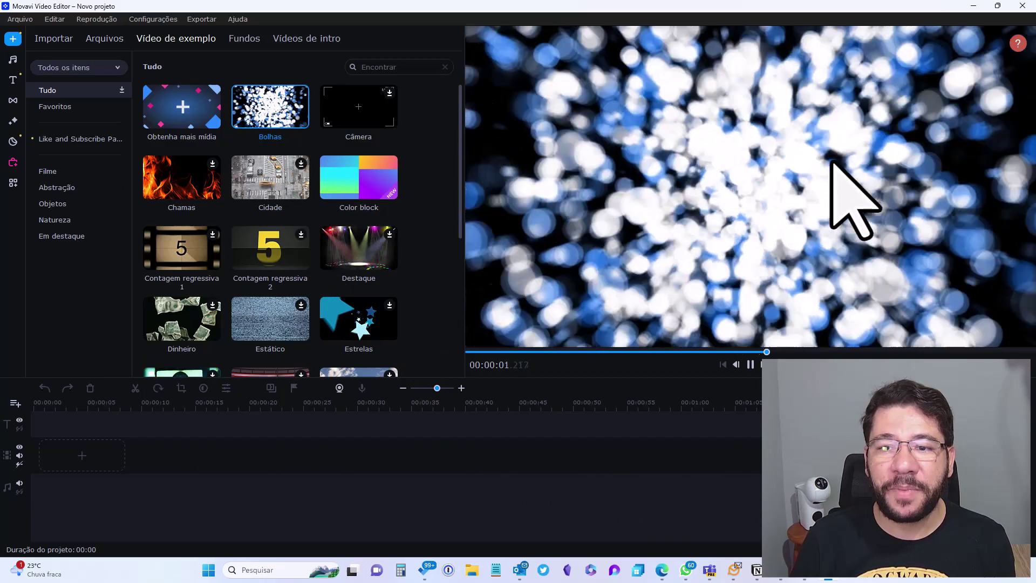
pyautogui.click(497, 351)
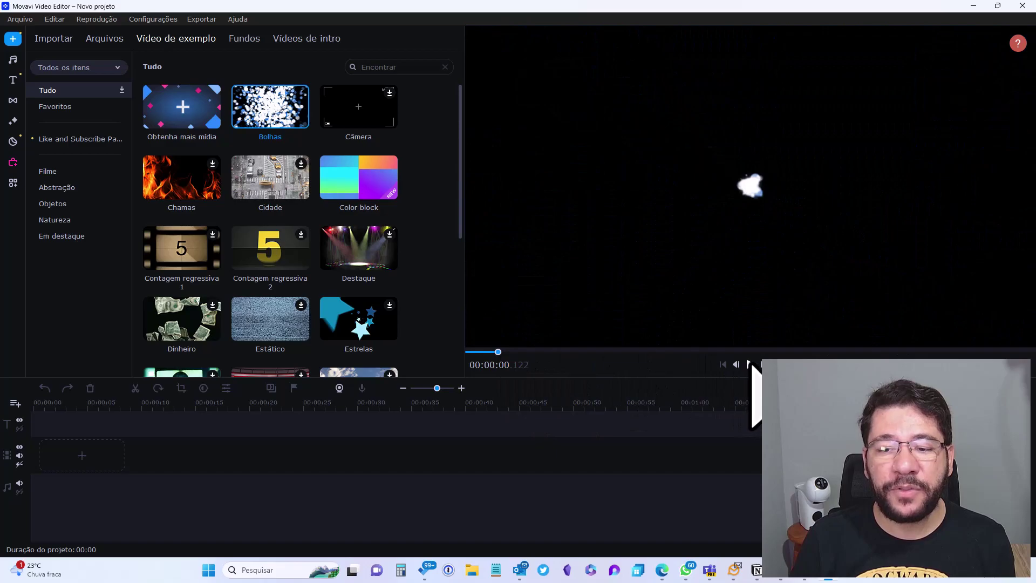
pyautogui.click(749, 364)
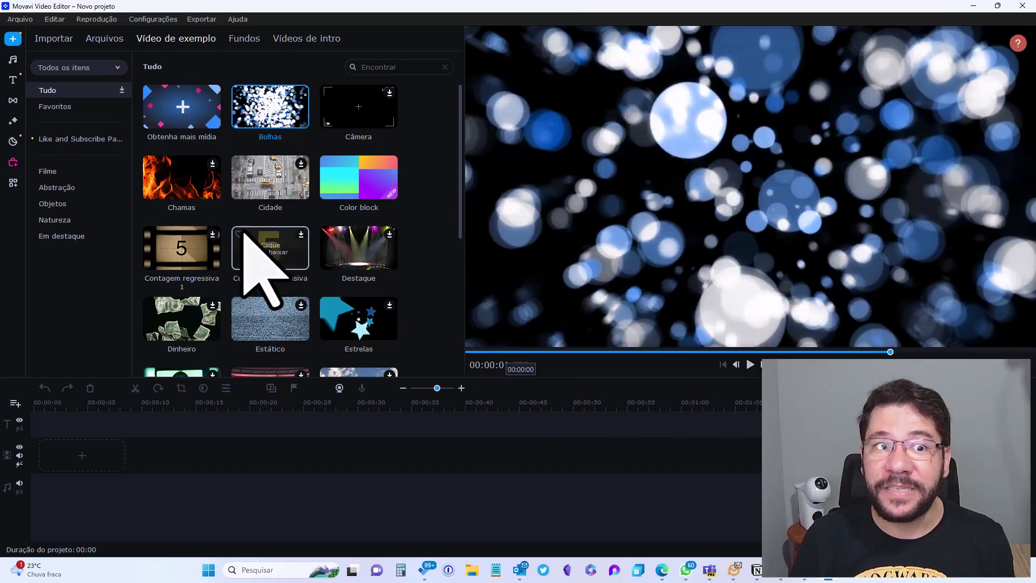
pyautogui.moveTo(268, 101)
pyautogui.mouseDown()
pyautogui.moveTo(254, 243)
pyautogui.moveTo(134, 445)
pyautogui.moveTo(115, 446)
pyautogui.moveTo(276, 117)
pyautogui.moveTo(269, 110)
pyautogui.mouseUp()
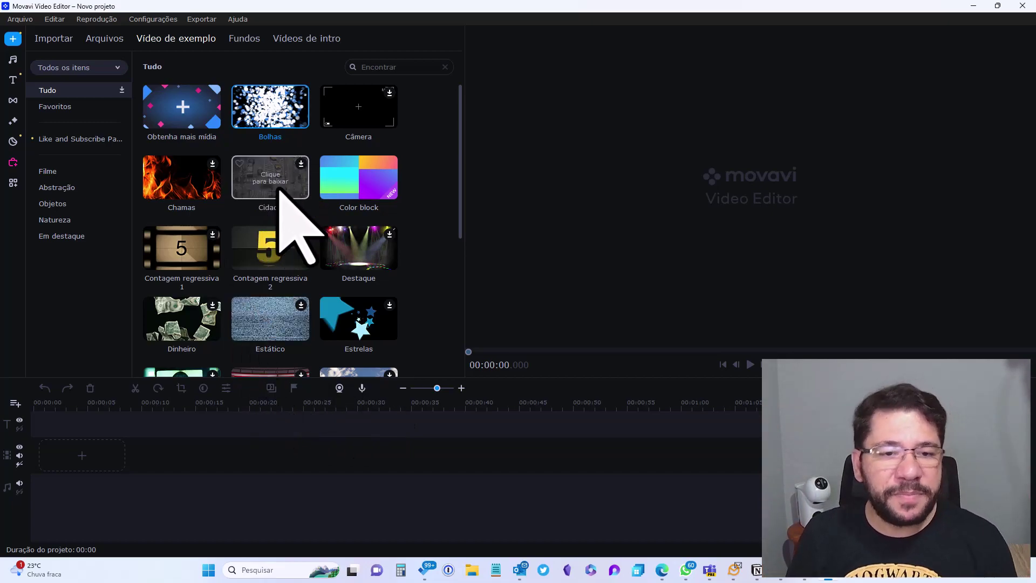
# - Download the Cidade sample clip, then scroll through the sample video grid
pyautogui.click(300, 169)
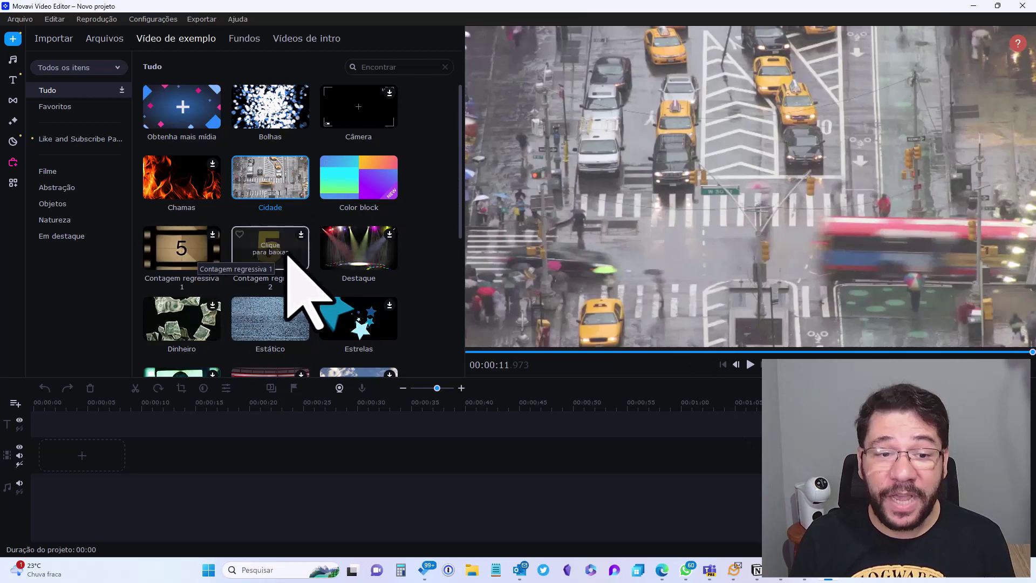
pyautogui.scroll(-3, 432, 347)
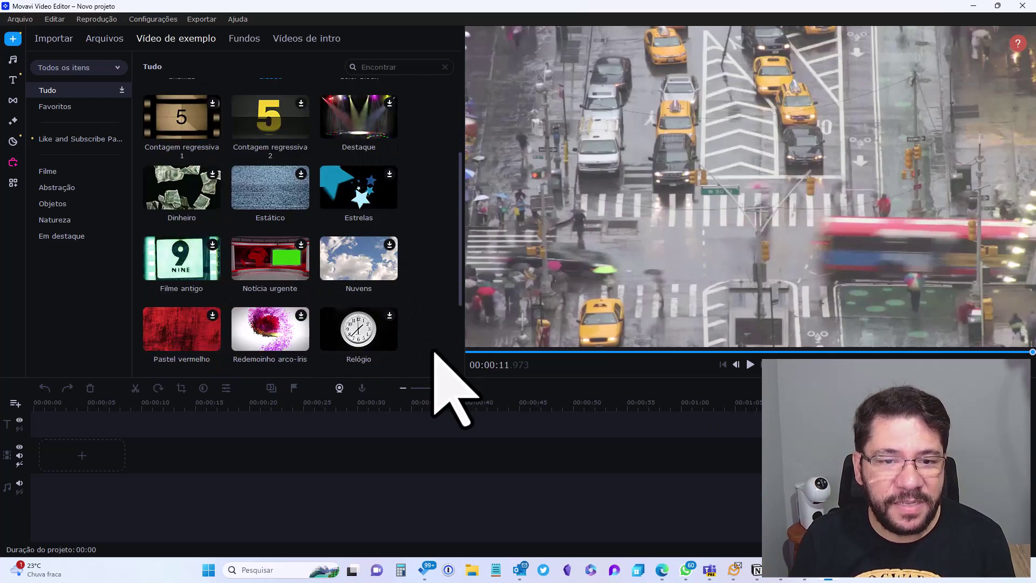
pyautogui.scroll(1, 426, 329)
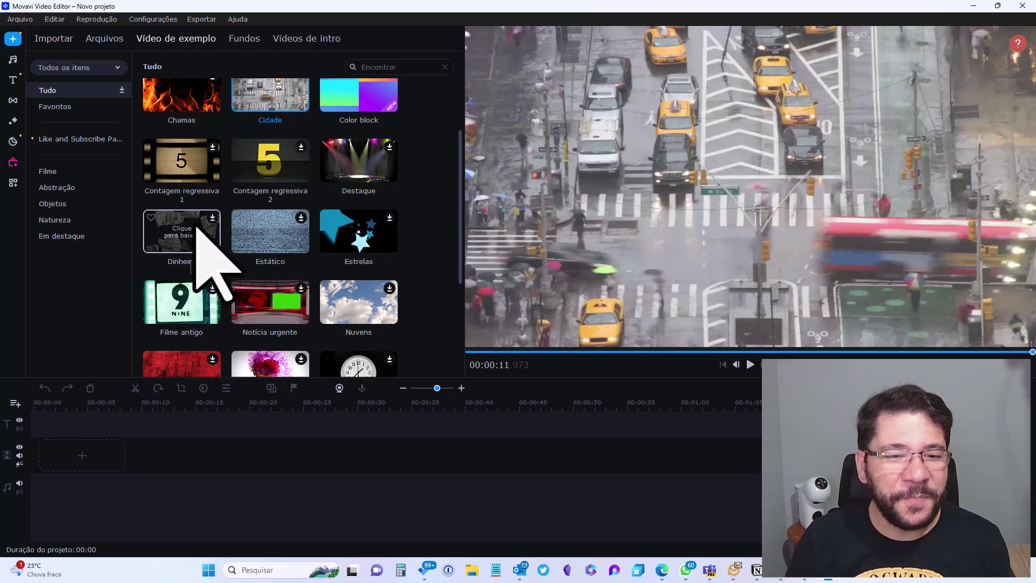
pyautogui.scroll(-2, 370, 336)
pyautogui.scroll(-1, 370, 339)
pyautogui.scroll(5, 370, 339)
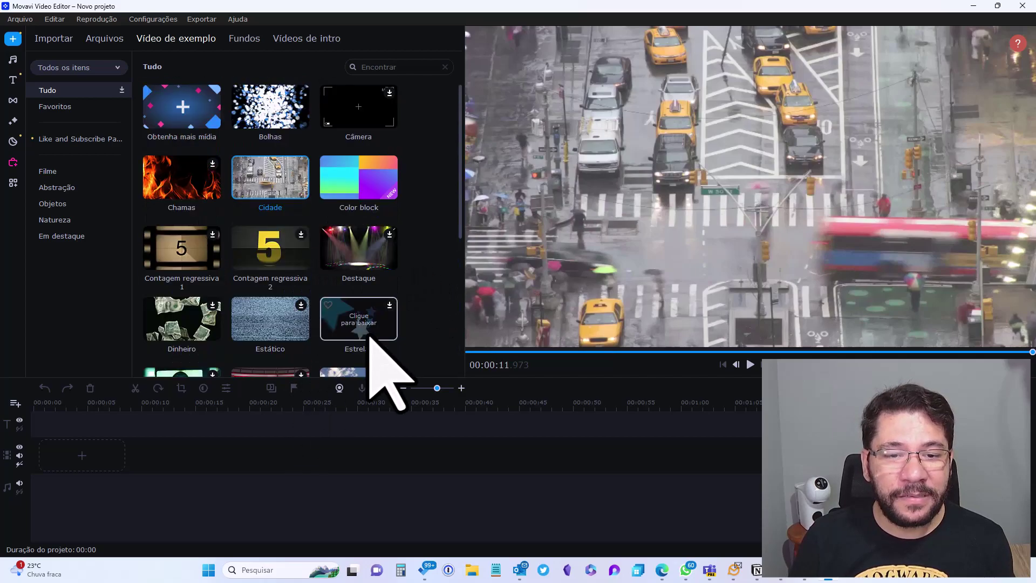
# - Browse sample categories Favoritos, Filme, Abstração, Objetos and Natureza, ending on Em destaque
pyautogui.click(199, 116)
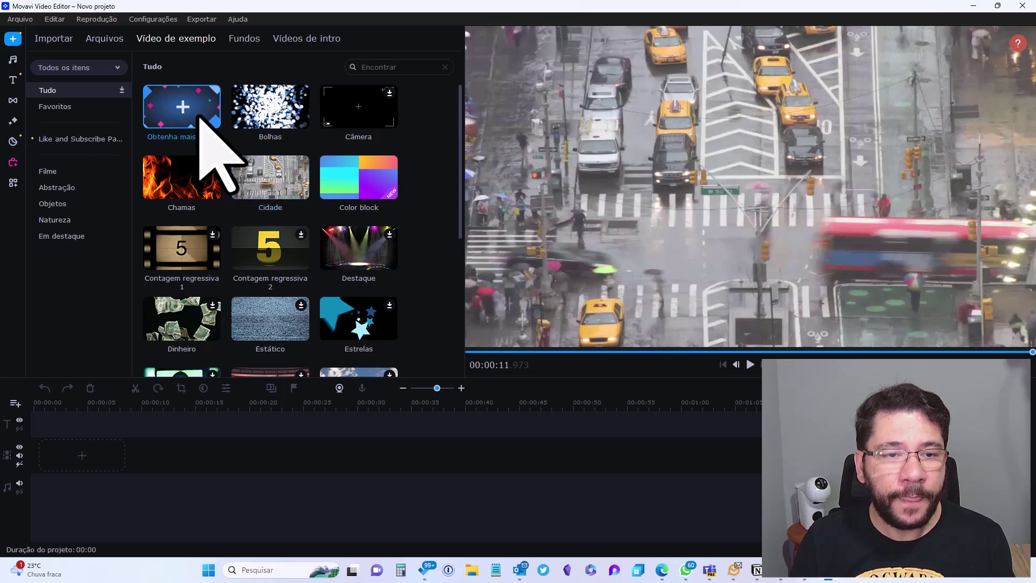
pyautogui.click(54, 107)
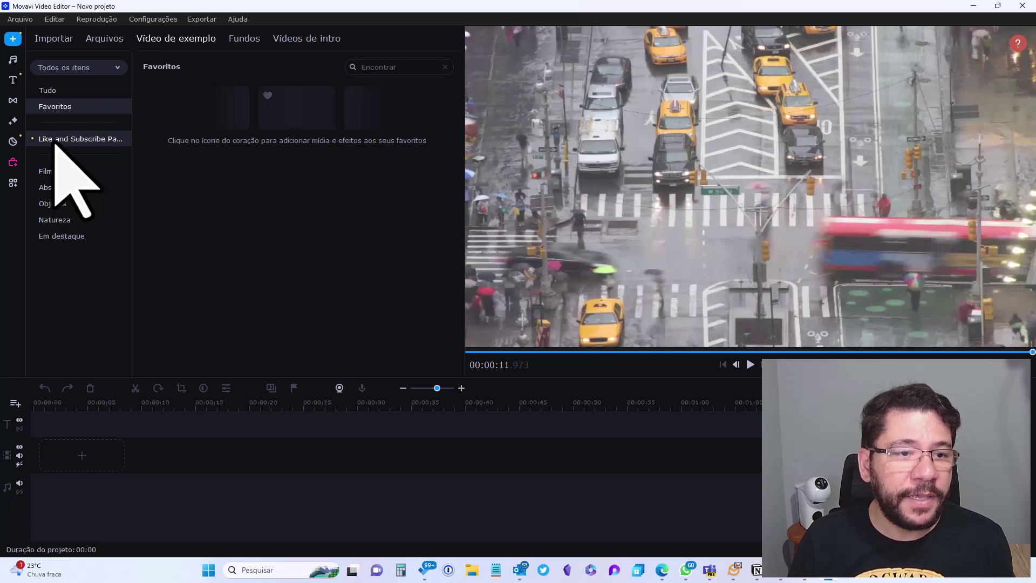
pyautogui.click(54, 139)
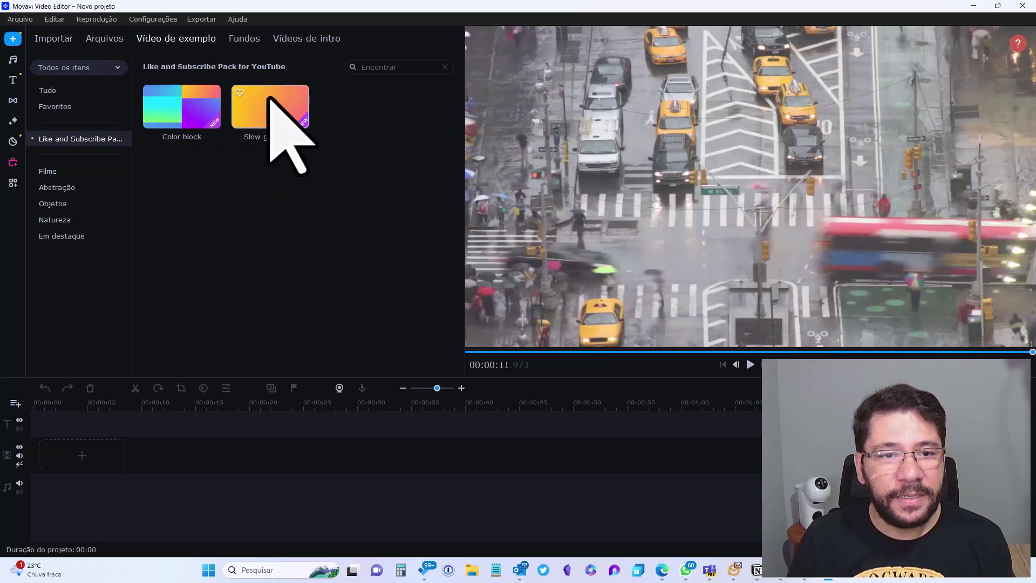
pyautogui.click(85, 172)
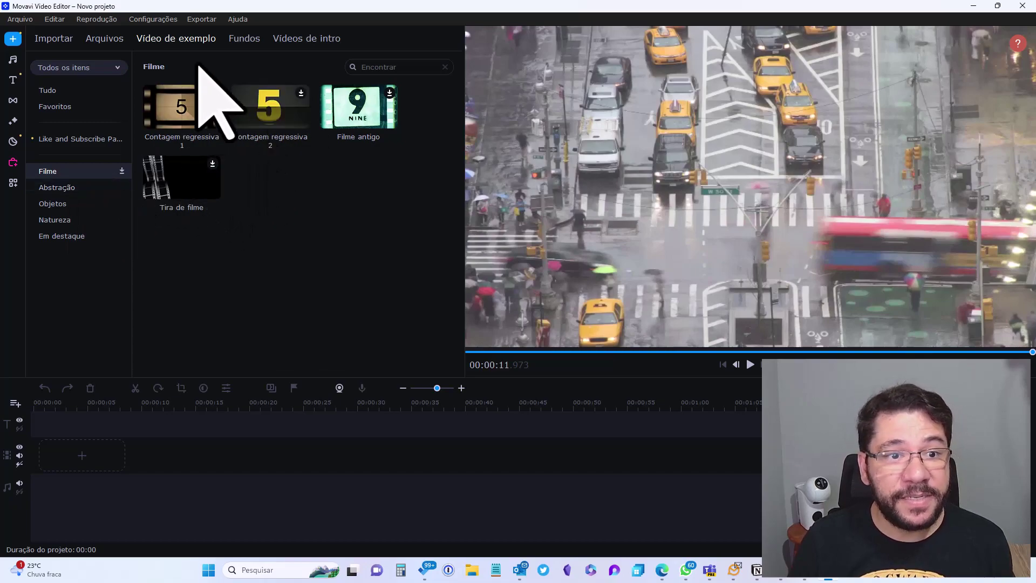
pyautogui.click(85, 189)
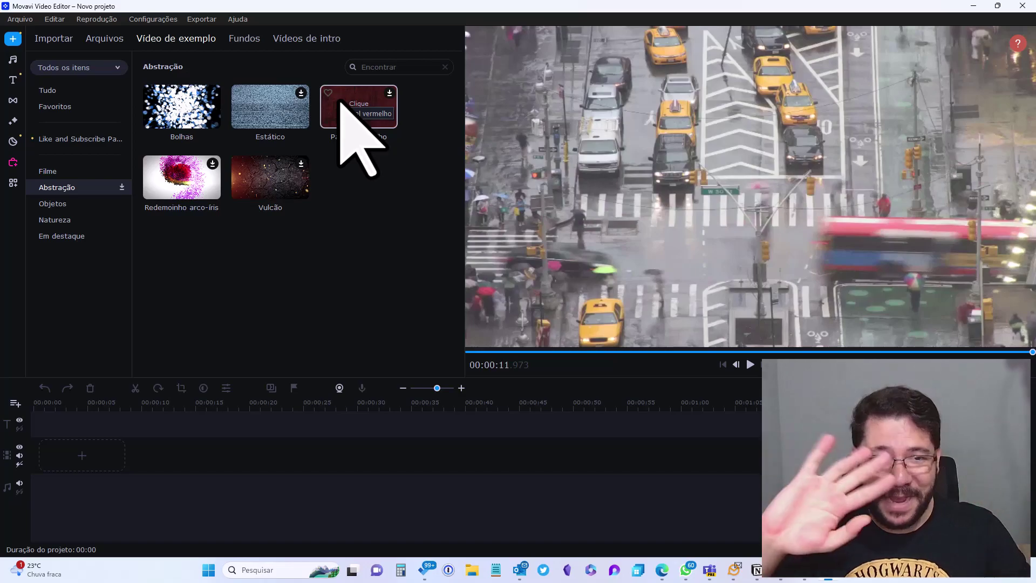
pyautogui.click(69, 206)
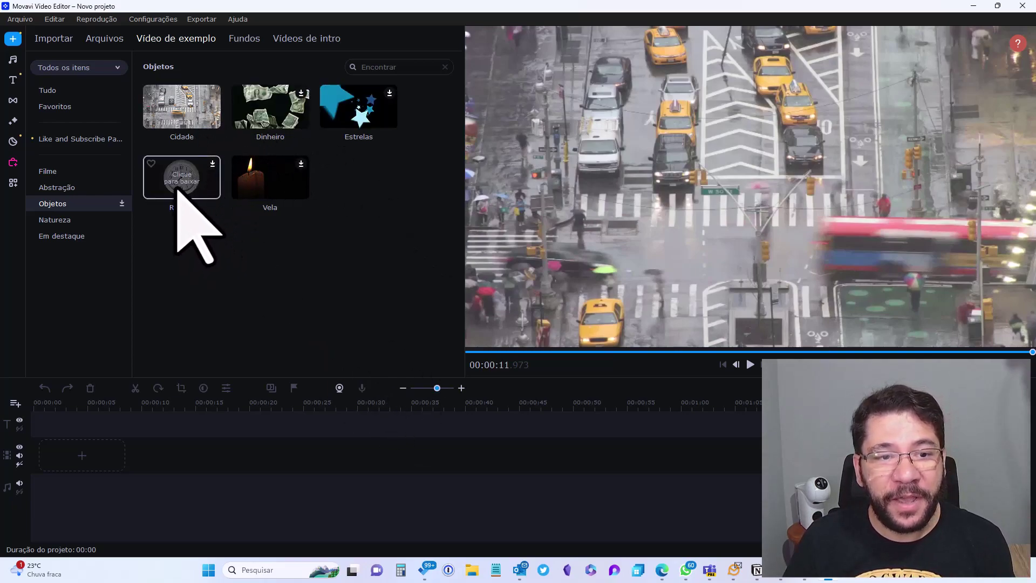
pyautogui.click(90, 222)
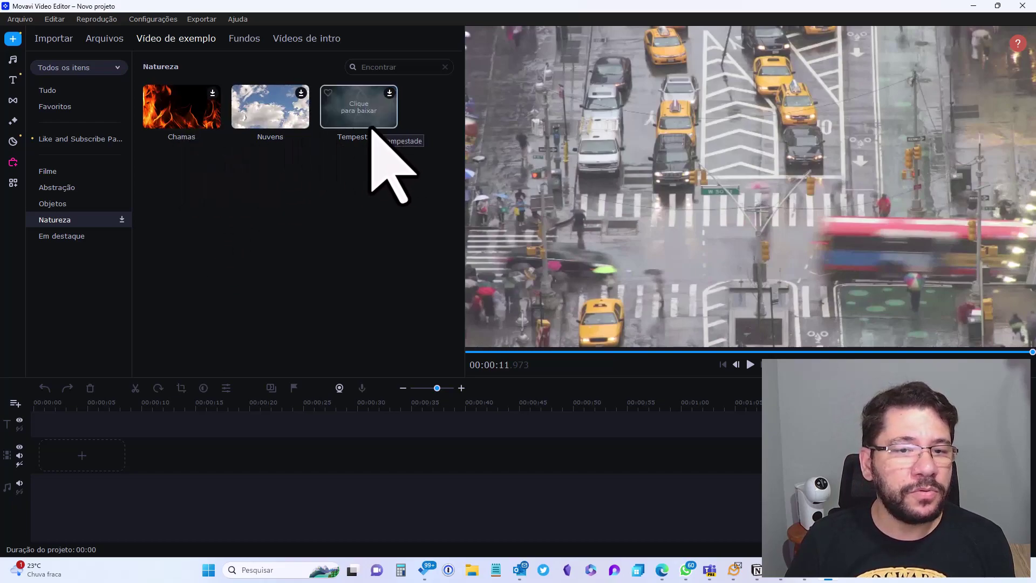
pyautogui.click(50, 236)
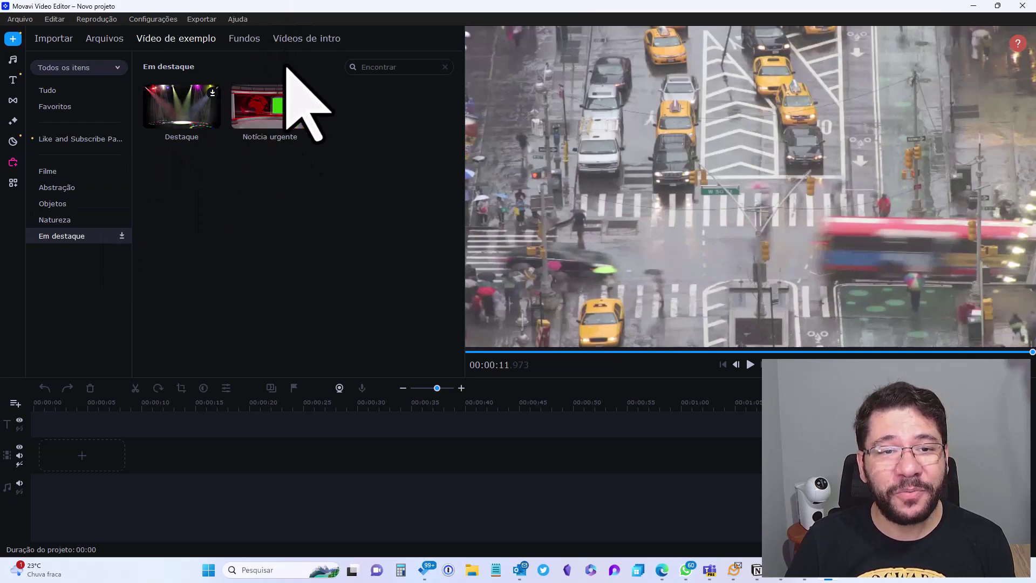
# - Download the Notícia urgente sample clip, then switch to the Fundos backgrounds library
pyautogui.click(299, 111)
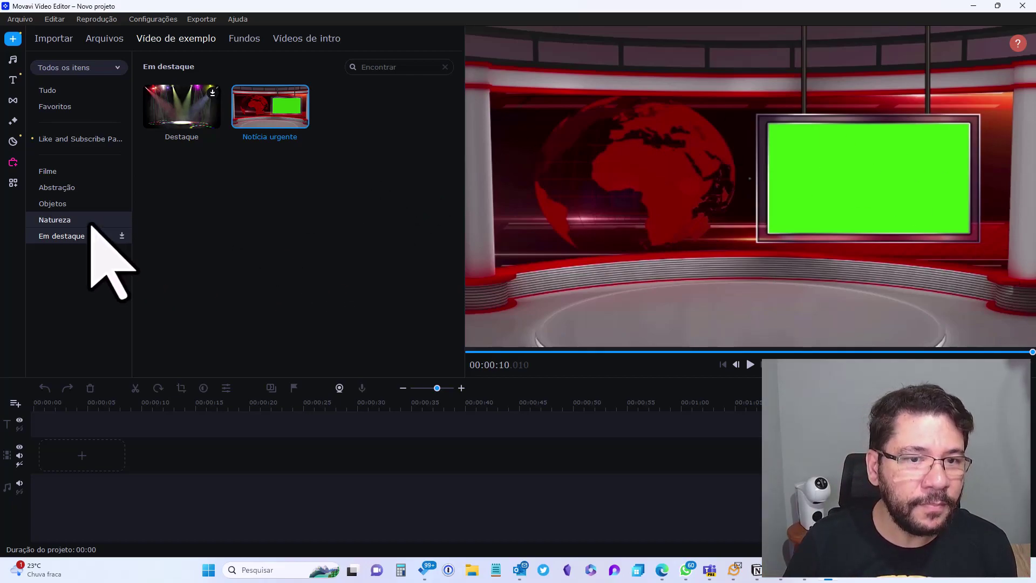
pyautogui.click(240, 42)
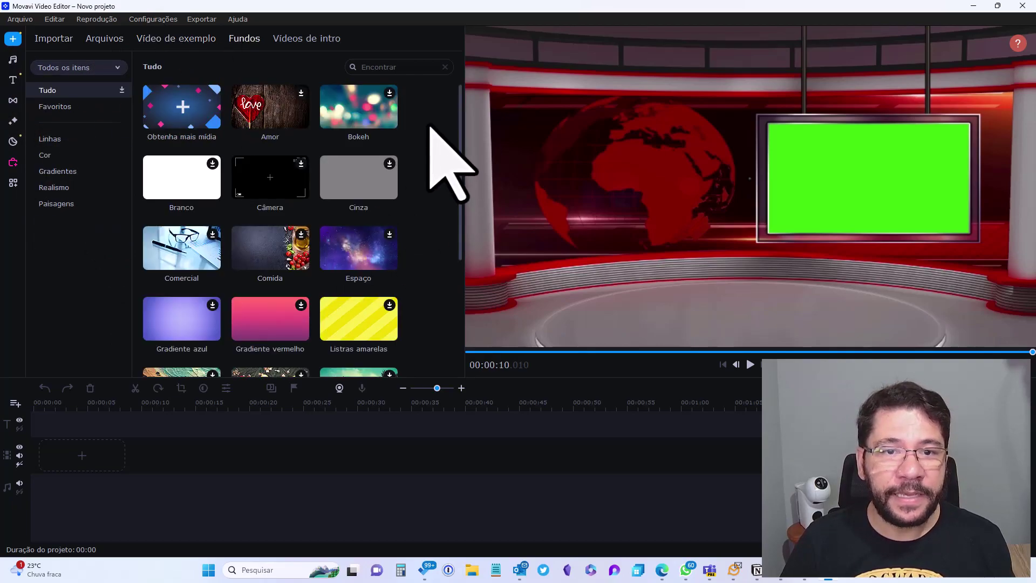
# - Browse to the Linhas backgrounds and download the Raios solares azuis background
pyautogui.scroll(-2, 435, 162)
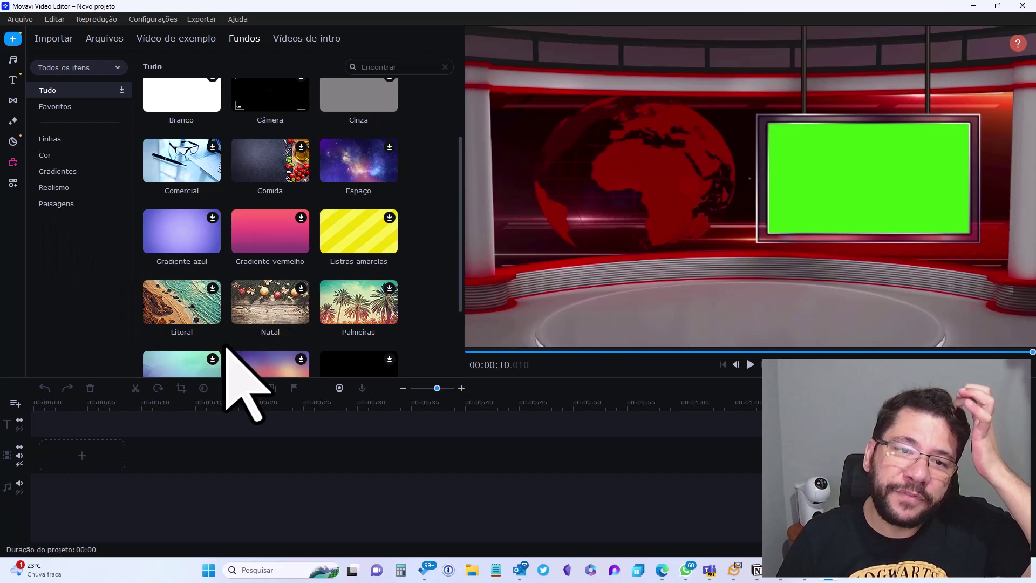
pyautogui.click(52, 109)
pyautogui.click(55, 139)
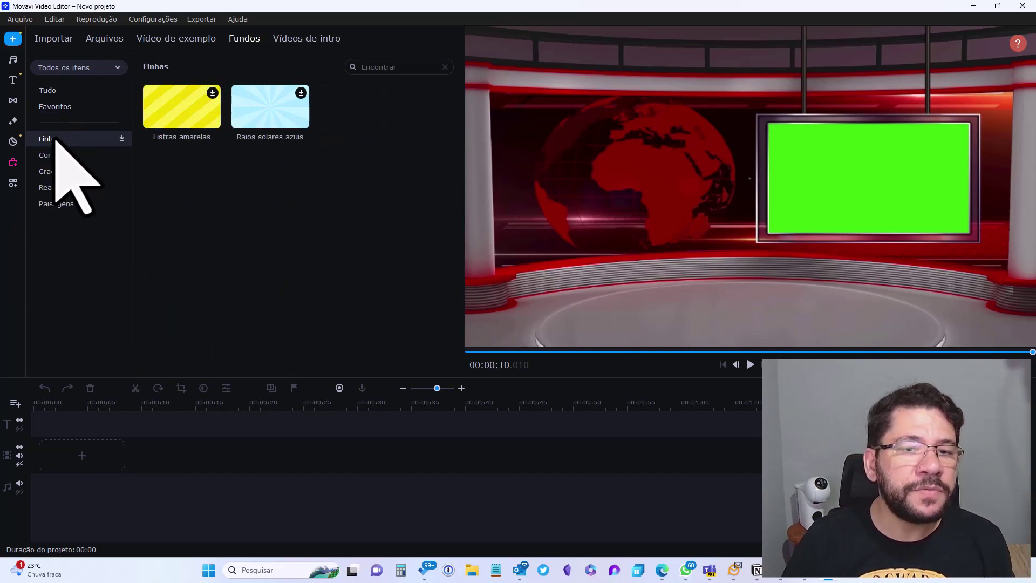
pyautogui.click(301, 92)
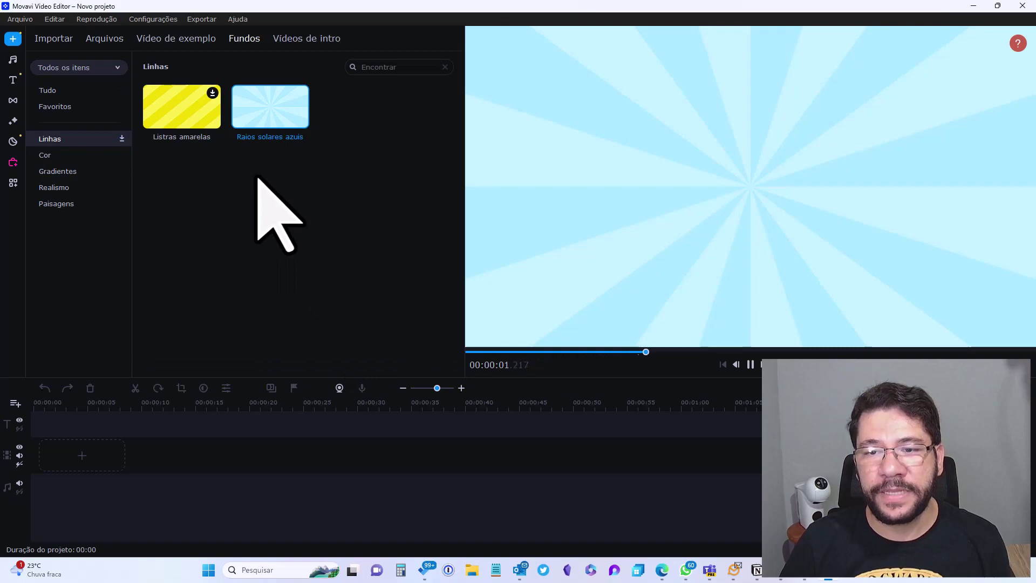
# - Download and play the Comida background from Realismo, then show the Paisagens backgrounds
pyautogui.click(54, 157)
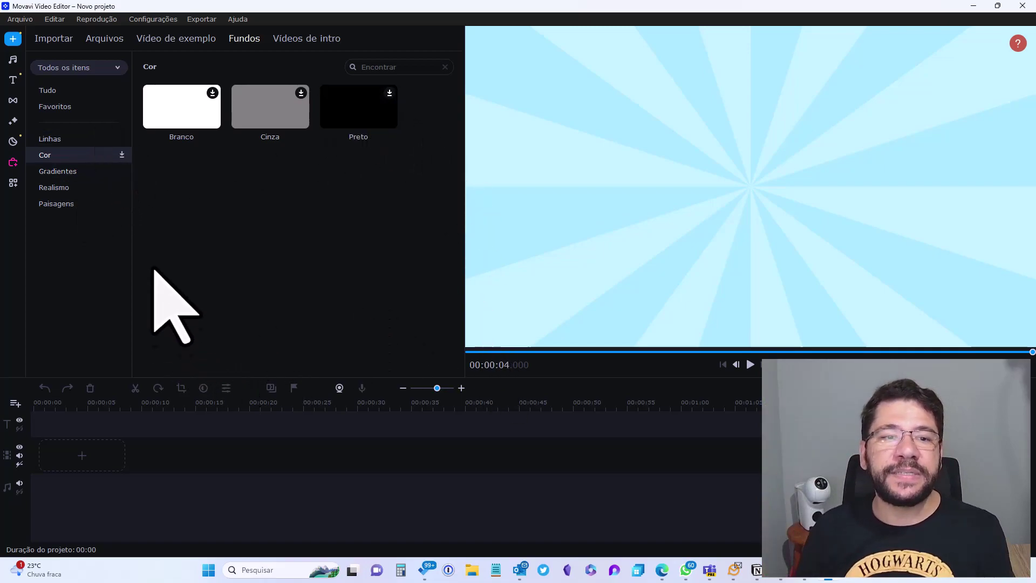
pyautogui.click(74, 177)
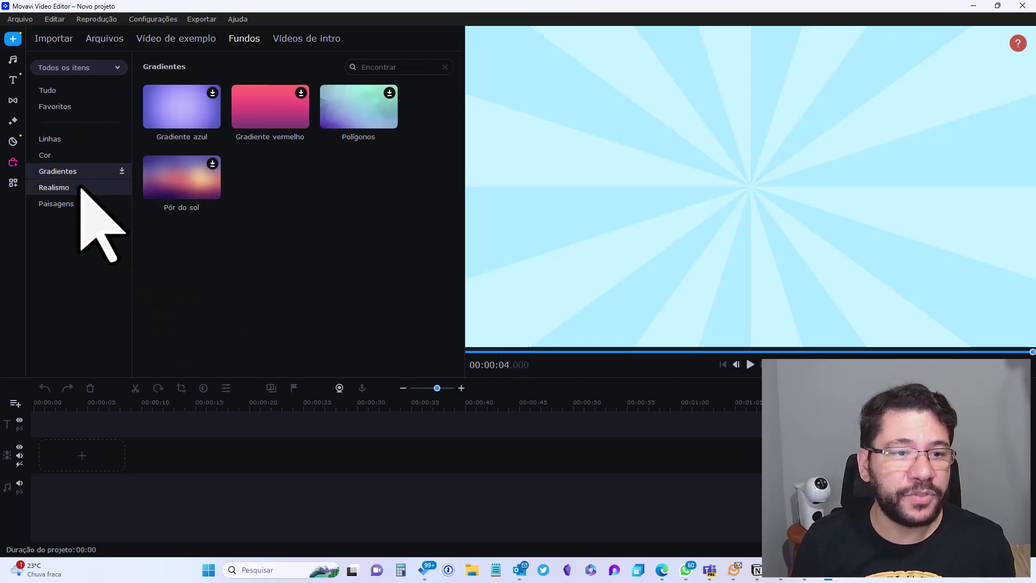
pyautogui.click(80, 188)
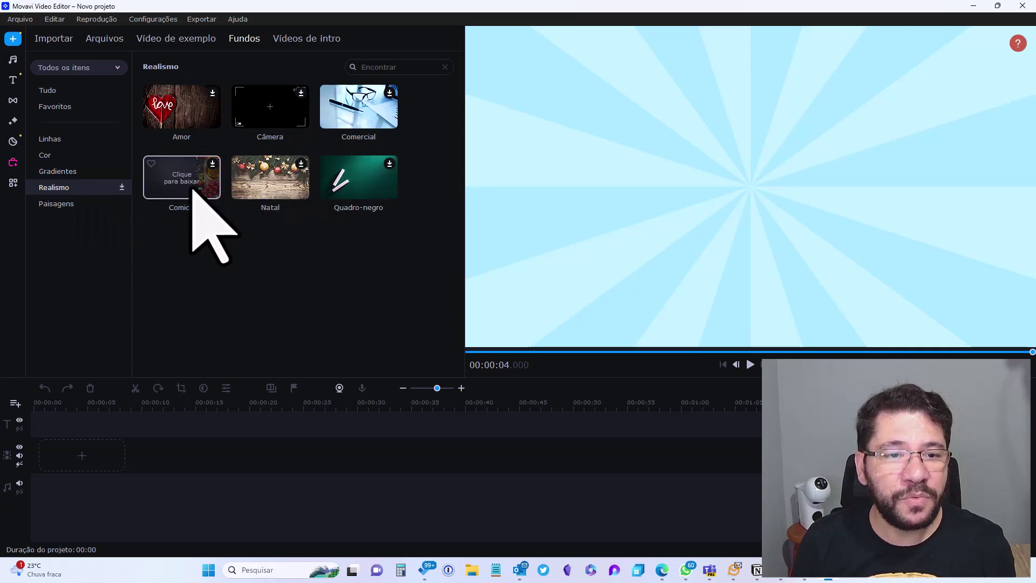
pyautogui.click(214, 164)
pyautogui.press('space')
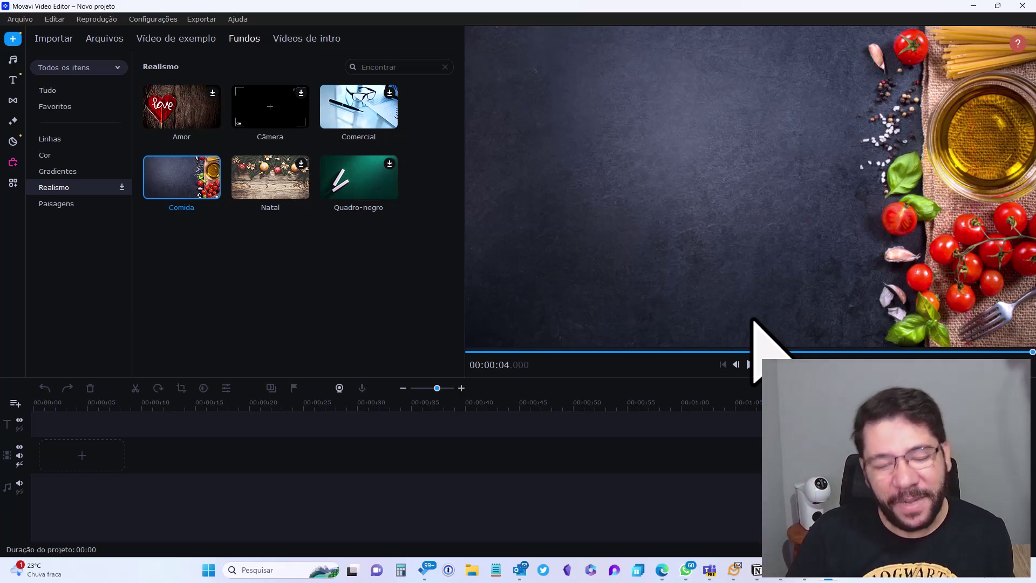
pyautogui.click(56, 204)
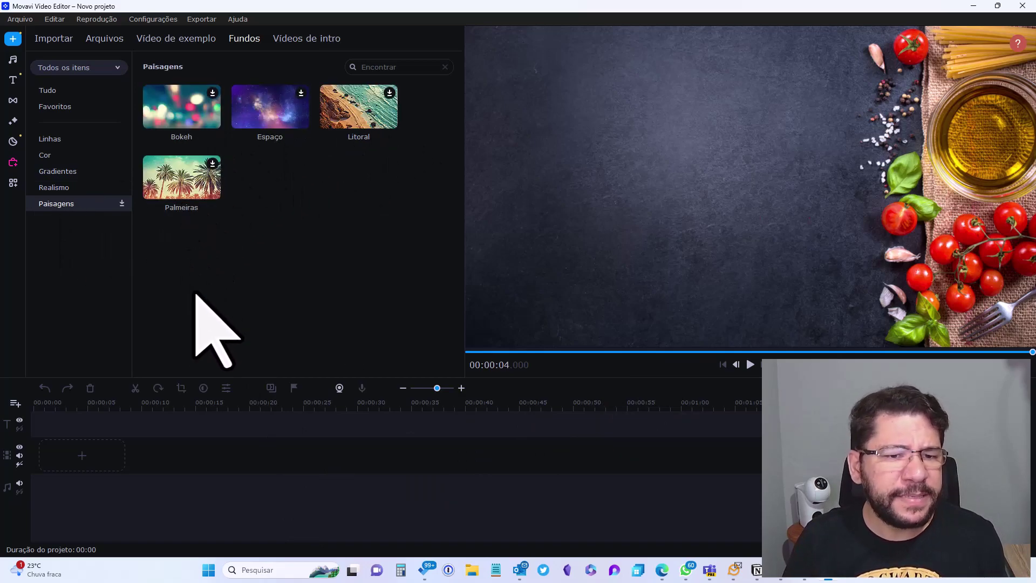
# - Download the Espiral intro from the Vídeos de intro library
pyautogui.click(296, 46)
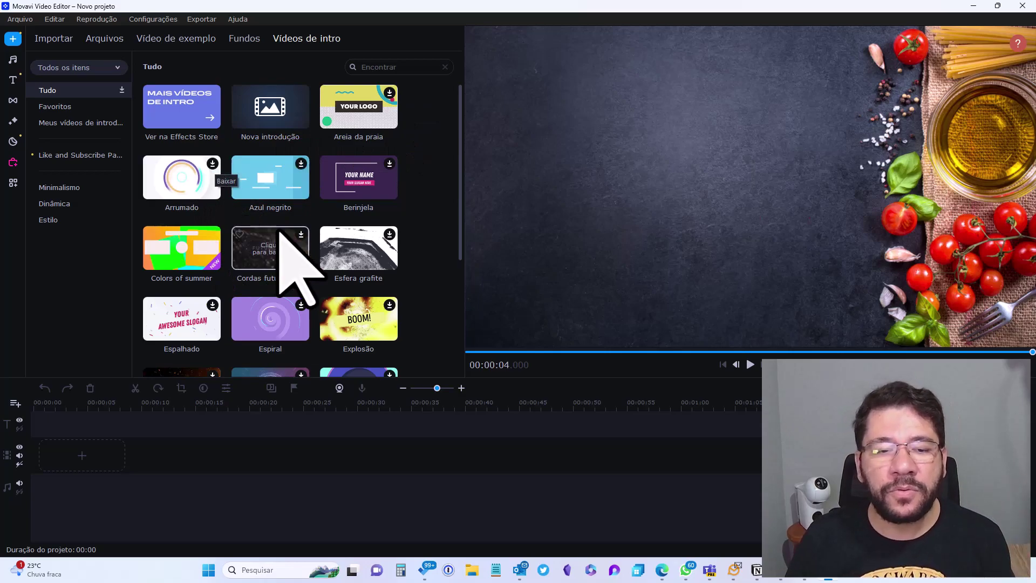
pyautogui.scroll(-3, 324, 275)
pyautogui.scroll(3, 302, 302)
pyautogui.click(307, 302)
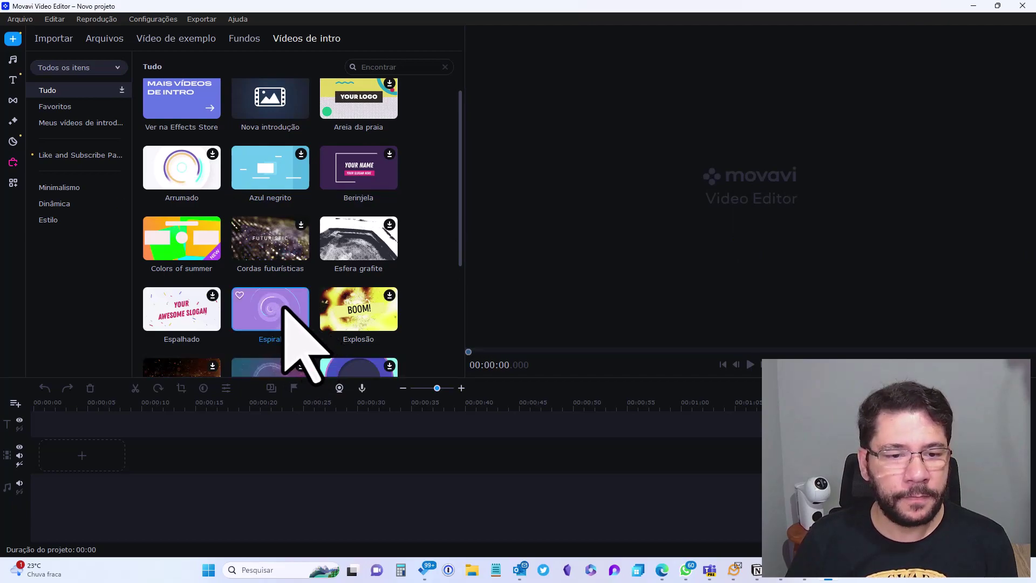
# - Place the Espiral intro at the timeline start and play it in the preview
pyautogui.moveTo(284, 306); pyautogui.dragTo(450, 453)
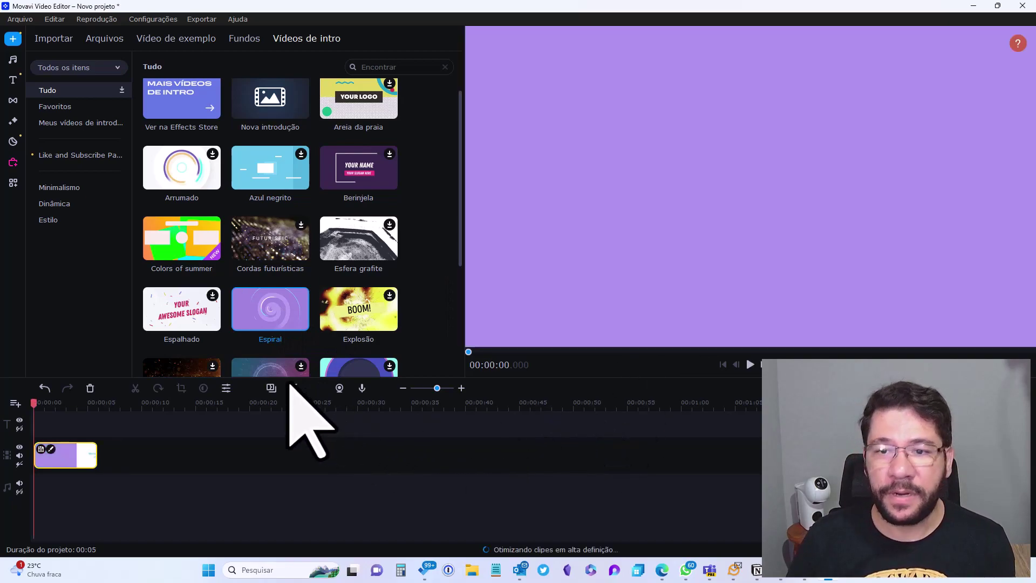
pyautogui.click(750, 365)
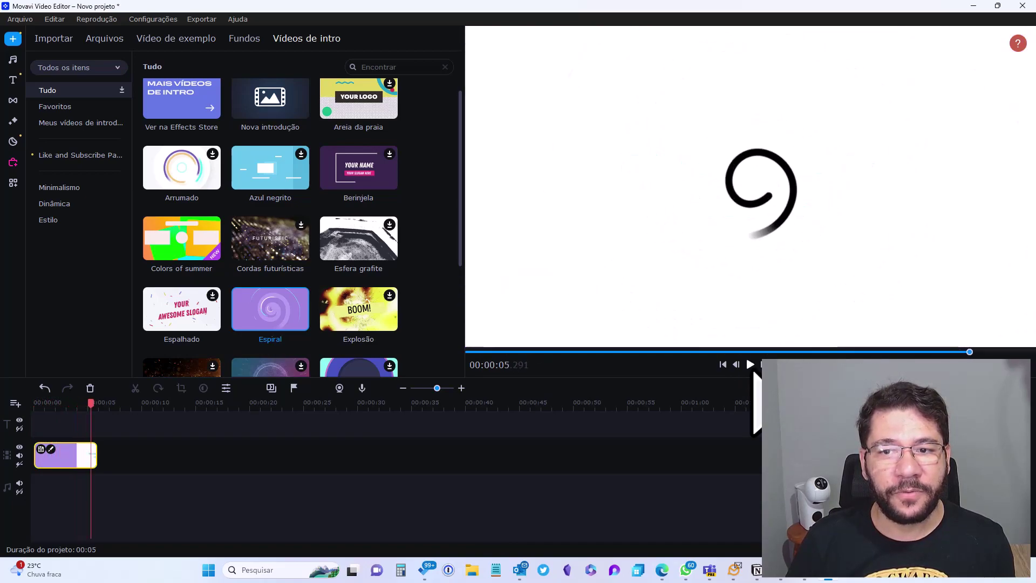
pyautogui.scroll(1, 386, 294)
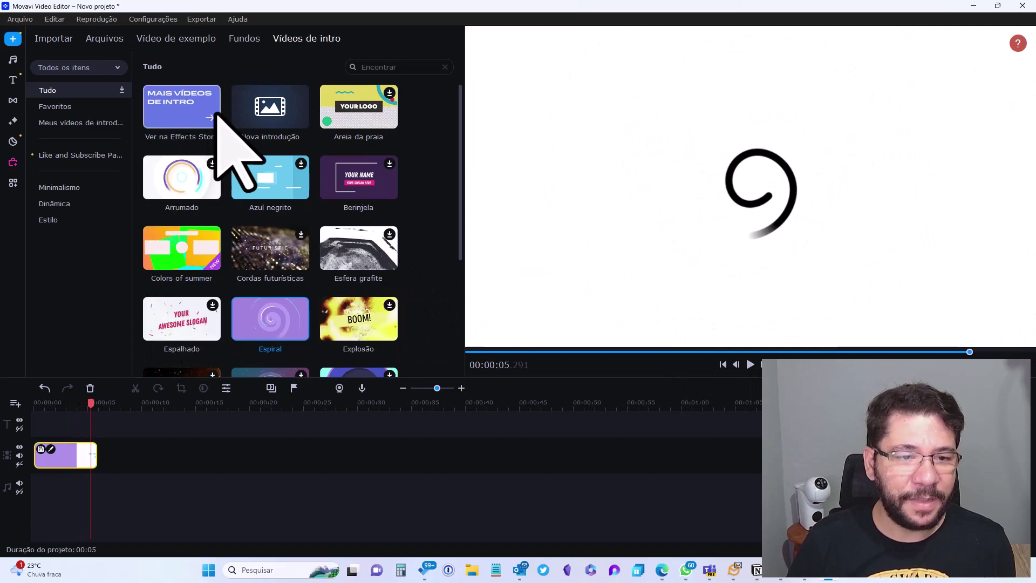
pyautogui.scroll(-3, 323, 273)
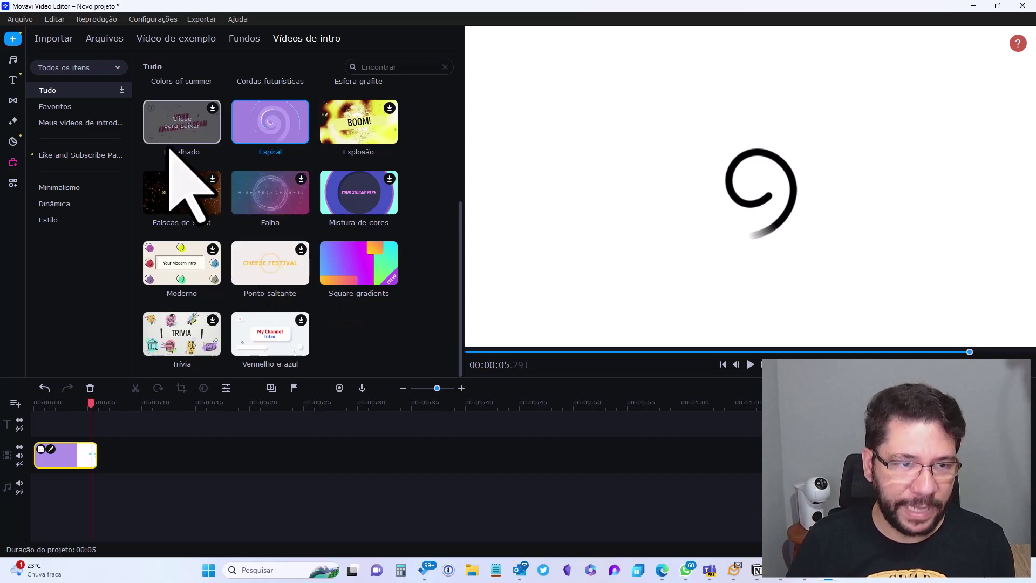
# - Open the Música library and check the computer's sound output devices
pyautogui.click(13, 60)
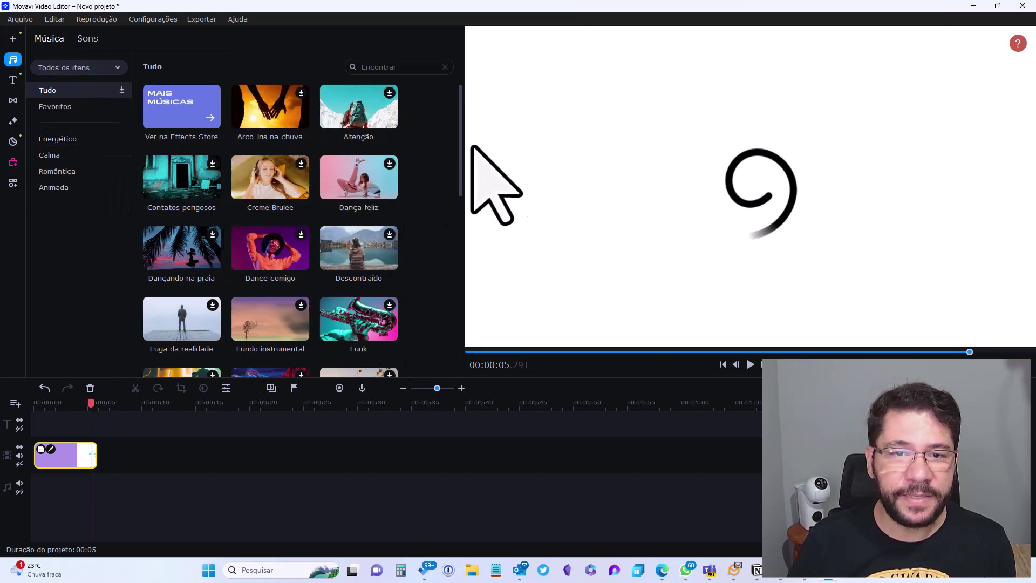
pyautogui.moveTo(462, 93); pyautogui.dragTo(456, 250)
pyautogui.moveTo(457, 266); pyautogui.dragTo(462, 241)
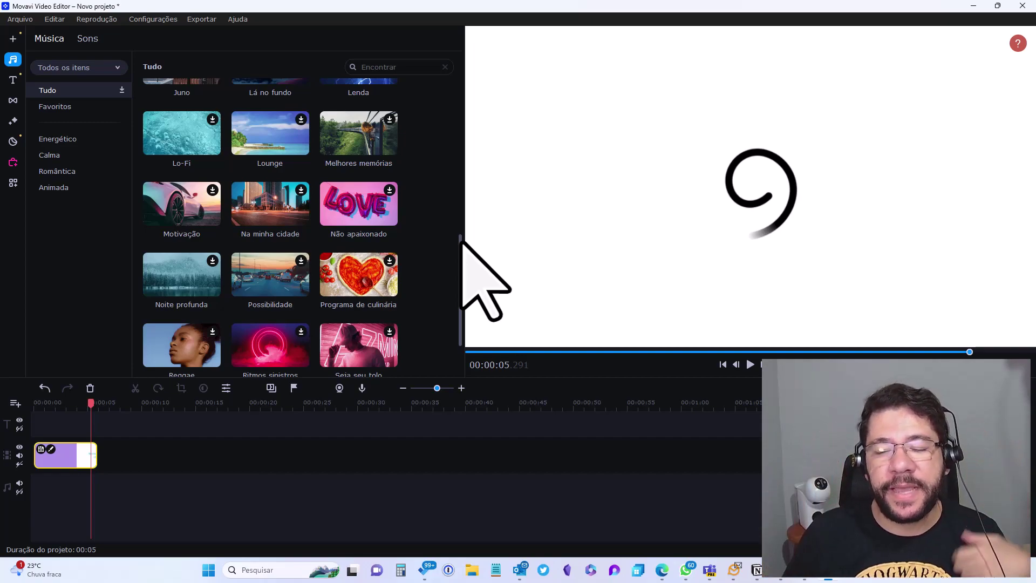
pyautogui.click(964, 577)
pyautogui.click(1008, 456)
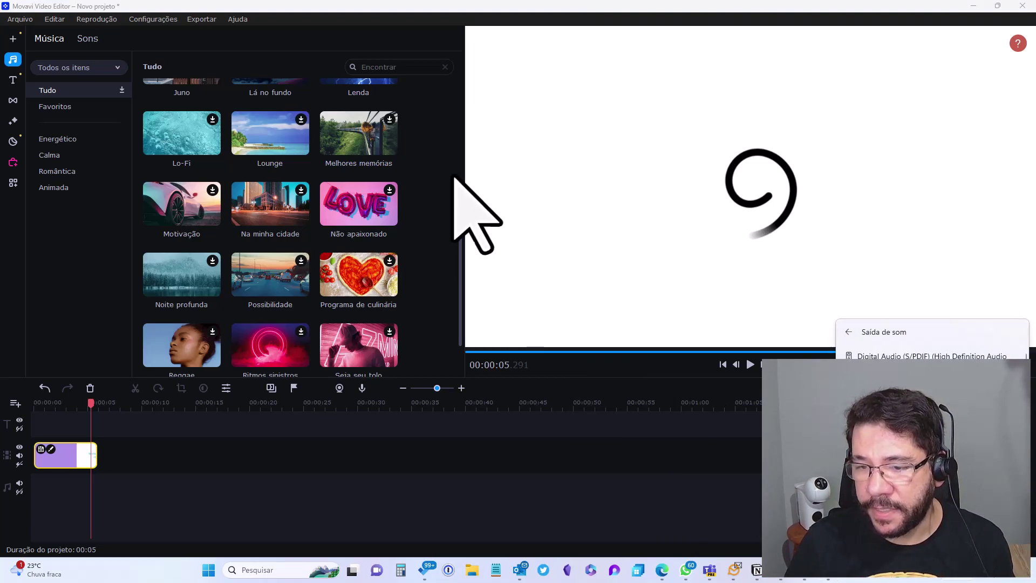
pyautogui.click(416, 58)
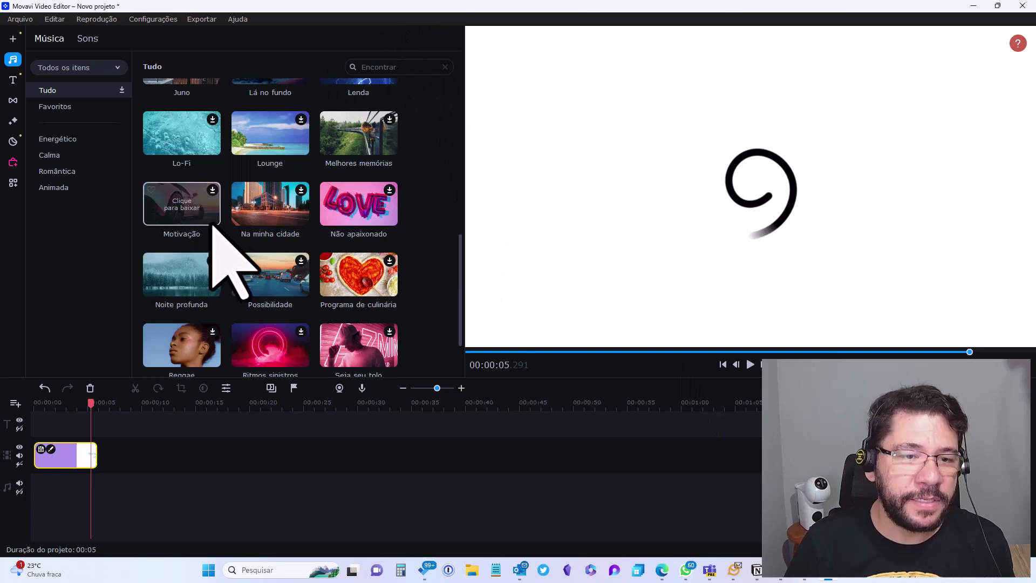
# - Download Motivação and place it on the music track, extending the project to 02:34
pyautogui.click(211, 189)
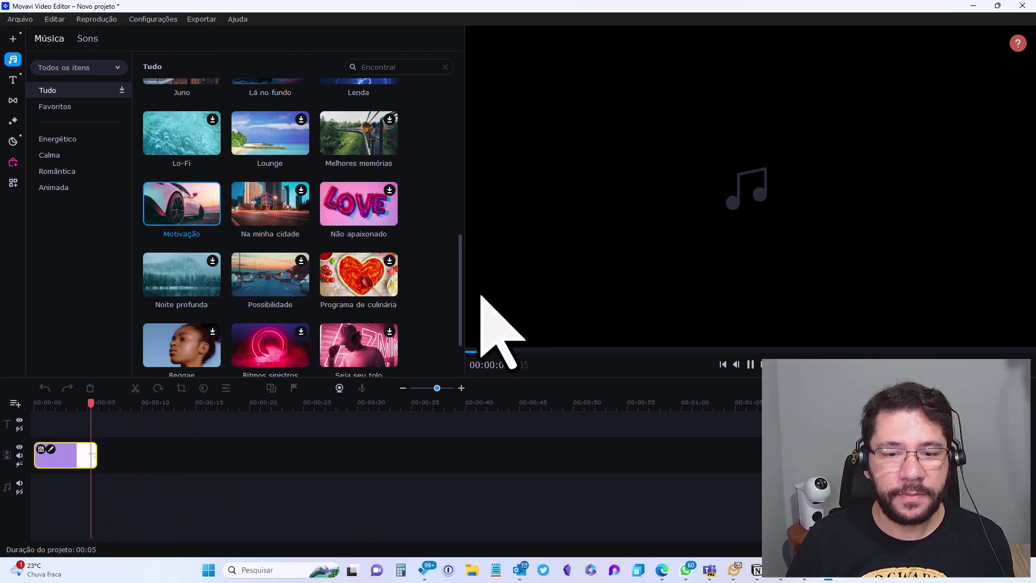
pyautogui.press('super+a')
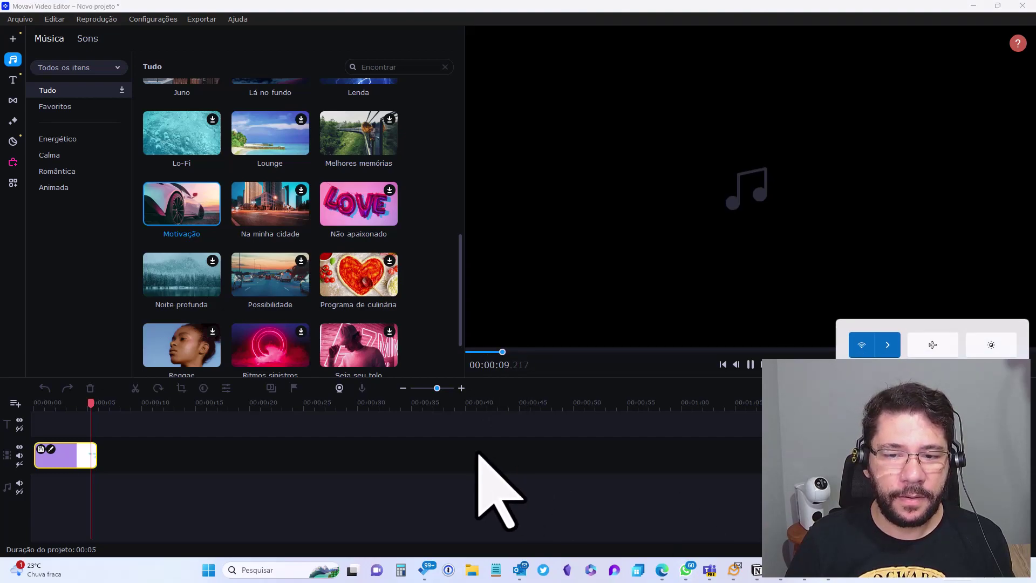
pyautogui.click(750, 364)
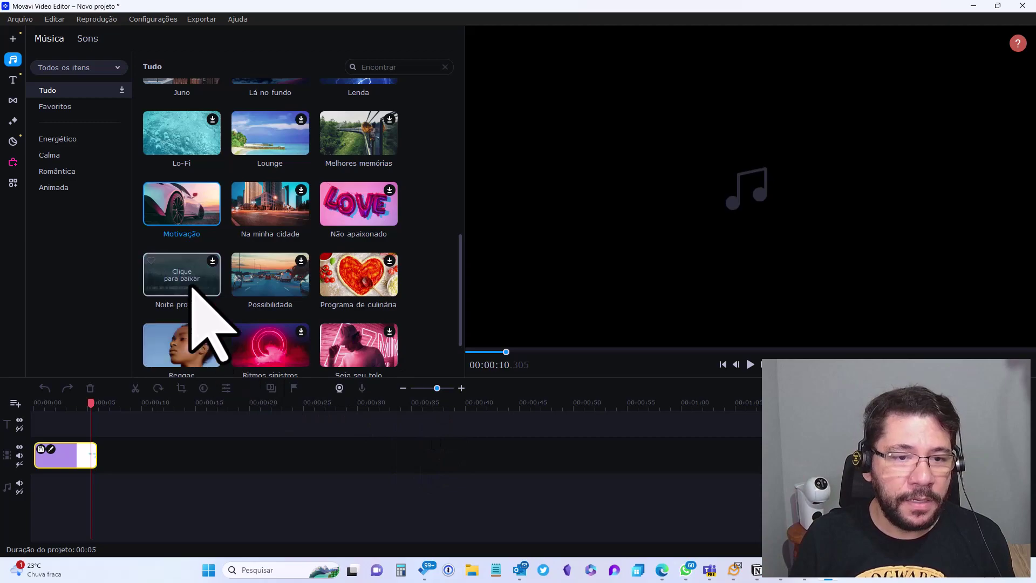
pyautogui.moveTo(190, 220); pyautogui.dragTo(32, 487)
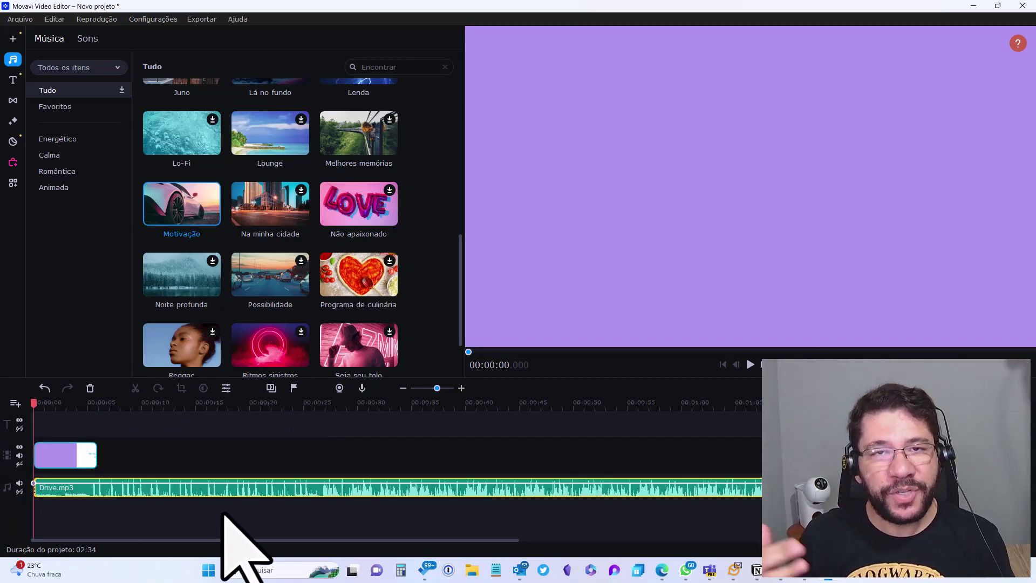
pyautogui.click(15, 403)
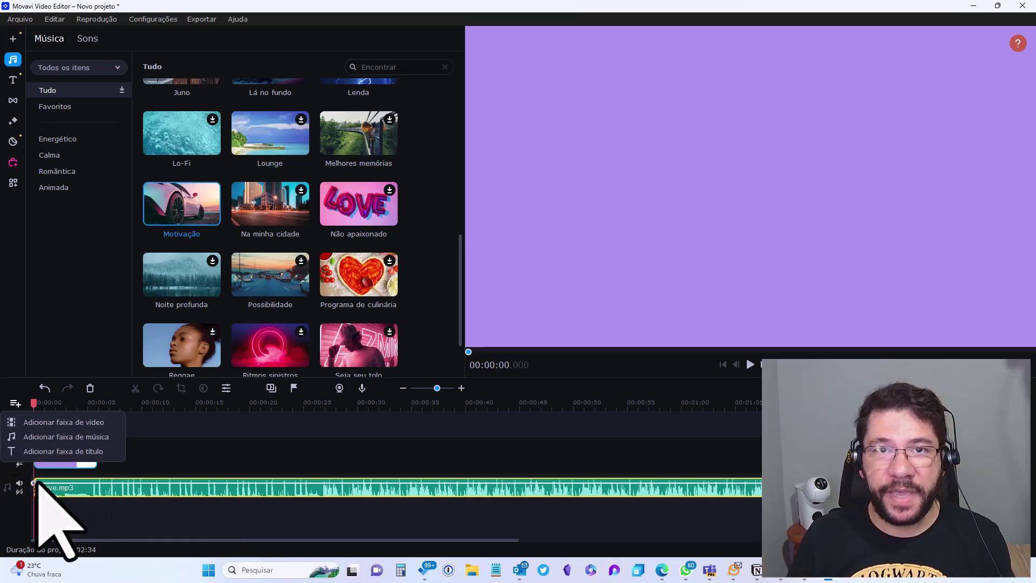
pyautogui.click(249, 519)
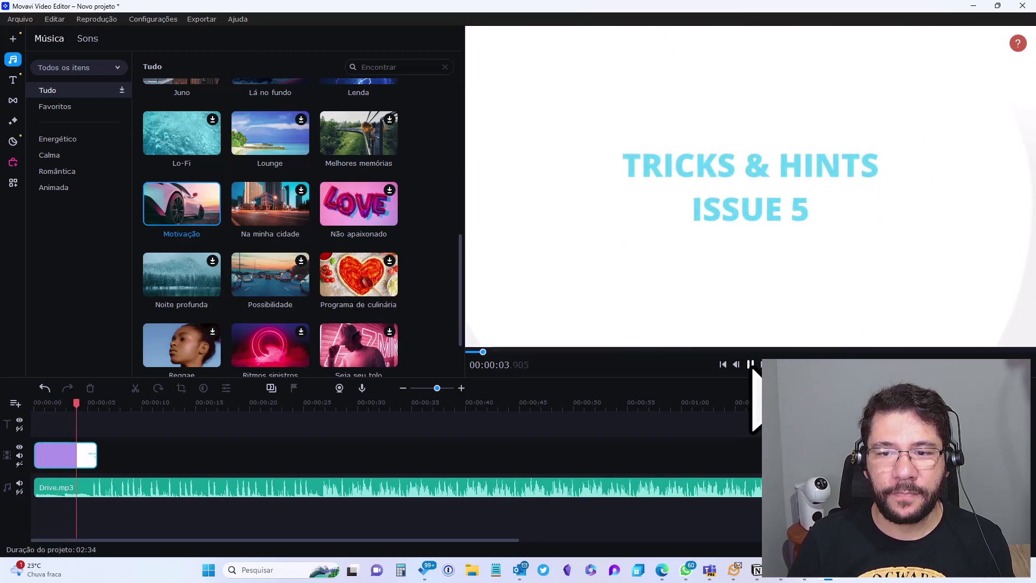
pyautogui.click(750, 365)
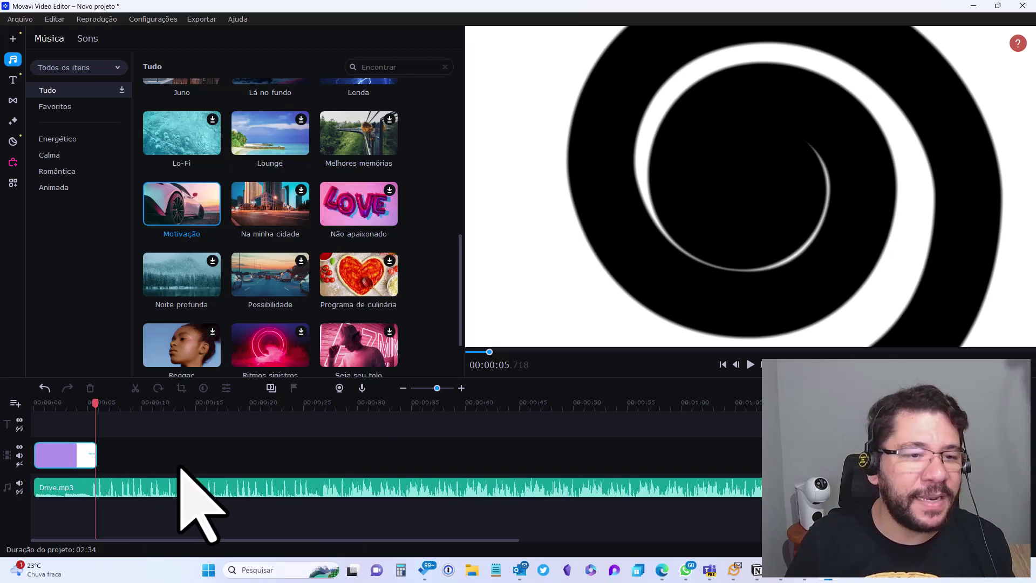
# - Browse music categories Favoritos, Energético, Calma, Romântica and Animada, then switch to Sons
pyautogui.click(56, 107)
pyautogui.click(54, 139)
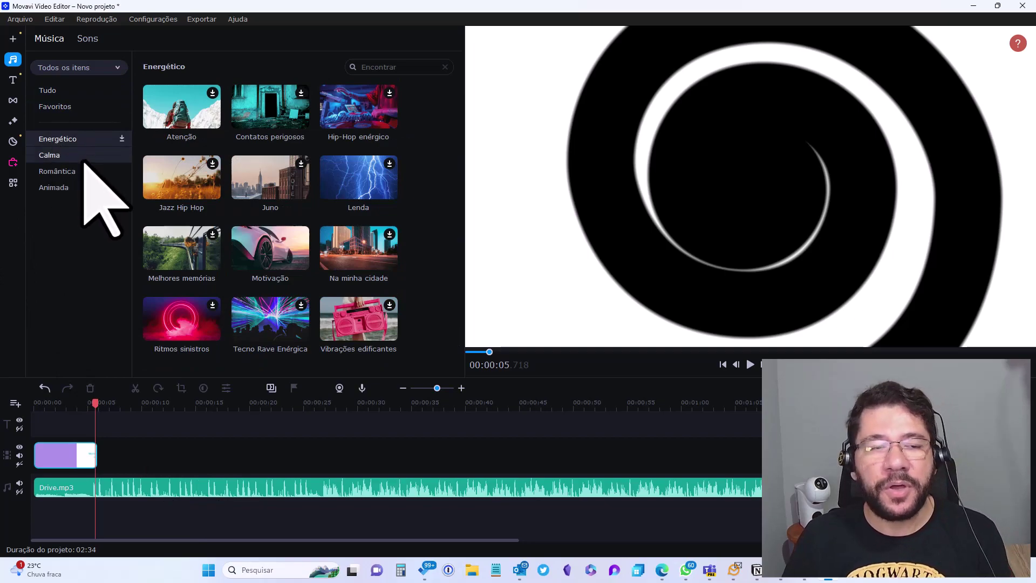
pyautogui.click(67, 156)
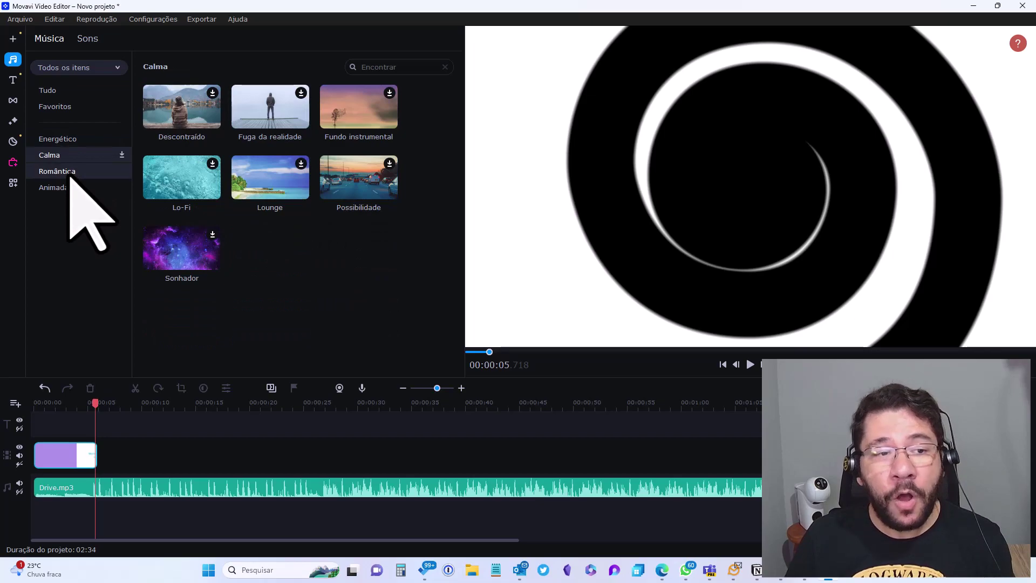
pyautogui.click(68, 171)
pyautogui.click(70, 188)
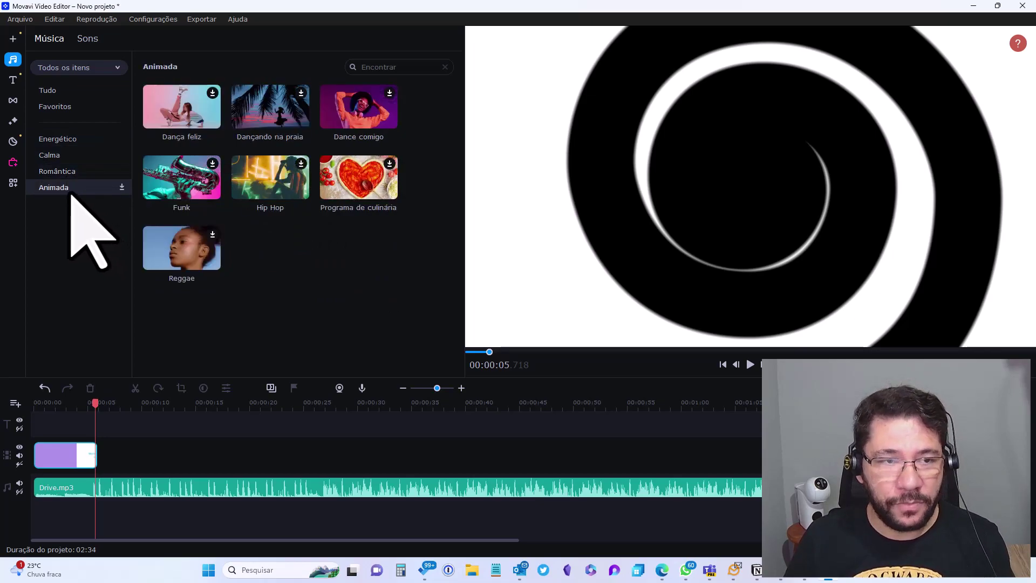
pyautogui.click(96, 39)
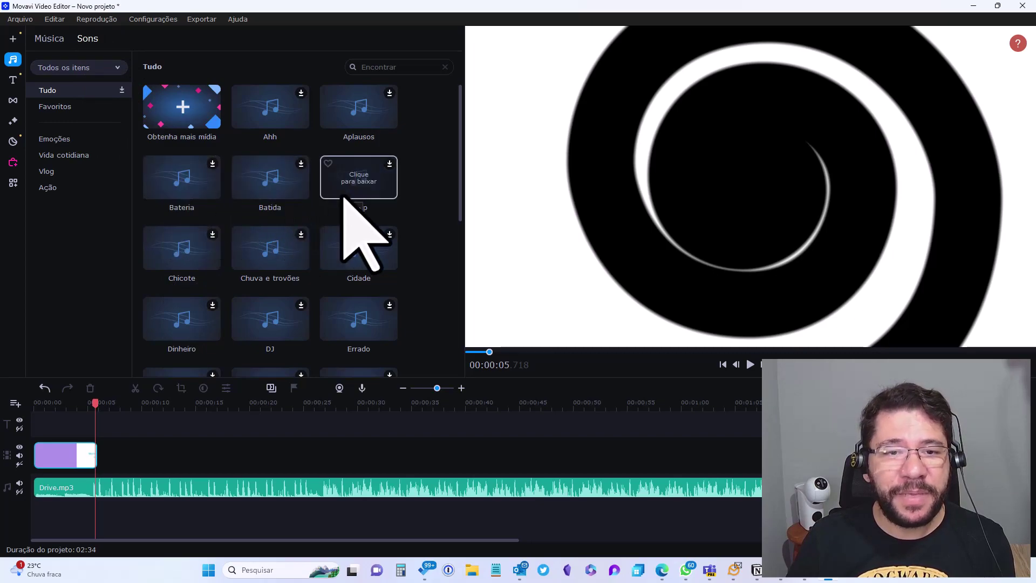
# - Download the Aplausos applause sound and drop it at 0:00 above Drive.mp3
pyautogui.click(388, 101)
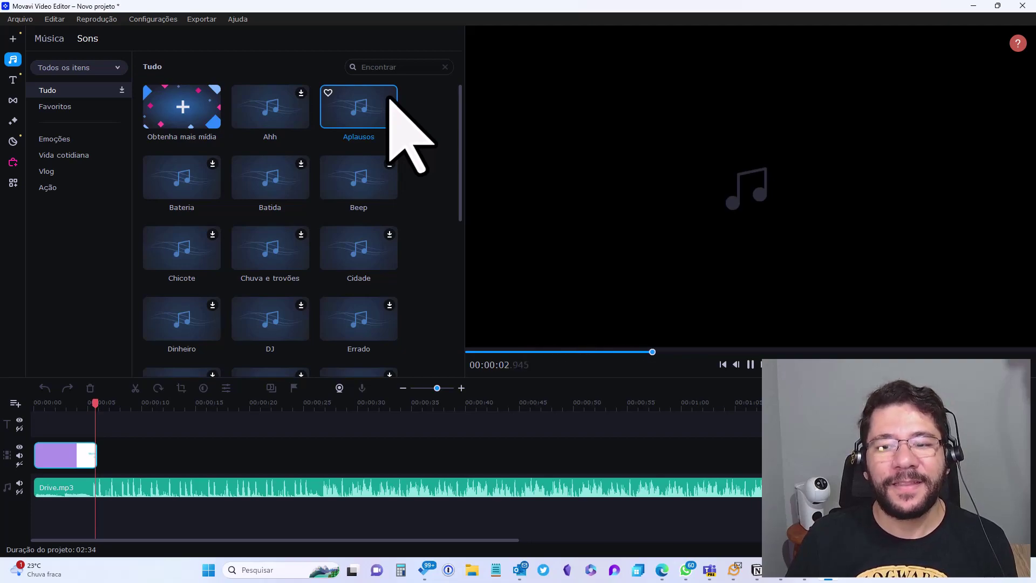
pyautogui.click(750, 364)
pyautogui.moveTo(351, 115); pyautogui.dragTo(37, 510)
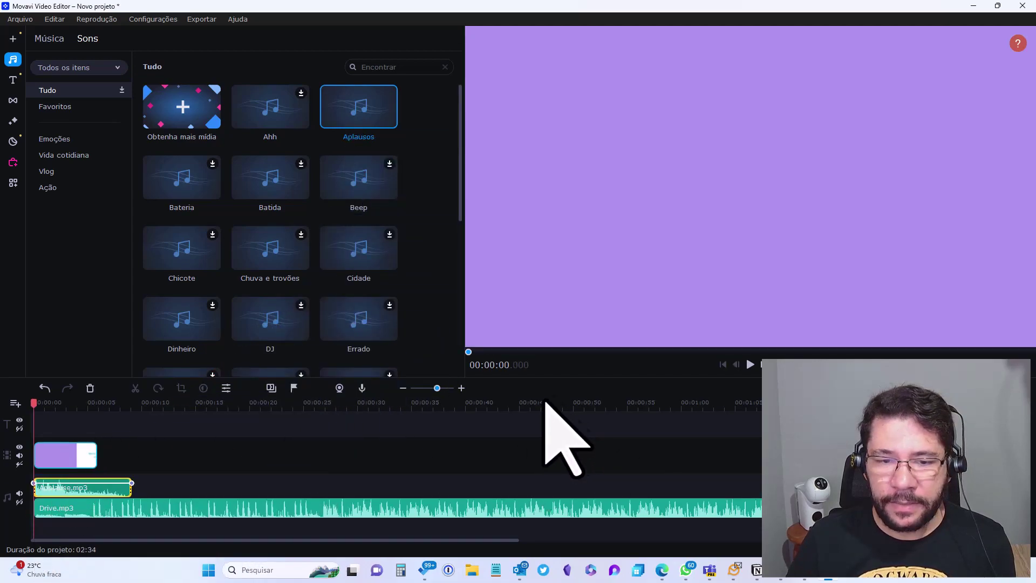
# - Play the project from the start and pause on the intro title to hear the applause
pyautogui.click(751, 365)
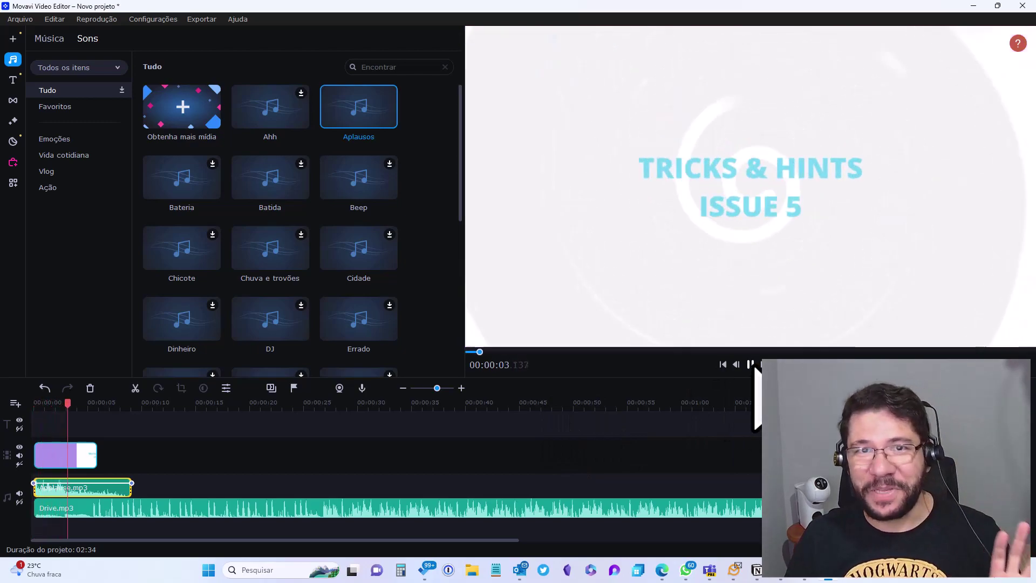
pyautogui.click(750, 365)
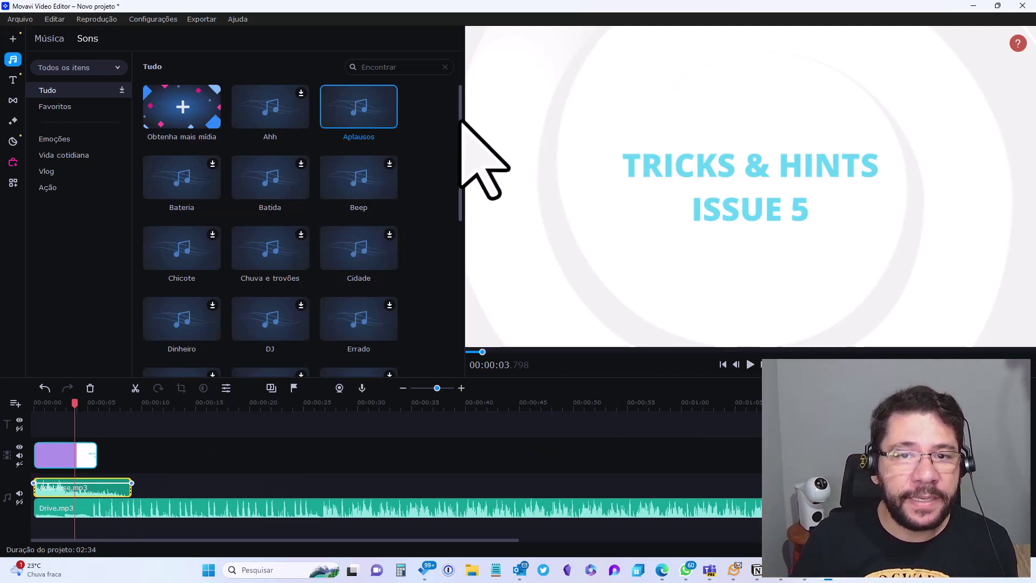
pyautogui.scroll(-1, 460, 129)
pyautogui.moveTo(460, 130)
pyautogui.mouseDown()
pyautogui.moveTo(460, 226)
pyautogui.moveTo(460, 149)
pyautogui.mouseUp()
# - Browse the Favoritos, Emoções, Vida cotidiana, Vlog and Ação sound categories
pyautogui.click(62, 112)
pyautogui.click(54, 140)
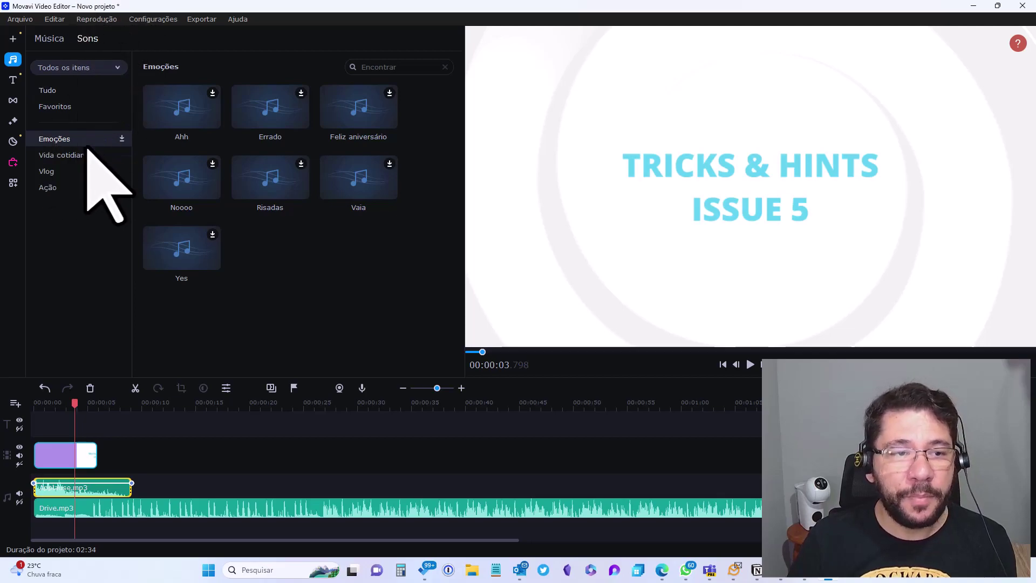
pyautogui.click(54, 156)
pyautogui.click(54, 171)
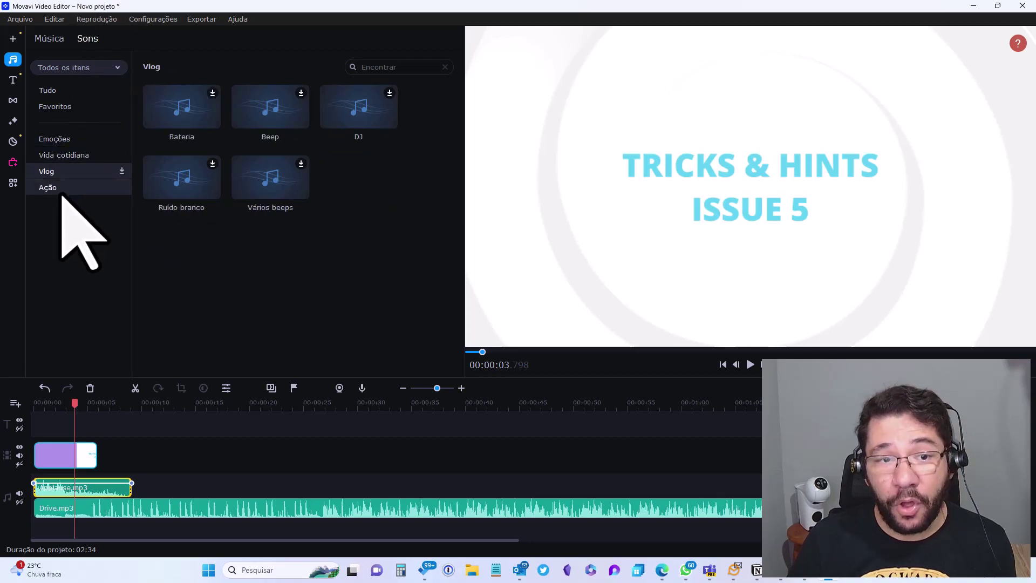
pyautogui.click(61, 196)
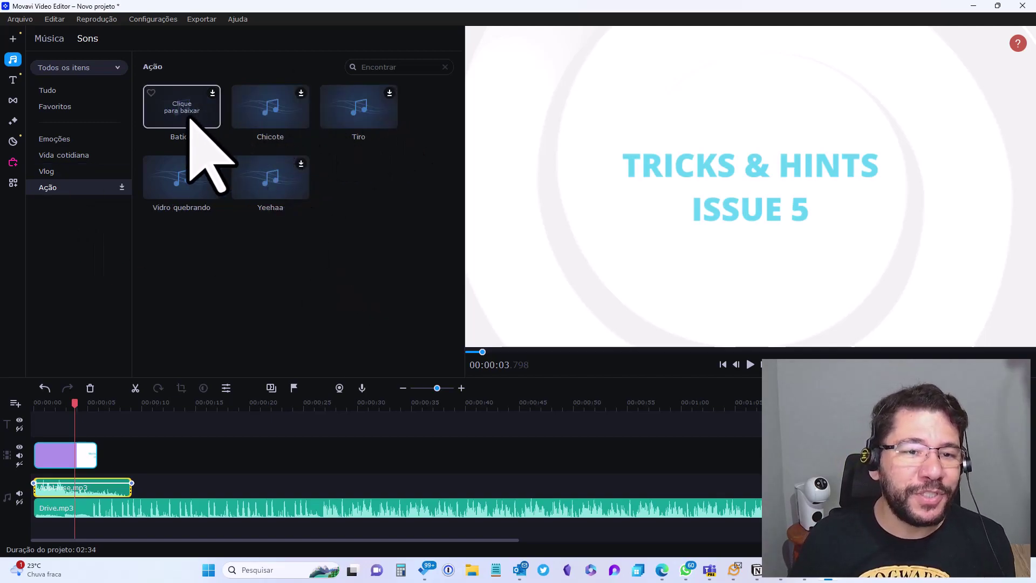
# - Download the Tiro and Vidro quebrando action sounds, then bring up the Títulos library
pyautogui.click(390, 100)
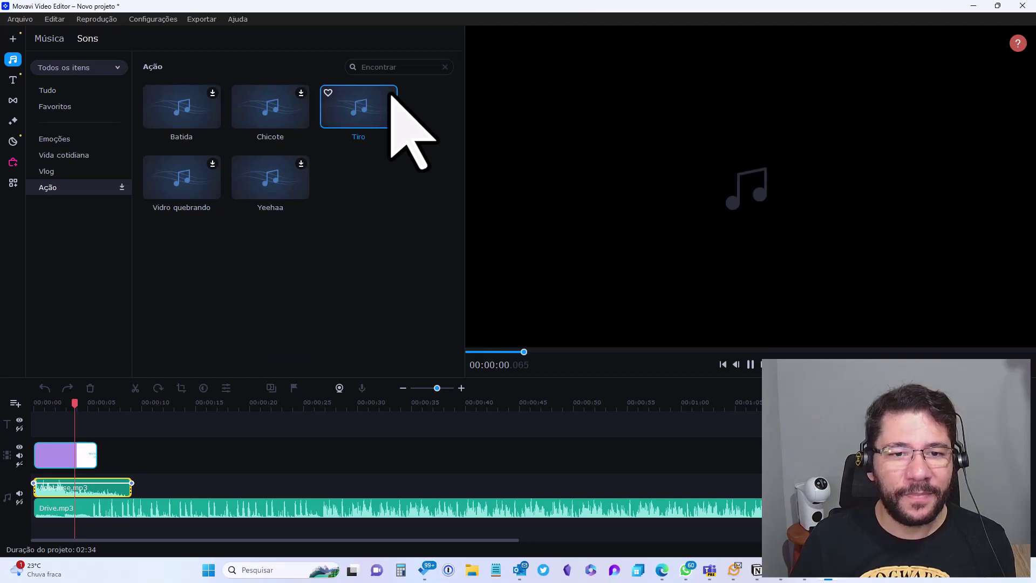
pyautogui.click(212, 172)
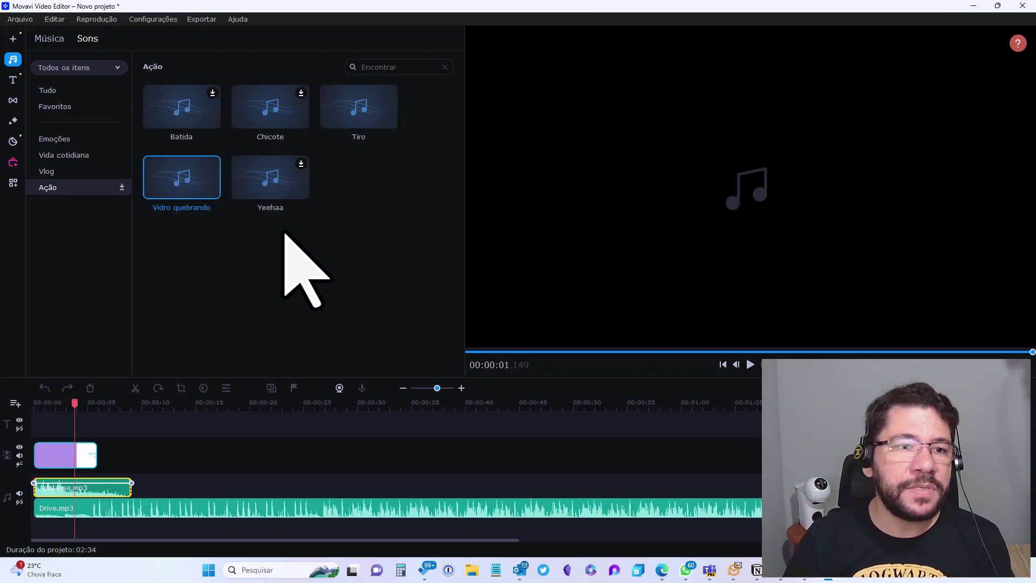
pyautogui.click(12, 84)
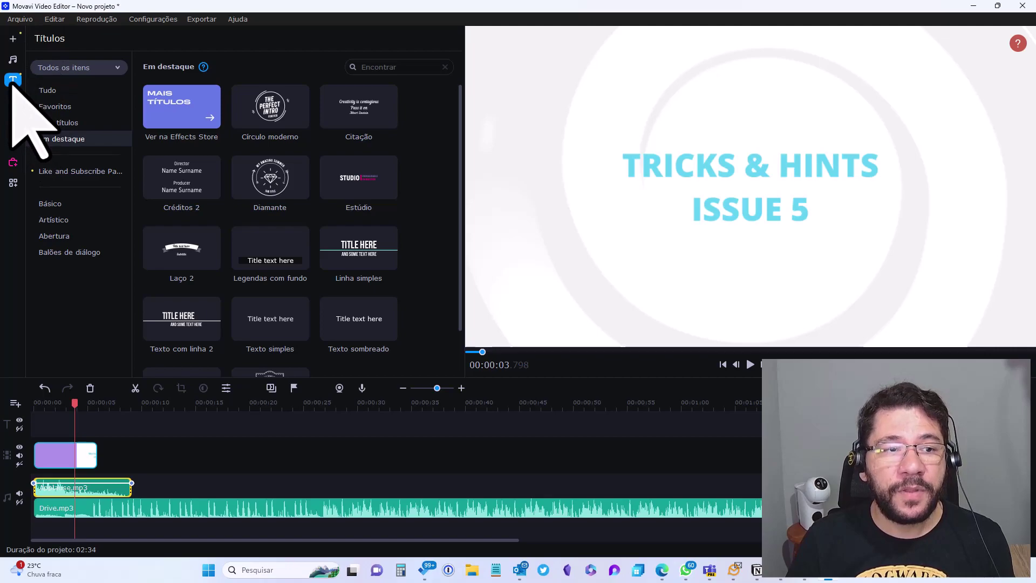
# - Under Tudo, drop the Círculo moderno title onto the title track near 2.9 seconds
pyautogui.click(76, 92)
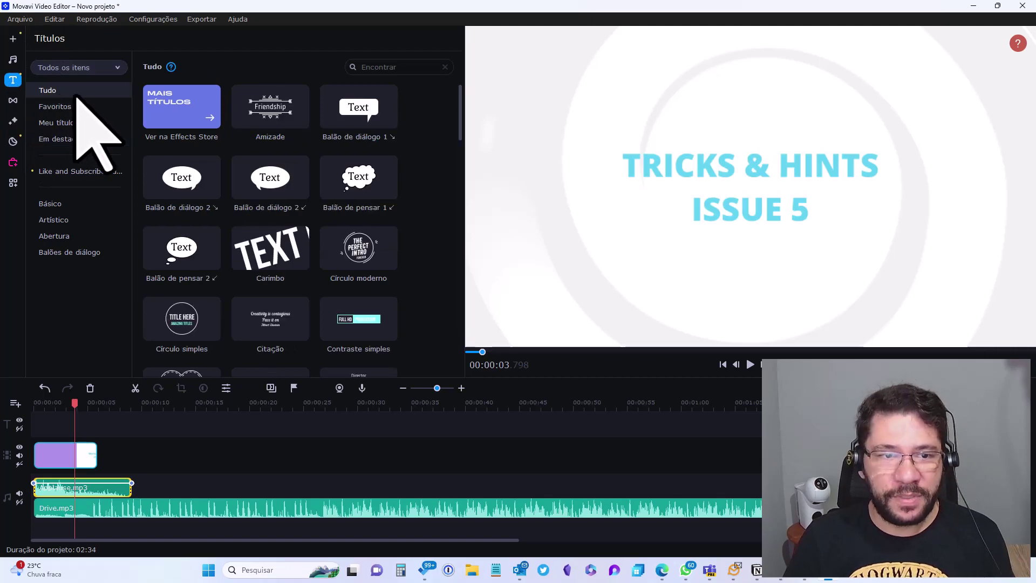
pyautogui.moveTo(460, 106); pyautogui.dragTo(456, 62)
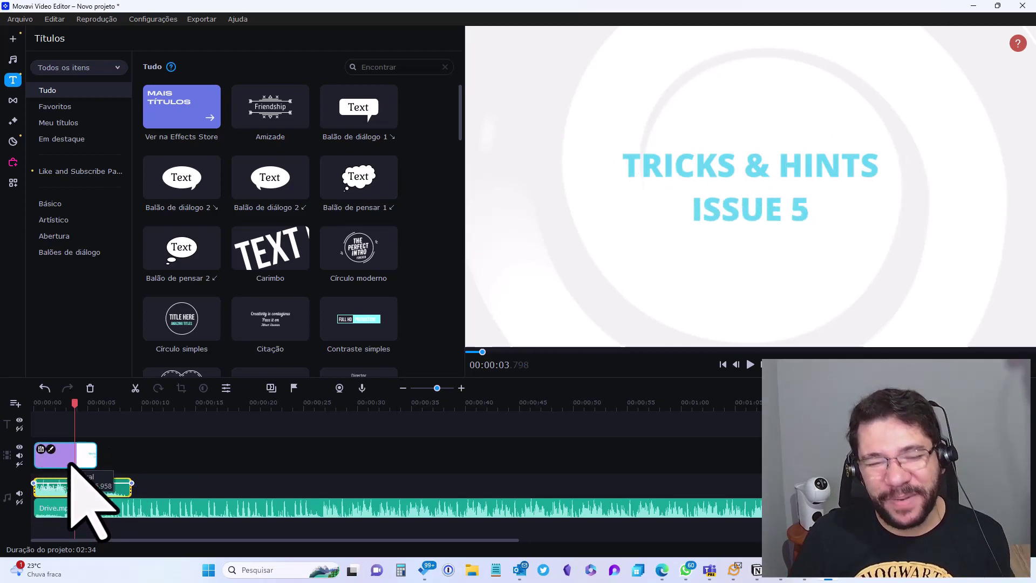
pyautogui.moveTo(74, 405); pyautogui.dragTo(52, 406)
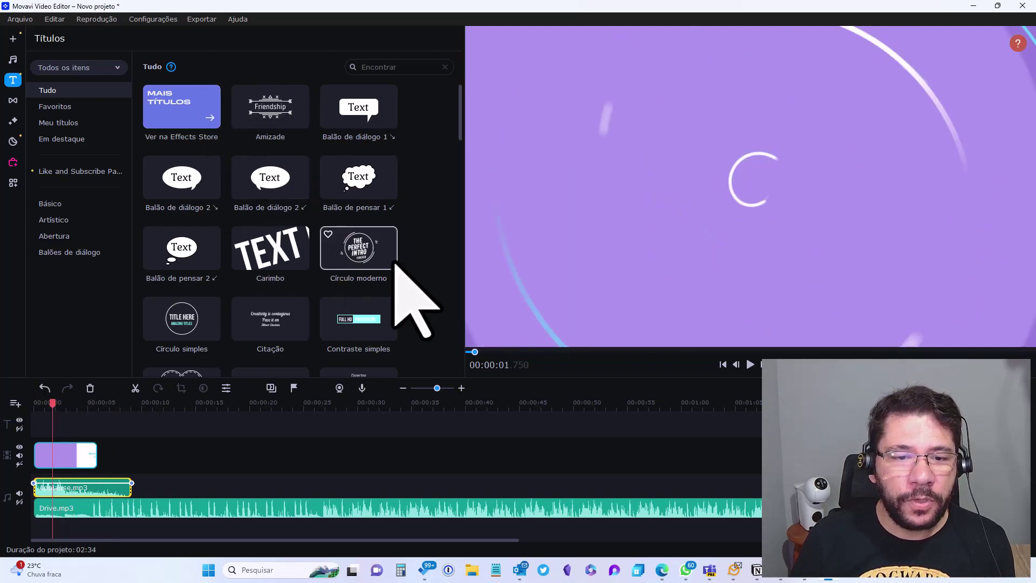
pyautogui.moveTo(380, 280); pyautogui.dragTo(55, 422)
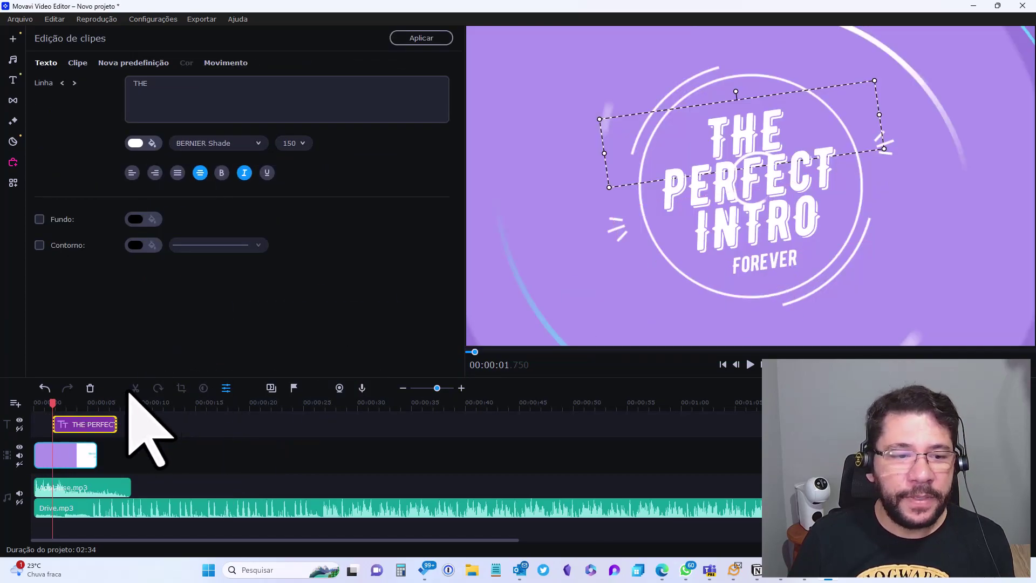
# - Move the Círculo moderno title clip to 0:00 and open it for editing
pyautogui.click(71, 424)
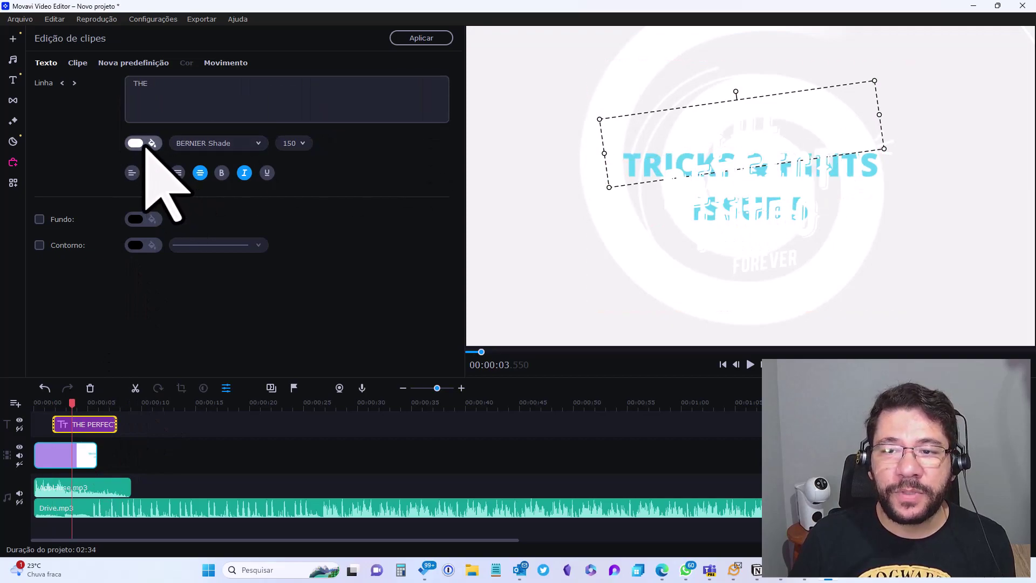
pyautogui.moveTo(72, 401); pyautogui.dragTo(58, 426)
pyautogui.click(39, 403)
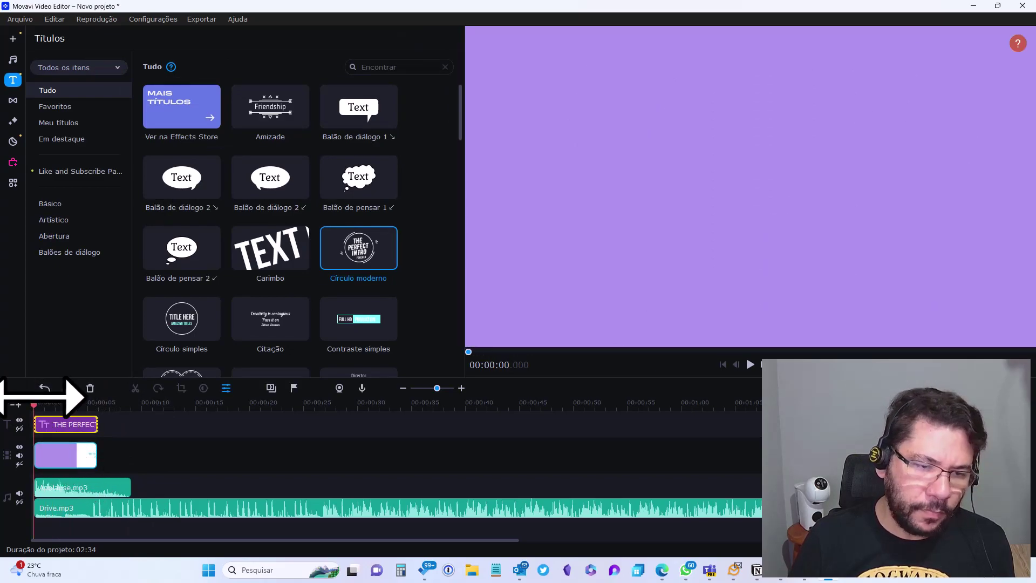
pyautogui.doubleClick(58, 425)
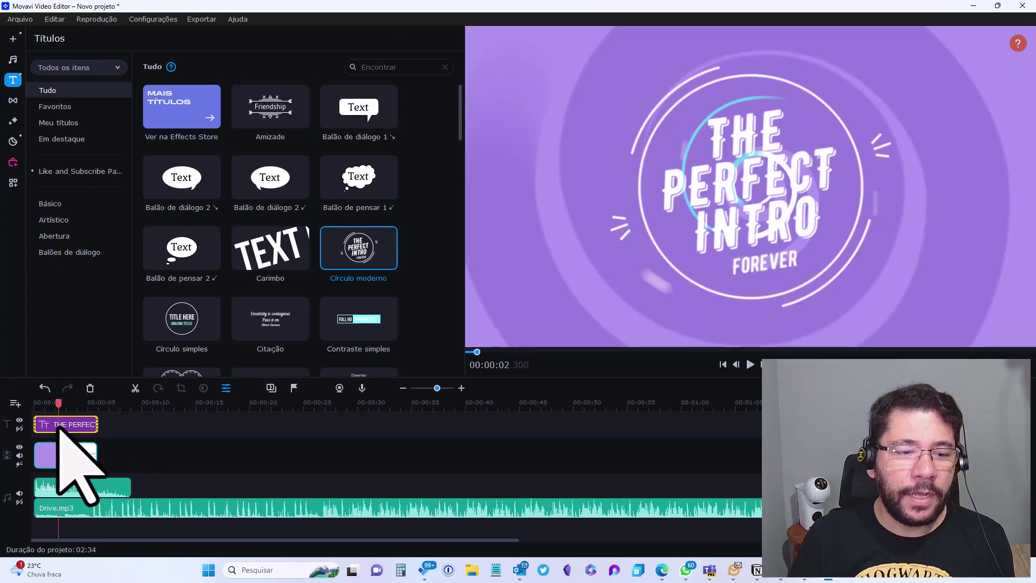
# - Replace the THE and PERFECT lines with the creator's first and last name
pyautogui.click(235, 97)
pyautogui.write('Mauricio')
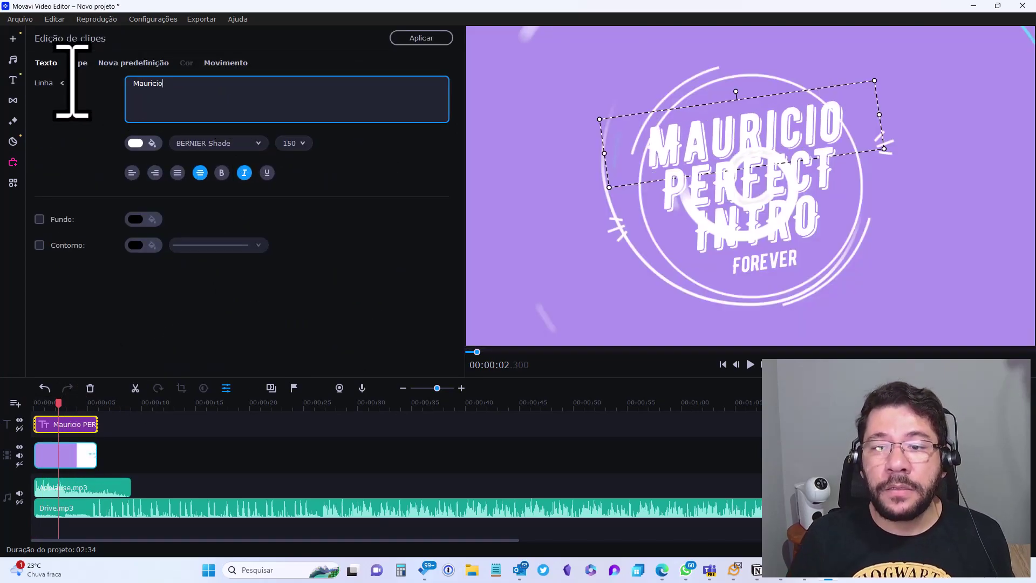
pyautogui.click(676, 178)
pyautogui.write('Cassemiro')
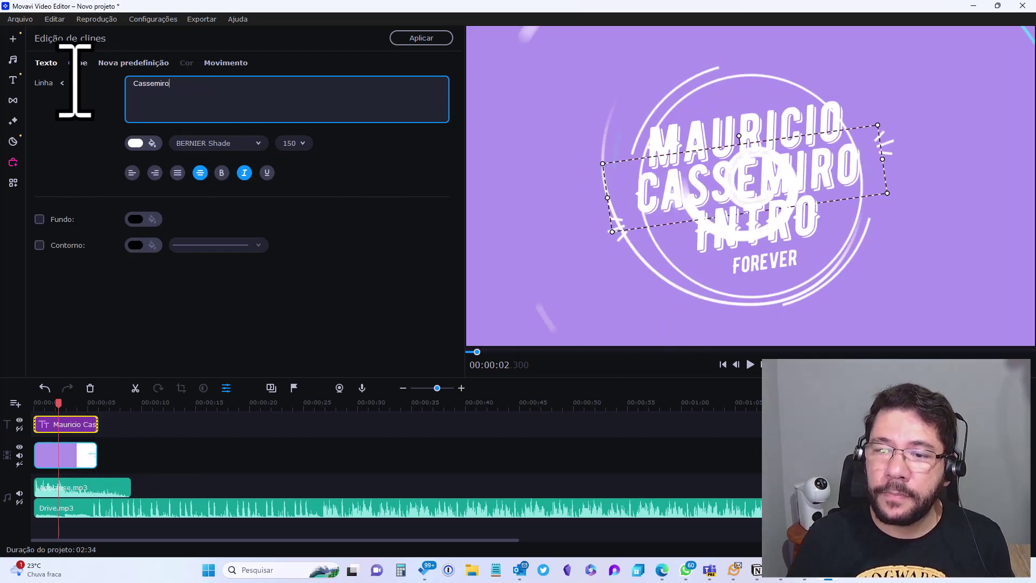
# - Change the INTRO line to Tech and the FOREVER line to 2023
pyautogui.click(754, 224)
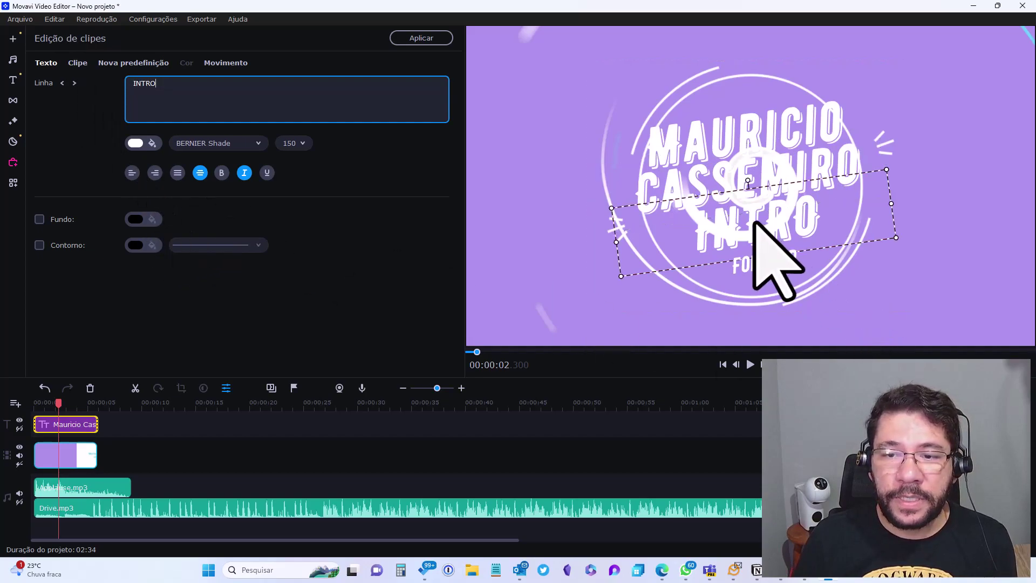
pyautogui.moveTo(174, 105); pyautogui.dragTo(31, 87)
pyautogui.write('Tech')
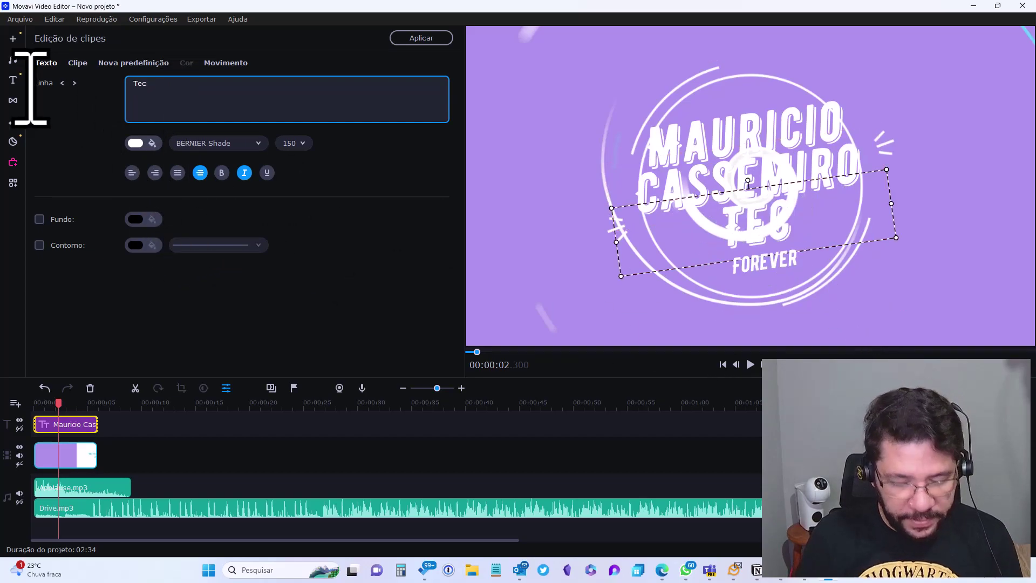
pyautogui.click(780, 255)
pyautogui.moveTo(203, 92); pyautogui.dragTo(8, 82)
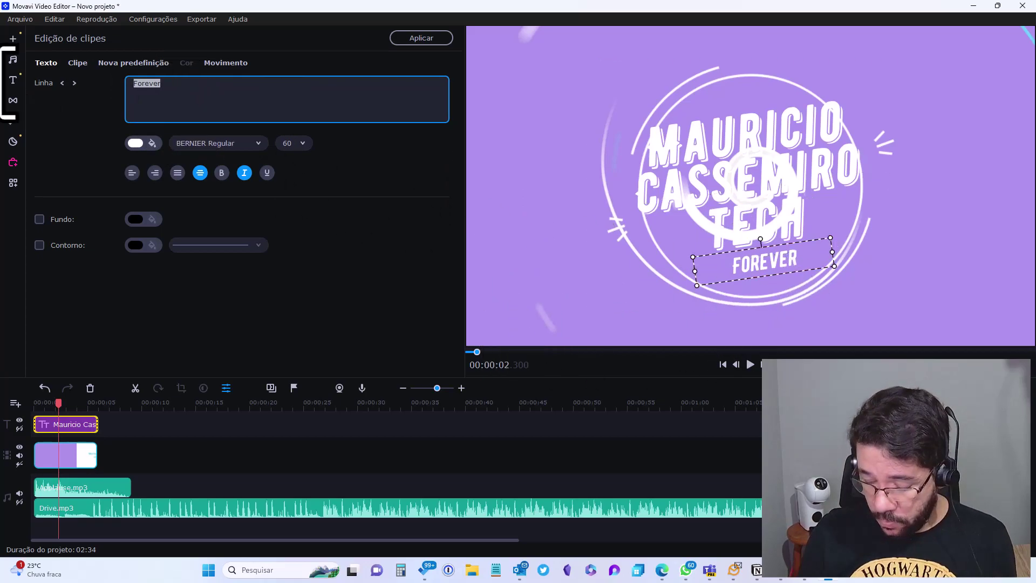
pyautogui.click(59, 404)
pyautogui.moveTo(45, 403); pyautogui.dragTo(10, 416)
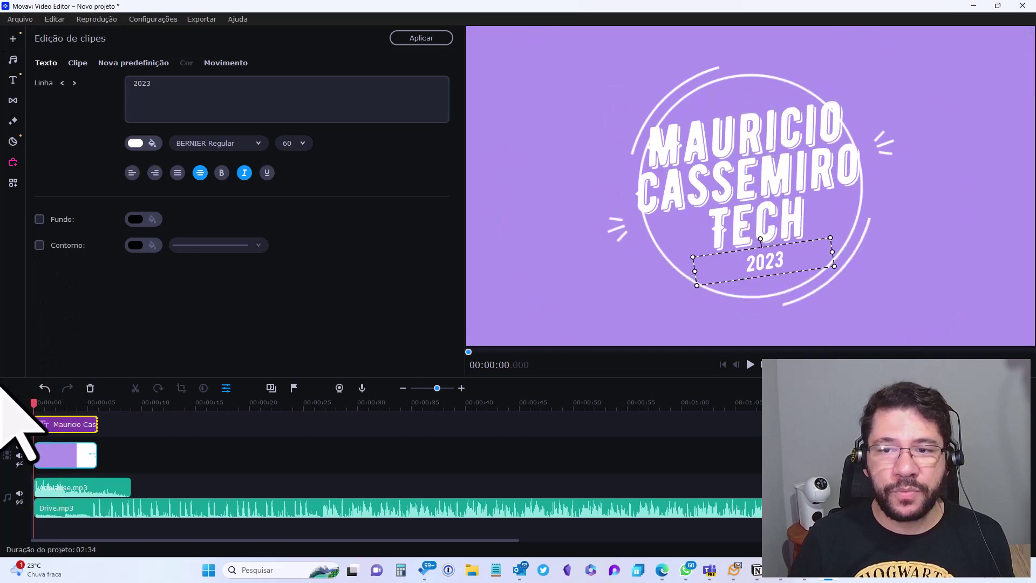
# - Play back the edited intro, stop it, and return to the scrolled Títulos library
pyautogui.click(596, 442)
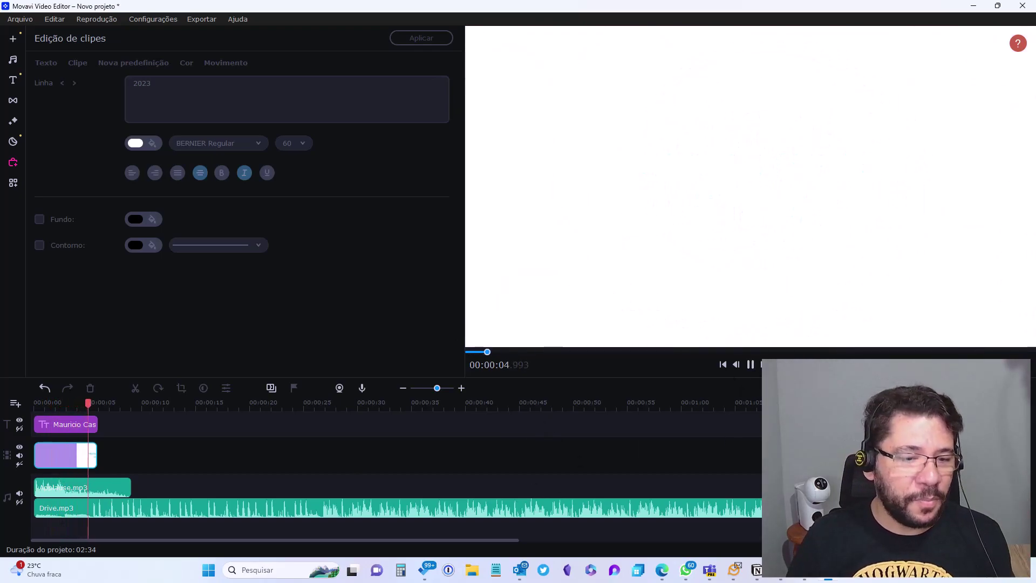
pyautogui.click(750, 367)
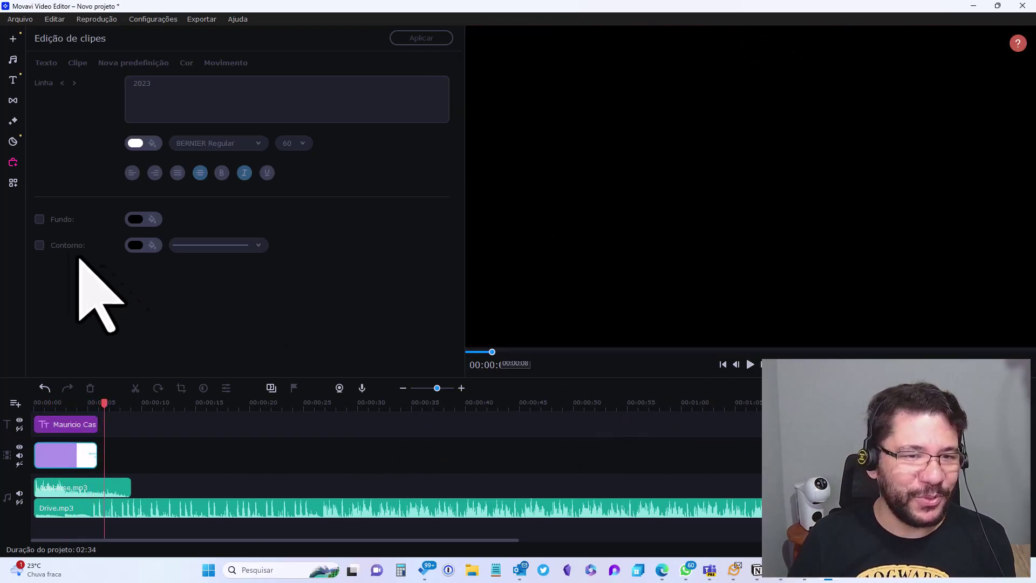
pyautogui.click(13, 80)
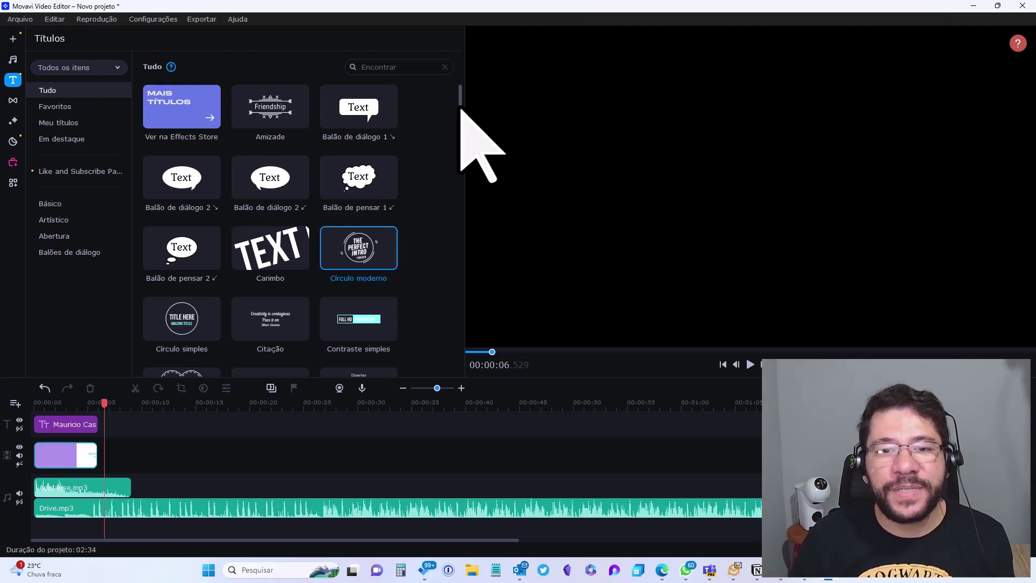
pyautogui.moveTo(461, 108); pyautogui.dragTo(474, 277)
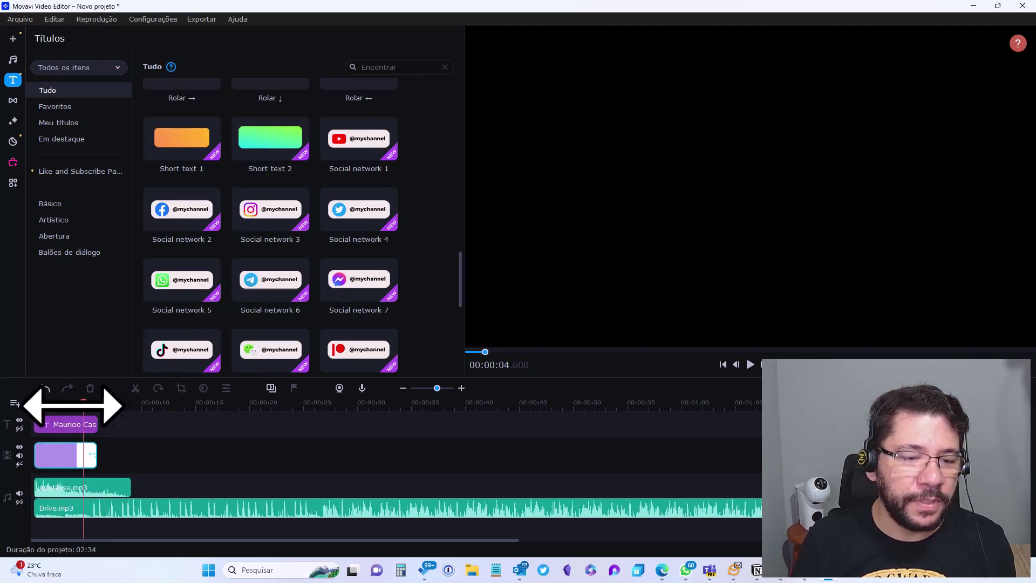
# - Add the Social network 3 title at about 1.75 seconds and delete the large channel-name title
pyautogui.click(54, 402)
pyautogui.moveTo(259, 224); pyautogui.dragTo(54, 434)
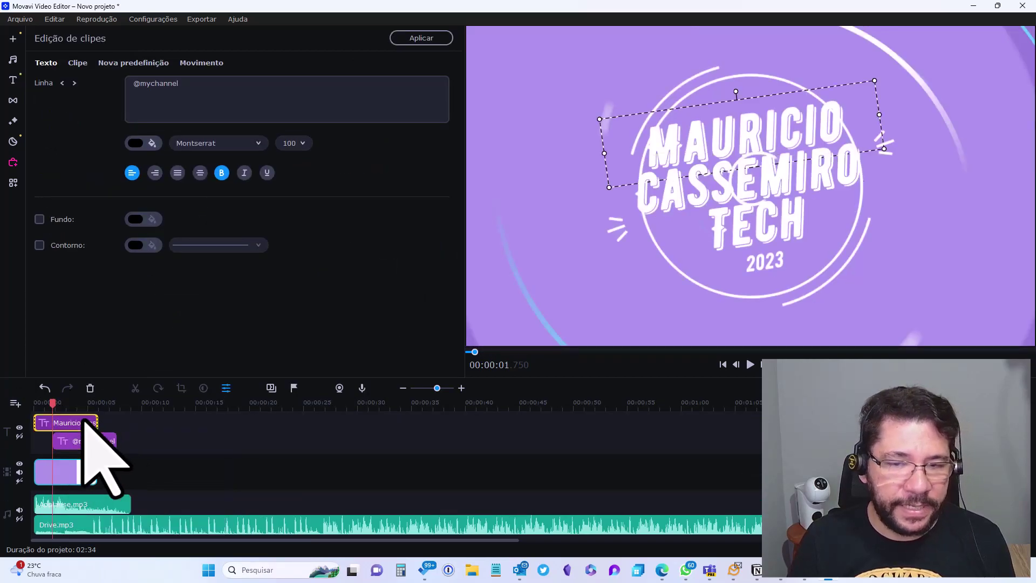
pyautogui.click(84, 420)
pyautogui.press('Delete')
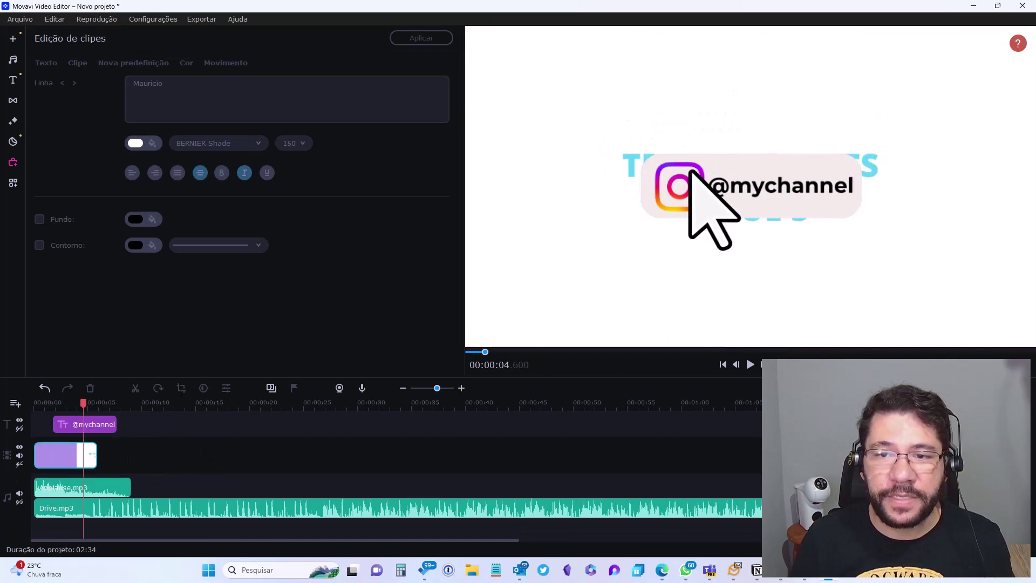
pyautogui.click(89, 426)
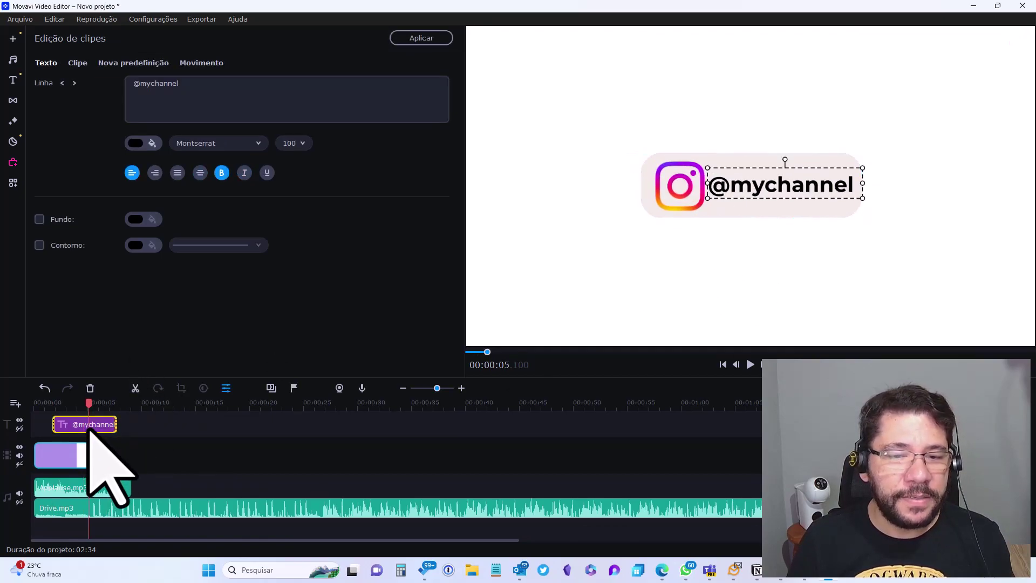
pyautogui.click(878, 173)
pyautogui.moveTo(890, 146); pyautogui.dragTo(689, 205)
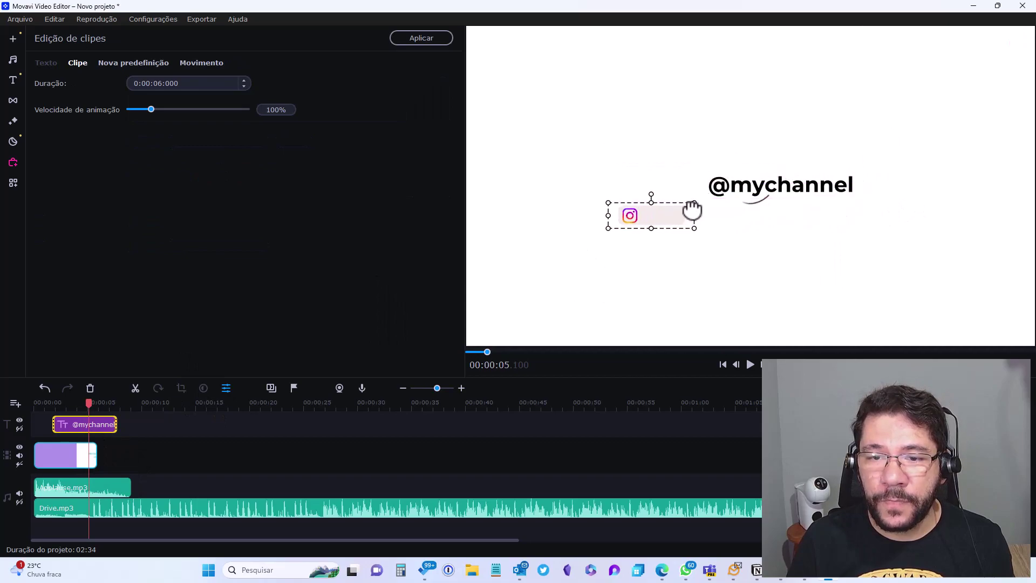
pyautogui.moveTo(629, 222); pyautogui.dragTo(654, 286)
pyautogui.moveTo(781, 185); pyautogui.dragTo(630, 302)
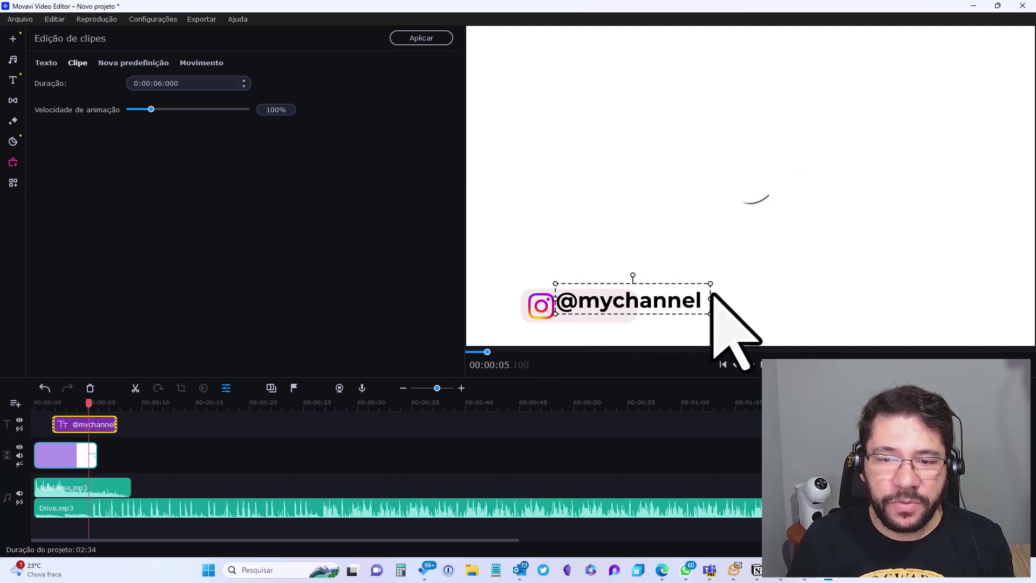
pyautogui.moveTo(710, 282); pyautogui.dragTo(626, 306)
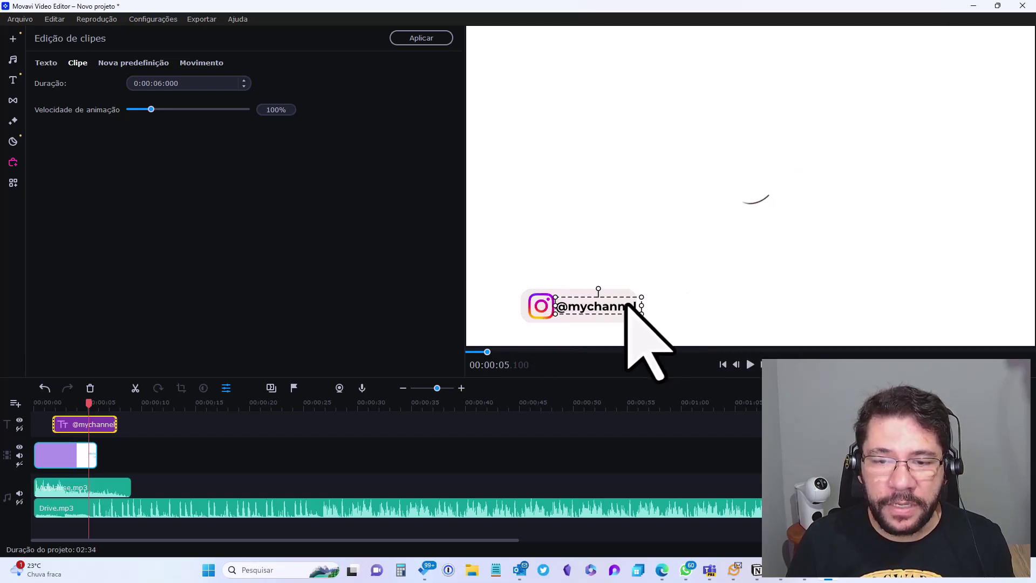
pyautogui.doubleClick(582, 307)
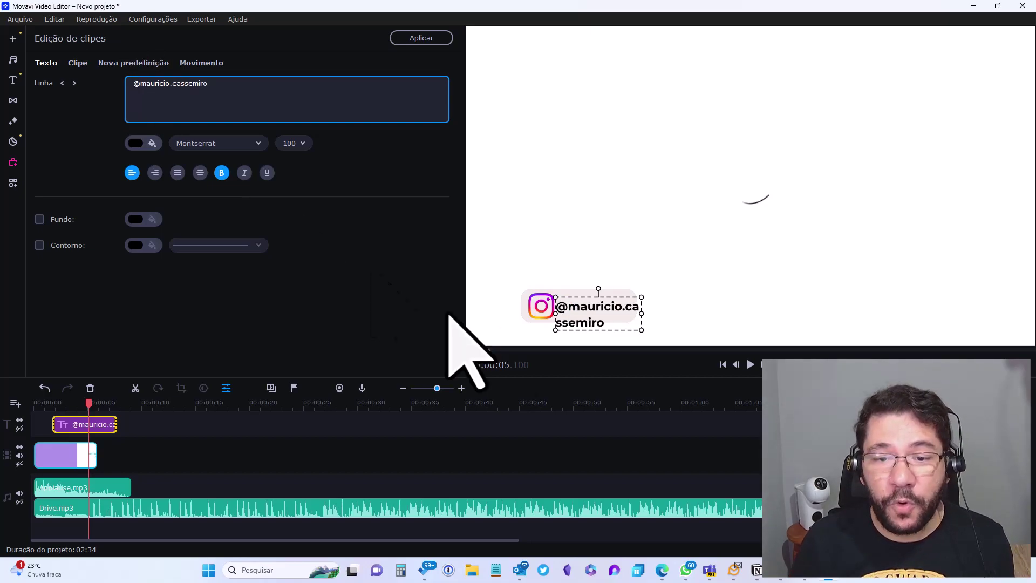
pyautogui.click(644, 314)
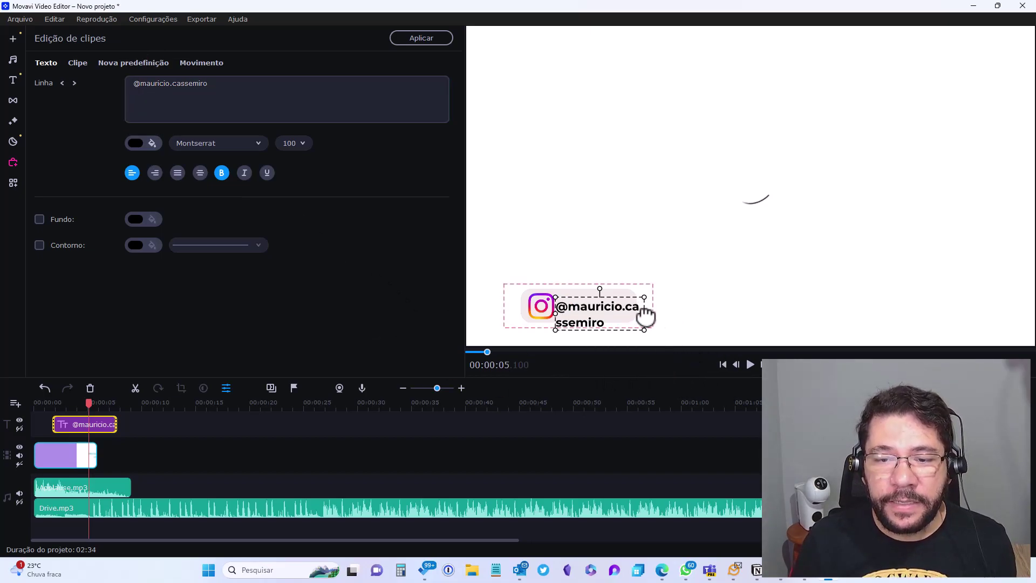
pyautogui.moveTo(679, 316); pyautogui.dragTo(689, 315)
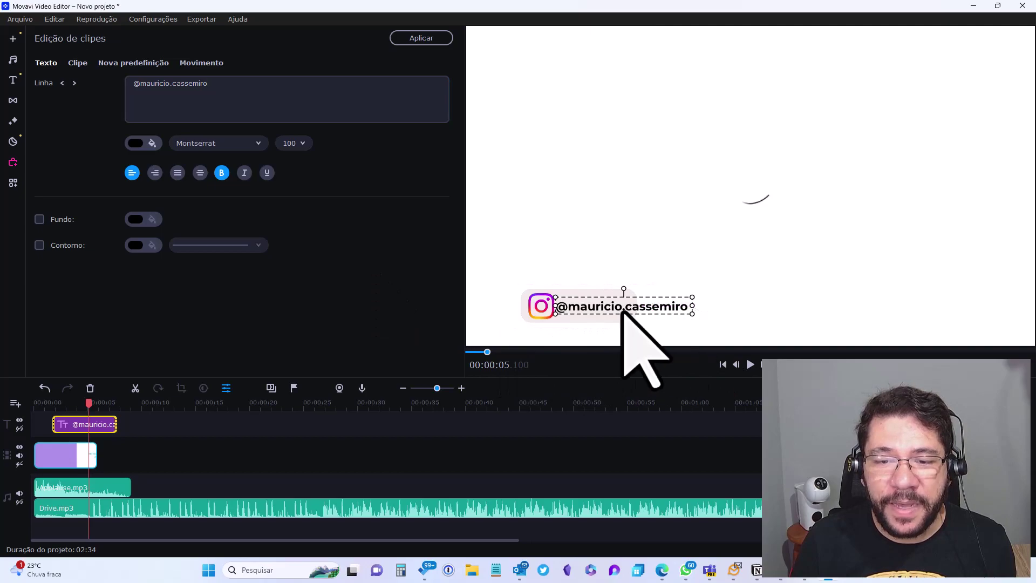
pyautogui.click(588, 294)
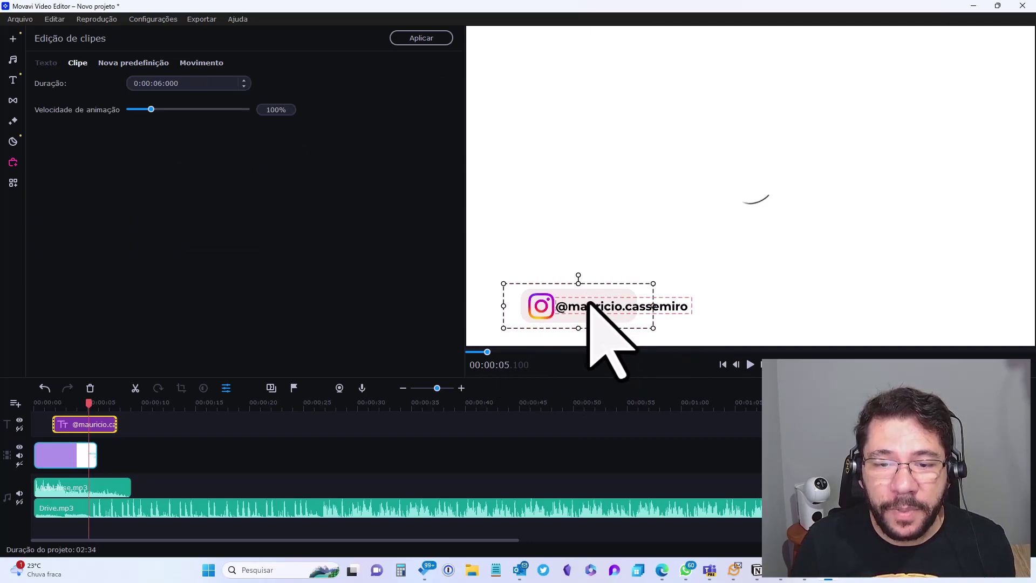
pyautogui.moveTo(625, 292); pyautogui.dragTo(670, 291)
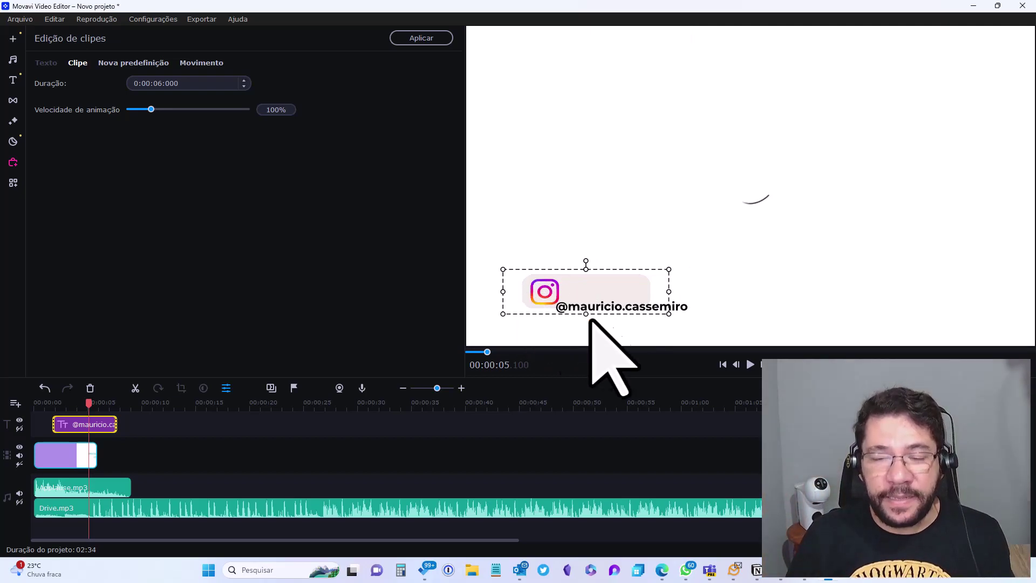
pyautogui.hotkey('ctrl', 'z')
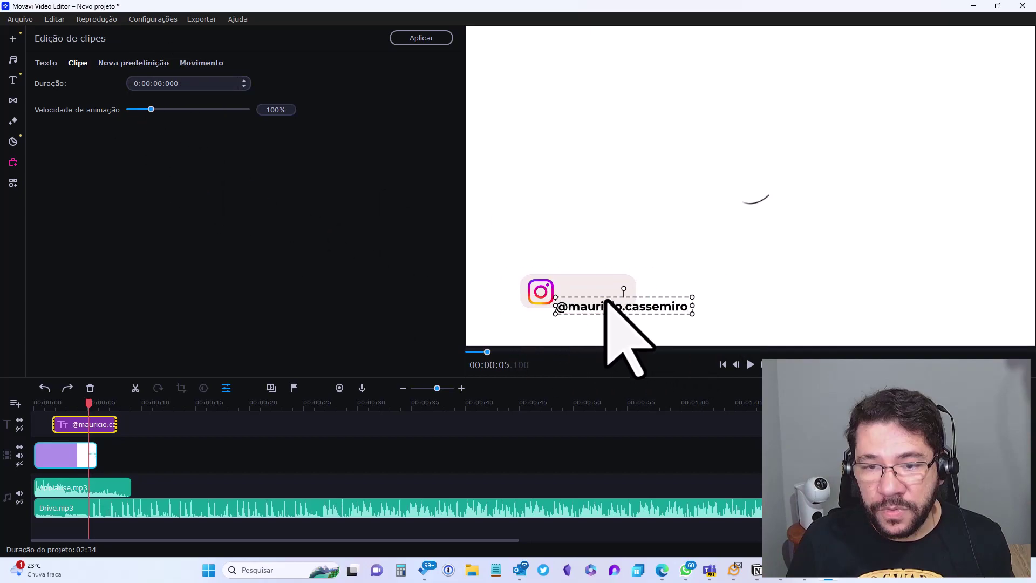
# - Shorten the handle and align it beside the Instagram icon
pyautogui.doubleClick(641, 307)
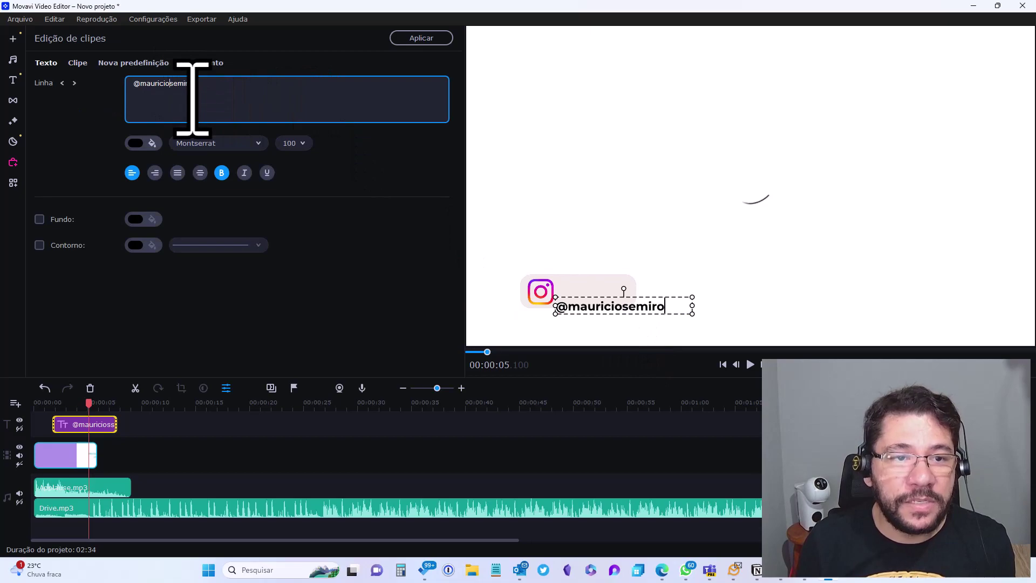
pyautogui.click(679, 316)
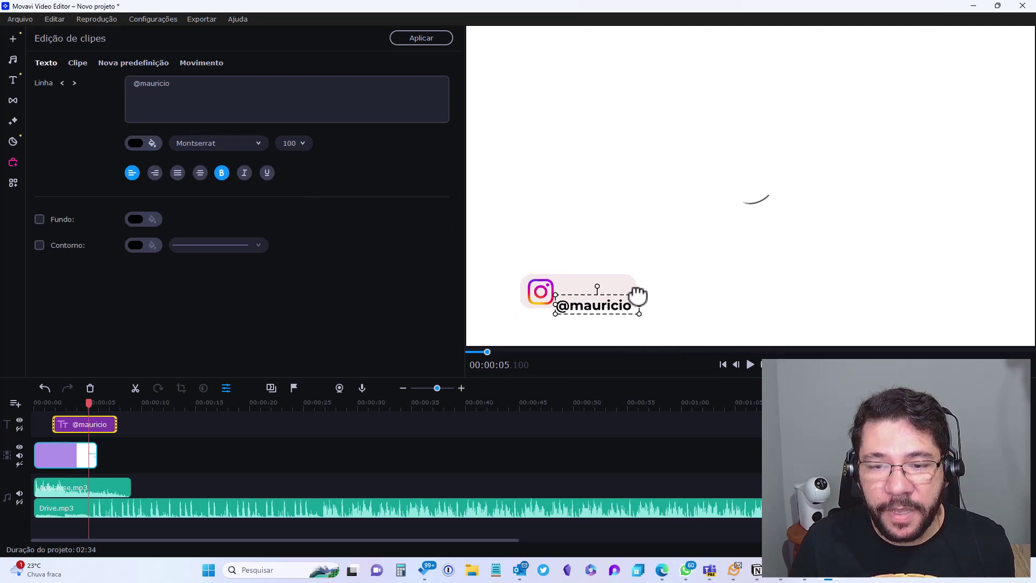
pyautogui.moveTo(609, 300); pyautogui.dragTo(529, 316)
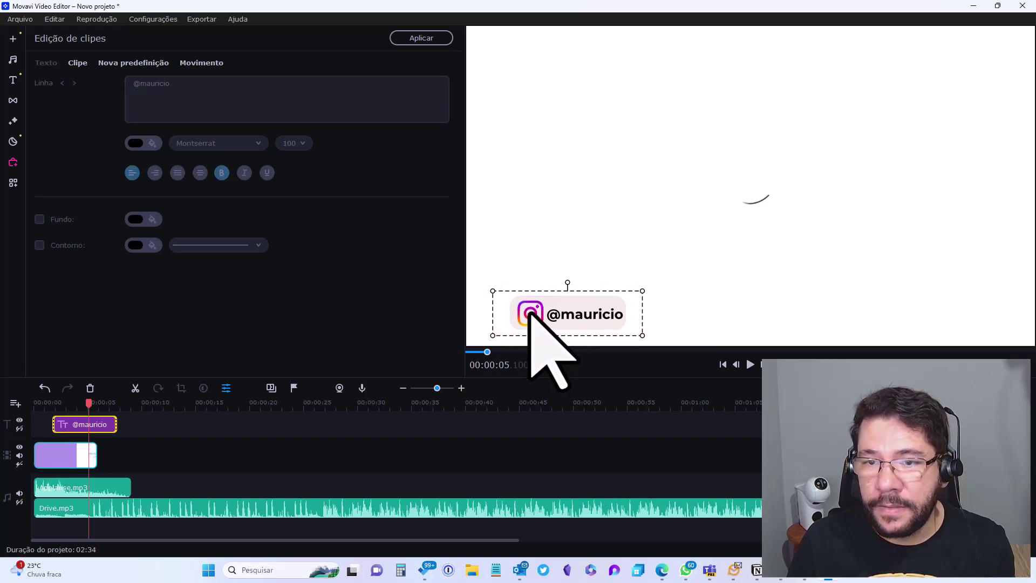
pyautogui.click(753, 206)
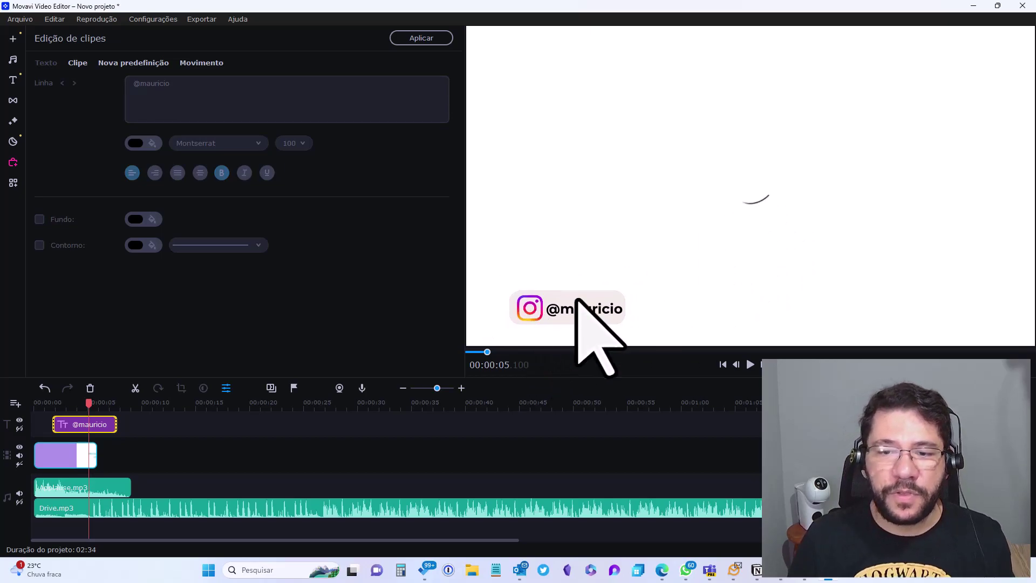
# - Play the intro from near the start and stop once the Instagram sticker animates in
pyautogui.moveTo(88, 402); pyautogui.dragTo(51, 402)
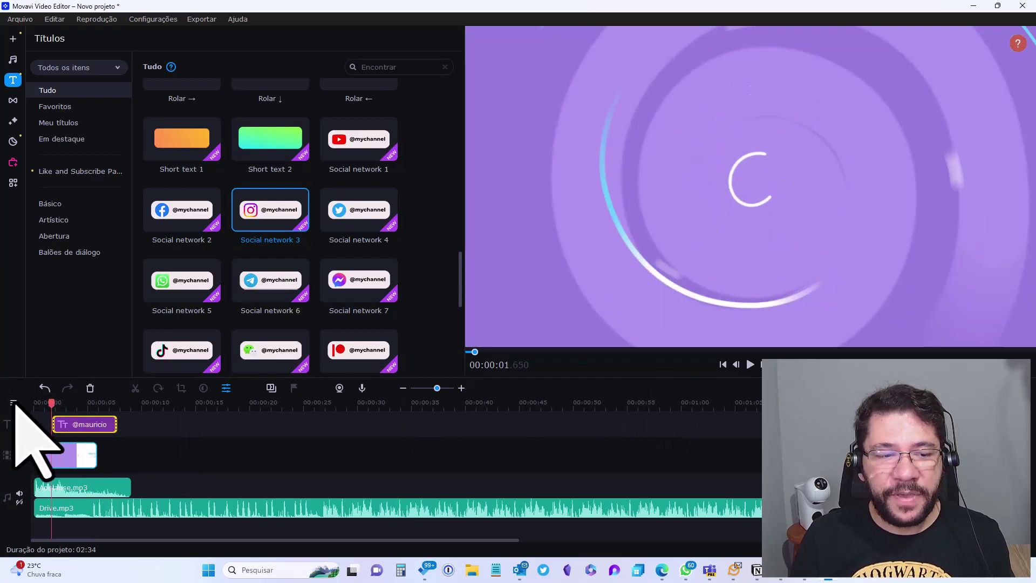
pyautogui.moveTo(51, 402); pyautogui.dragTo(48, 402)
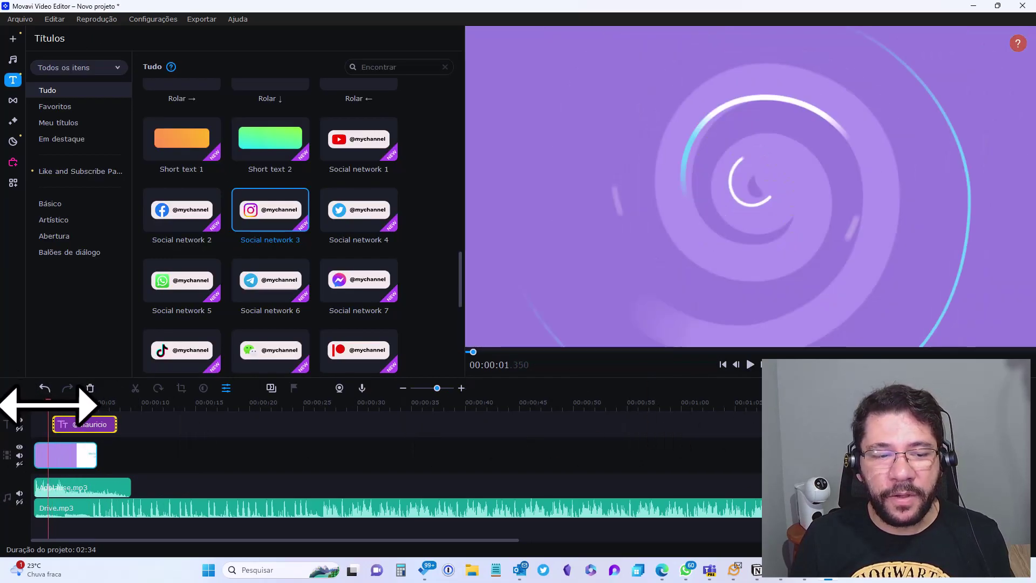
pyautogui.click(750, 364)
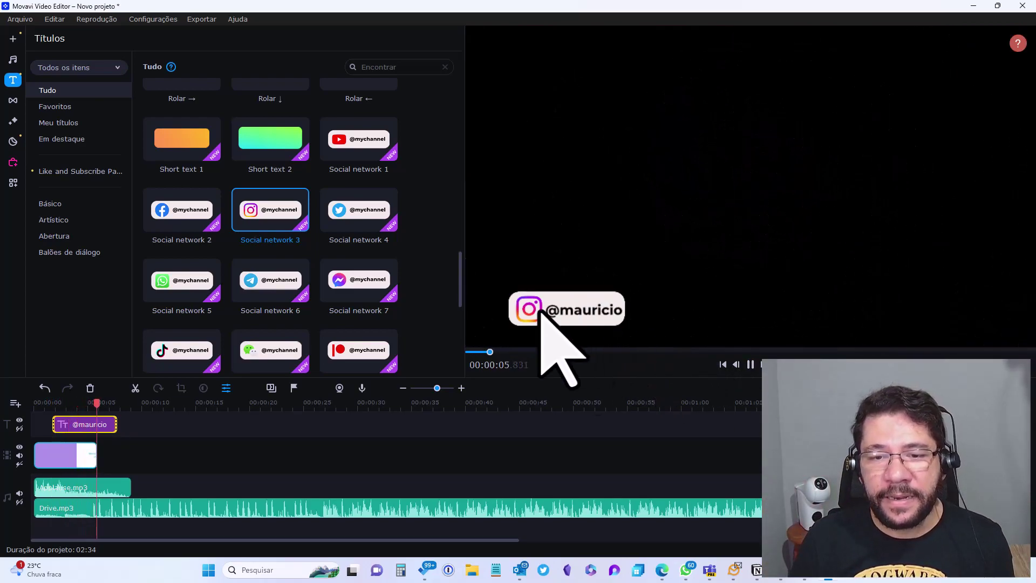
pyautogui.click(750, 364)
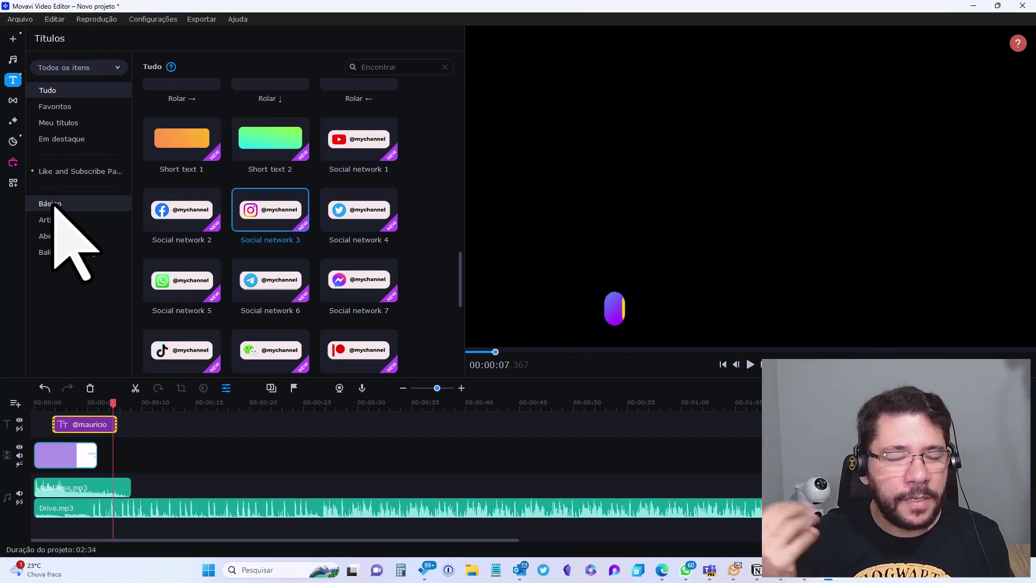
# - Browse Favoritos, Meu títulos and Em destaque, then show the Like and Subscribe Pack for YouTube titles
pyautogui.click(51, 107)
pyautogui.click(60, 125)
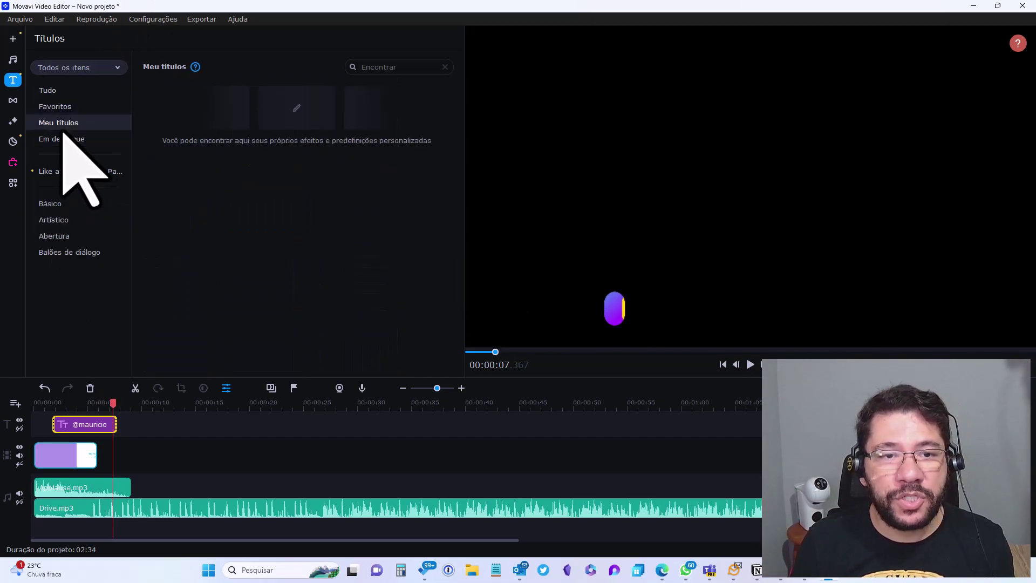
pyautogui.click(64, 138)
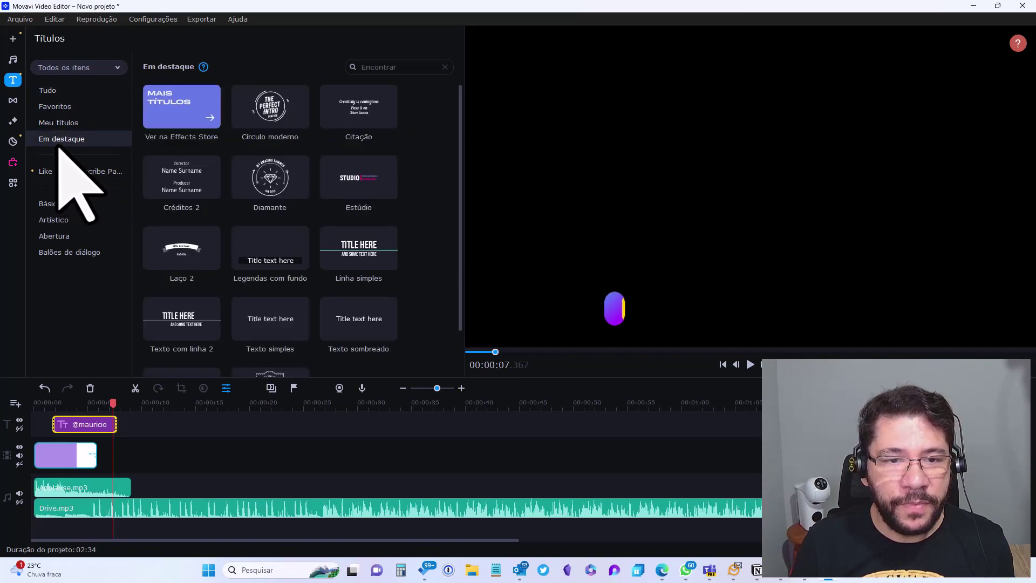
pyautogui.scroll(-1, 258, 248)
pyautogui.scroll(1, 258, 248)
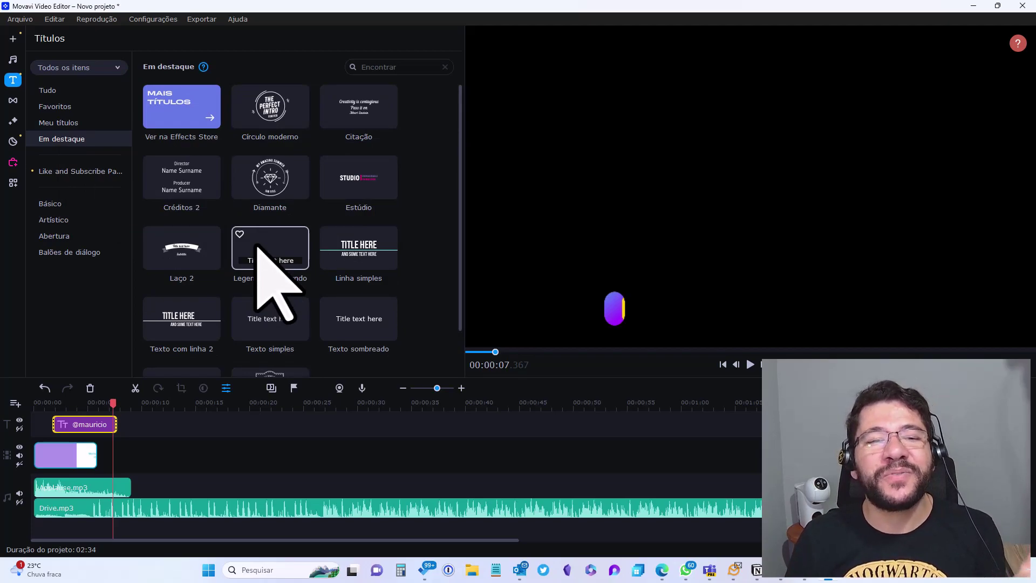
pyautogui.click(69, 178)
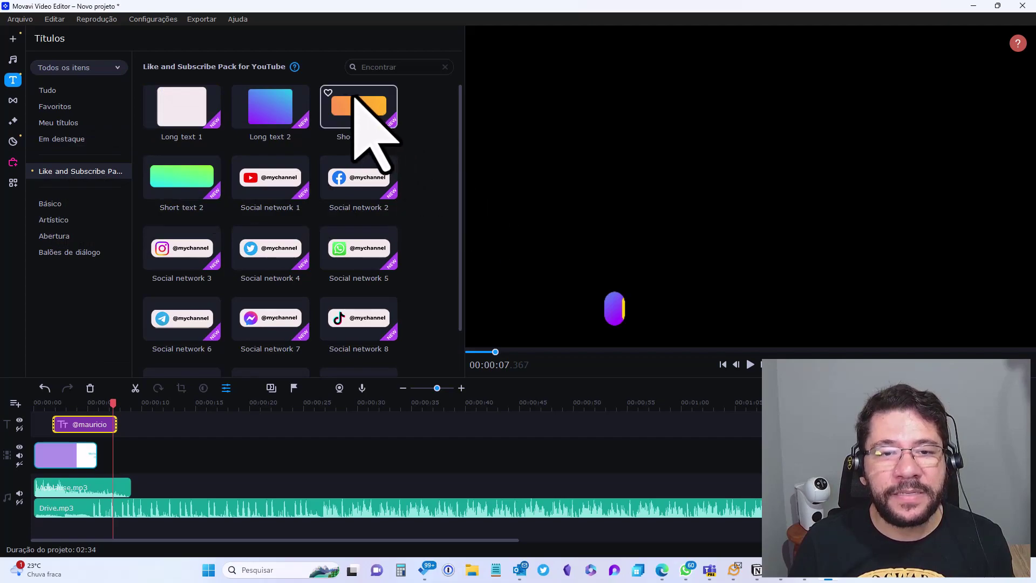
pyautogui.scroll(-1, 428, 301)
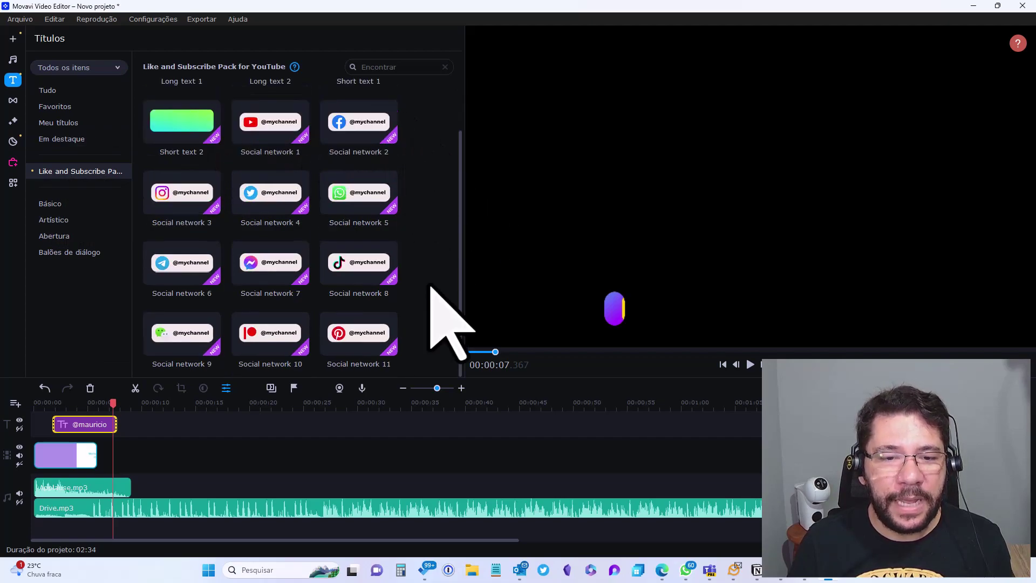
pyautogui.scroll(1, 172, 330)
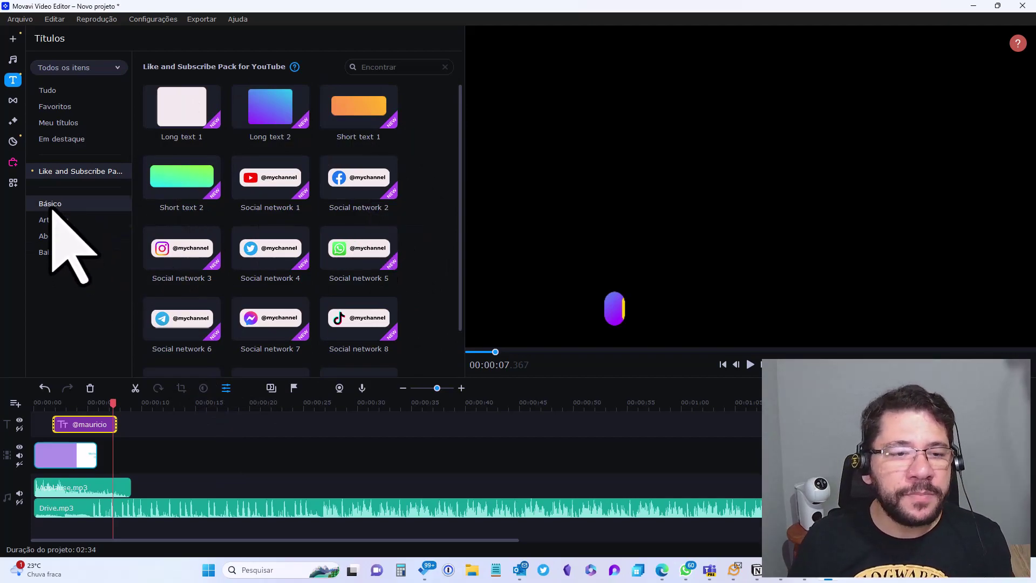
# - Look through the Básico and Artístico title categories
pyautogui.click(79, 205)
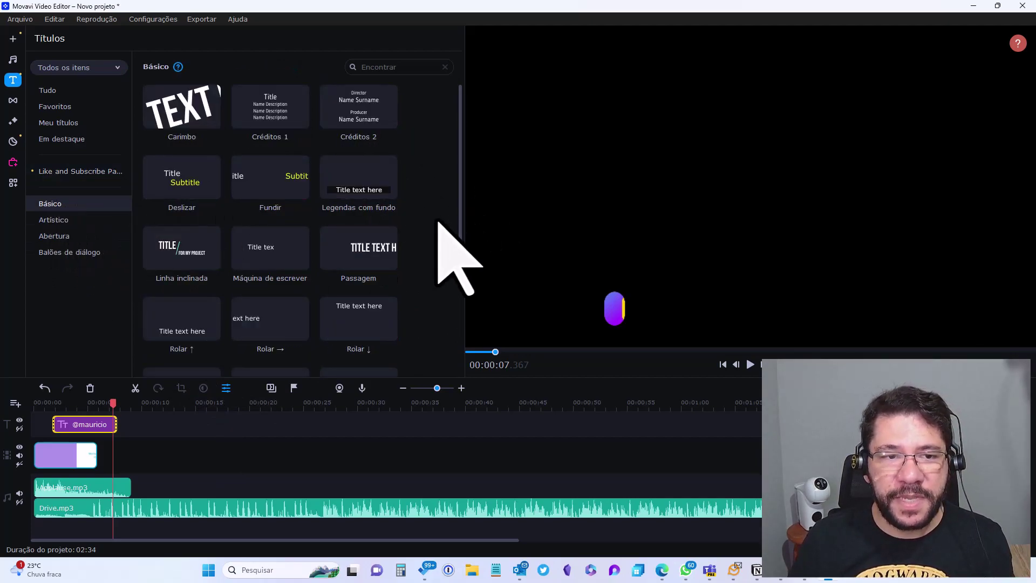
pyautogui.scroll(-4, 438, 229)
pyautogui.scroll(3, 437, 229)
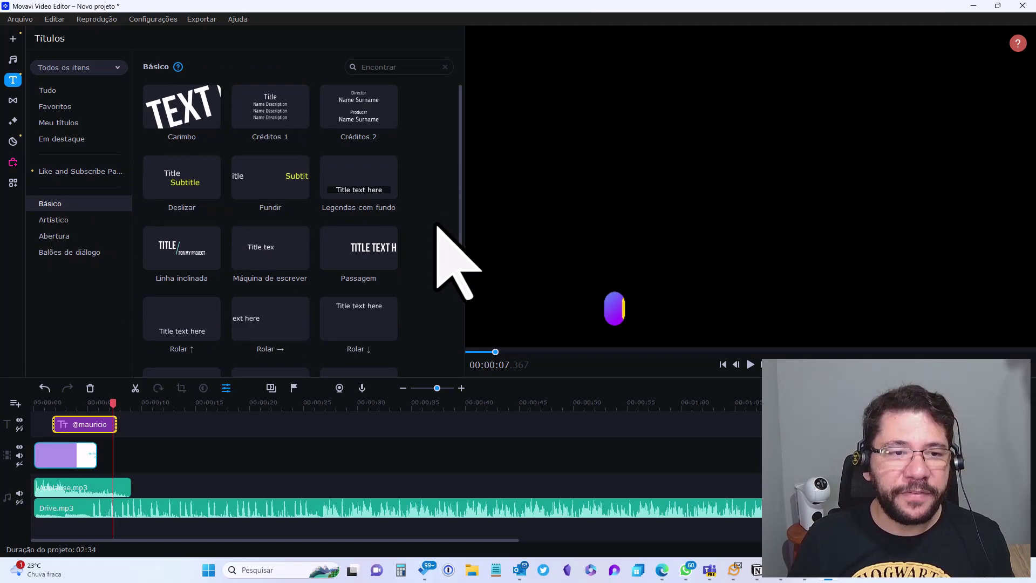
pyautogui.click(69, 219)
pyautogui.scroll(-1, 332, 240)
pyautogui.scroll(-2, 334, 242)
pyautogui.scroll(3, 340, 247)
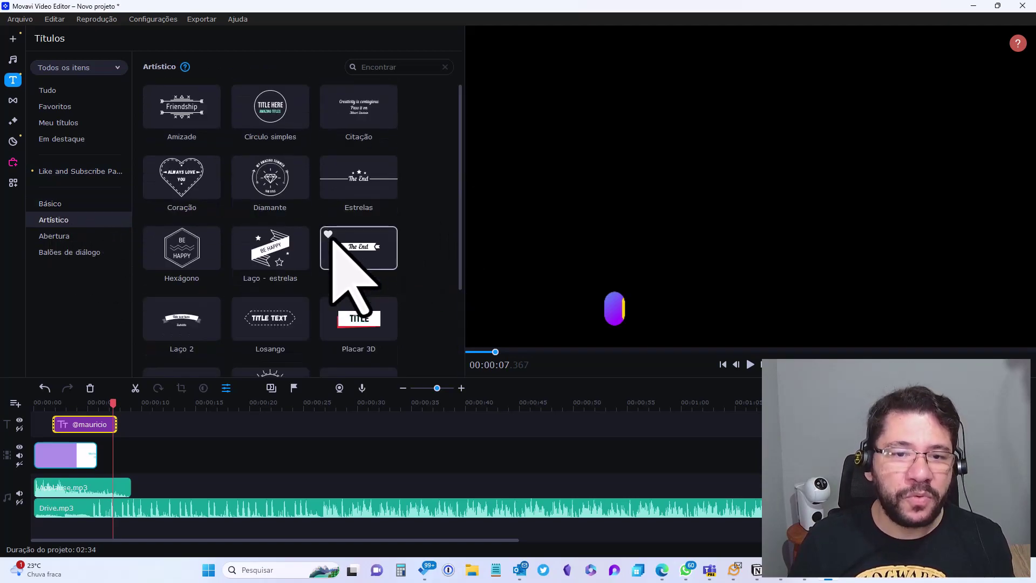
pyautogui.scroll(-3, 359, 227)
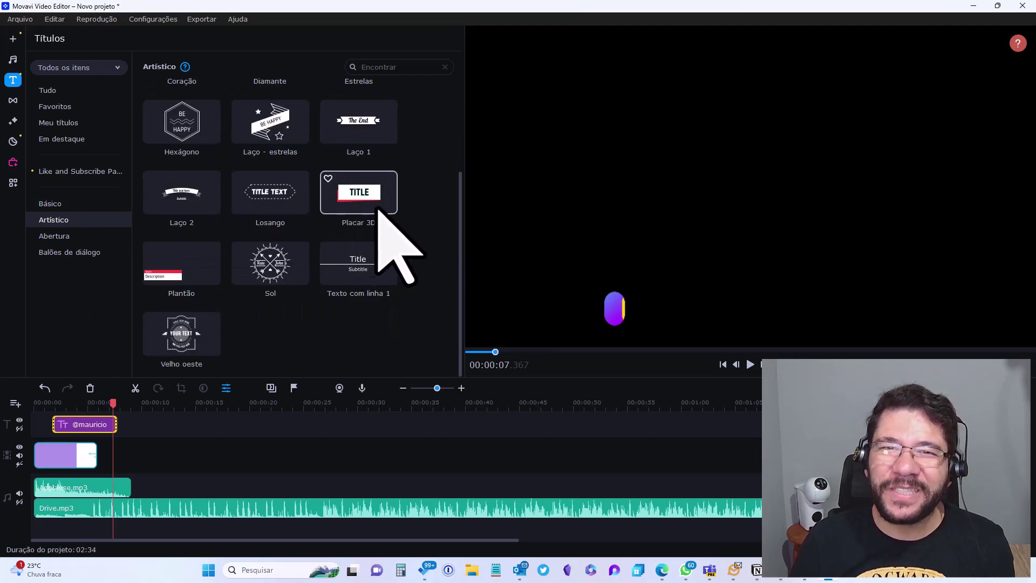
# - View the Abertura and Balões de diálogo titles, then bring up the Transições library
pyautogui.click(80, 237)
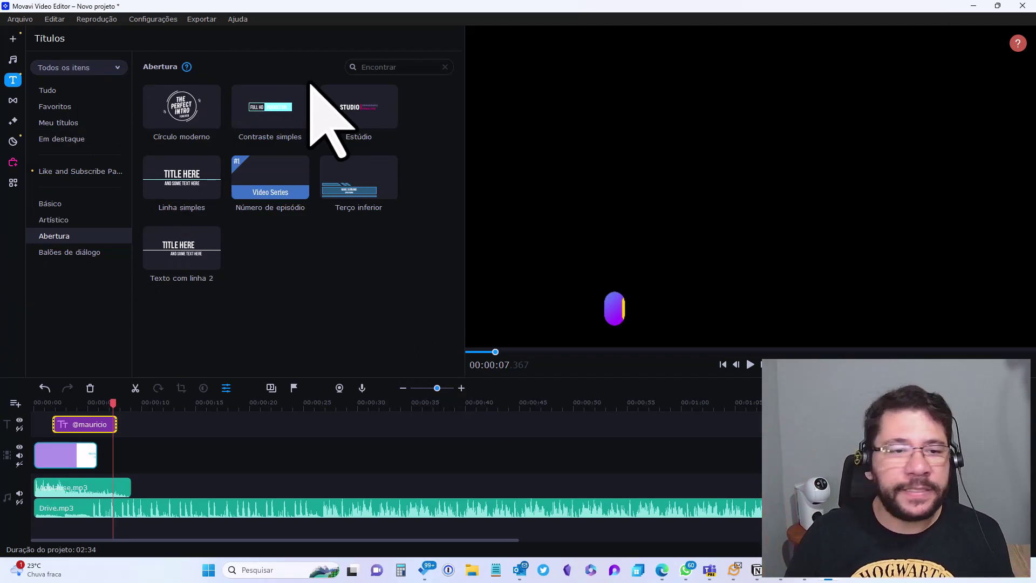
pyautogui.click(70, 254)
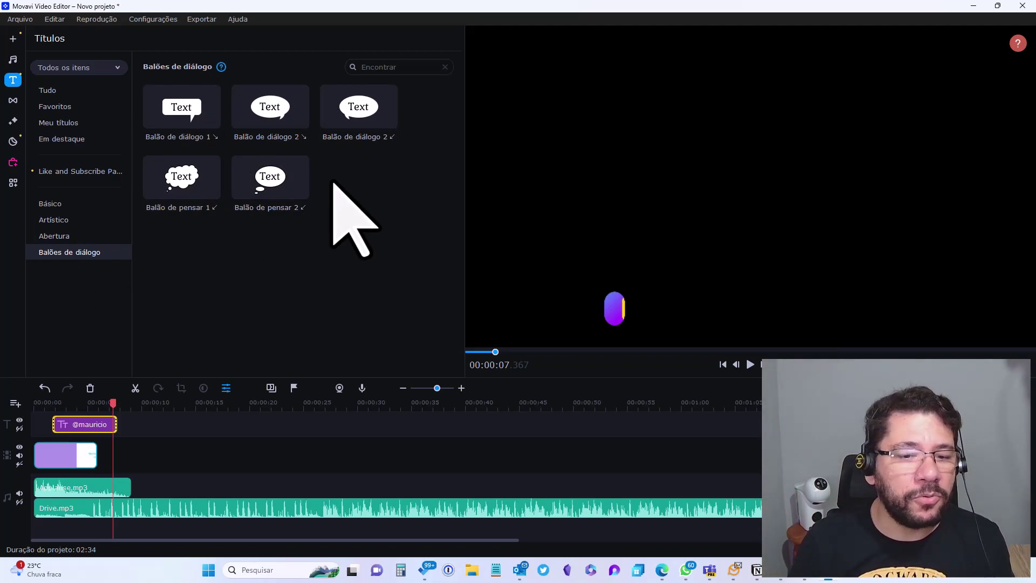
pyautogui.click(13, 102)
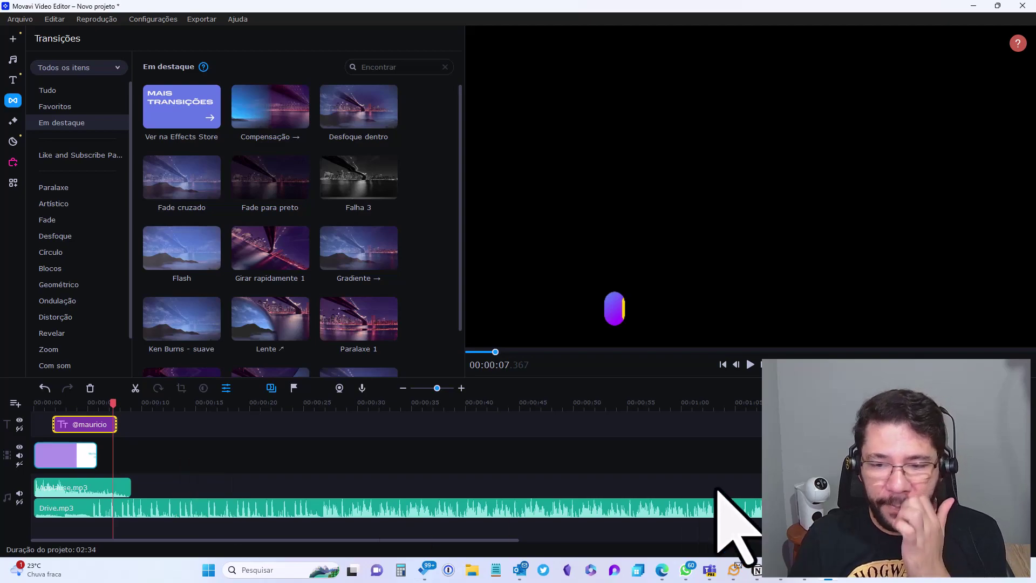
# - Marquee-select every clip on the timeline, including Drive.mp3, and delete them all
pyautogui.click(690, 539)
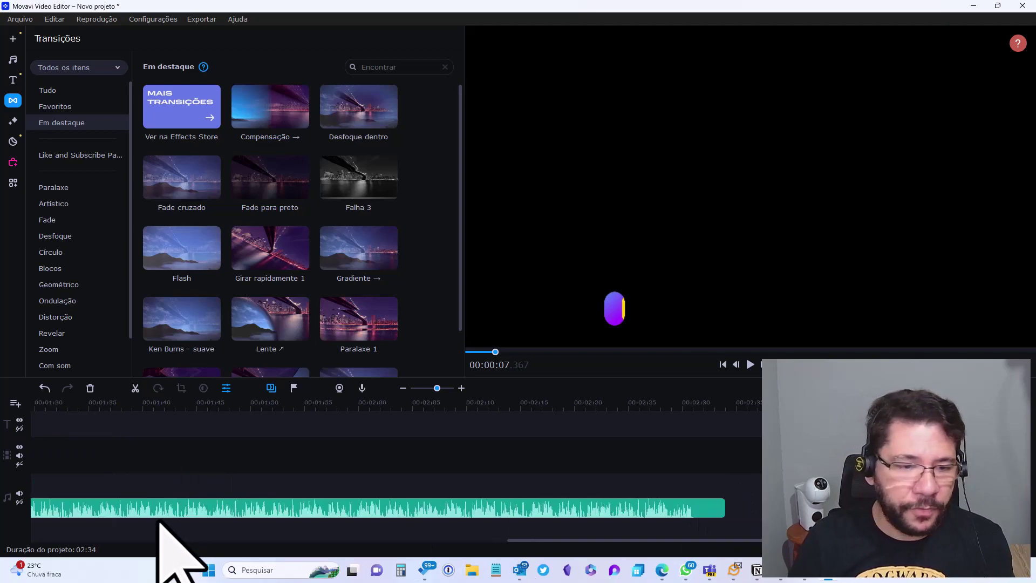
pyautogui.click(116, 510)
pyautogui.scroll(5, 115, 509)
pyautogui.moveTo(150, 510); pyautogui.dragTo(57, 424)
pyautogui.press('Delete')
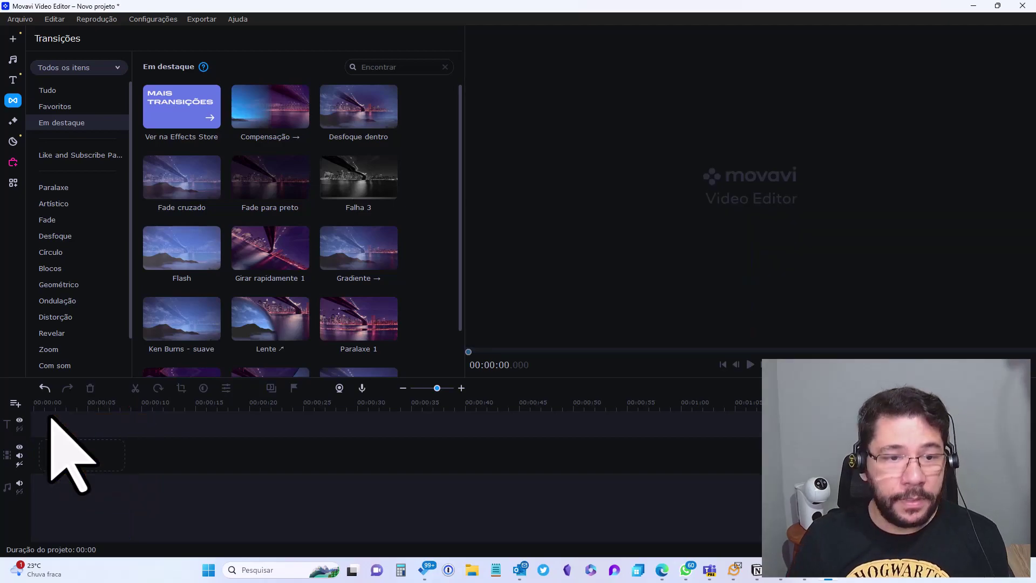
pyautogui.click(13, 38)
pyautogui.click(50, 38)
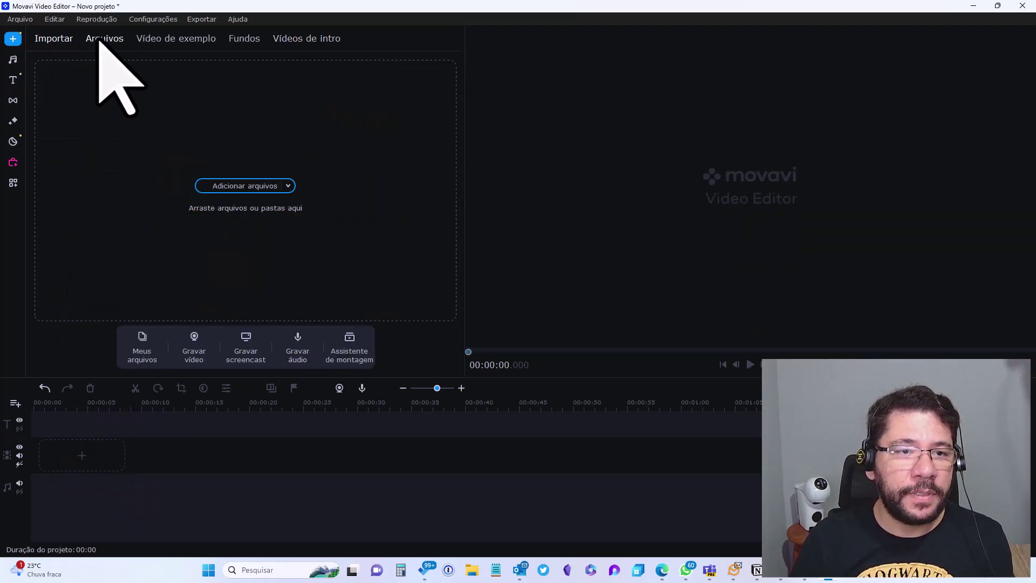
pyautogui.click(260, 186)
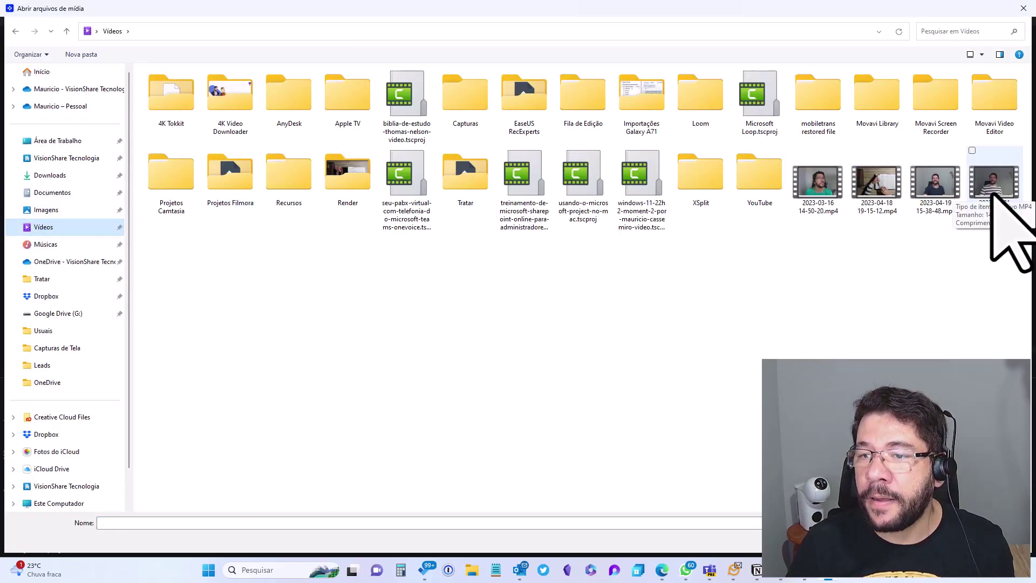
pyautogui.doubleClick(942, 199)
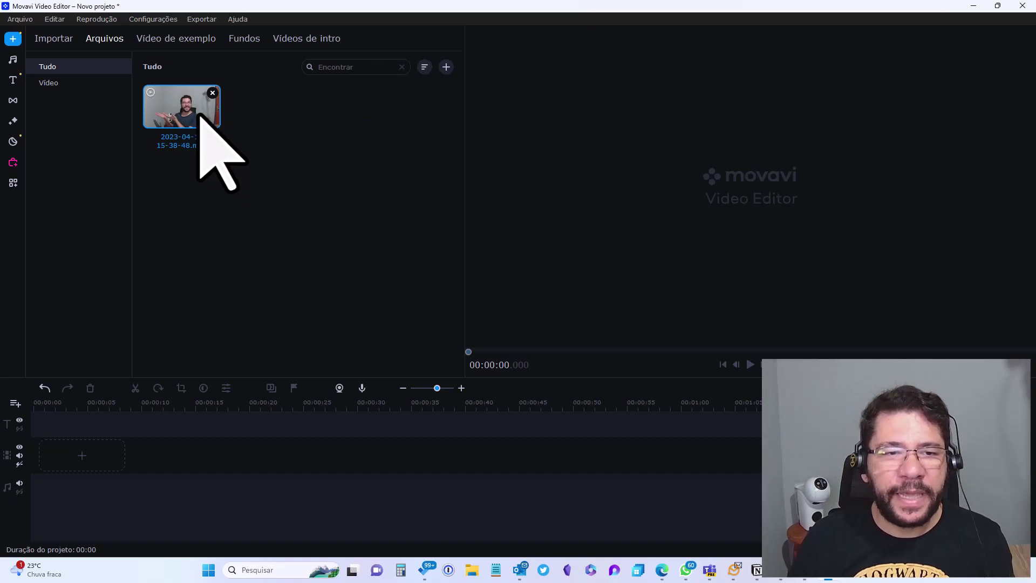
pyautogui.rightClick(200, 114)
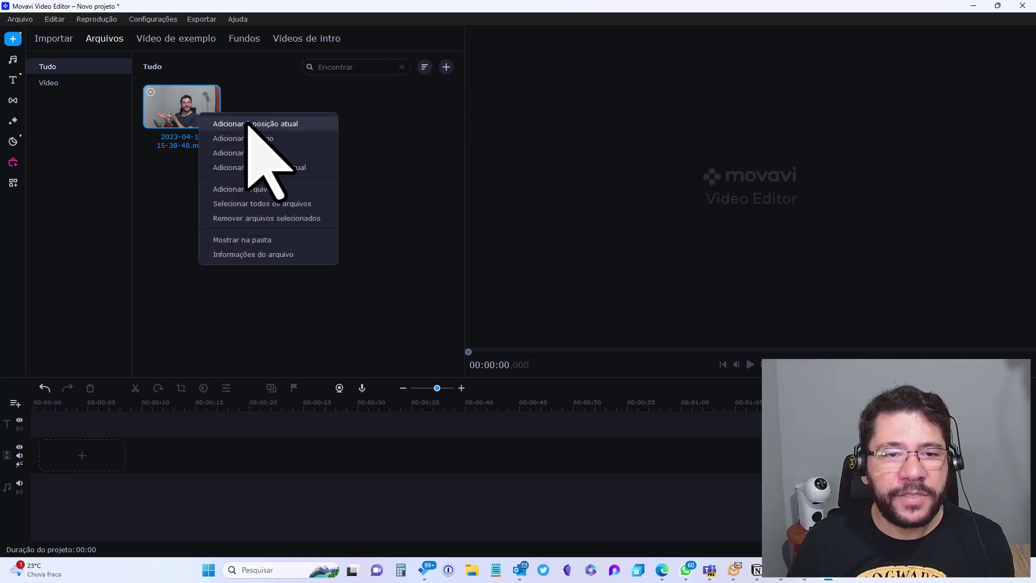
pyautogui.press('Escape')
pyautogui.moveTo(185, 144); pyautogui.dragTo(32, 458)
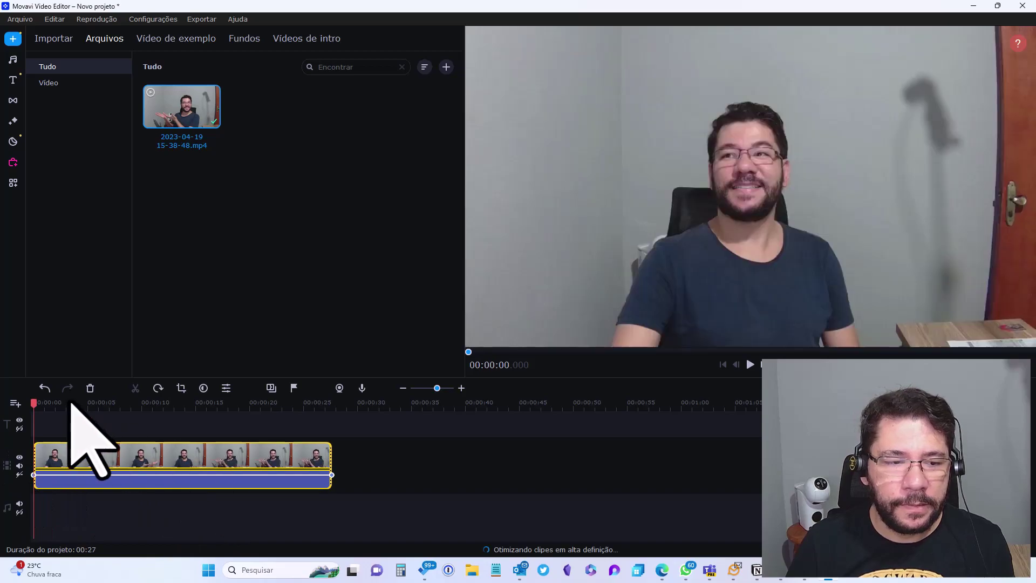
pyautogui.moveTo(39, 417); pyautogui.dragTo(142, 421)
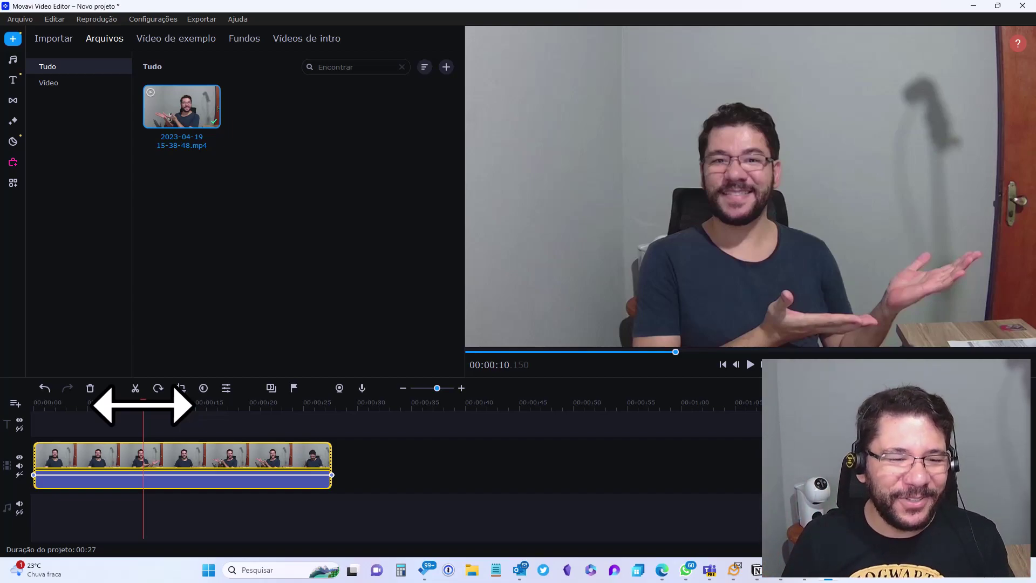
pyautogui.moveTo(142, 403); pyautogui.dragTo(183, 402)
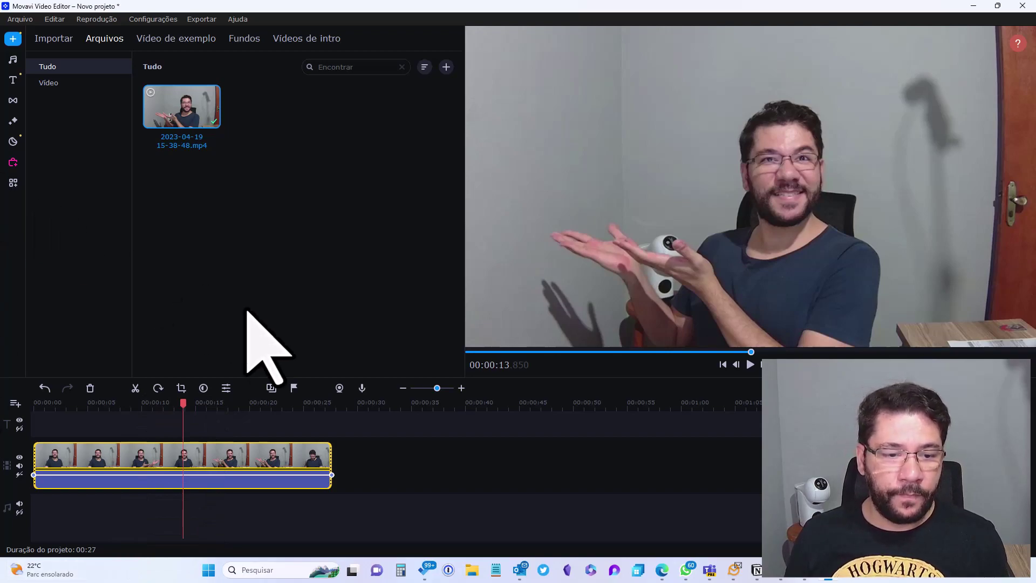
pyautogui.moveTo(180, 402); pyautogui.dragTo(40, 403)
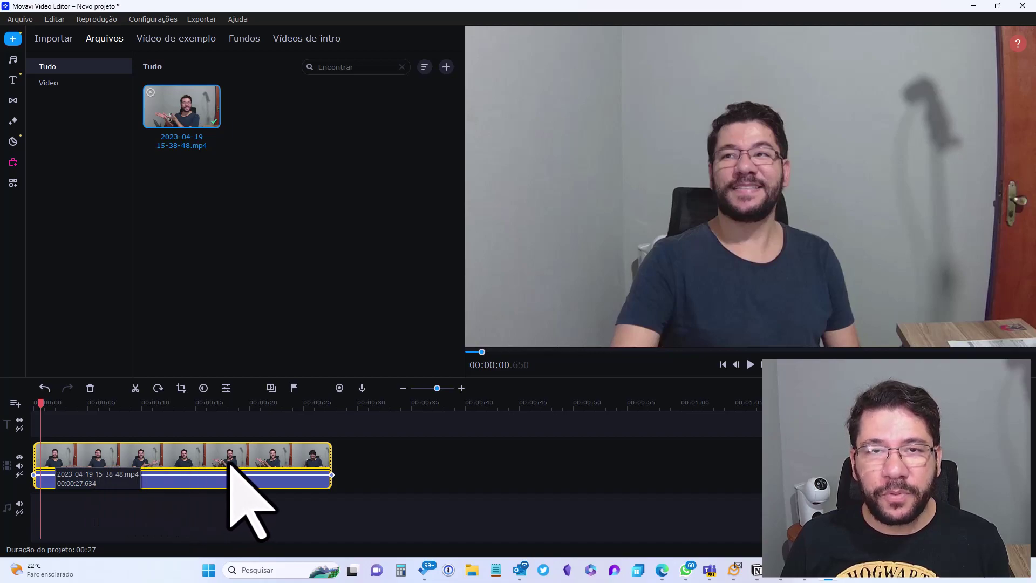
pyautogui.moveTo(46, 415); pyautogui.dragTo(162, 416)
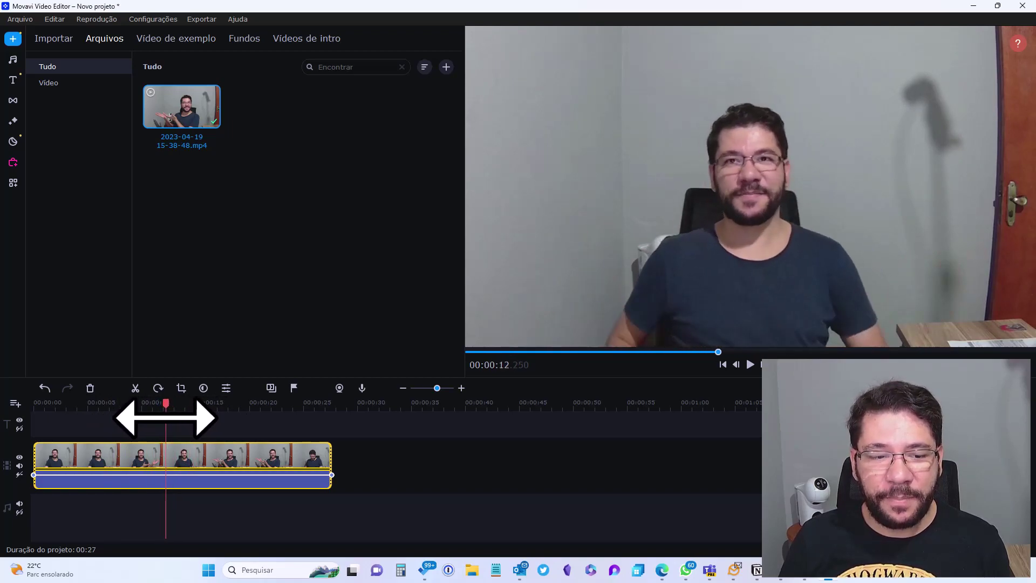
pyautogui.moveTo(166, 418); pyautogui.dragTo(187, 422)
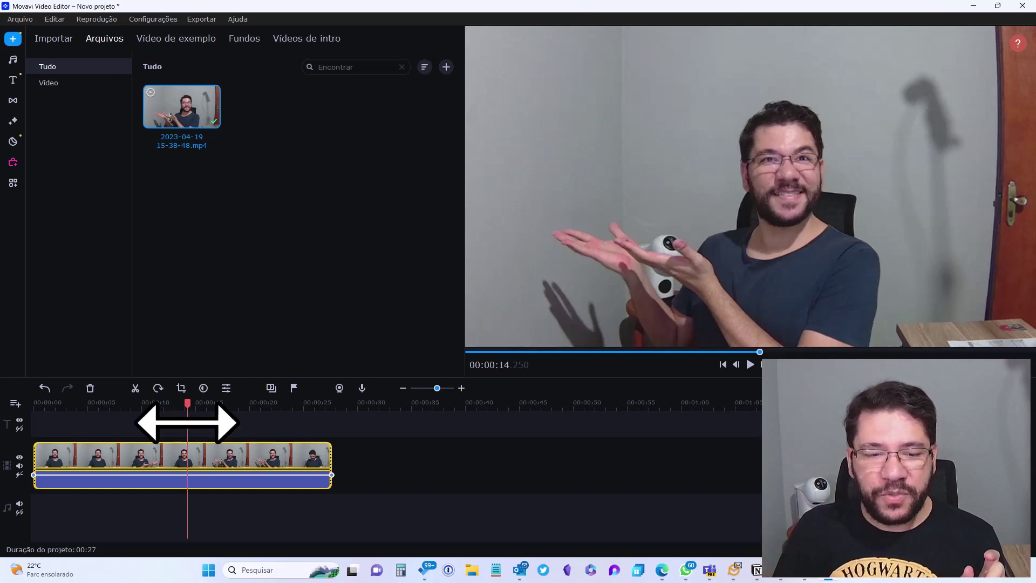
# - Zoom into the timeline and preview the webcam clip around the 11–12 second mark
pyautogui.click(461, 388)
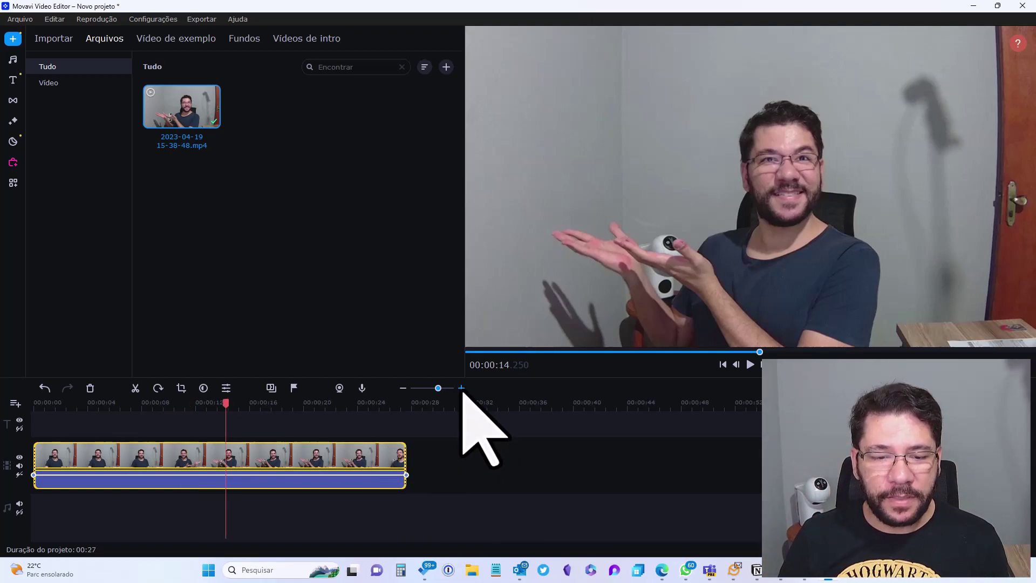
pyautogui.click(462, 387)
pyautogui.click(461, 388)
pyautogui.click(461, 388)
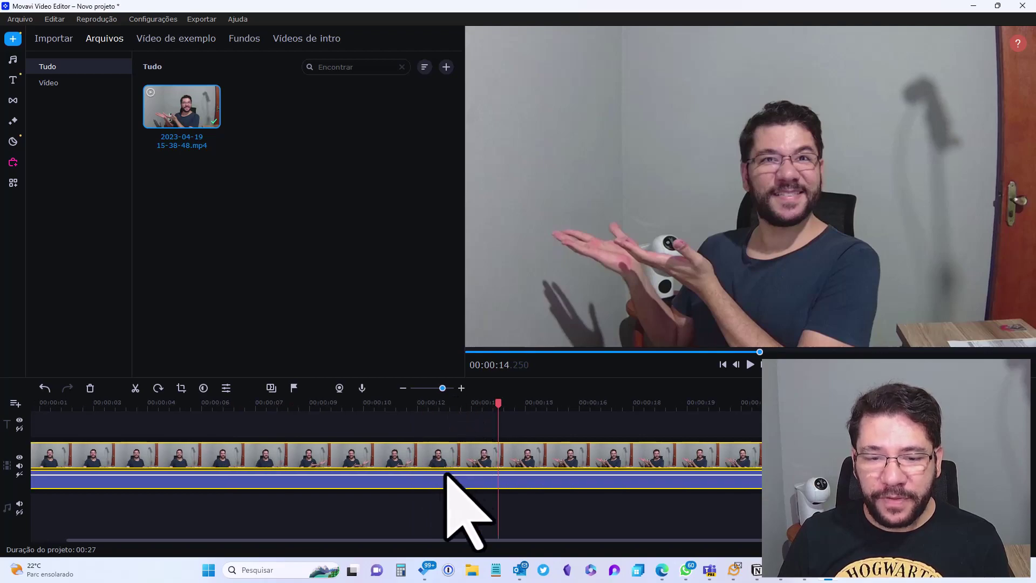
pyautogui.moveTo(496, 404); pyautogui.dragTo(311, 410)
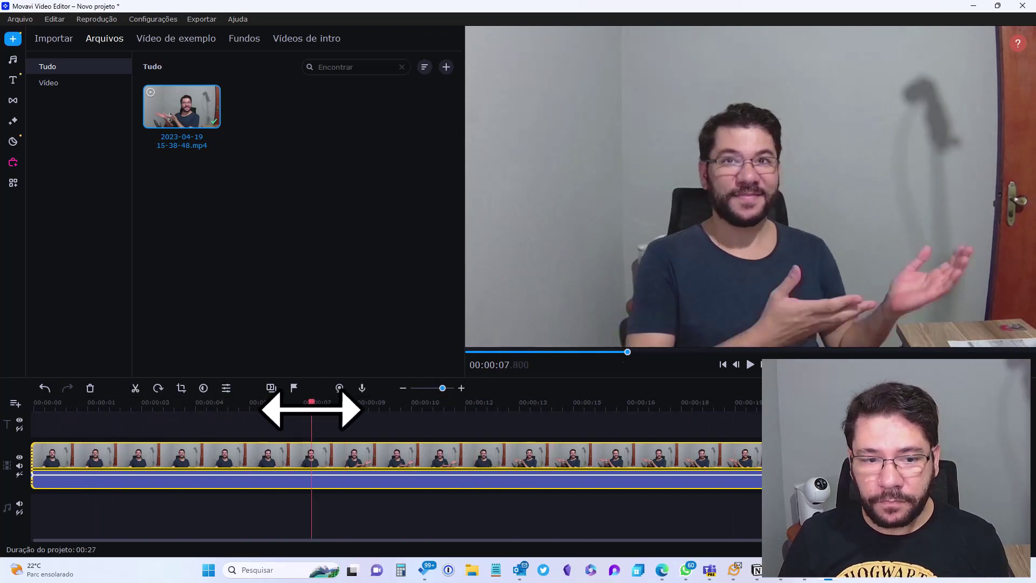
pyautogui.moveTo(311, 410); pyautogui.dragTo(24, 418)
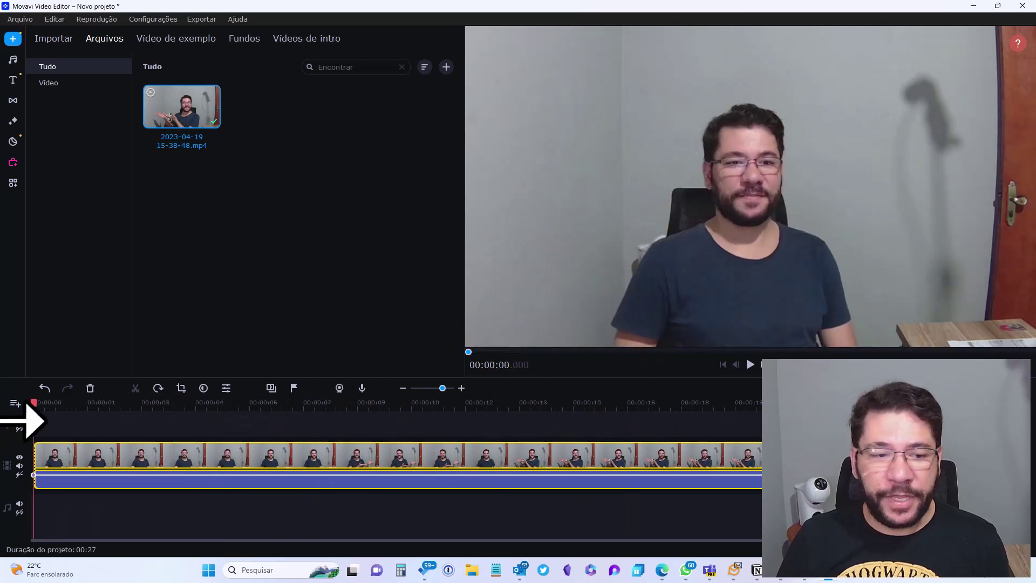
# - Zoom back out and drag the clip's volume line down from 75% to about 2%
pyautogui.click(404, 388)
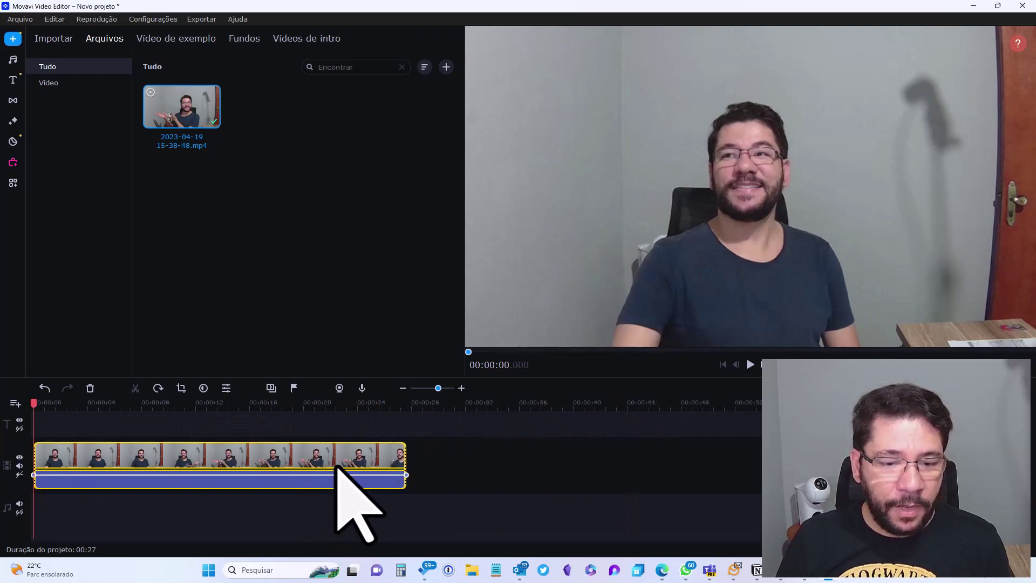
pyautogui.moveTo(324, 474); pyautogui.dragTo(324, 476)
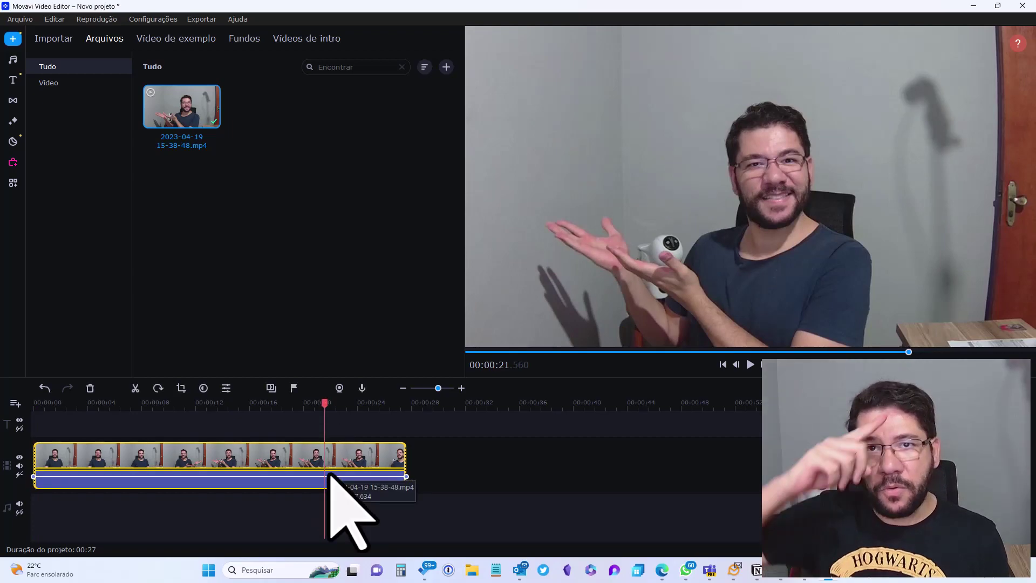
pyautogui.moveTo(291, 476); pyautogui.dragTo(291, 474)
# - Split the webcam clip's audio with Separar áudio and delete the green audio clip
pyautogui.rightClick(291, 456)
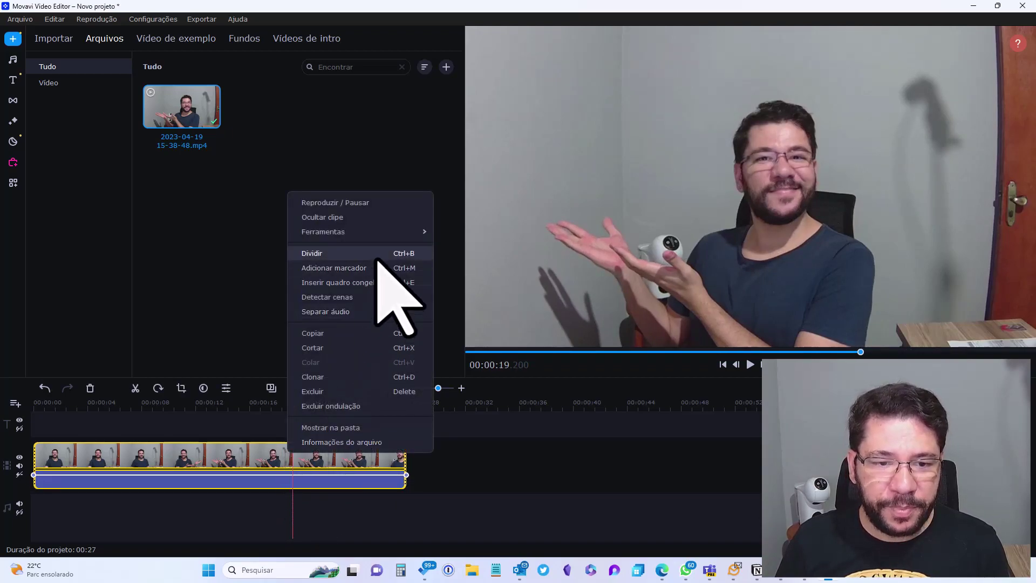
pyautogui.click(345, 311)
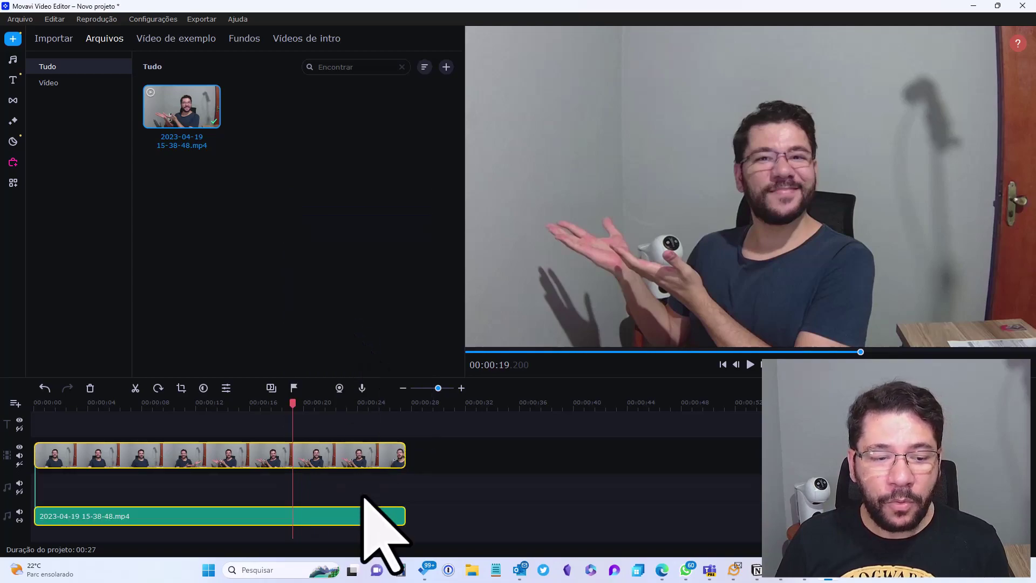
pyautogui.click(340, 516)
pyautogui.press('Delete')
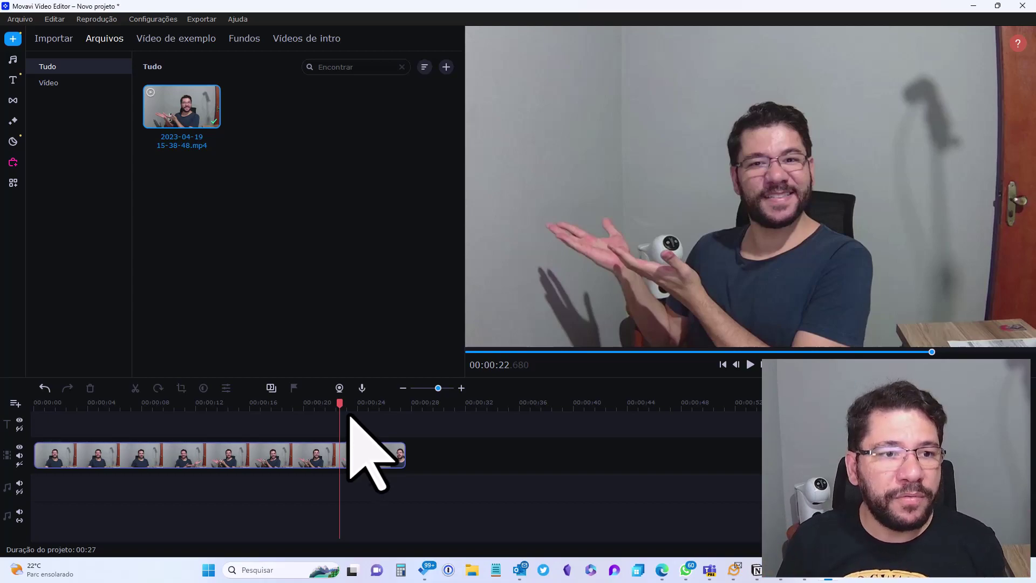
# - Return the playhead to 00:00:00 and open the webcam clip's context menu
pyautogui.moveTo(342, 402); pyautogui.dragTo(54, 402)
pyautogui.click(22, 404)
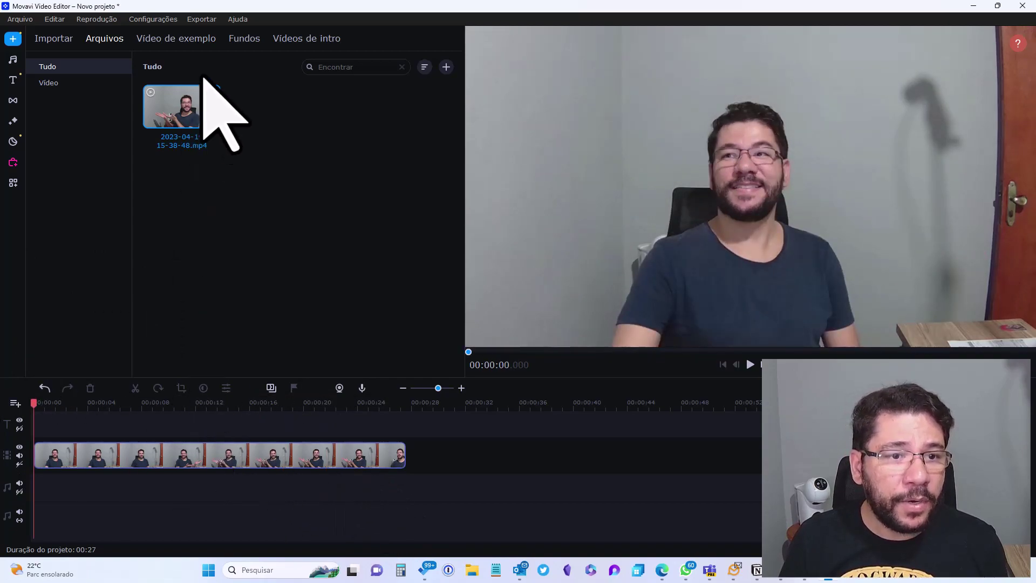
pyautogui.rightClick(149, 452)
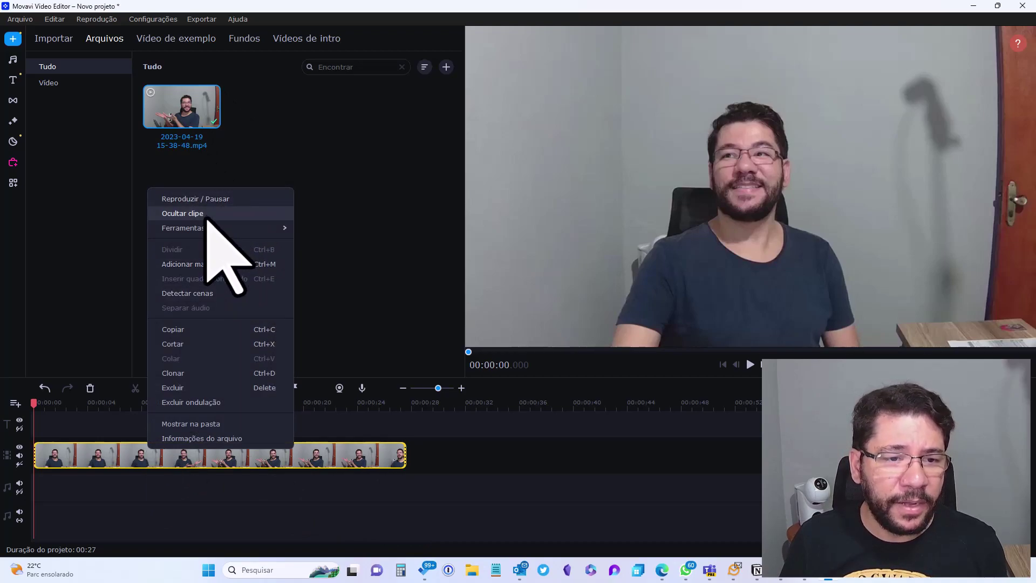
pyautogui.moveTo(207, 230)
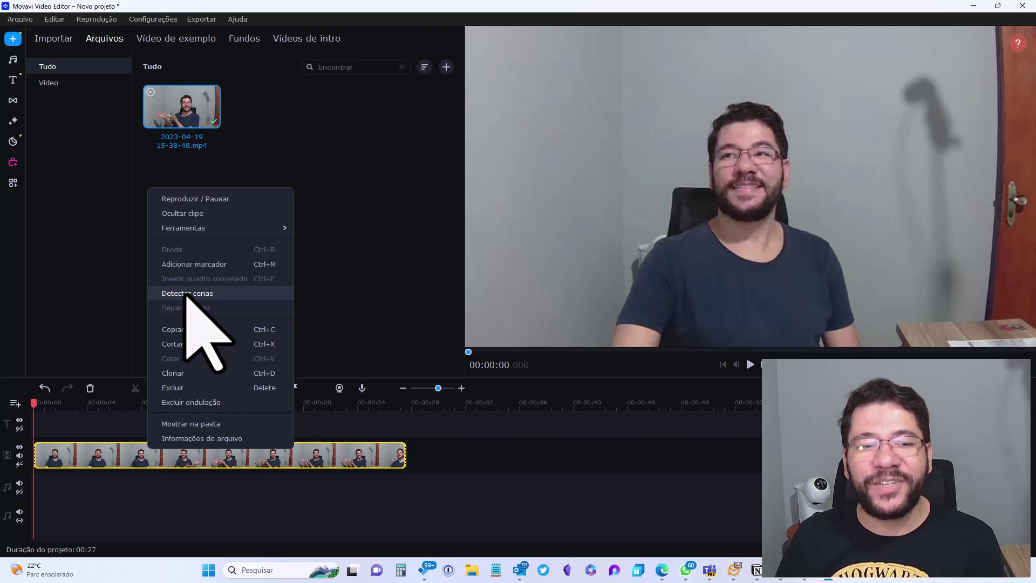
pyautogui.moveTo(283, 227)
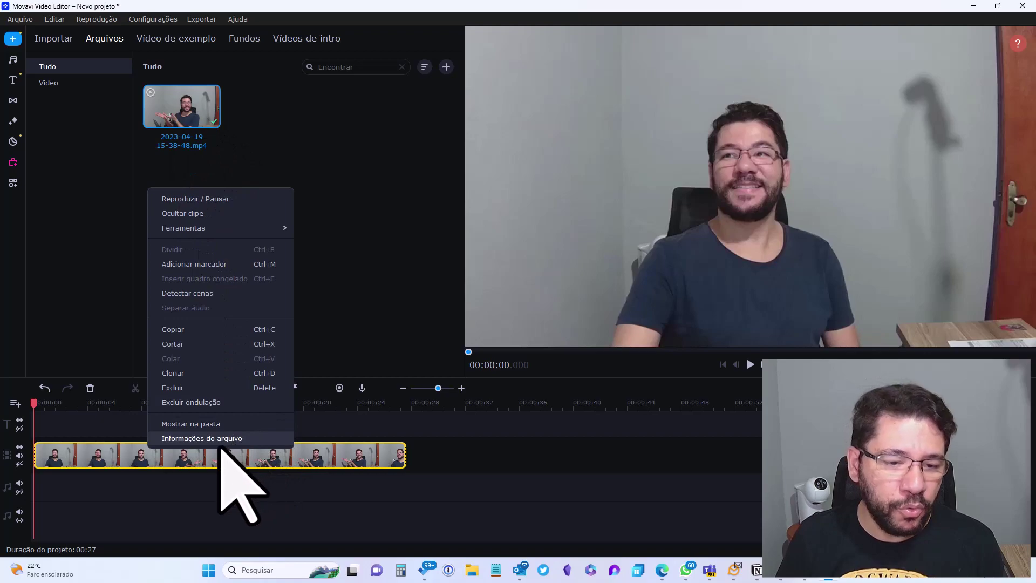
pyautogui.click(289, 180)
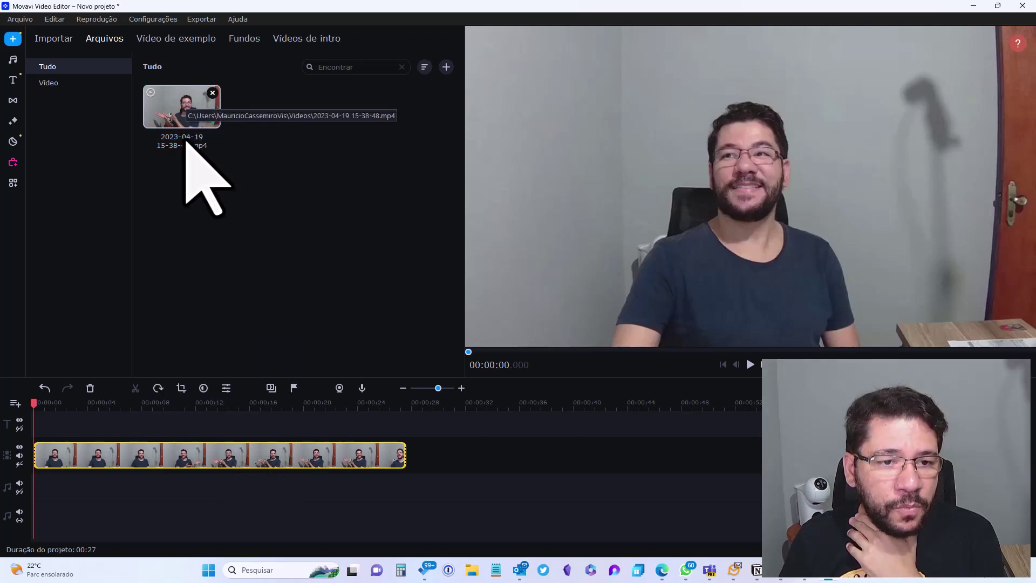
pyautogui.rightClick(225, 189)
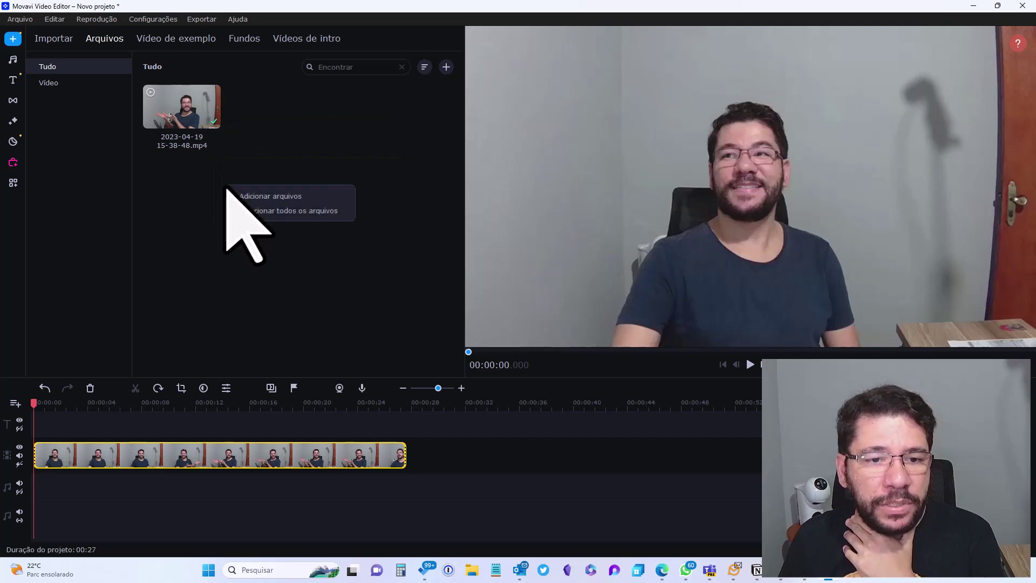
pyautogui.click(269, 197)
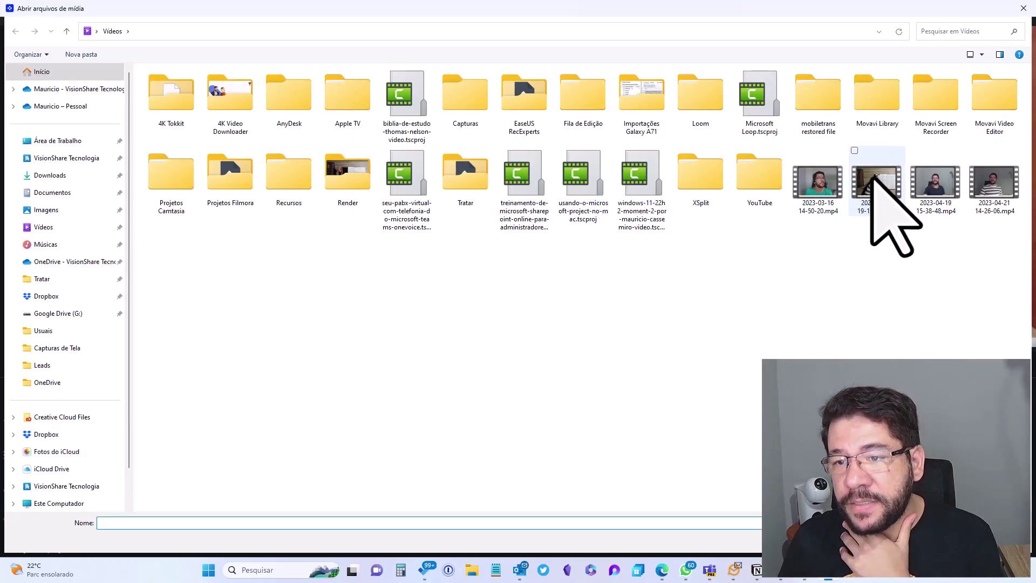
pyautogui.click(1003, 193)
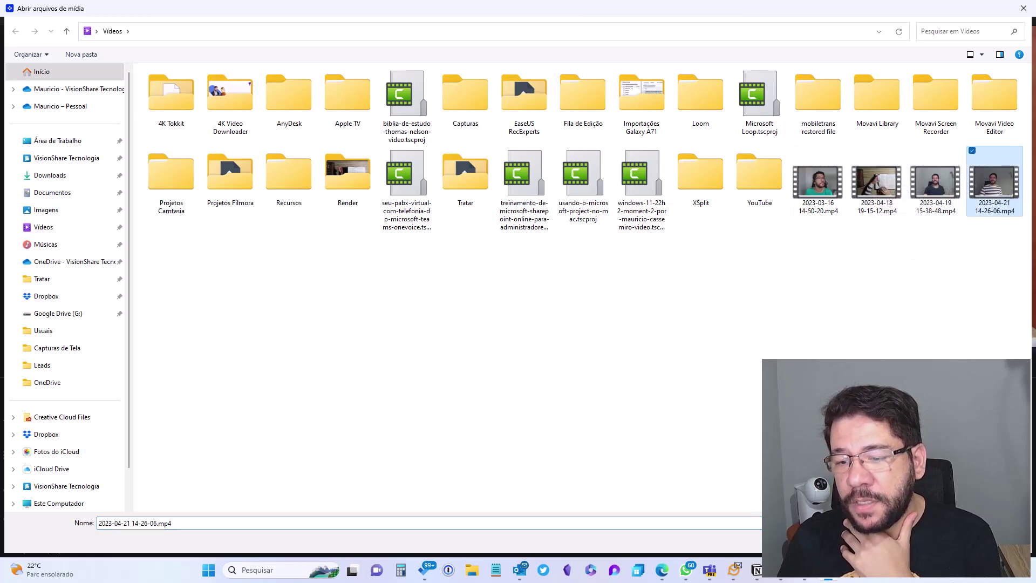
pyautogui.press('Return')
pyautogui.moveTo(289, 165); pyautogui.dragTo(432, 478)
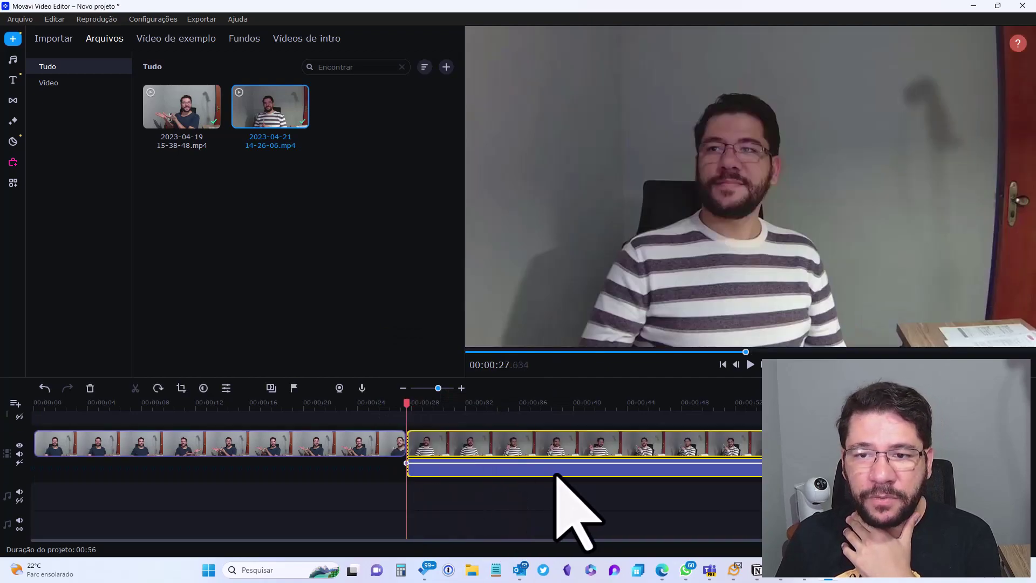
# - Separate the second clip's audio with Separar áudio and delete the green audio clip
pyautogui.moveTo(429, 405); pyautogui.dragTo(463, 416)
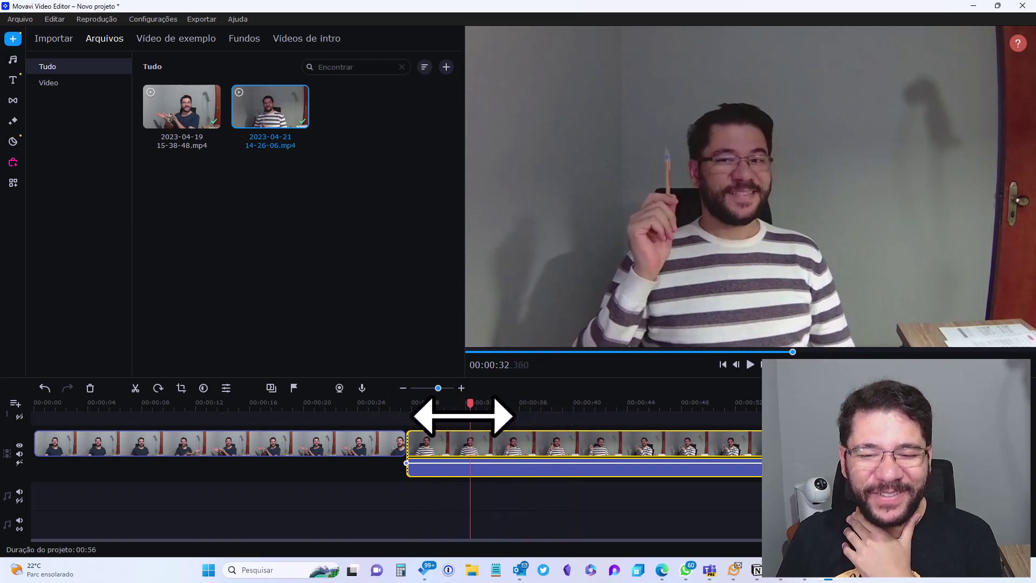
pyautogui.rightClick(564, 441)
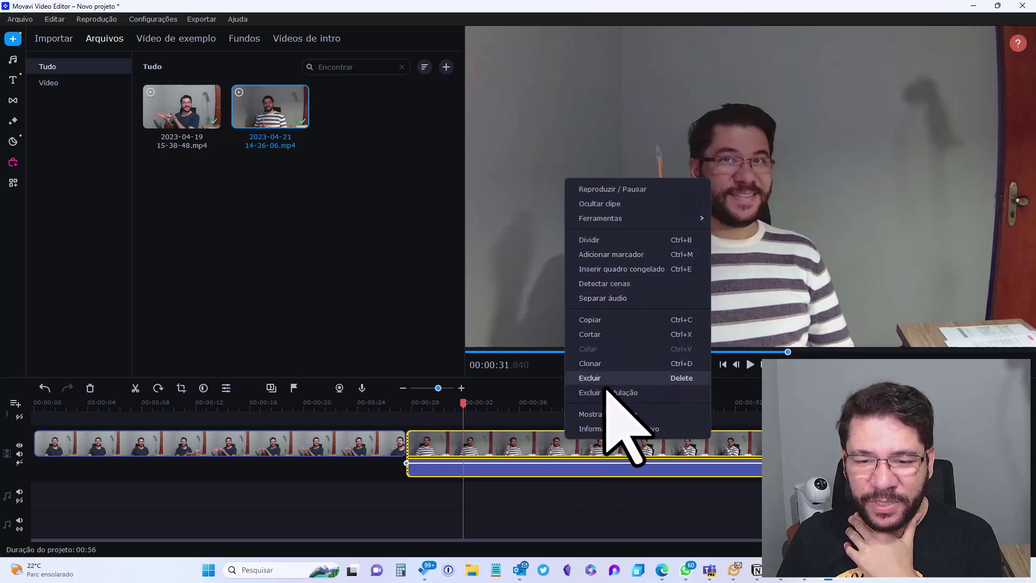
pyautogui.click(594, 297)
pyautogui.click(554, 518)
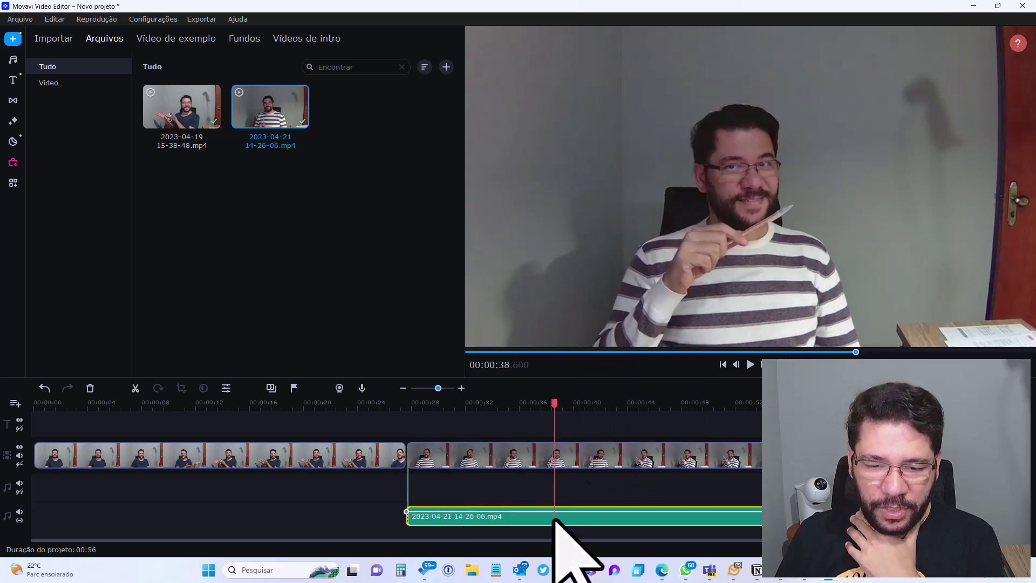
pyautogui.press('Delete')
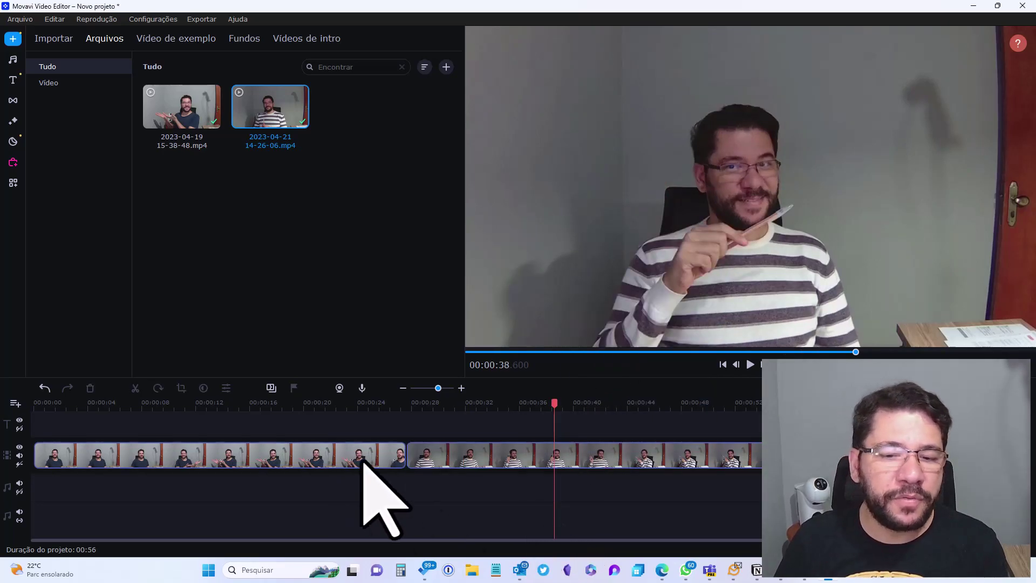
# - Trim the first clip's end shorter and slide the second clip left against it
pyautogui.moveTo(555, 405); pyautogui.dragTo(370, 405)
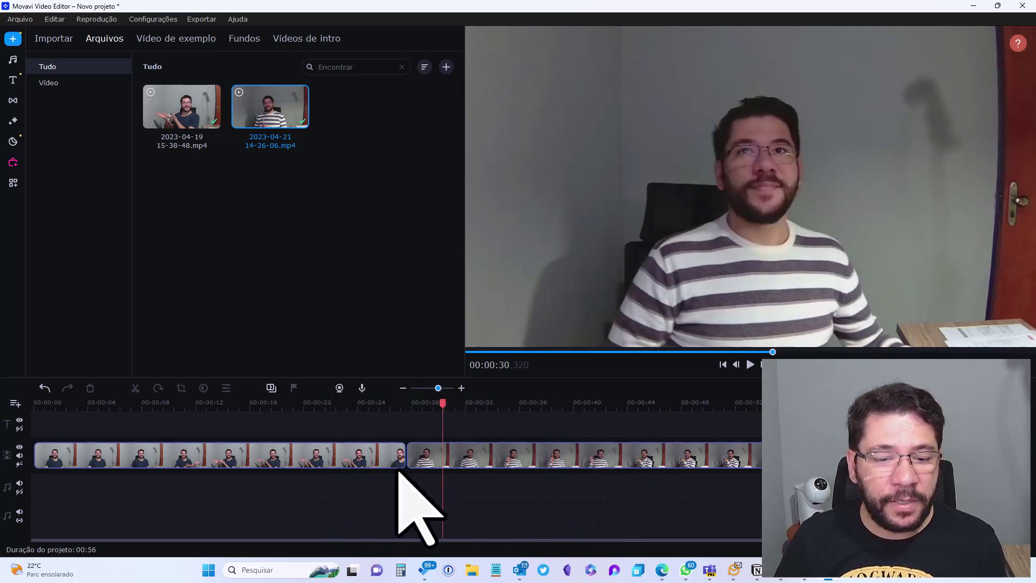
pyautogui.click(402, 459)
pyautogui.moveTo(406, 456); pyautogui.dragTo(246, 462)
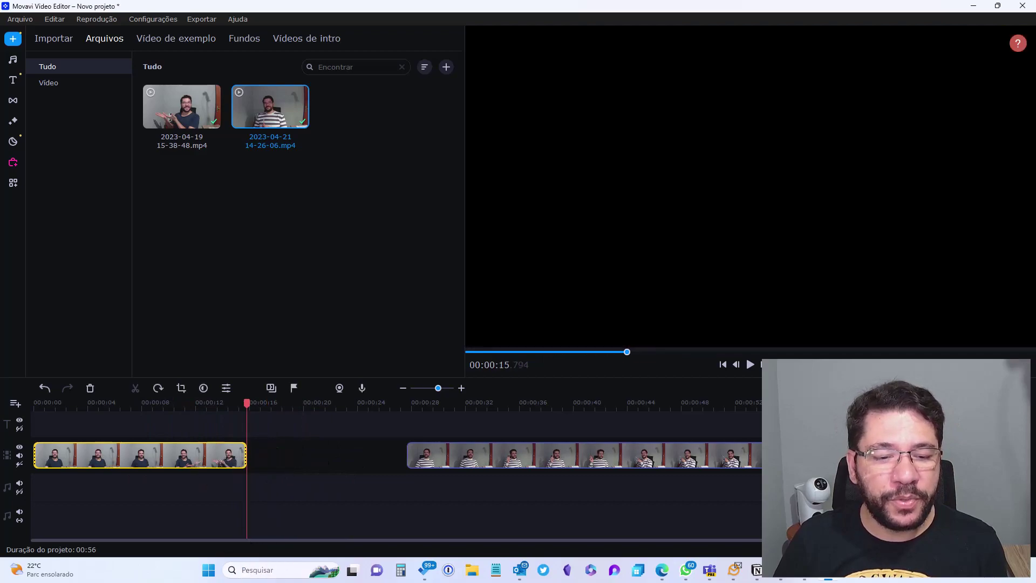
pyautogui.moveTo(440, 452); pyautogui.dragTo(293, 474)
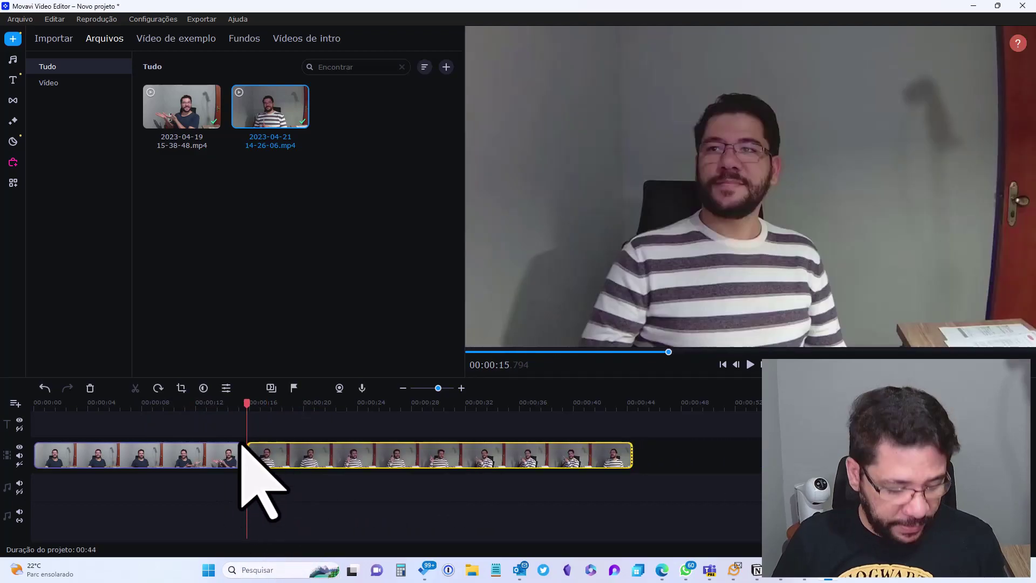
# - Split the second clip at 00:00:36.560 and delete its tail, making the project 00:36
pyautogui.moveTo(246, 406); pyautogui.dragTo(527, 416)
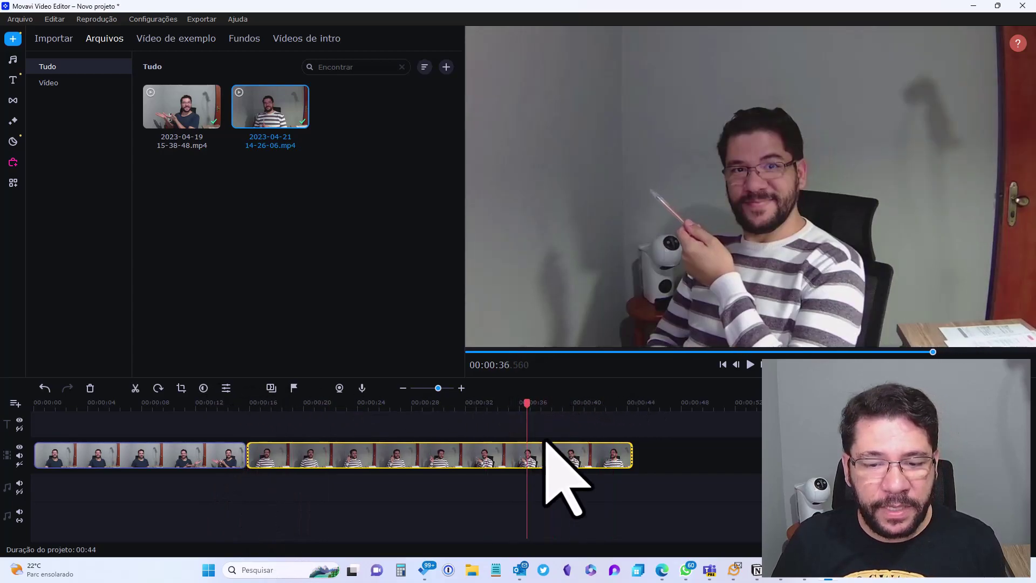
pyautogui.click(135, 388)
pyautogui.click(586, 461)
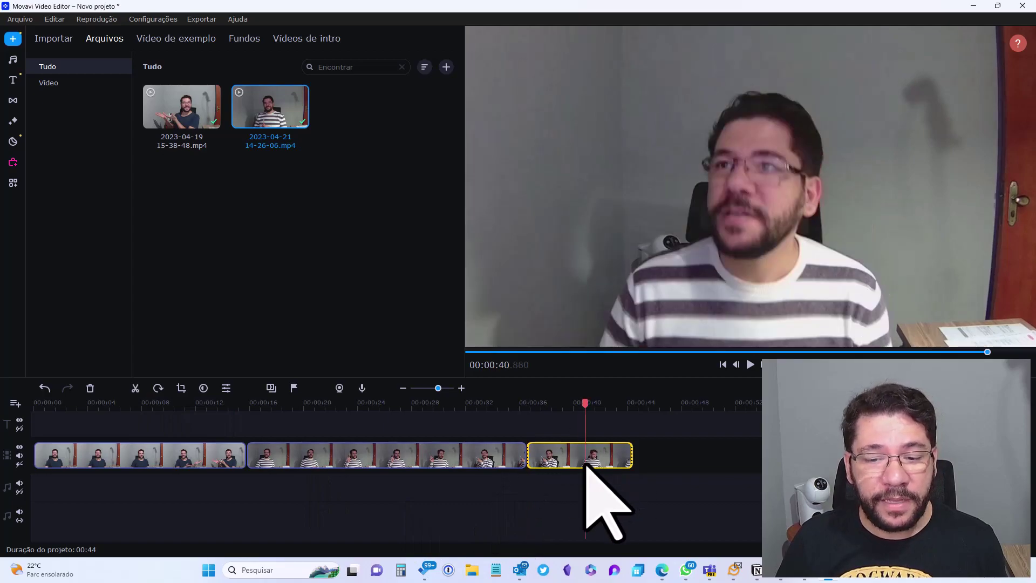
pyautogui.click(90, 388)
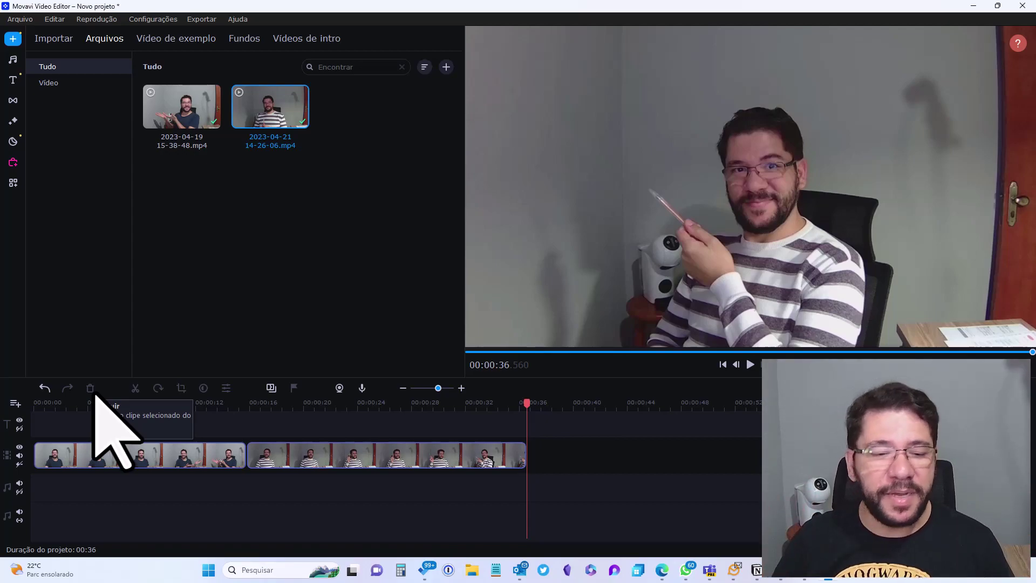
pyautogui.click(14, 101)
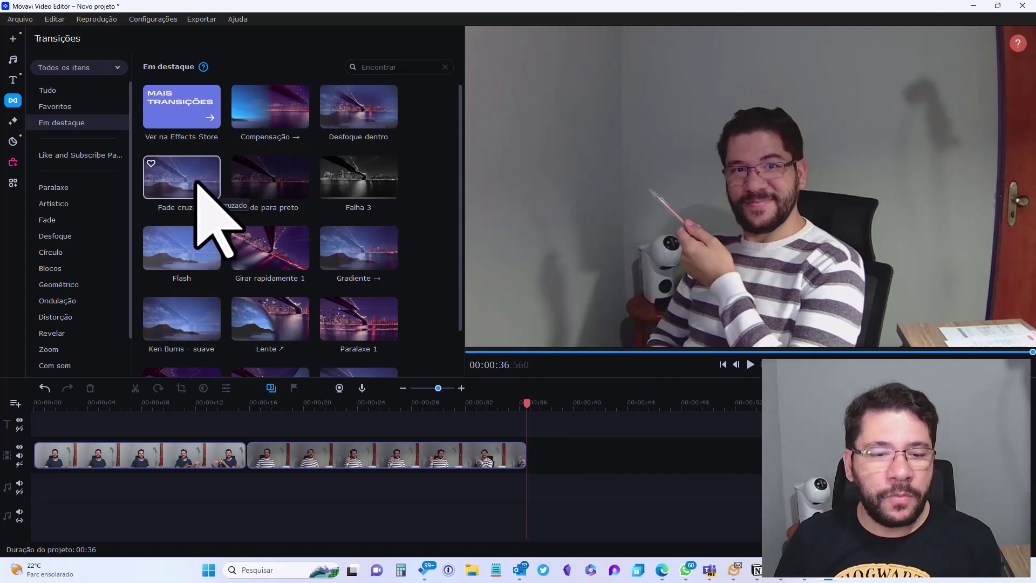
# - Drop Fade cruzado onto the junction of the two clips and scrub through to preview the crossfade
pyautogui.moveTo(196, 182); pyautogui.dragTo(244, 457)
pyautogui.click(231, 417)
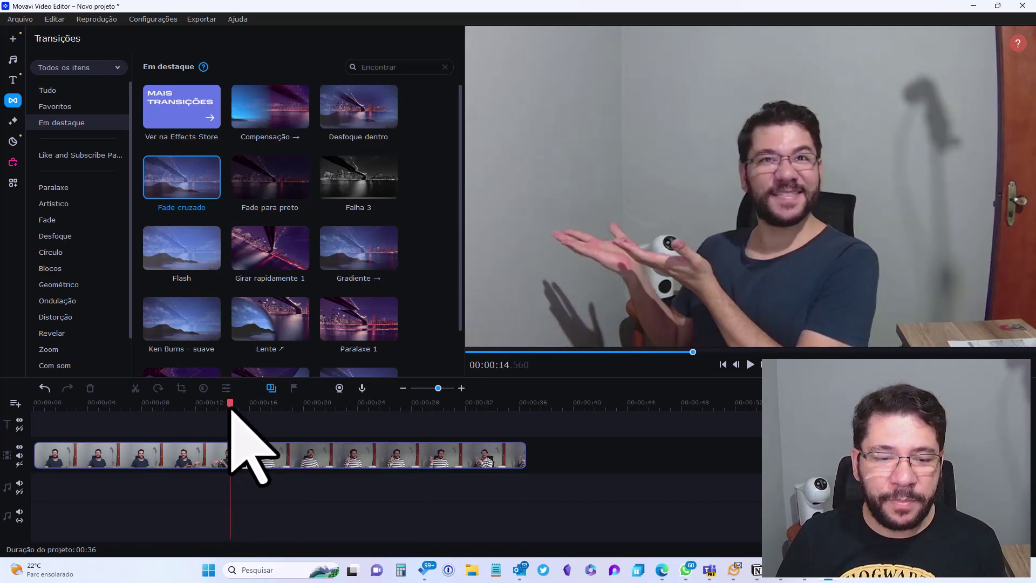
pyautogui.moveTo(231, 406)
pyautogui.mouseDown()
pyautogui.moveTo(270, 408)
pyautogui.moveTo(218, 410)
pyautogui.mouseUp()
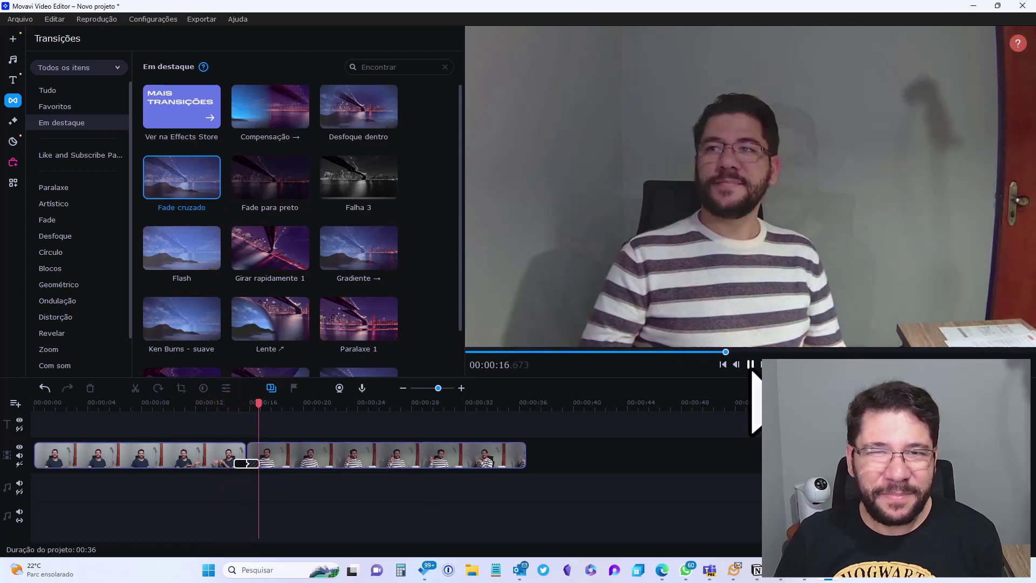
pyautogui.click(751, 367)
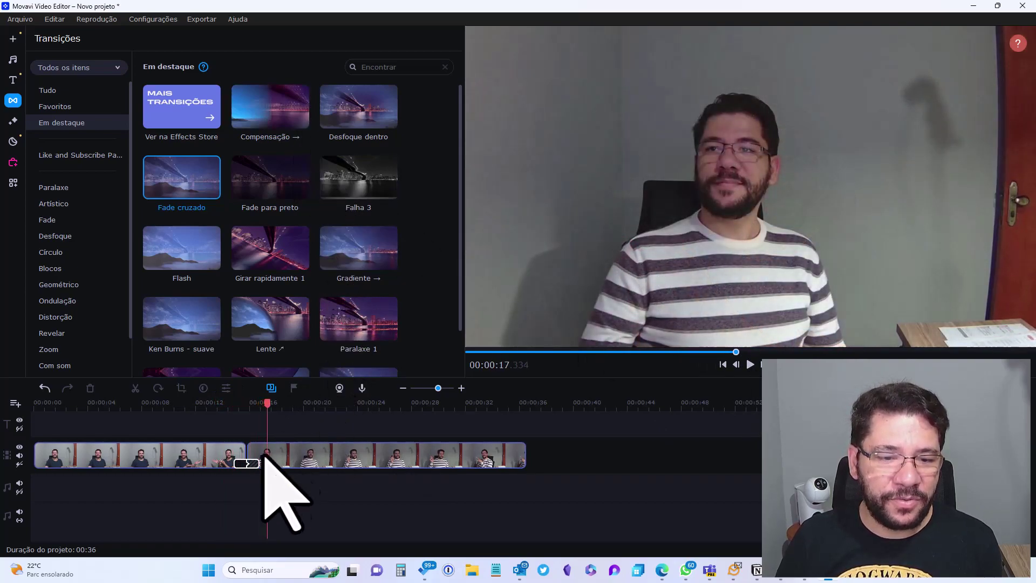
# - Replace the transition between the clips with Virar página and play it back
pyautogui.click(246, 464)
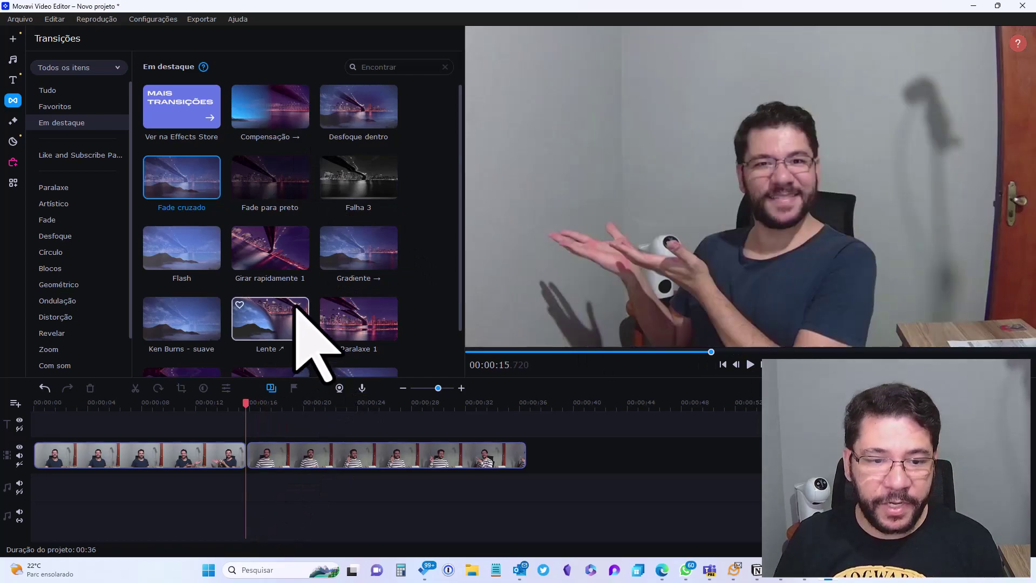
pyautogui.scroll(-1, 299, 307)
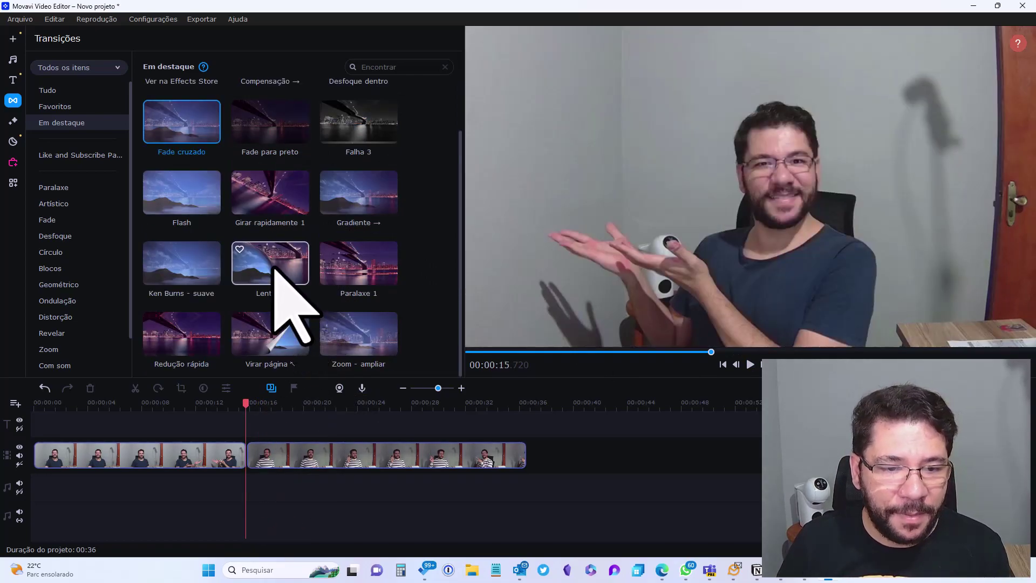
pyautogui.moveTo(278, 347); pyautogui.dragTo(244, 456)
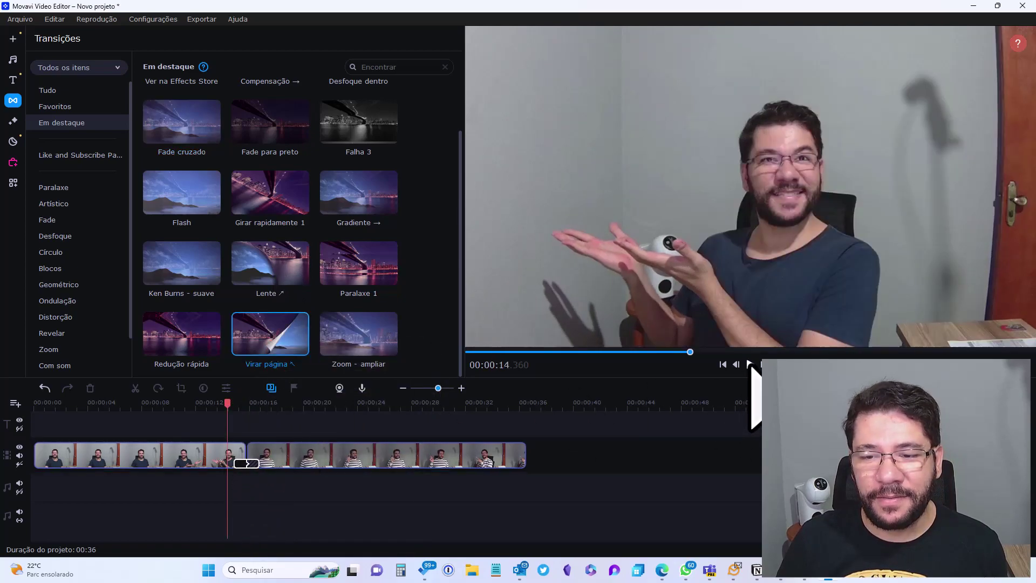
pyautogui.click(750, 365)
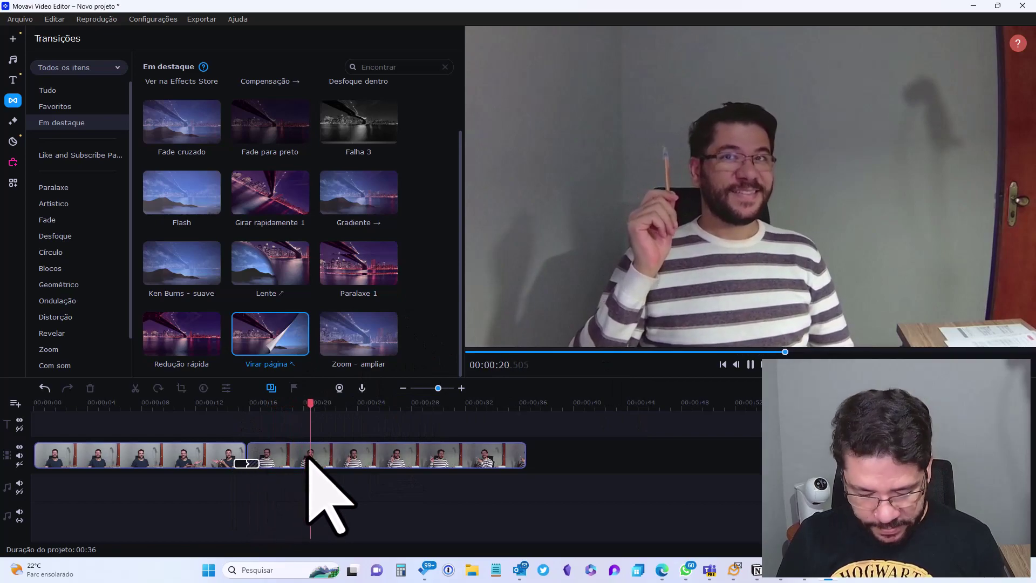
pyautogui.press('space')
pyautogui.click(246, 464)
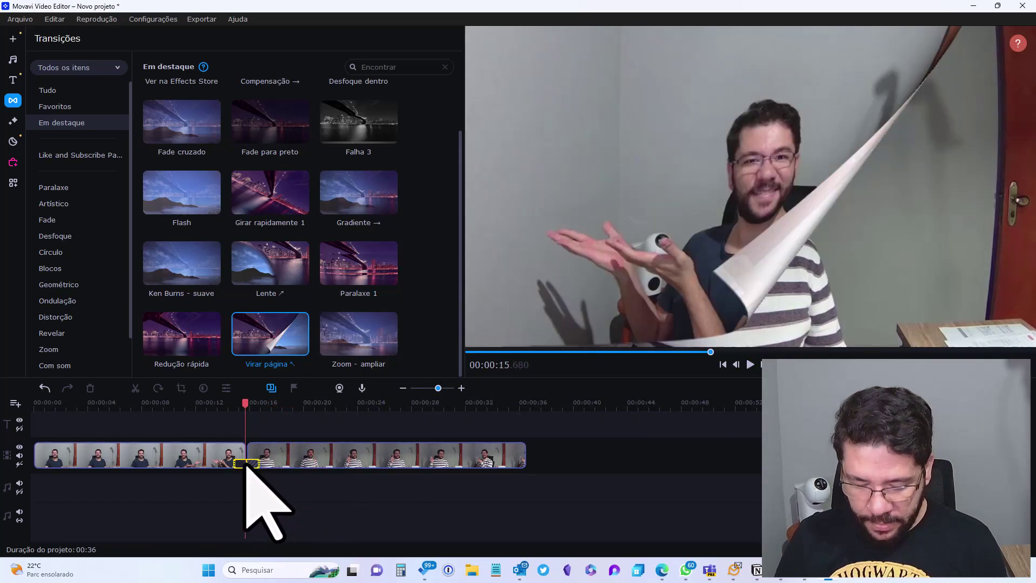
# - Browse the Paralaxe, Artístico, Fade, Desfoque, Blocos and Geométrico transition groups
pyautogui.click(56, 189)
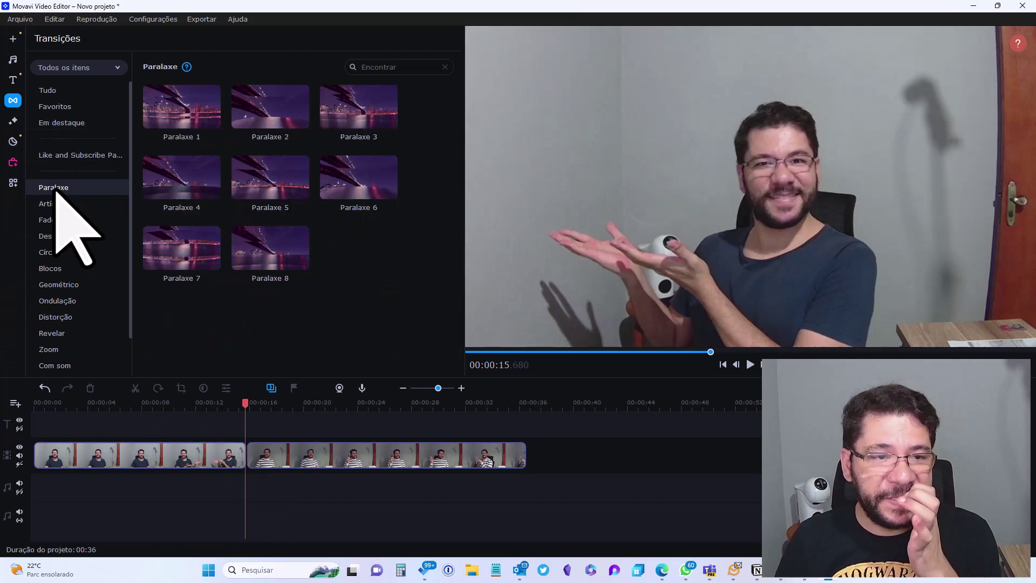
pyautogui.click(54, 205)
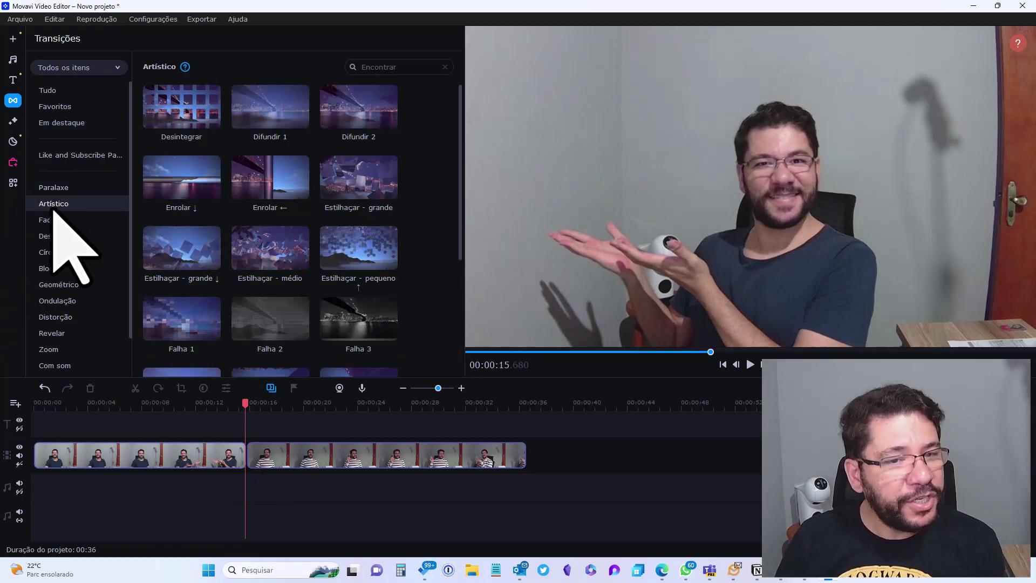
pyautogui.scroll(-3, 323, 216)
pyautogui.scroll(3, 323, 216)
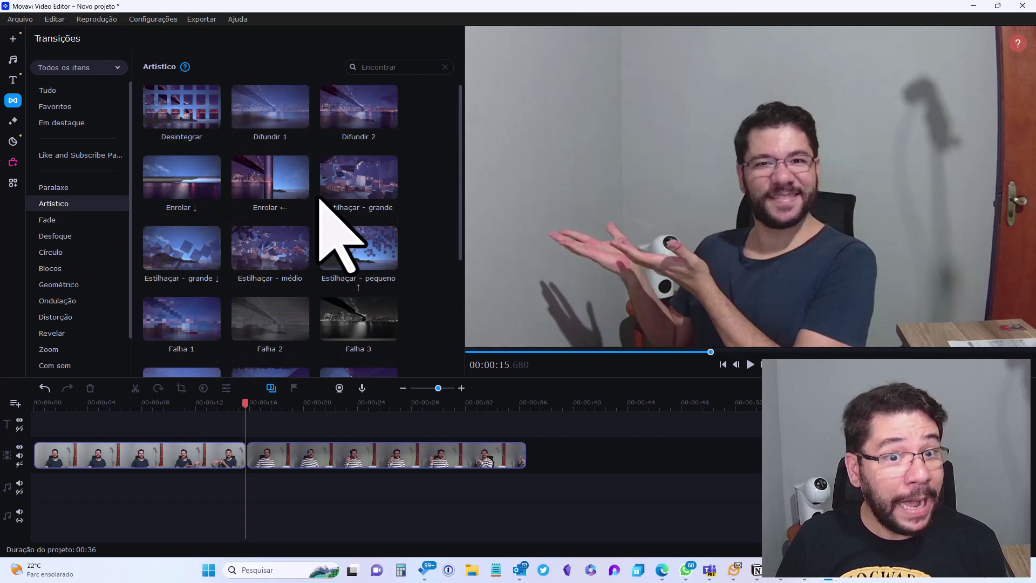
pyautogui.scroll(-3, 336, 270)
pyautogui.click(54, 219)
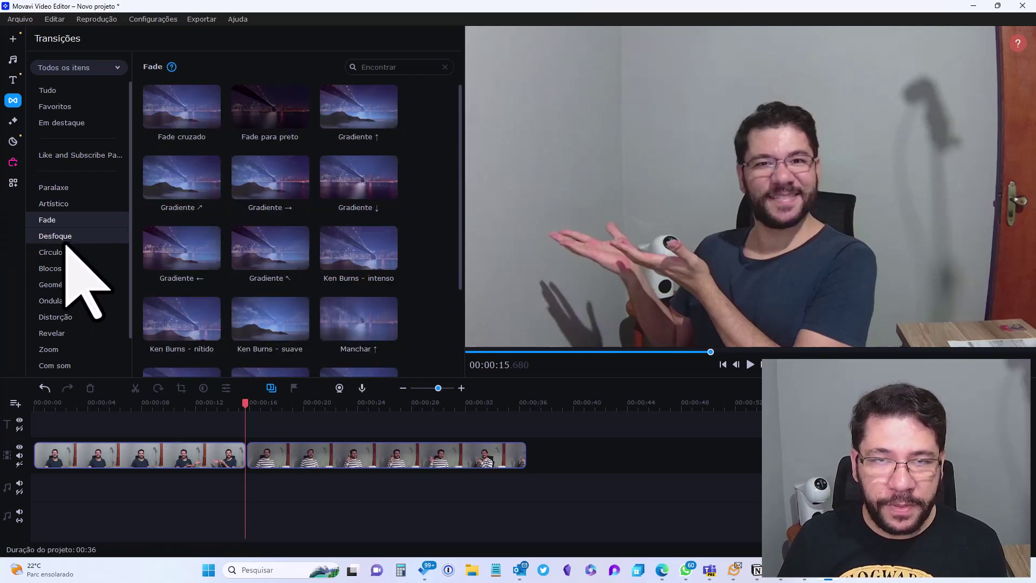
pyautogui.click(60, 236)
pyautogui.click(64, 268)
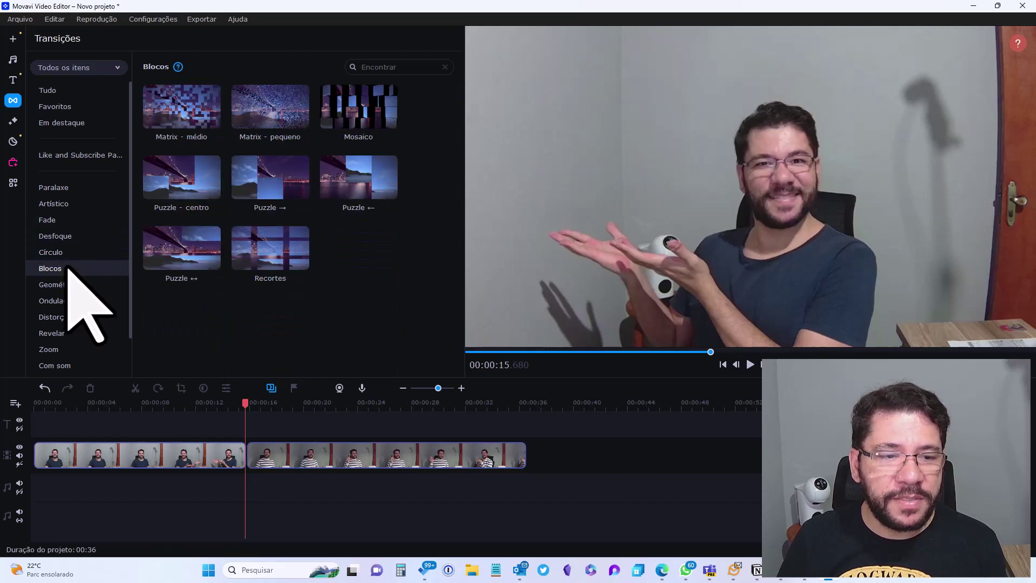
pyautogui.click(78, 285)
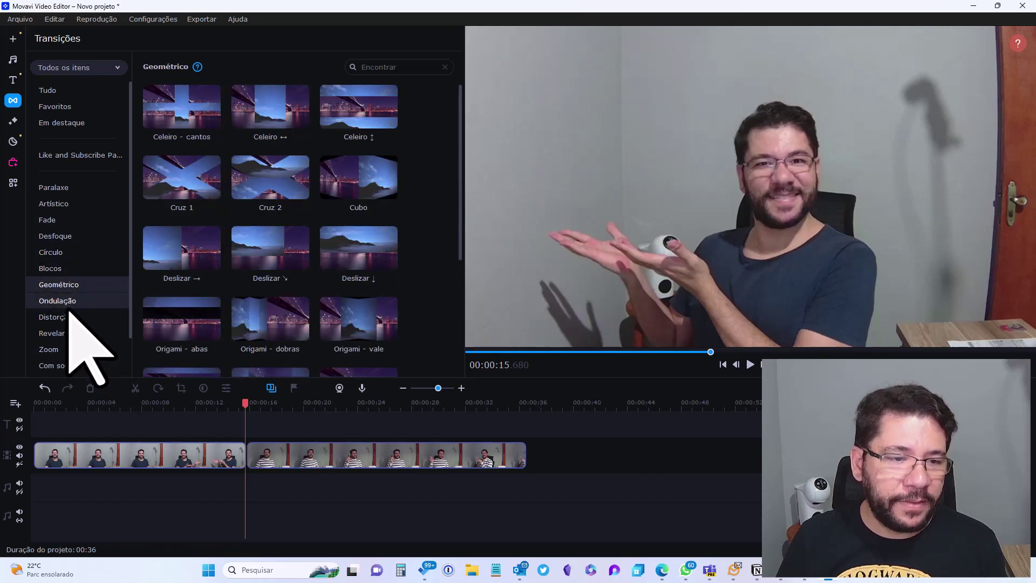
# - Browse Ondulação, Distorção, Revelar, Zoom and Com som transitions, ending on Compensação, with a brief Filters visit
pyautogui.click(69, 304)
pyautogui.scroll(-1, 67, 302)
pyautogui.click(64, 284)
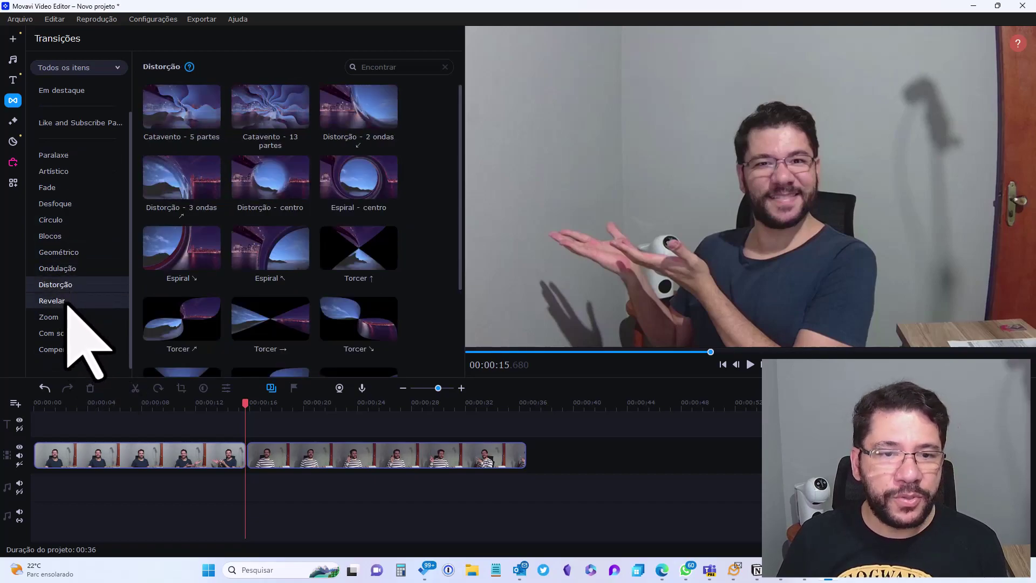
pyautogui.click(67, 302)
pyautogui.click(62, 318)
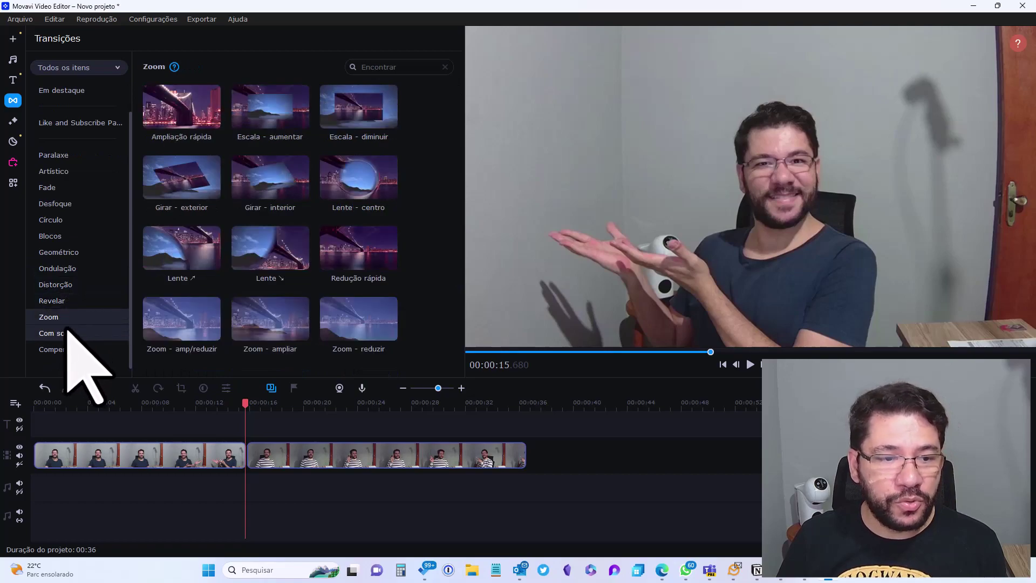
pyautogui.click(66, 330)
pyautogui.click(98, 349)
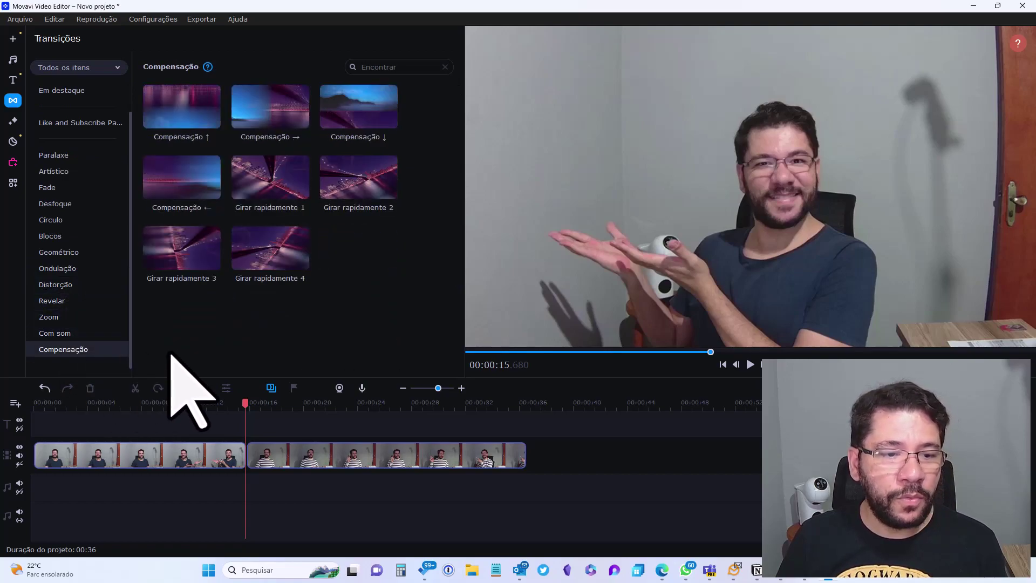
pyautogui.click(13, 121)
pyautogui.click(13, 100)
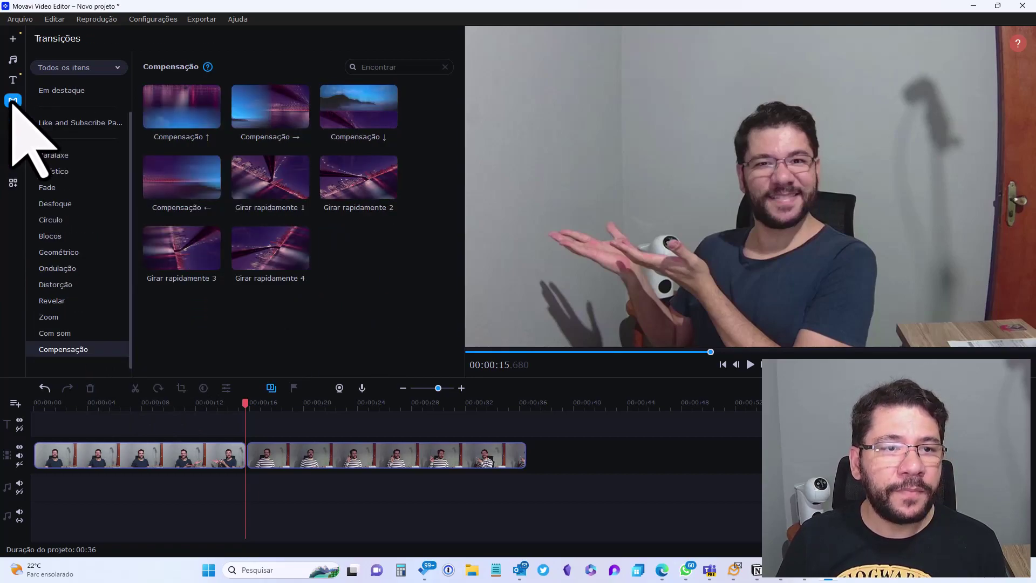
# - Open the filters library and browse Favoritos and Tudo to reach the Ruído noise filters
pyautogui.click(13, 121)
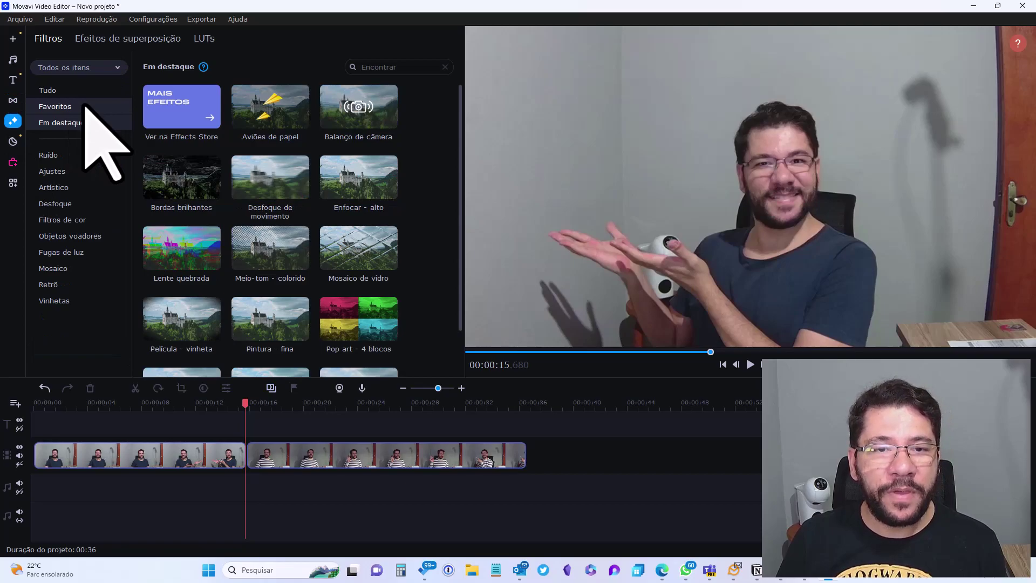
pyautogui.scroll(-1, 282, 273)
pyautogui.scroll(1, 282, 273)
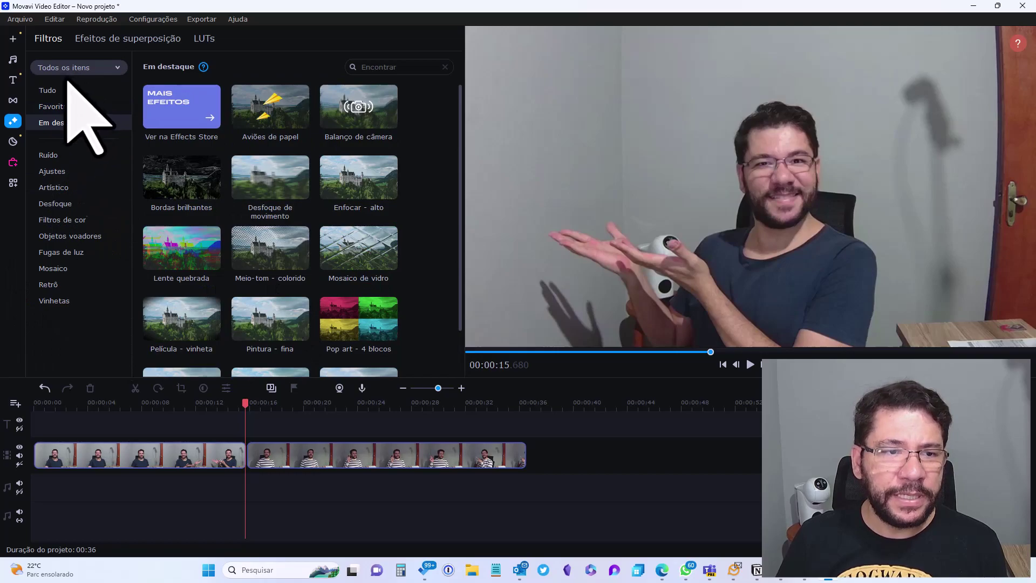
pyautogui.click(59, 107)
pyautogui.click(56, 90)
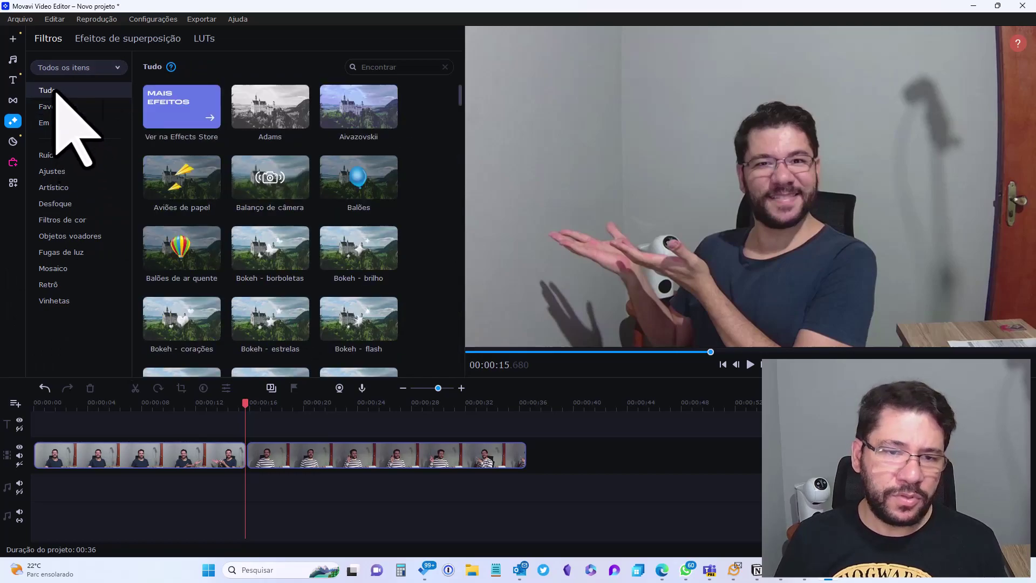
pyautogui.click(57, 158)
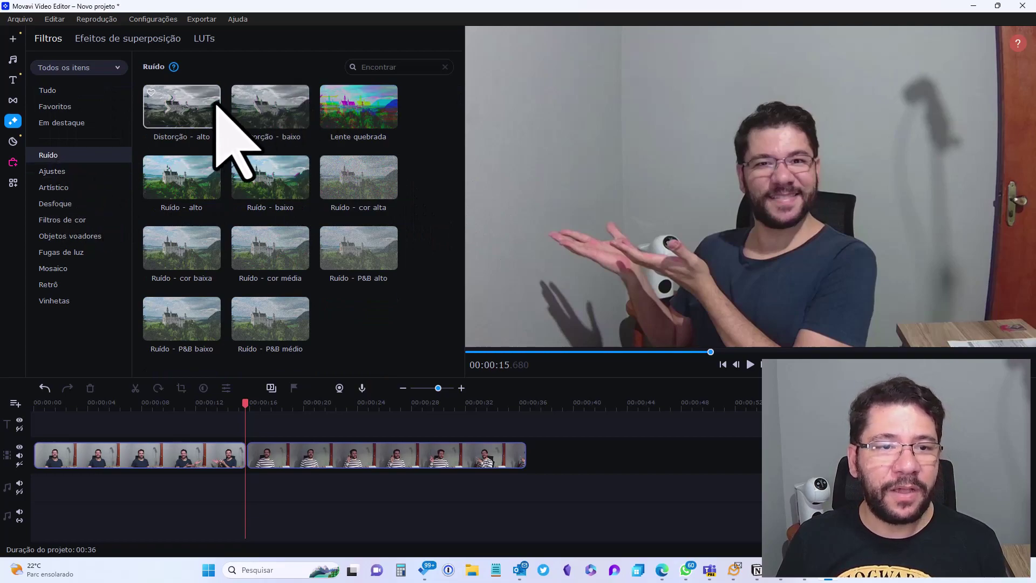
# - Try Distorção - alto on the second clip, preview it, then undo it
pyautogui.moveTo(201, 106); pyautogui.dragTo(346, 455)
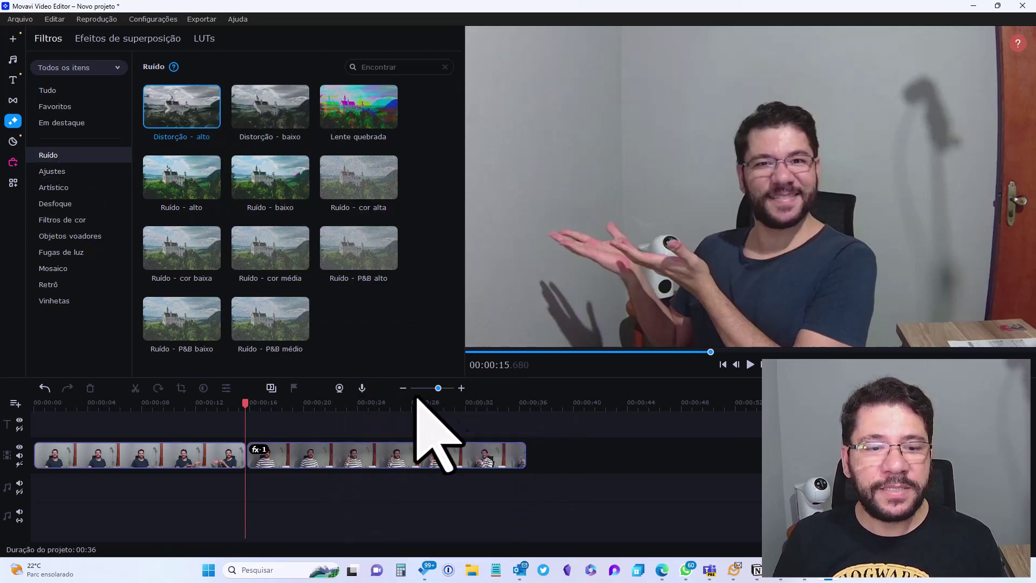
pyautogui.click(749, 364)
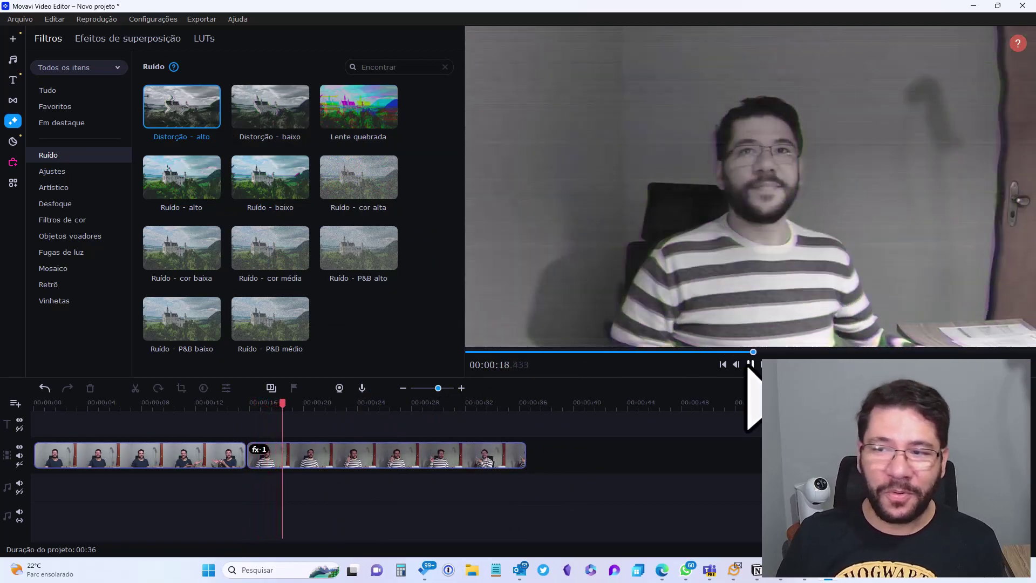
pyautogui.press('space')
pyautogui.hotkey('ctrl', 'z')
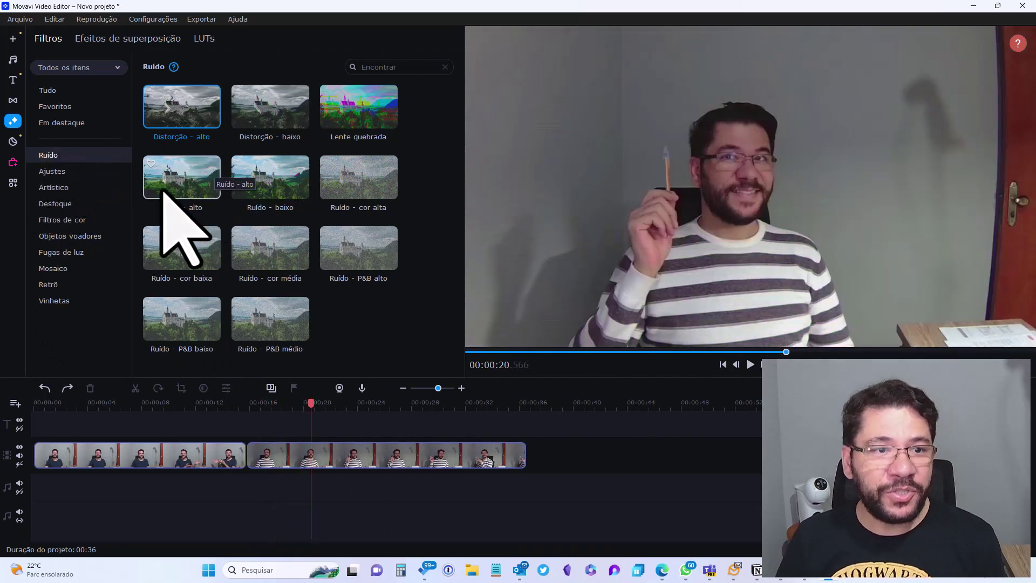
# - Browse the Ajustes and Artístico filter categories, returning to Ruído and then Tudo
pyautogui.click(69, 173)
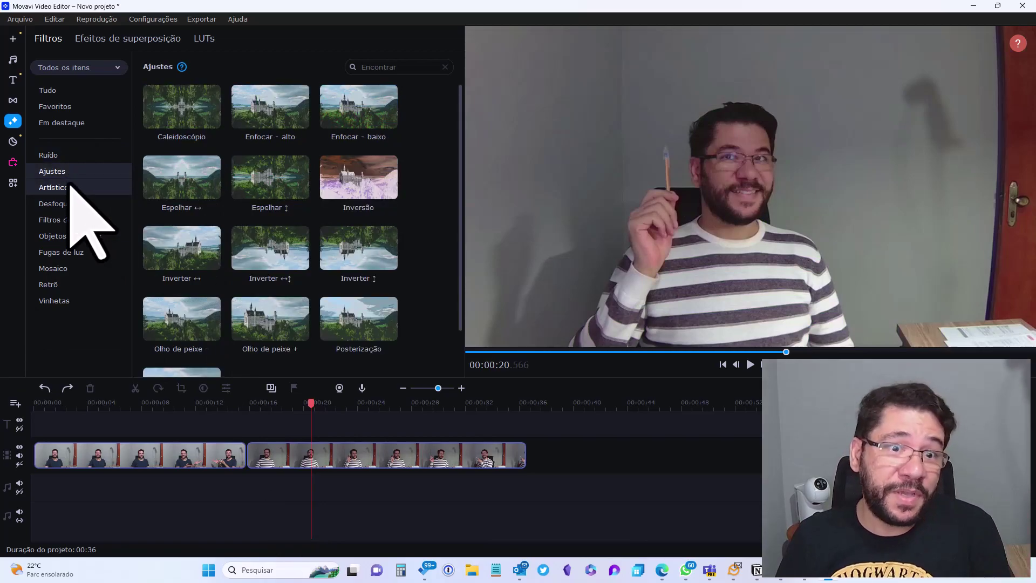
pyautogui.scroll(-1, 285, 244)
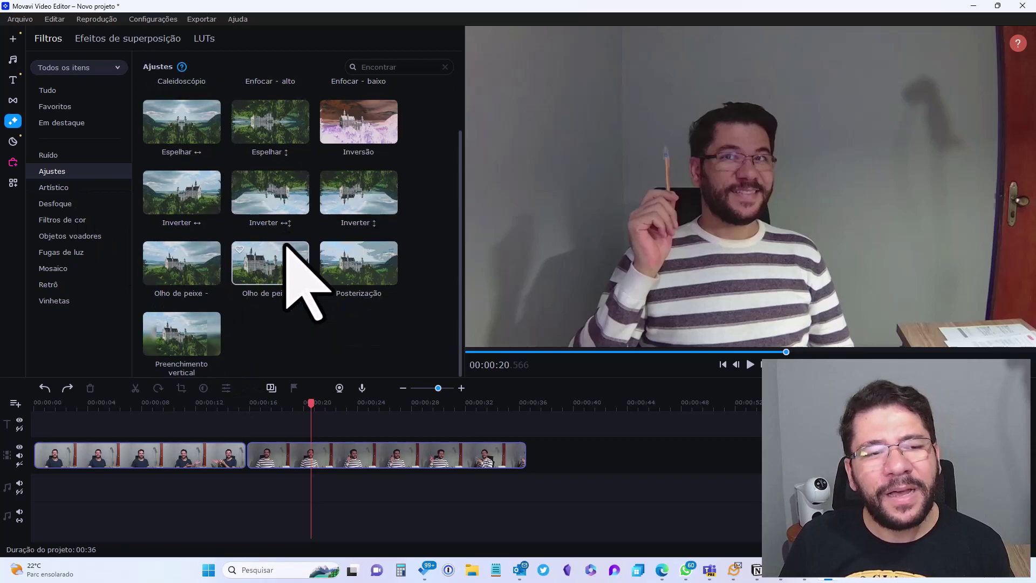
pyautogui.scroll(1, 286, 246)
pyautogui.click(53, 187)
pyautogui.click(48, 155)
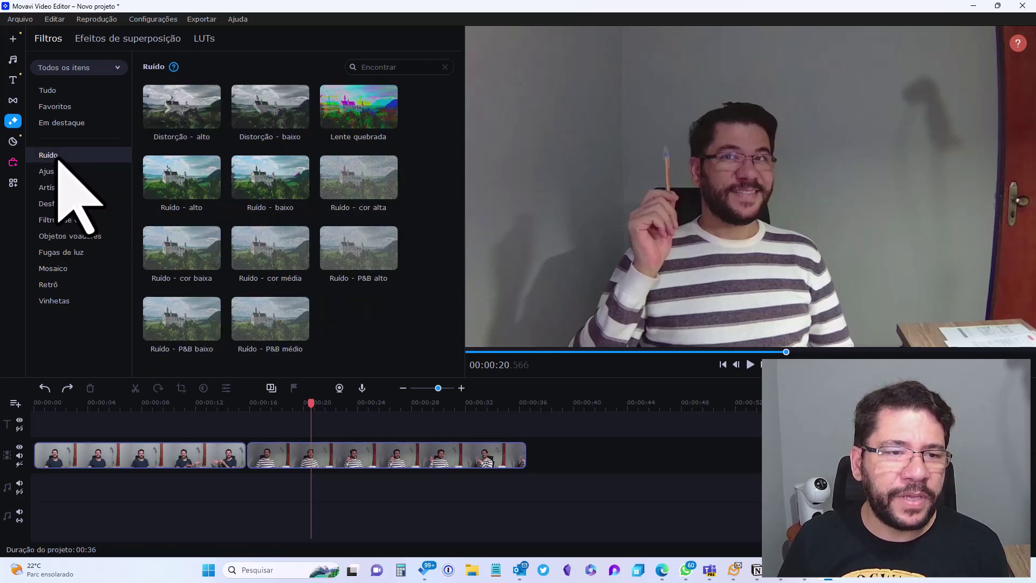
pyautogui.click(48, 90)
# - Apply the Aviões de papel filter to the second clip and preview it
pyautogui.moveTo(180, 174); pyautogui.dragTo(310, 452)
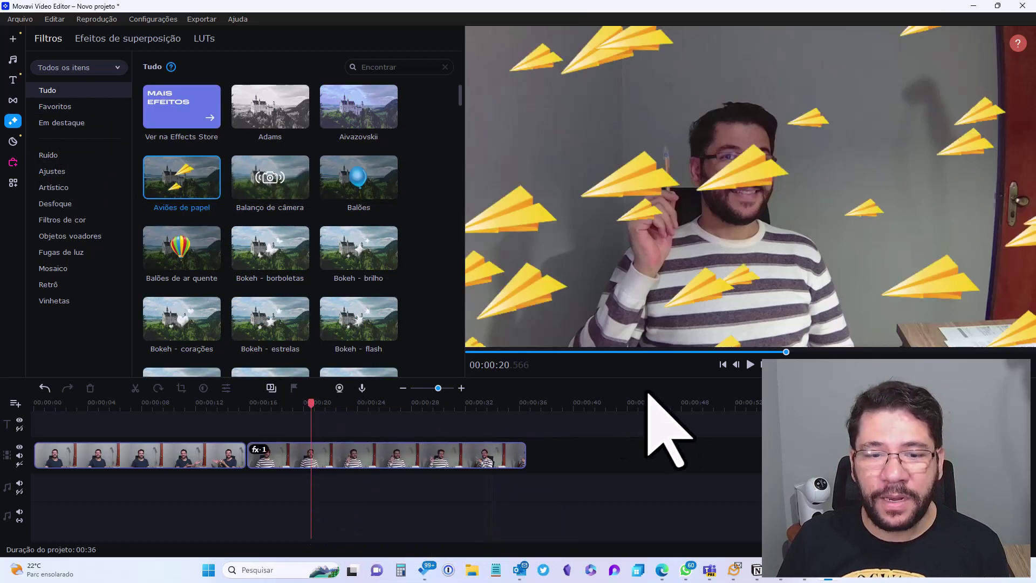
pyautogui.click(749, 364)
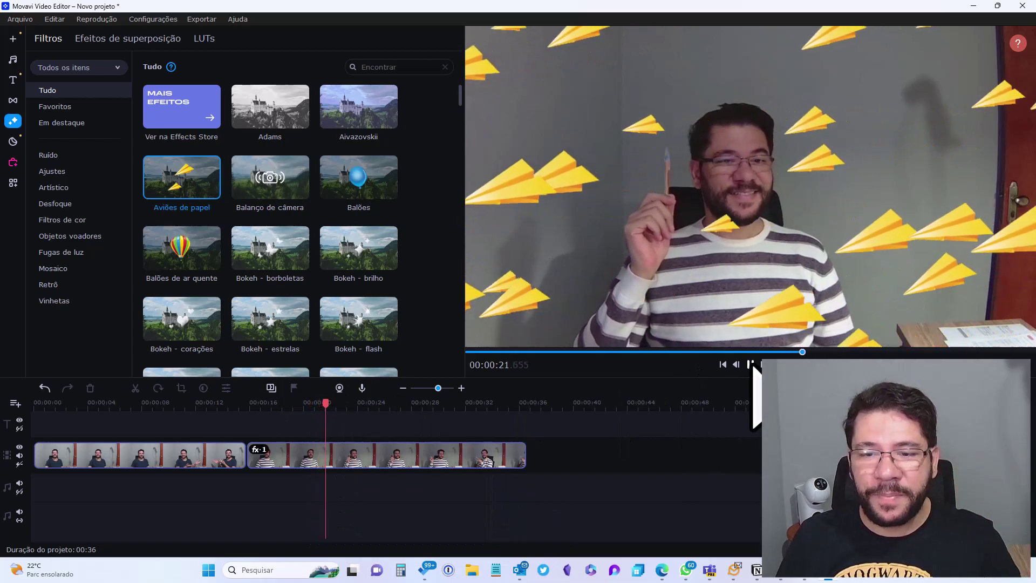
pyautogui.click(750, 365)
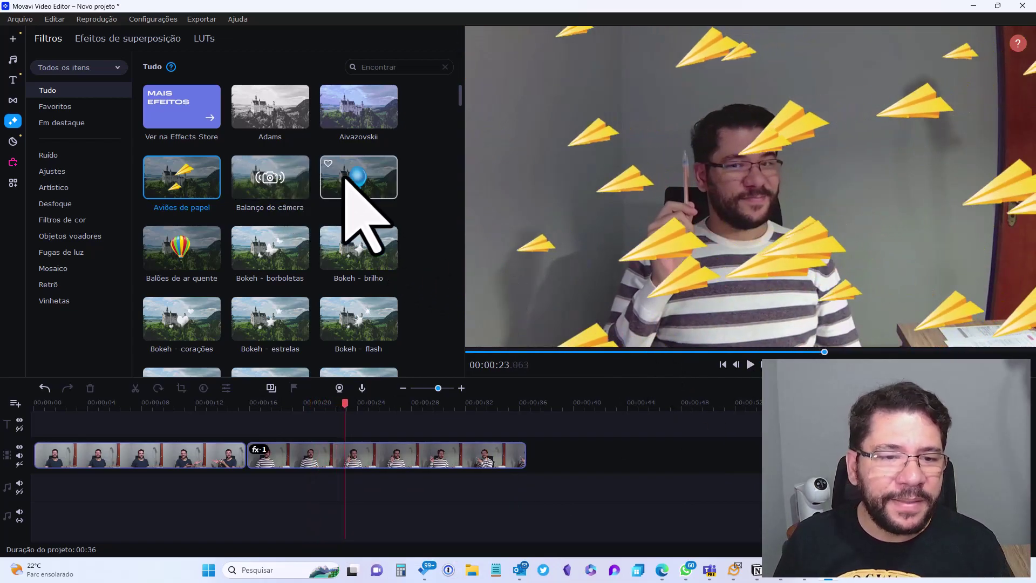
# - Scroll the filter gallery to the Fugas de luz filters and undo the paper-plane filter
pyautogui.scroll(-6, 272, 292)
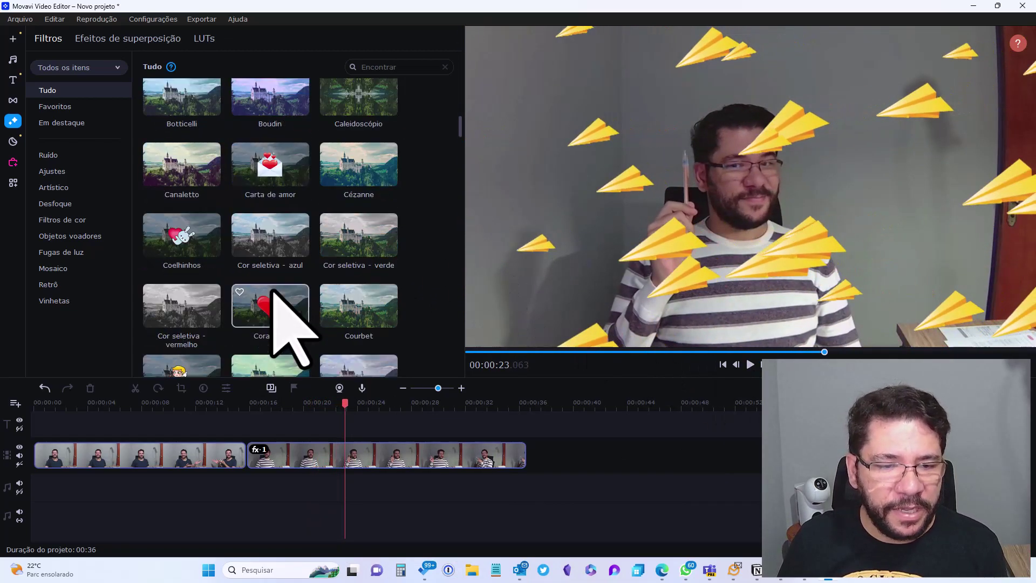
pyautogui.scroll(-5, 299, 307)
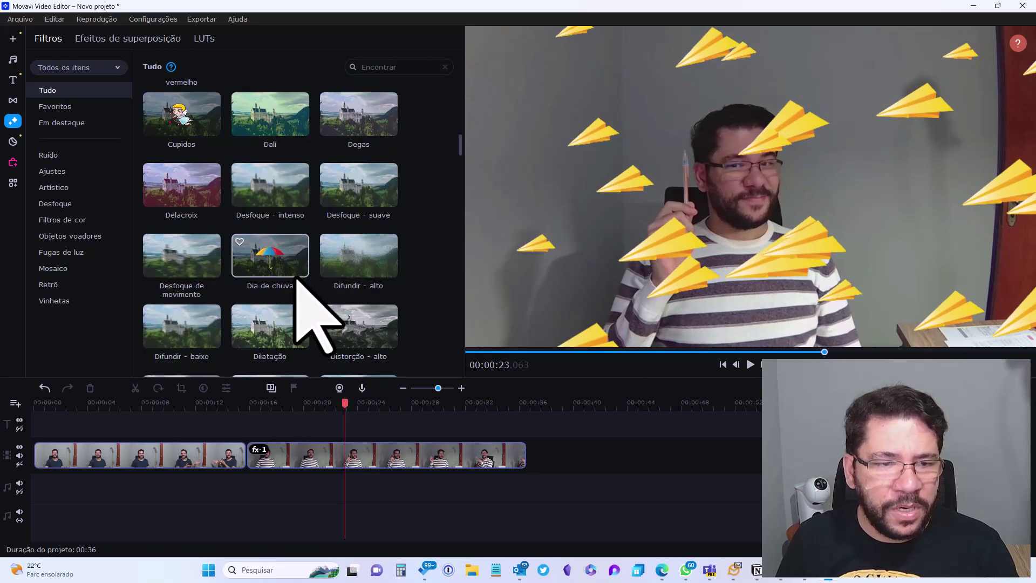
pyautogui.scroll(-5, 363, 247)
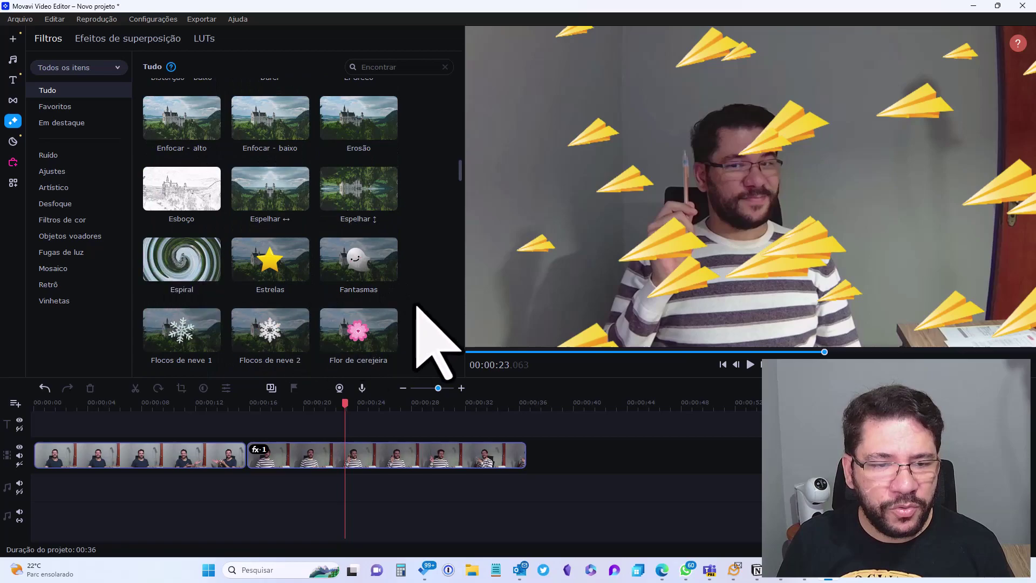
pyautogui.scroll(-2, 416, 305)
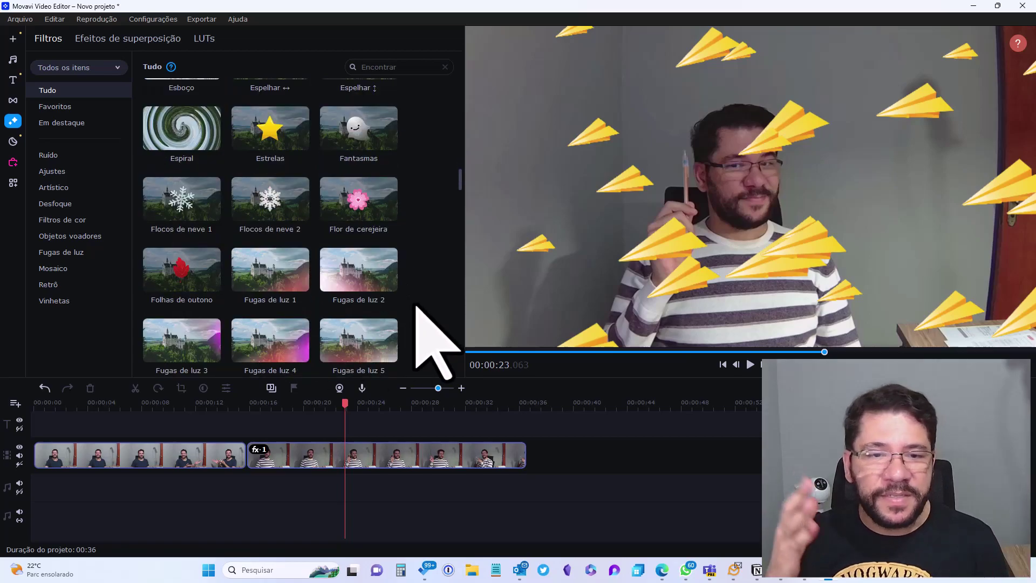
pyautogui.scroll(-5, 416, 306)
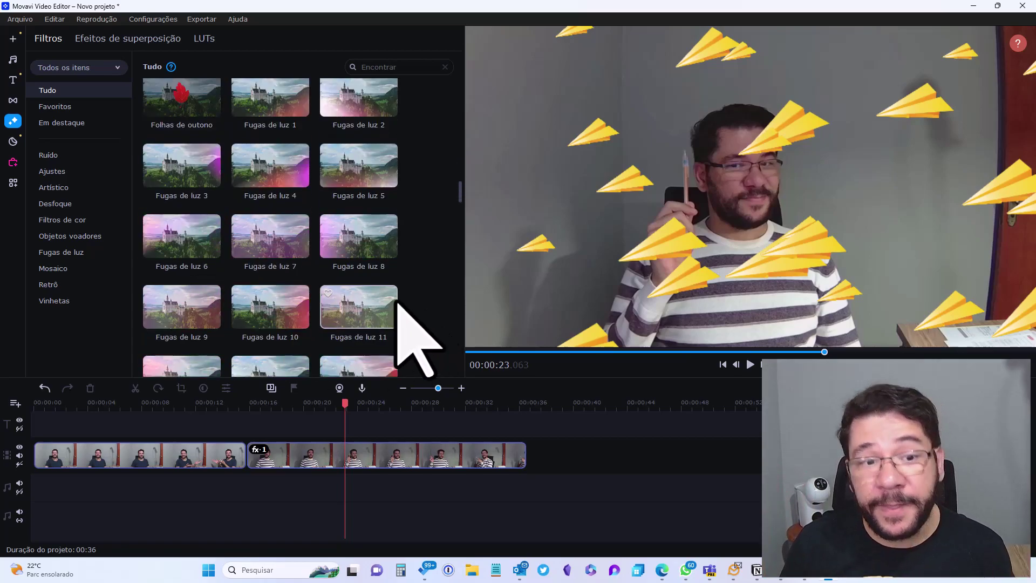
pyautogui.scroll(1, 398, 303)
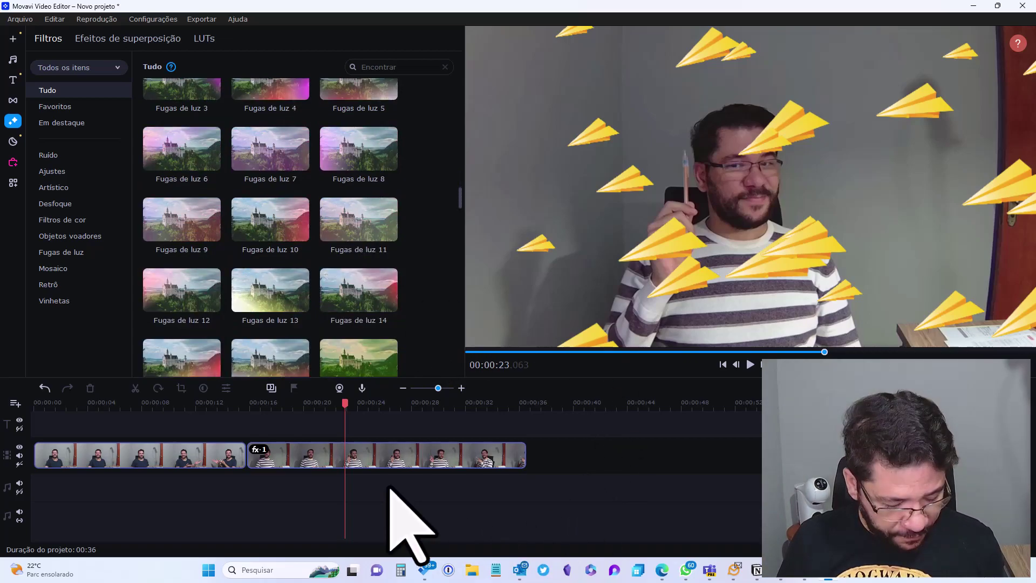
pyautogui.hotkey('ctrl', 'z')
# - Put the Fugas de luz 10 light-leak filter on the second clip and preview the pink leak
pyautogui.moveTo(277, 218); pyautogui.dragTo(429, 451)
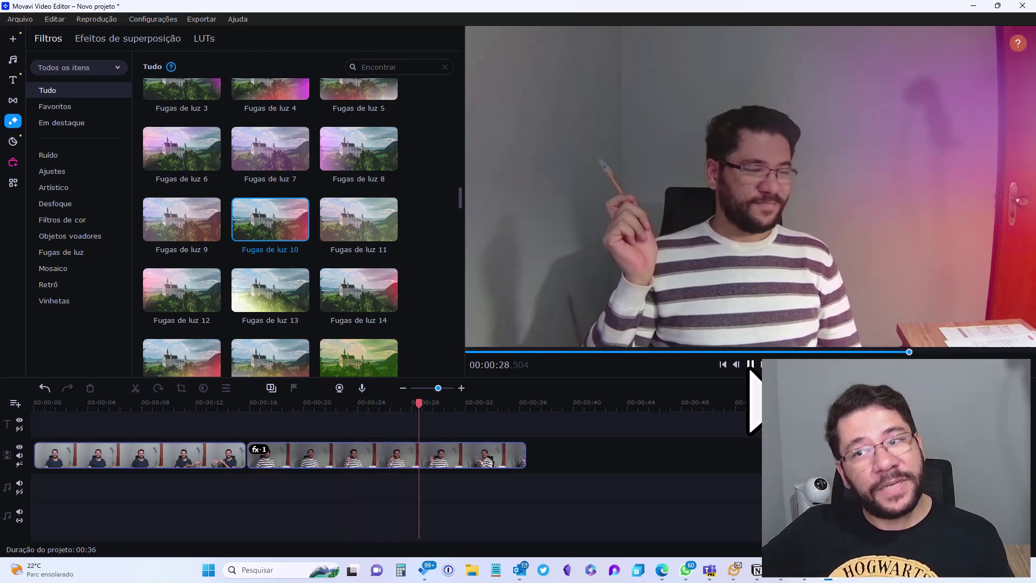
pyautogui.click(750, 364)
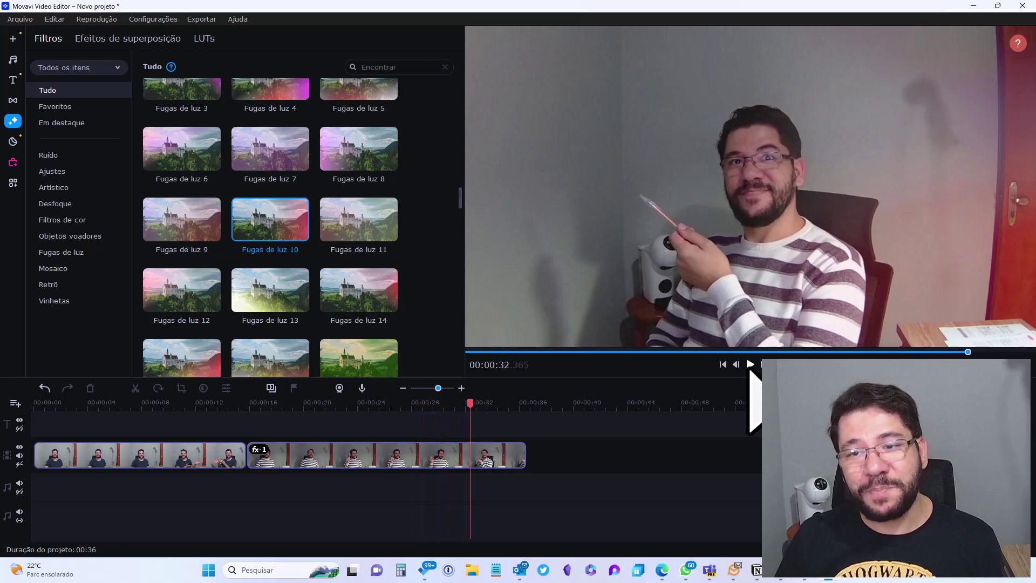
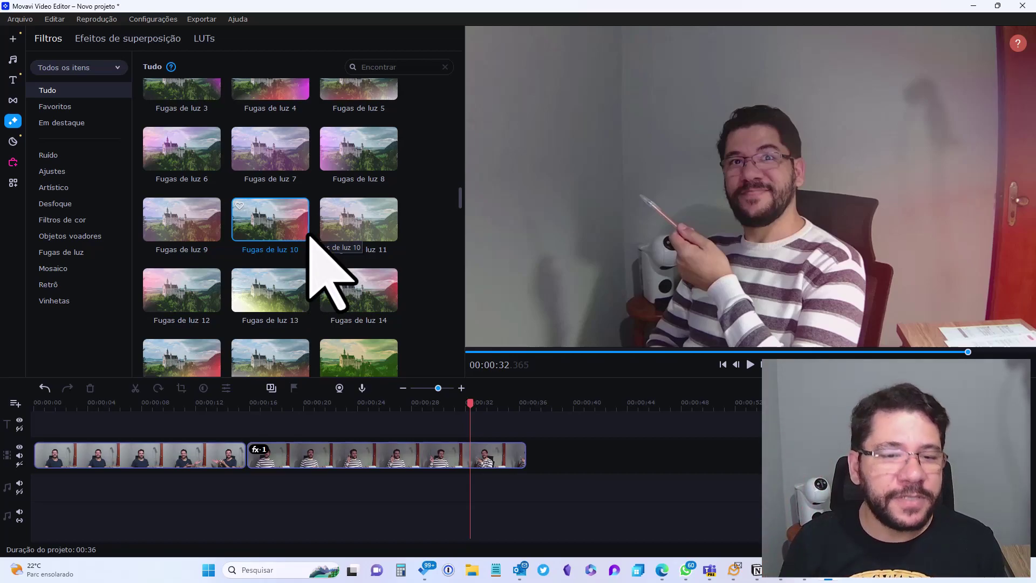
# - Undo the Fugas de luz filter on the second clip and scroll the filter list back up
pyautogui.hotkey('ctrl', 'z')
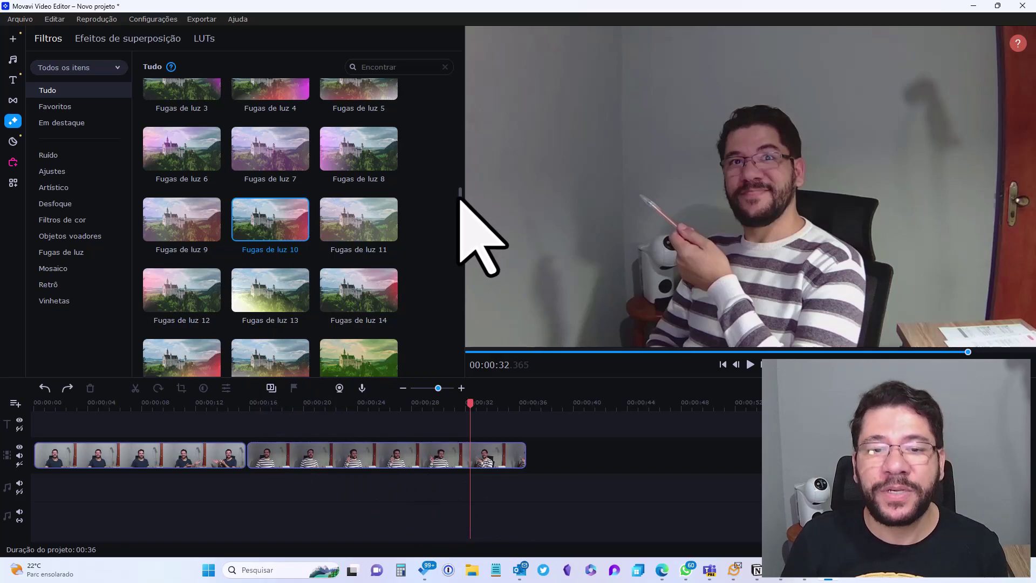
pyautogui.moveTo(460, 199); pyautogui.dragTo(453, 49)
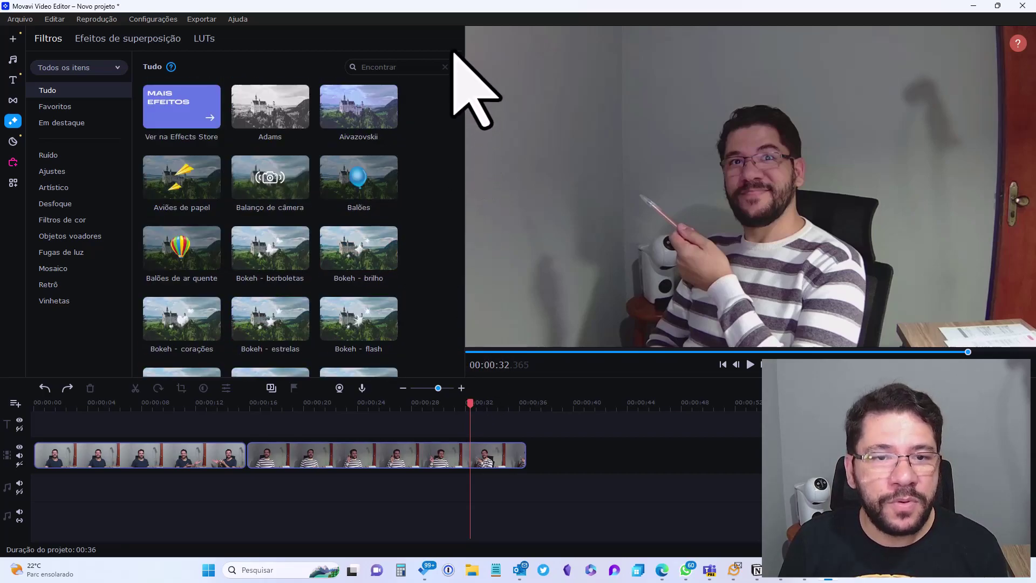
# - Browse the Ruído, Ajustes, Artístico, Desfoque, Filtros de cor and Objetos voadores filter categories
pyautogui.click(59, 157)
pyautogui.click(67, 172)
pyautogui.click(72, 187)
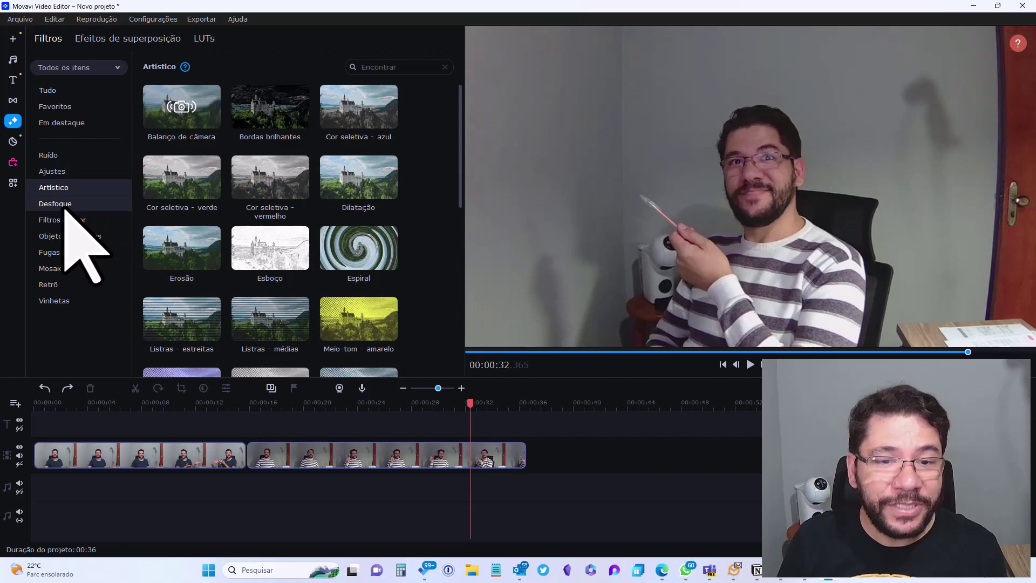
pyautogui.click(69, 204)
pyautogui.click(87, 220)
pyautogui.click(85, 235)
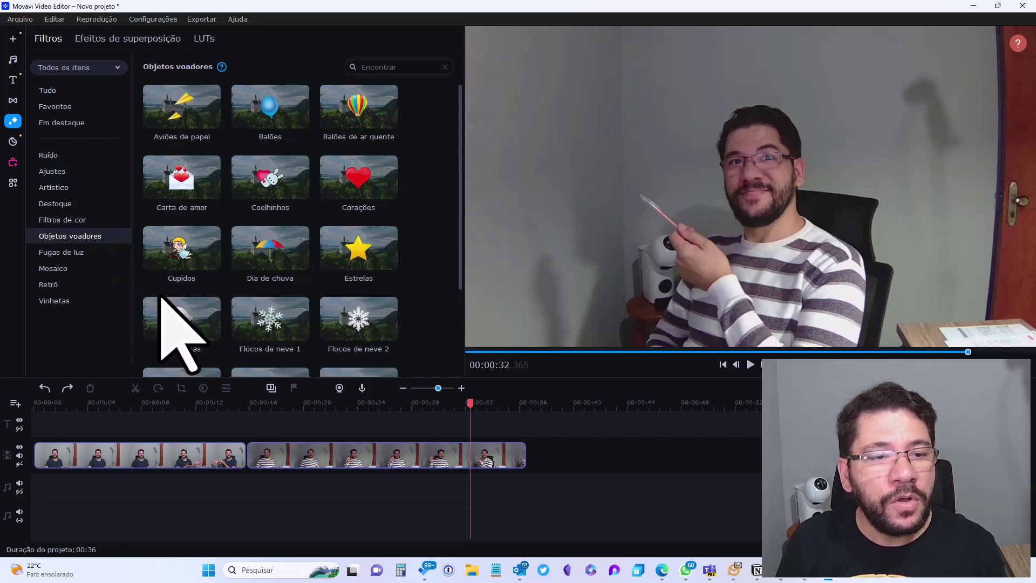
pyautogui.scroll(-2, 286, 259)
pyautogui.scroll(2, 286, 265)
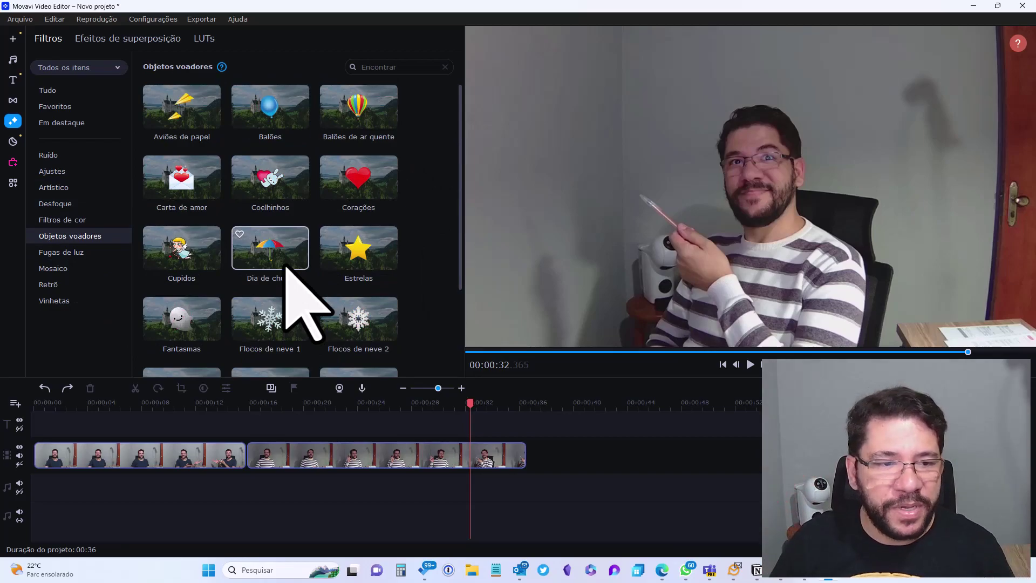
# - Browse the Fugas de luz, Mosaico and Retrô filters, ending on the Vinhetas presets
pyautogui.click(79, 252)
pyautogui.click(71, 270)
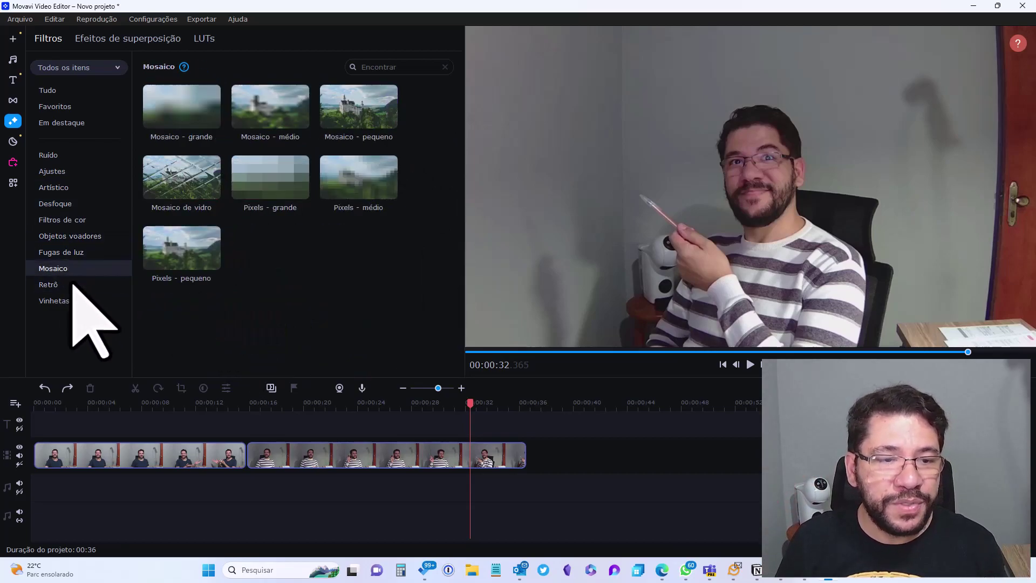
pyautogui.click(64, 285)
pyautogui.click(63, 269)
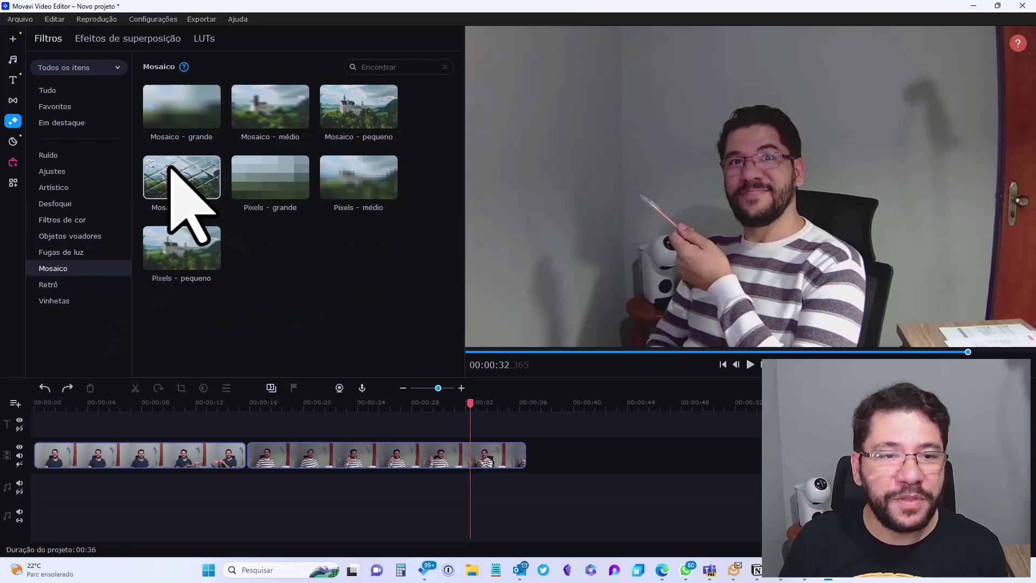
pyautogui.click(88, 289)
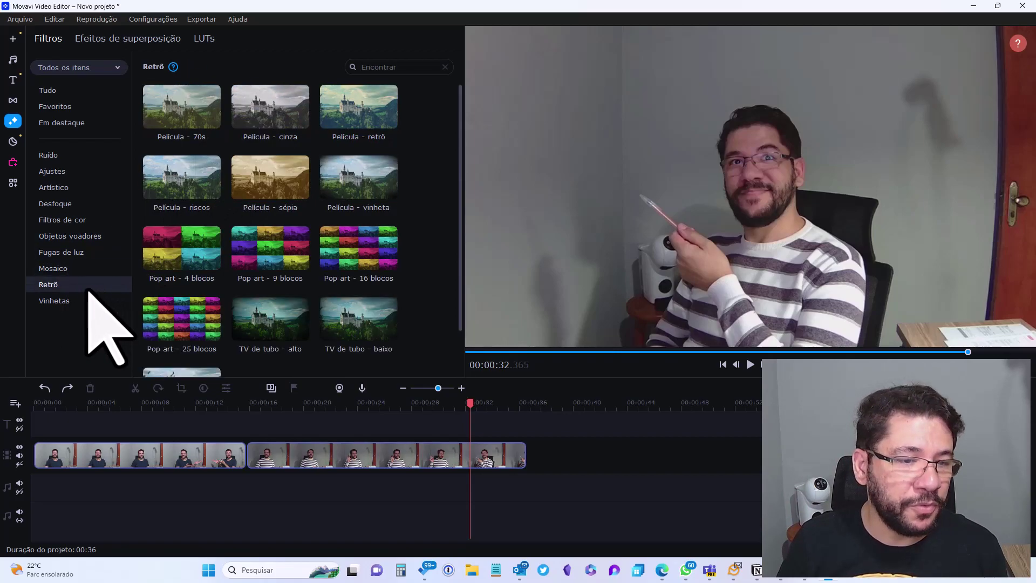
pyautogui.click(90, 305)
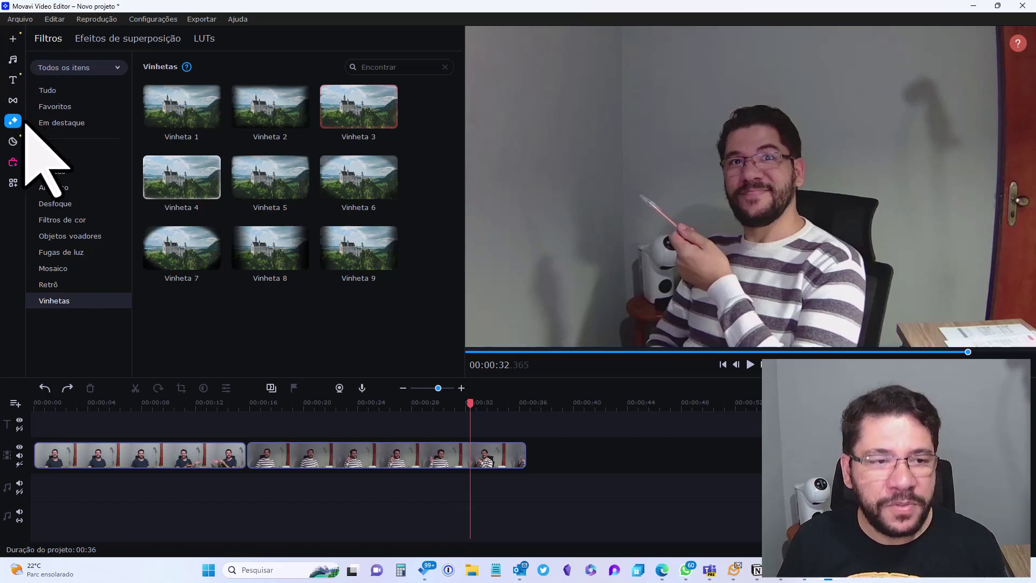
# - Switch the left panel to the Adesivos library's Em destaque stickers
pyautogui.click(14, 150)
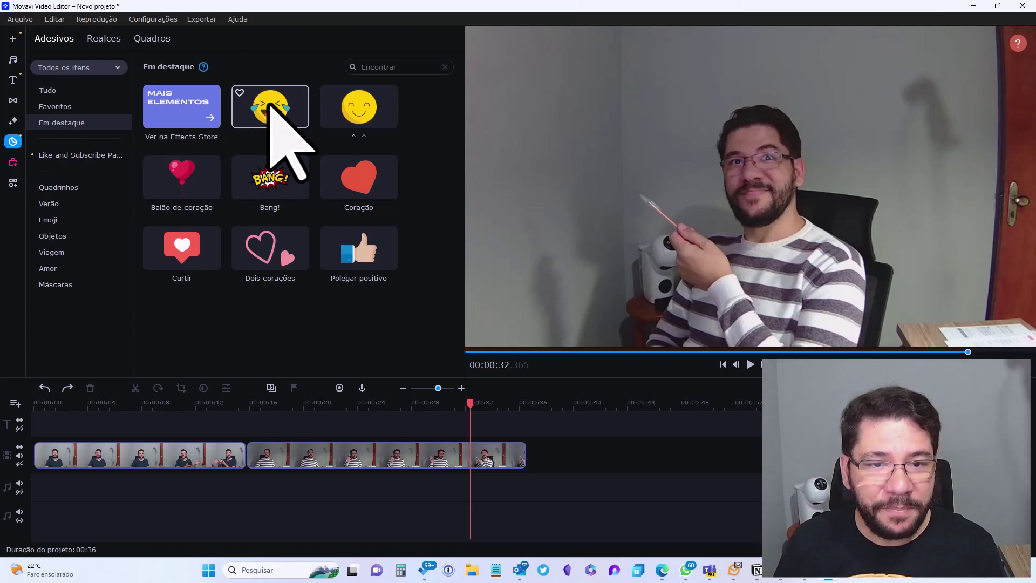
# - Add the Polegar positivo sticker at the playhead and shrink it into the top-left corner
pyautogui.moveTo(372, 246); pyautogui.dragTo(485, 402)
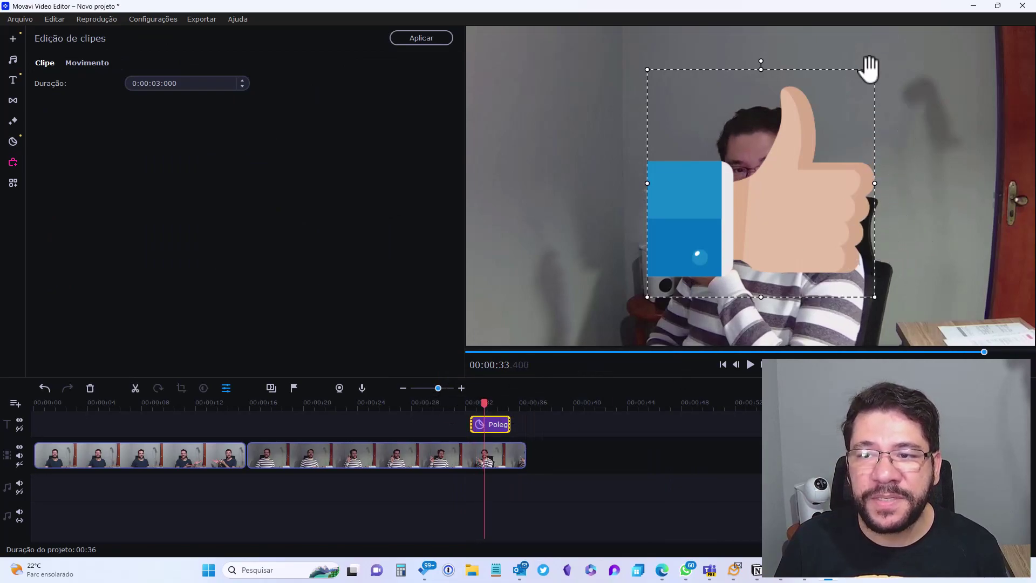
pyautogui.moveTo(874, 69); pyautogui.dragTo(566, 130)
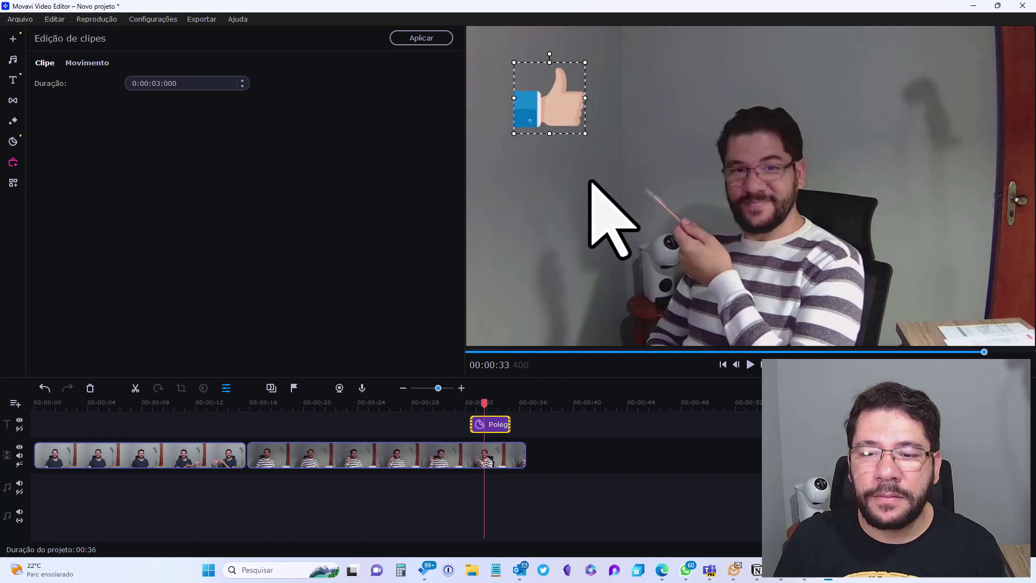
# - Play the video from about 00:31.800 to preview the thumbs-up sticker, then pause
pyautogui.click(462, 403)
pyautogui.click(749, 364)
pyautogui.click(750, 365)
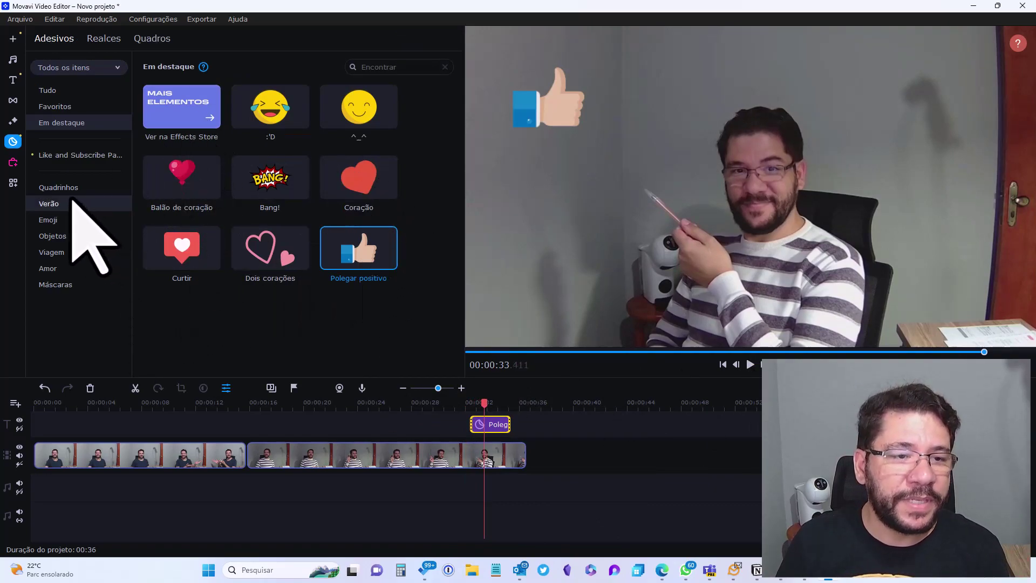
# - Browse sticker categories Quadrinhos, Verão, Emoji, Objetos, Viagem and Amor, ending on Máscaras
pyautogui.click(32, 203)
pyautogui.click(70, 189)
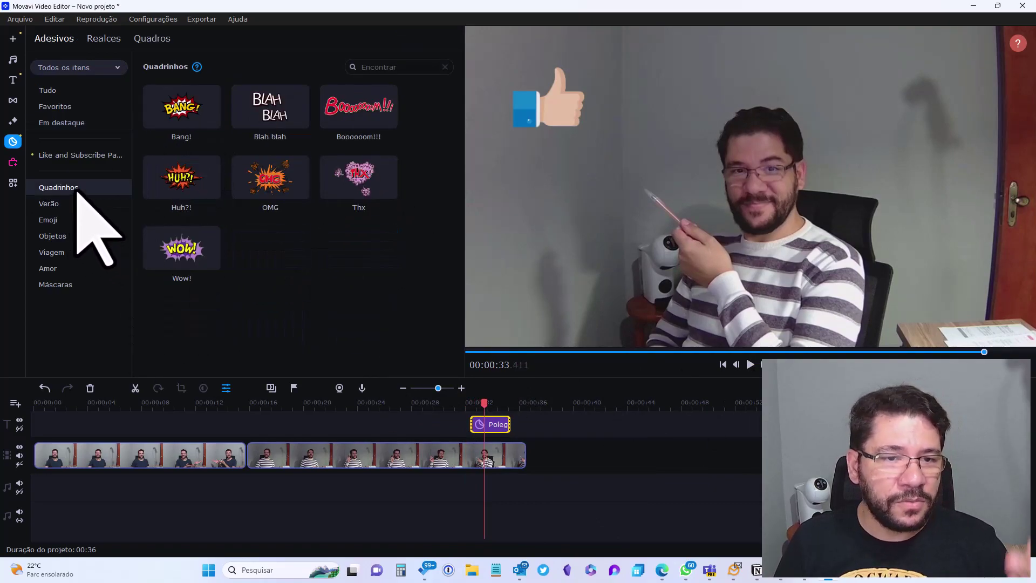
pyautogui.click(62, 207)
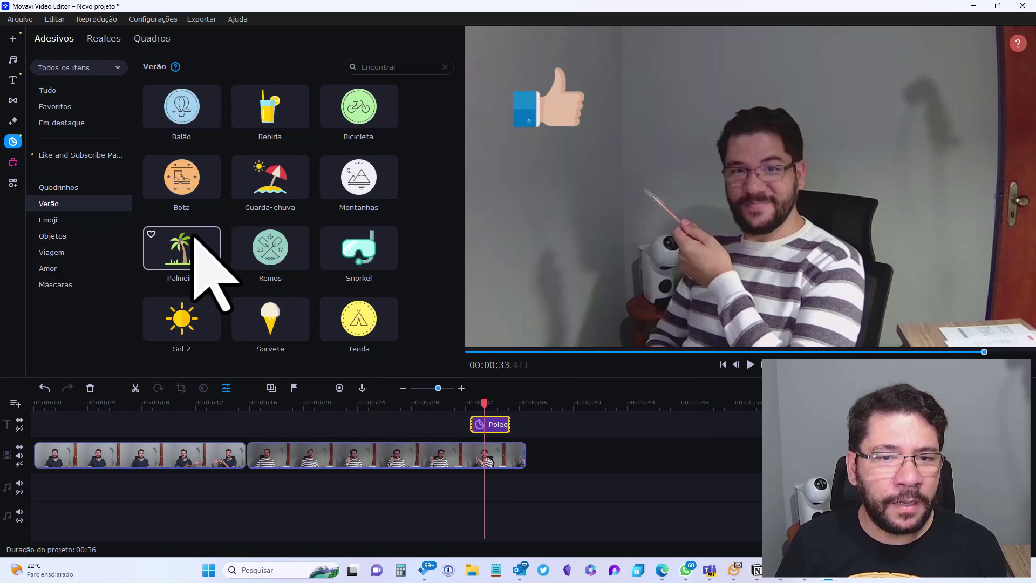
pyautogui.click(56, 221)
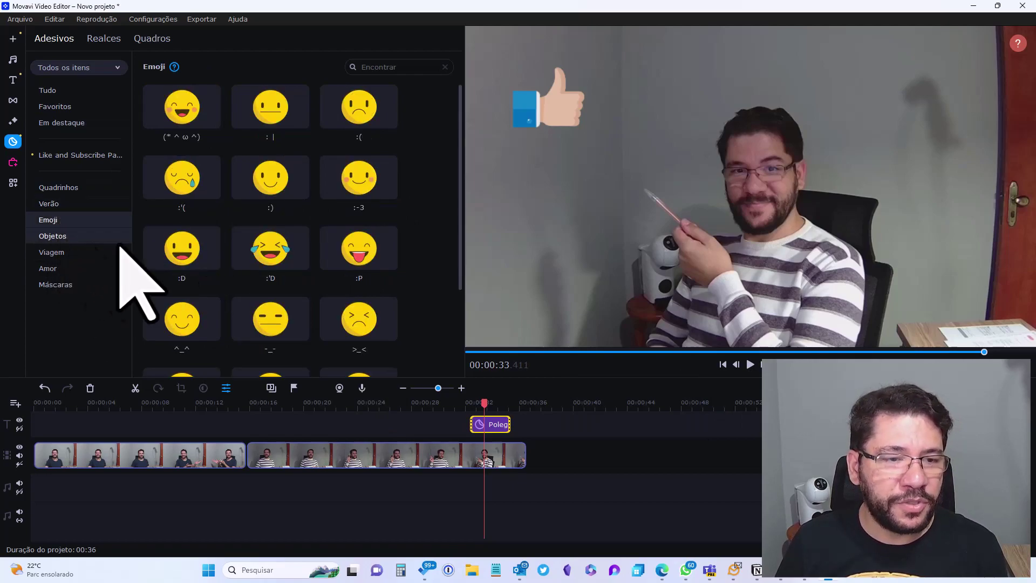
pyautogui.click(75, 237)
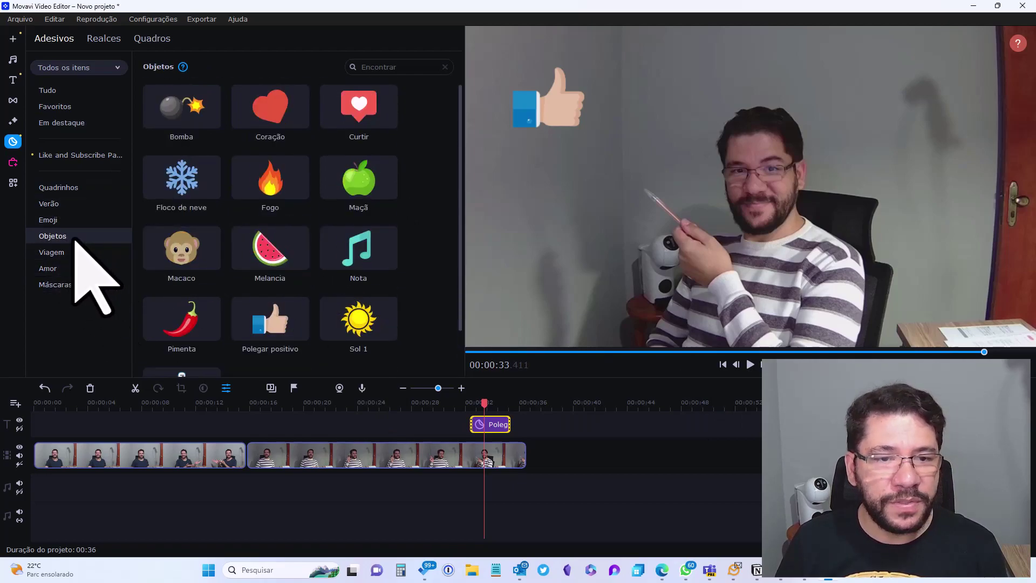
pyautogui.scroll(-1, 227, 270)
pyautogui.click(70, 258)
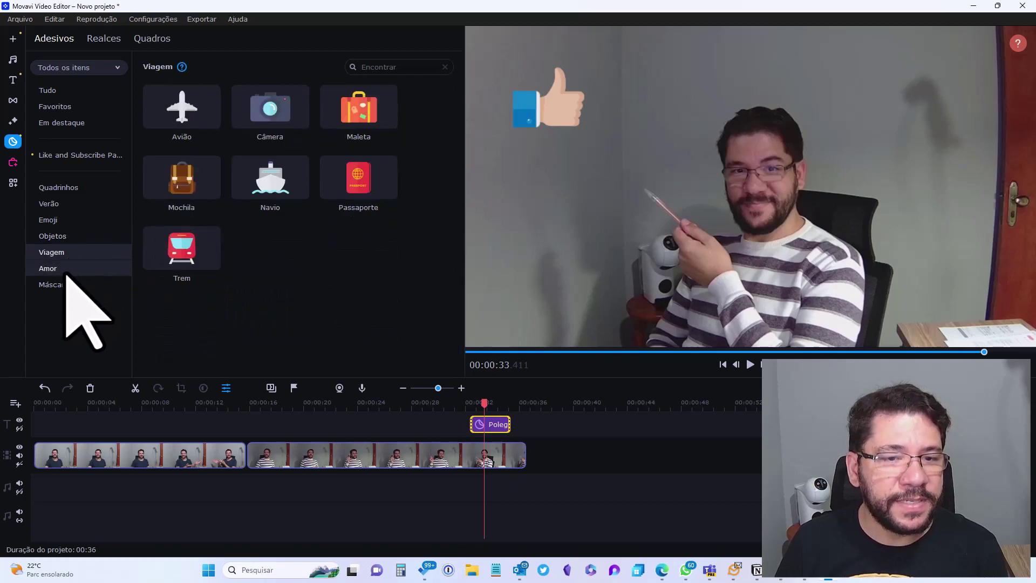
pyautogui.click(66, 271)
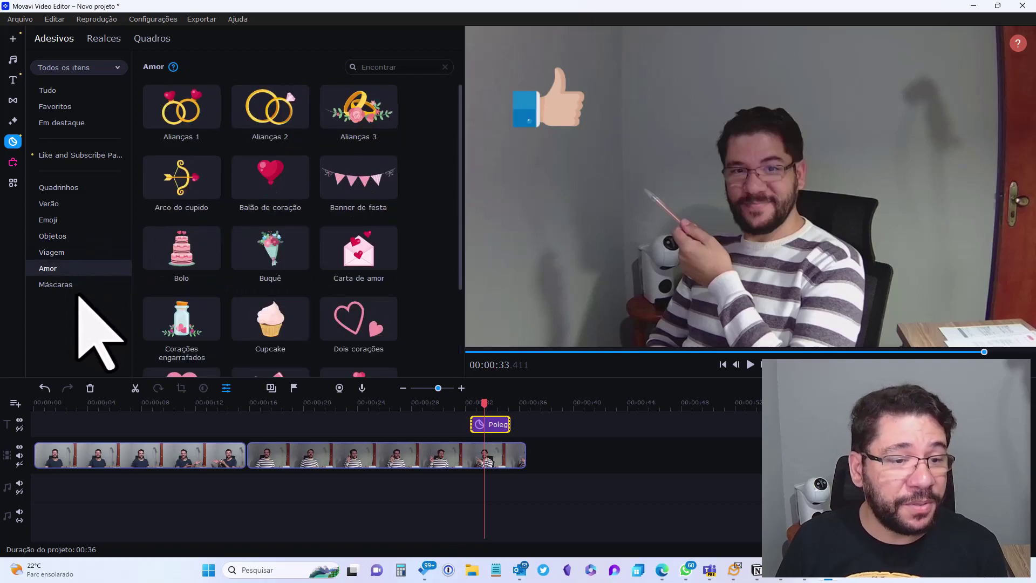
pyautogui.click(63, 287)
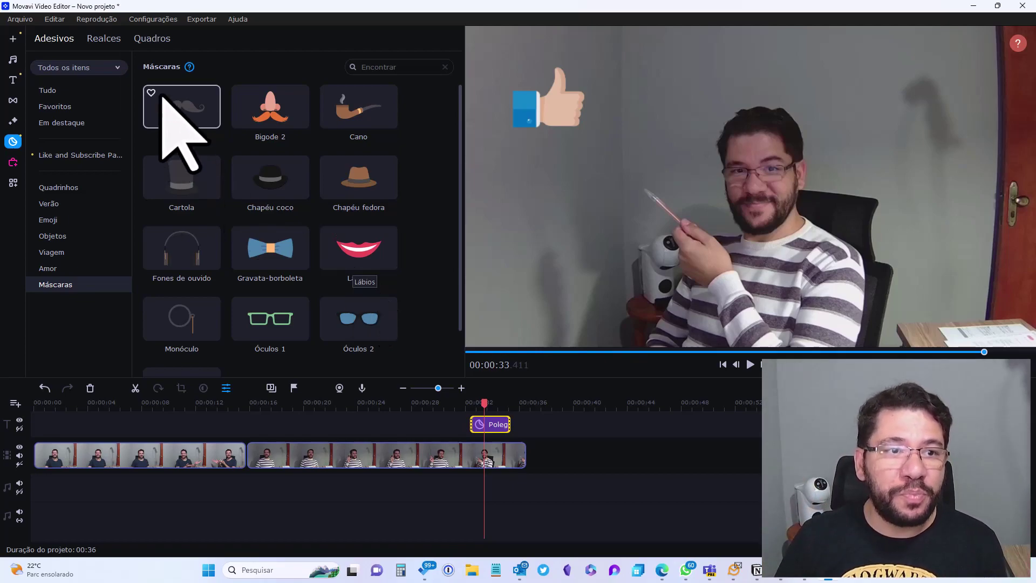
# - Dismiss the Arquivo menu, view the clip adjustments, then show the Realces highlight elements
pyautogui.click(27, 20)
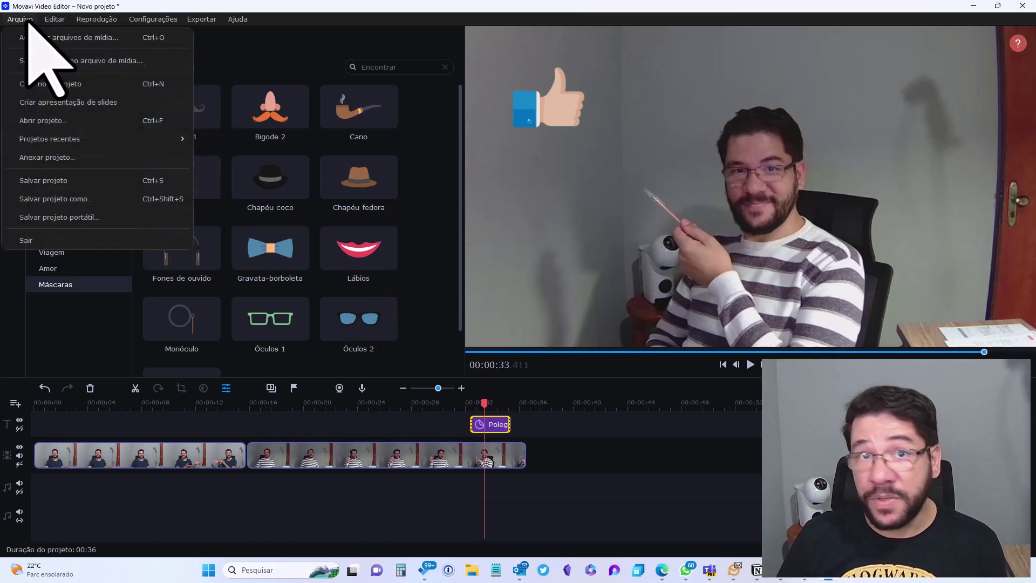
pyautogui.click(443, 250)
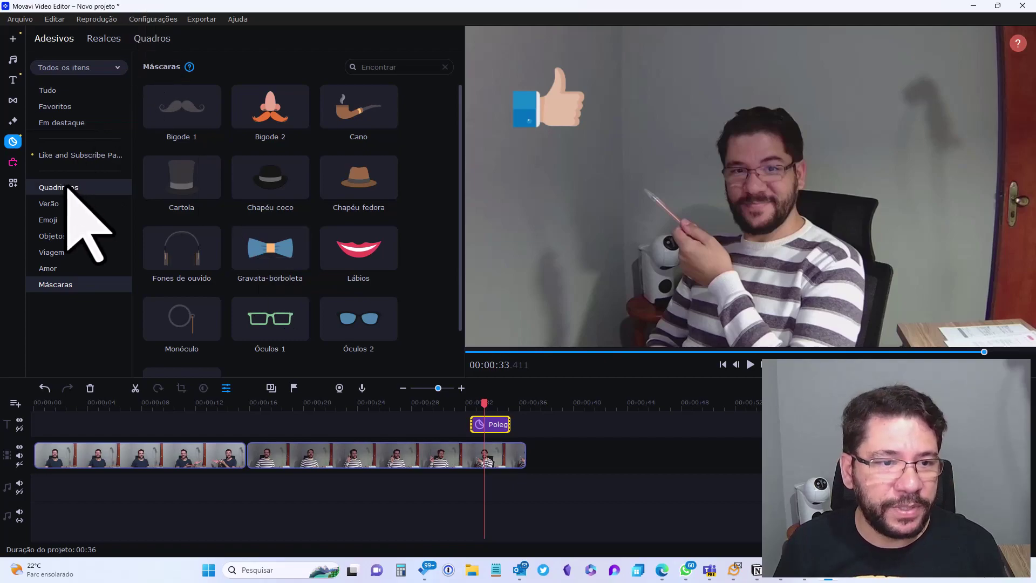
pyautogui.click(14, 182)
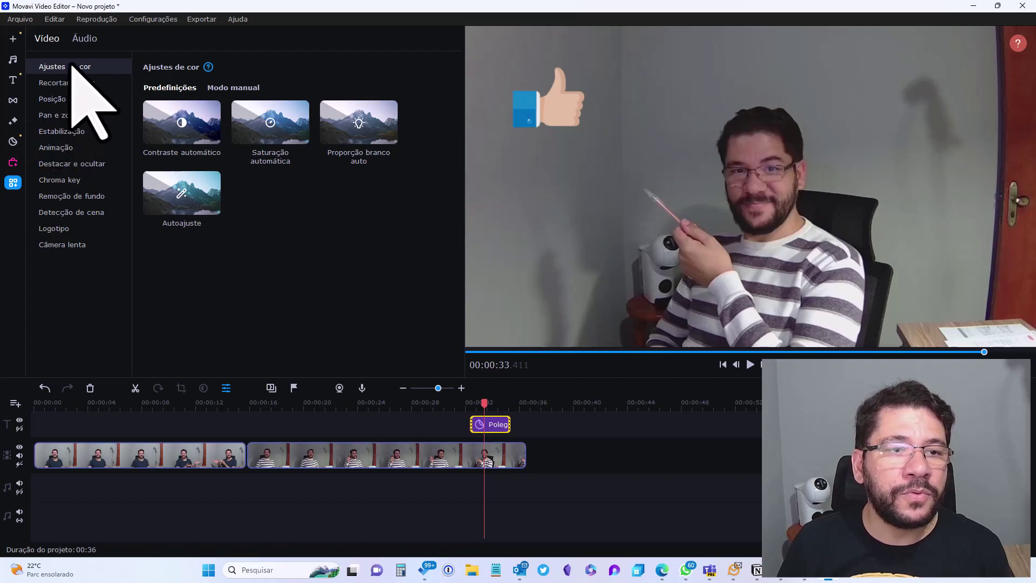
pyautogui.click(15, 142)
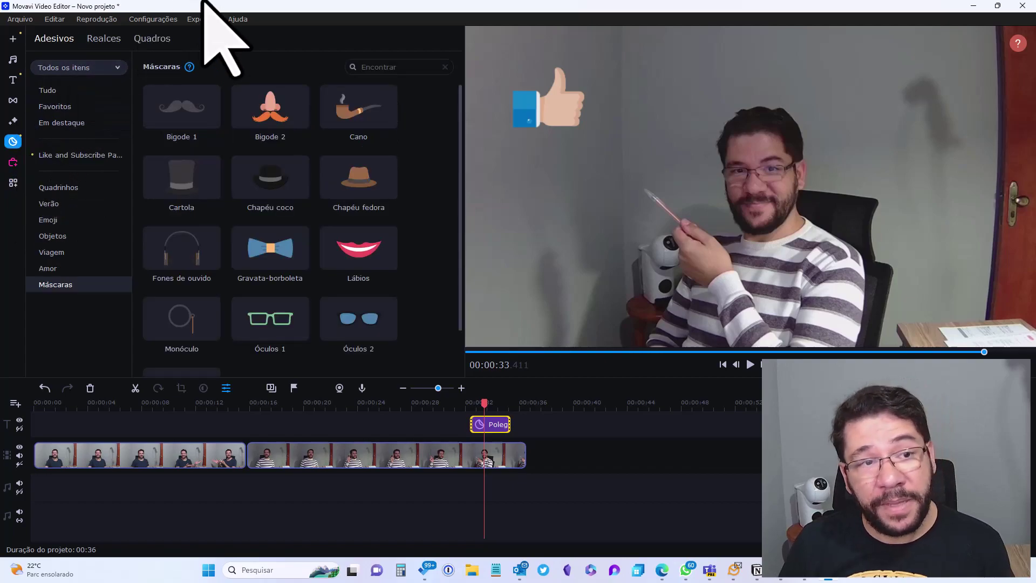
pyautogui.click(106, 42)
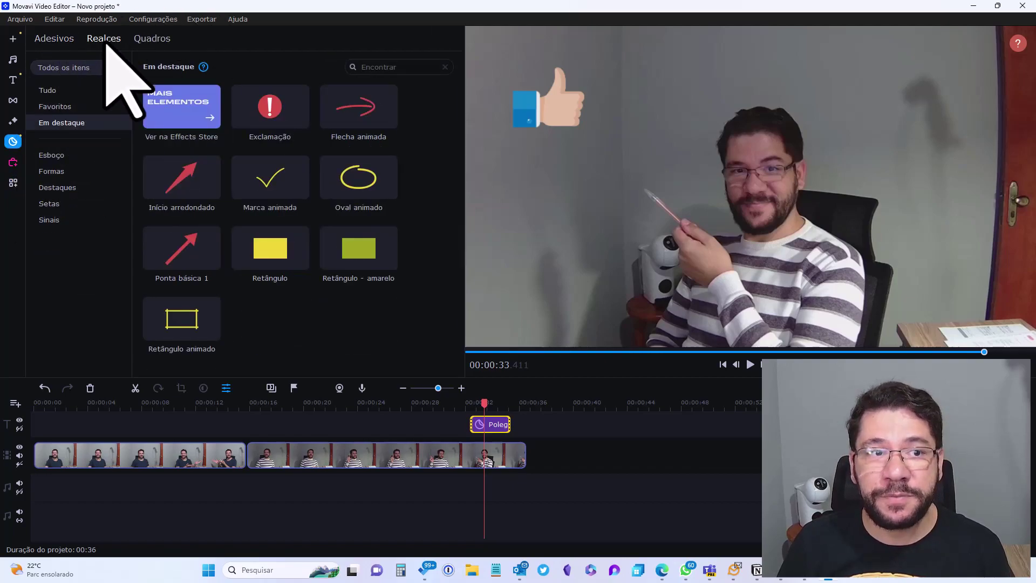
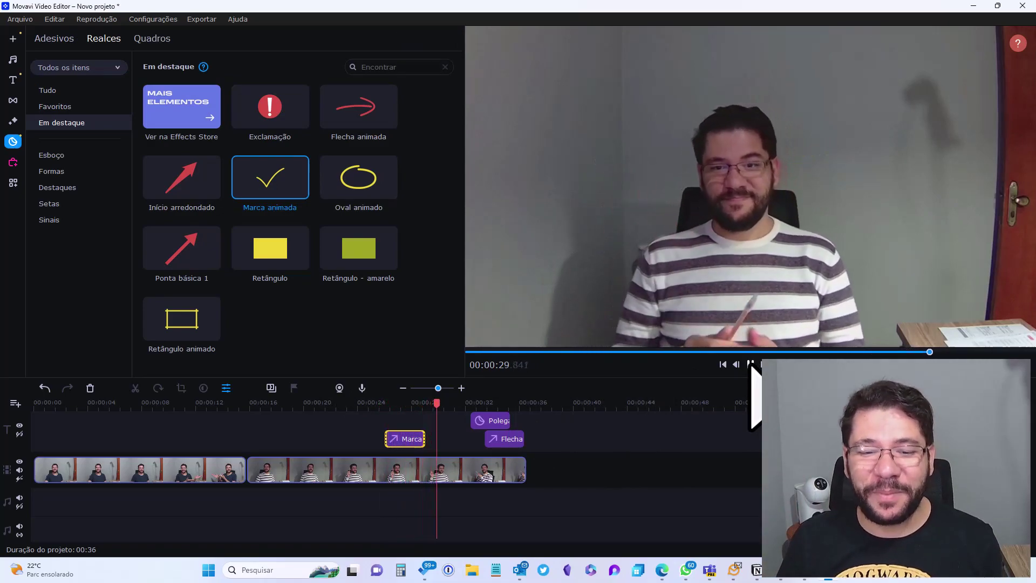
# - Add the Oval animado highlight to the timeline and move the yellow oval down-left in the frame
pyautogui.click(750, 365)
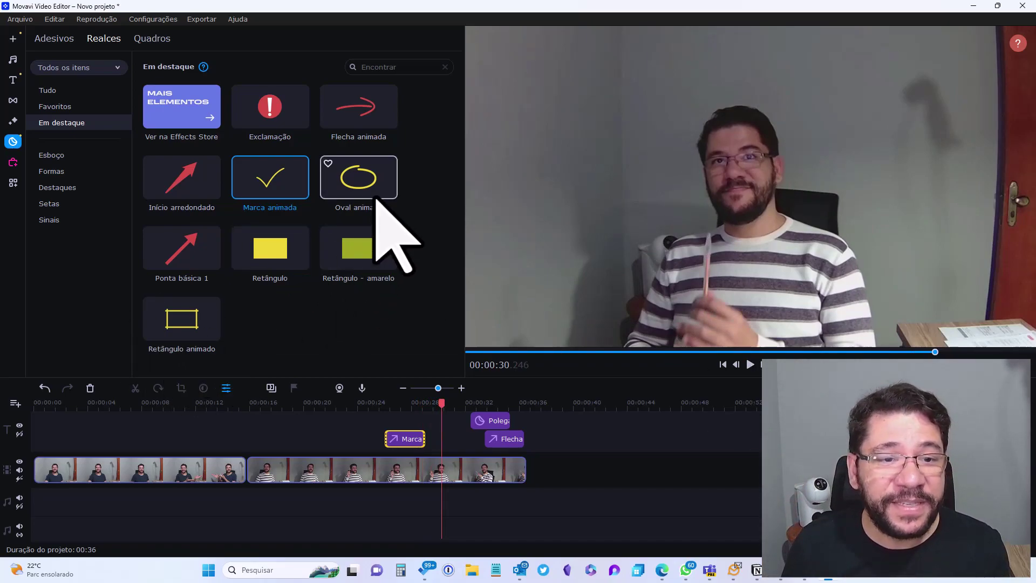
pyautogui.moveTo(377, 189); pyautogui.dragTo(439, 439)
pyautogui.moveTo(789, 222); pyautogui.dragTo(707, 282)
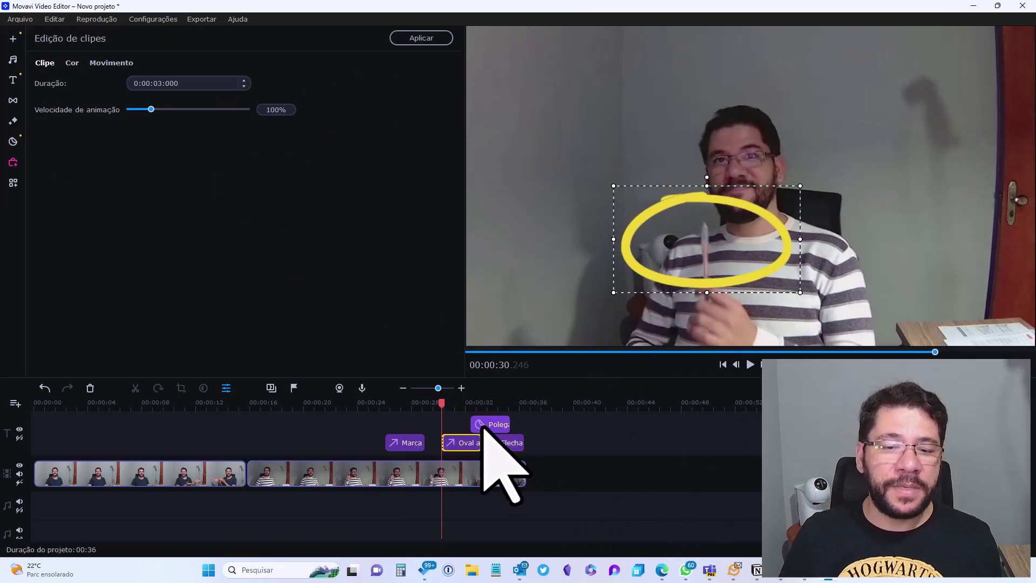
pyautogui.moveTo(440, 404); pyautogui.dragTo(436, 403)
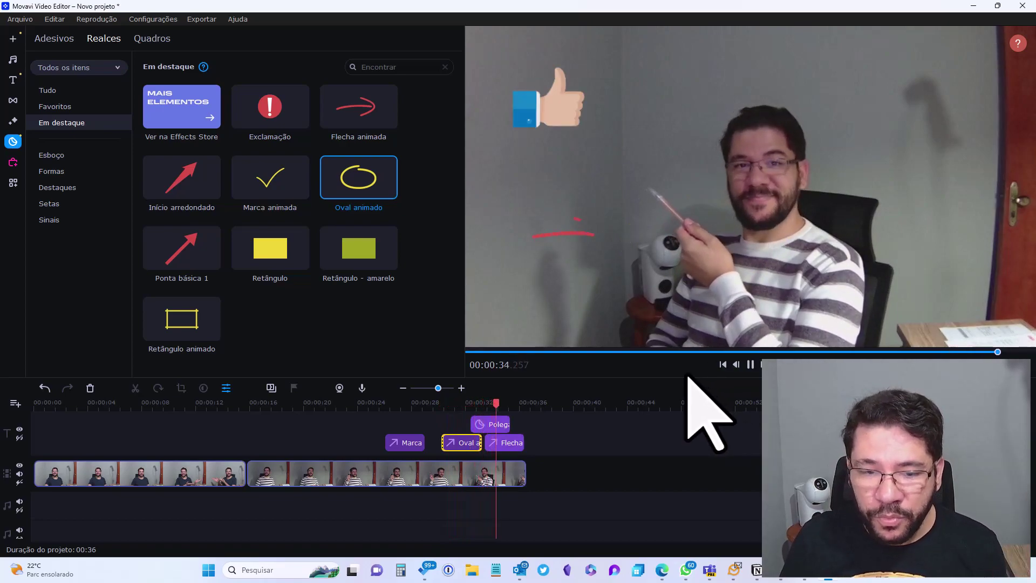
# - Box-select all highlight clips on the timeline and delete them
pyautogui.click(750, 365)
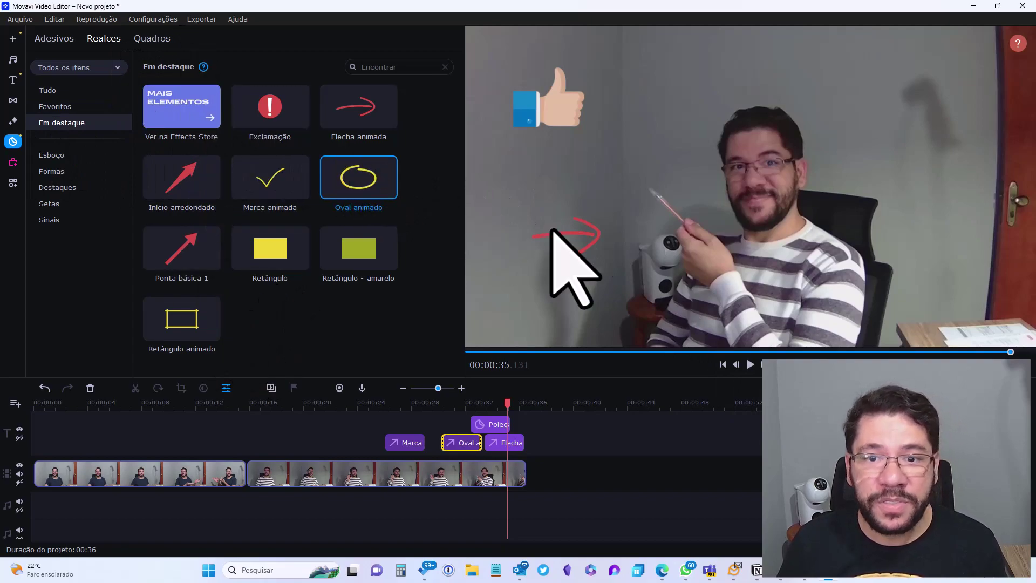
pyautogui.moveTo(540, 439); pyautogui.dragTo(388, 430)
pyautogui.press('Delete')
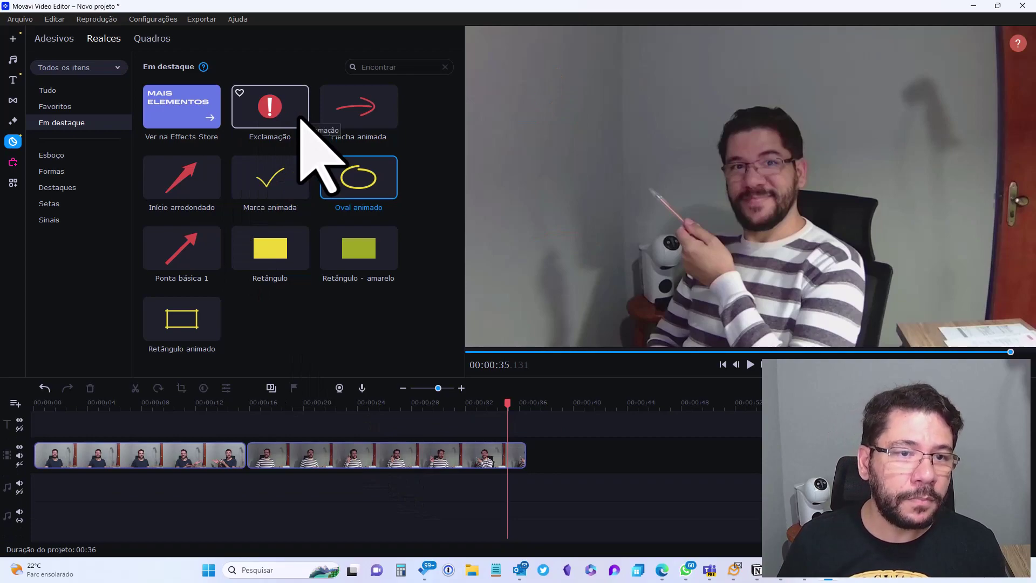
# - Download the Tela frame from Quadros and drop it onto the timeline
pyautogui.click(152, 43)
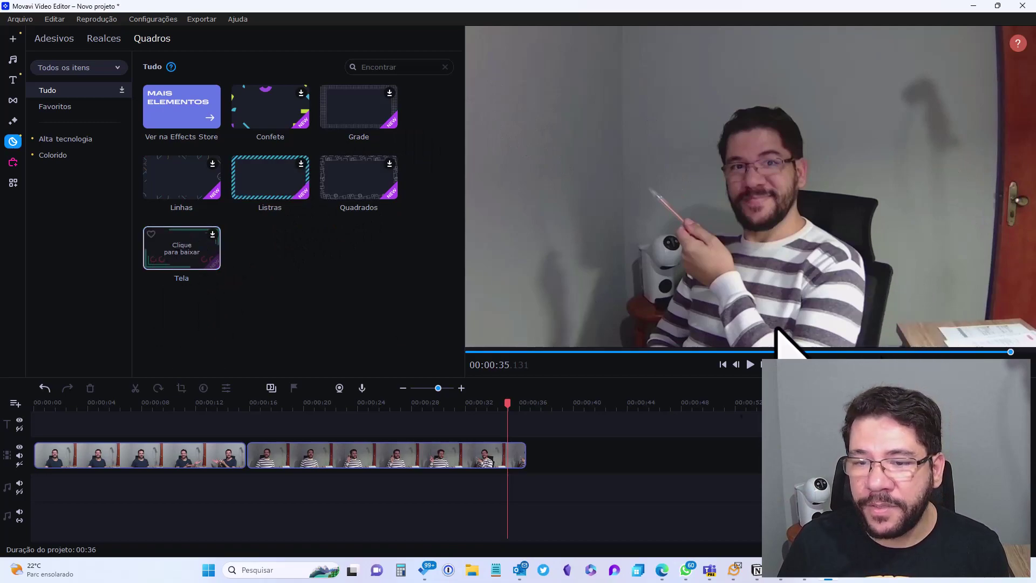
pyautogui.click(210, 254)
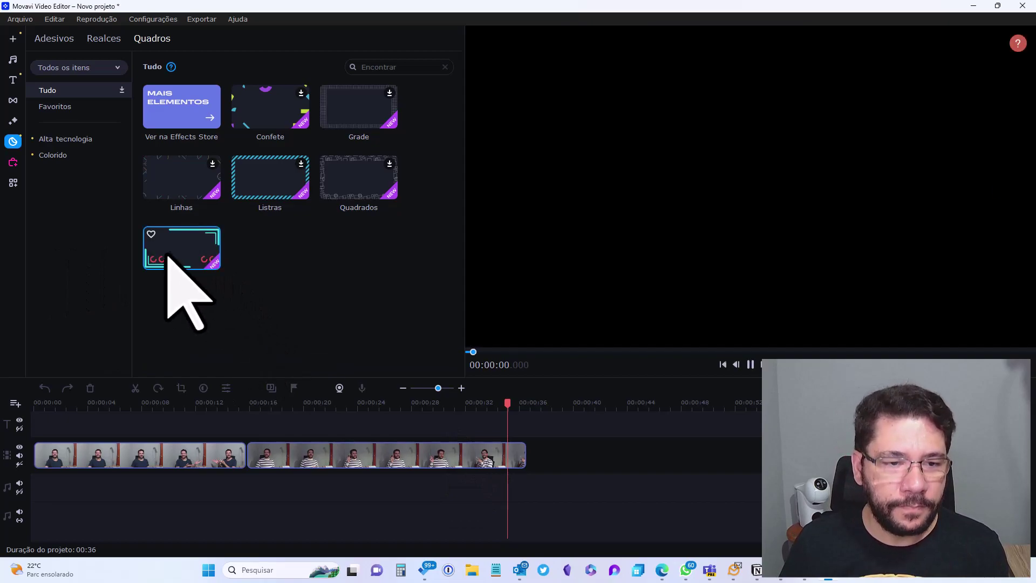
pyautogui.moveTo(173, 254); pyautogui.dragTo(570, 433)
pyautogui.moveTo(522, 402); pyautogui.dragTo(552, 402)
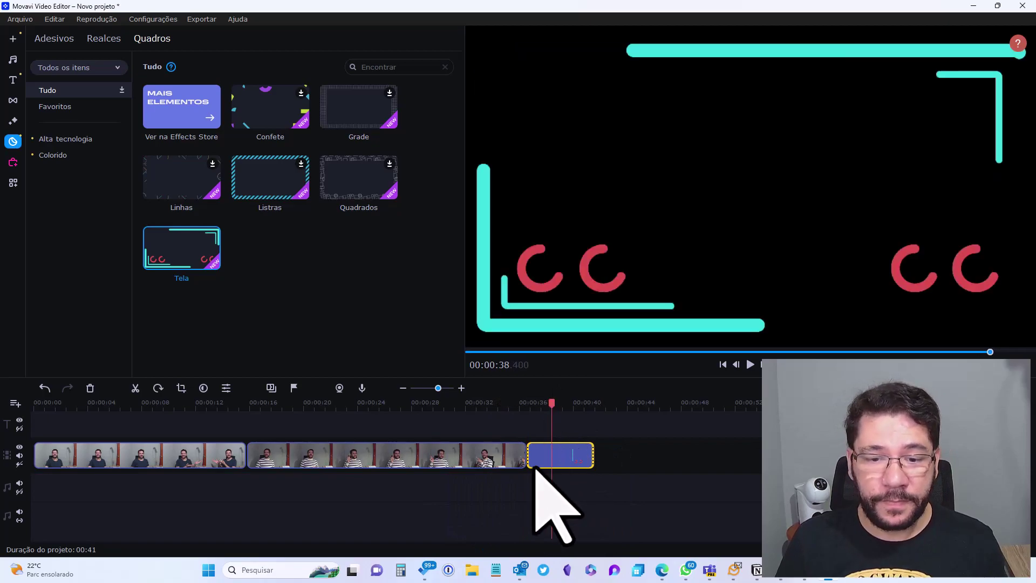
# - Move the Tela clip to an overlay track at 00:00:31, preview it over the video, then delete it
pyautogui.moveTo(539, 448); pyautogui.dragTo(463, 453)
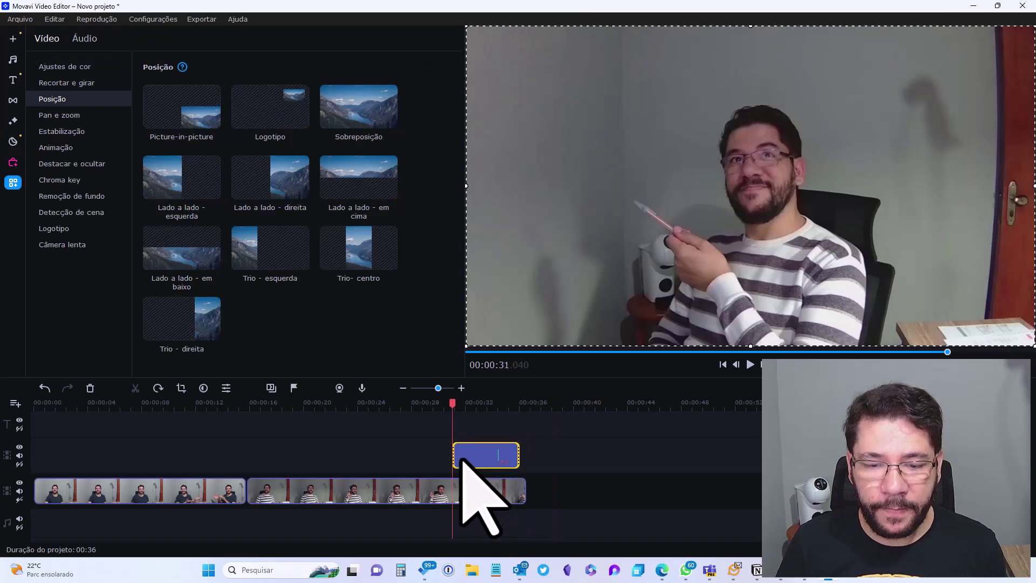
pyautogui.moveTo(463, 402); pyautogui.dragTo(491, 404)
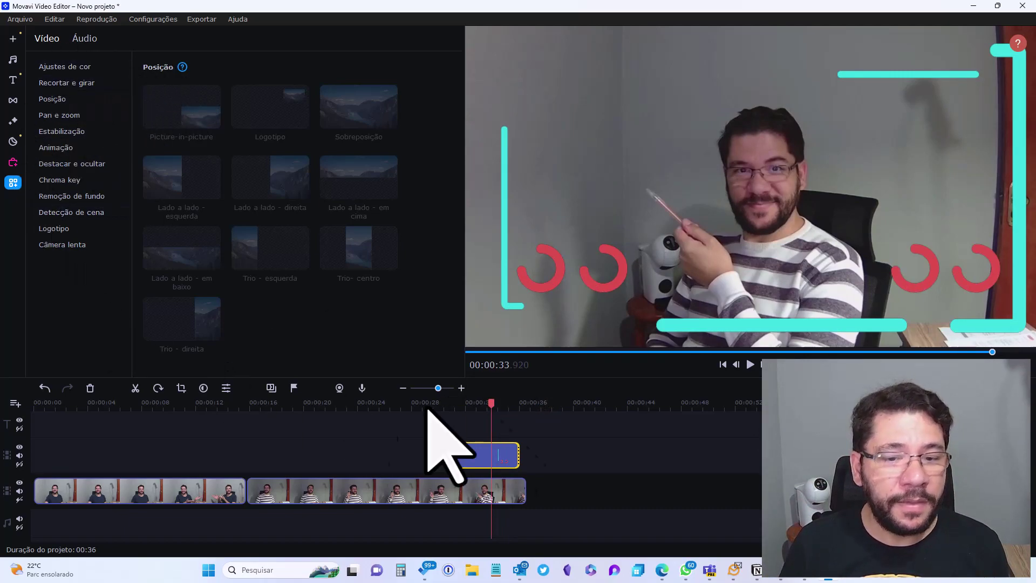
pyautogui.click(507, 460)
pyautogui.press('Delete')
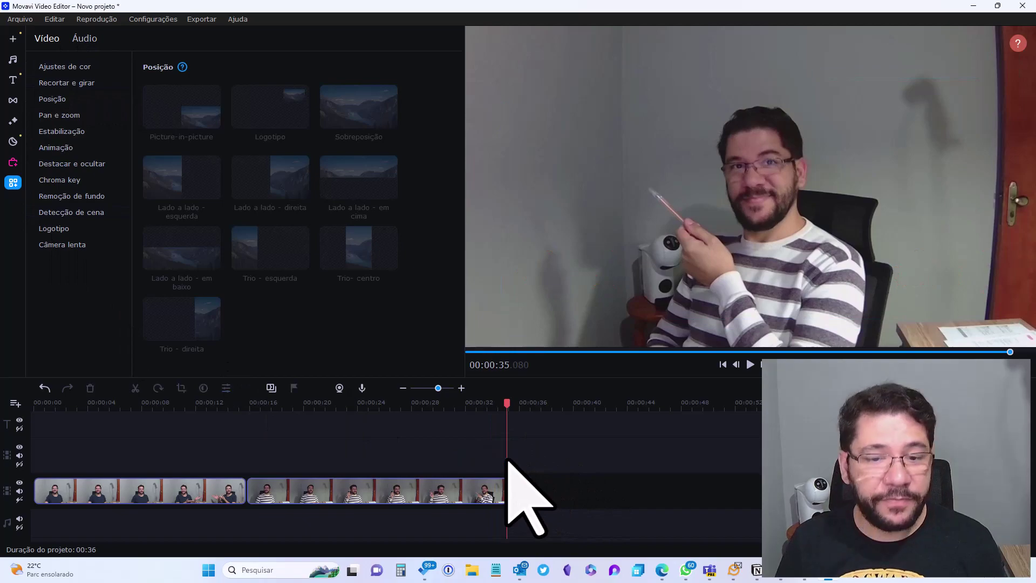
# - Select the first video clip and show its Ajustes de cor presets, such as Saturação automática
pyautogui.click(380, 491)
pyautogui.click(180, 485)
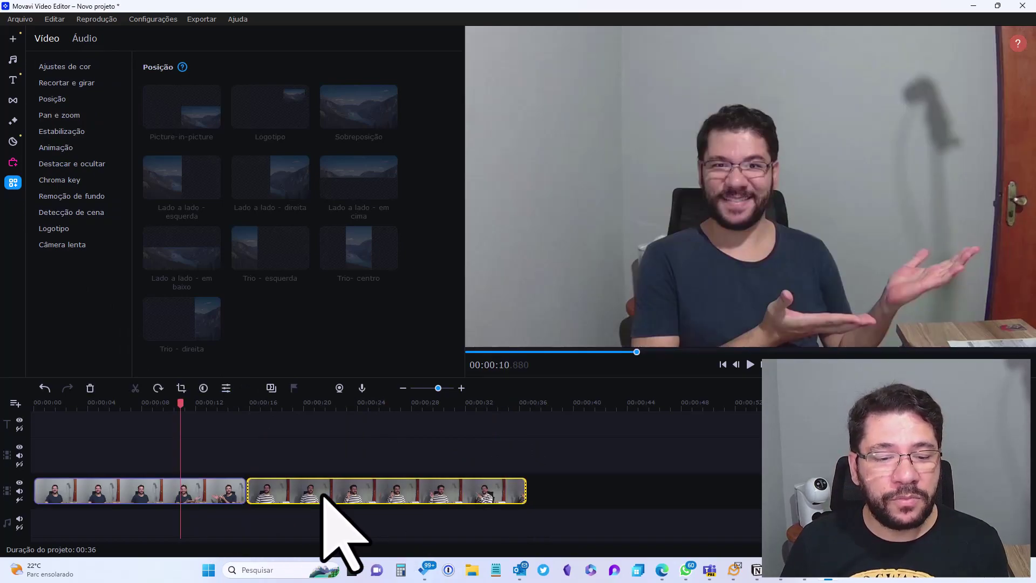
pyautogui.click(234, 488)
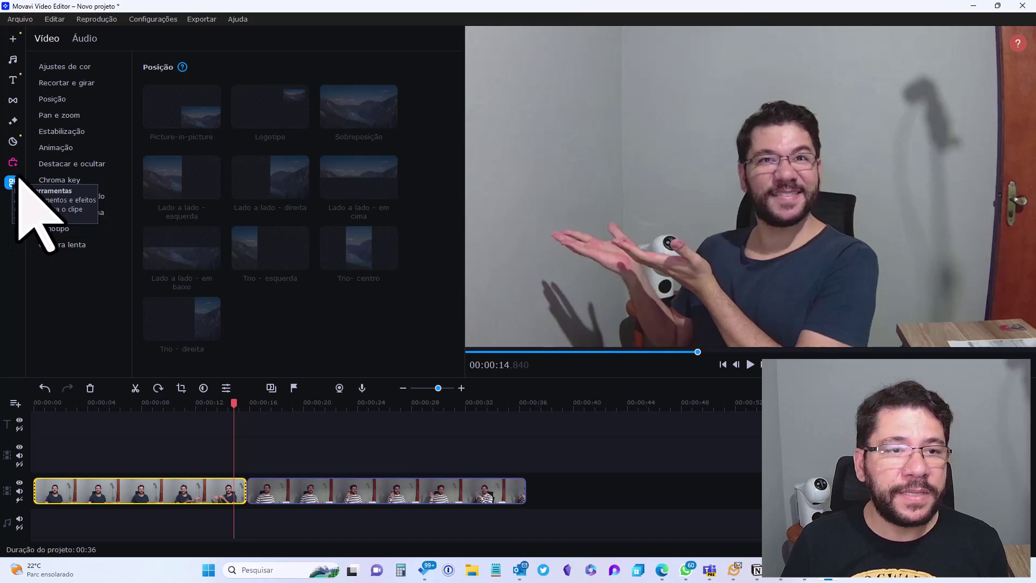
pyautogui.click(74, 68)
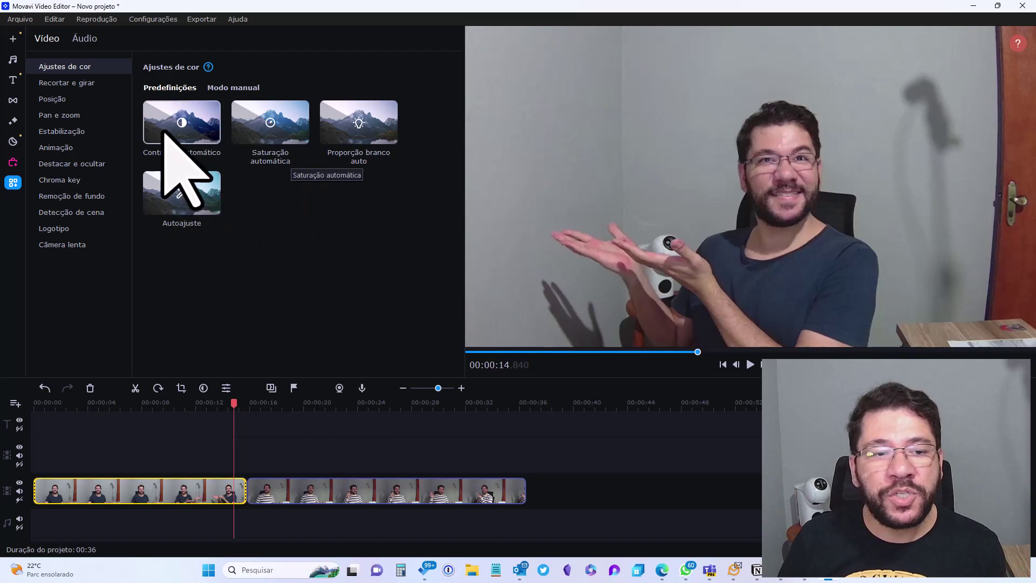
# - Tilt the first clip with the Nivelar slider in Recortar e girar, then reset it to 0,0°
pyautogui.click(61, 84)
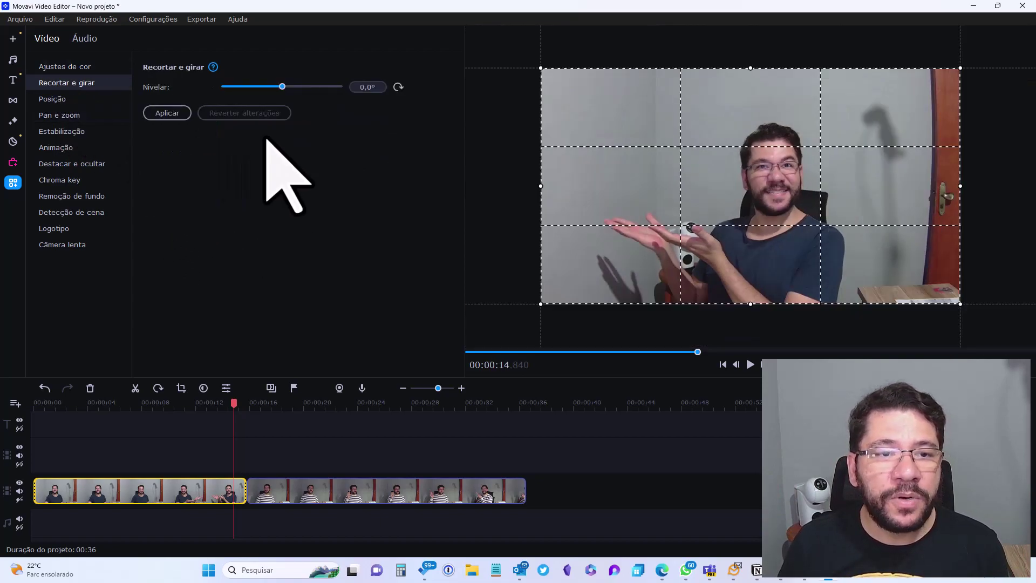
pyautogui.moveTo(283, 89)
pyautogui.mouseDown()
pyautogui.moveTo(222, 89)
pyautogui.moveTo(302, 89)
pyautogui.moveTo(281, 89)
pyautogui.mouseUp()
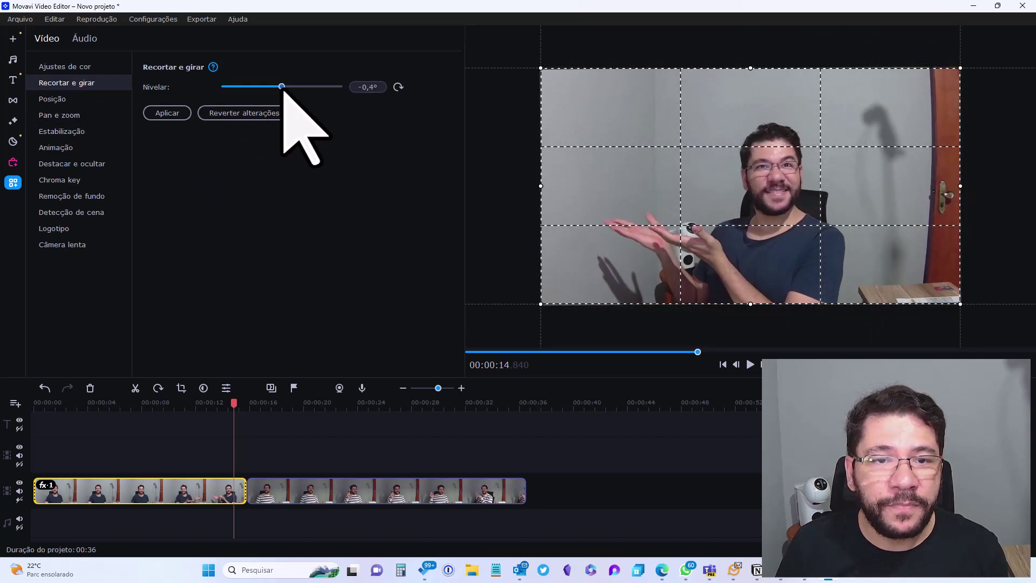
pyautogui.click(379, 87)
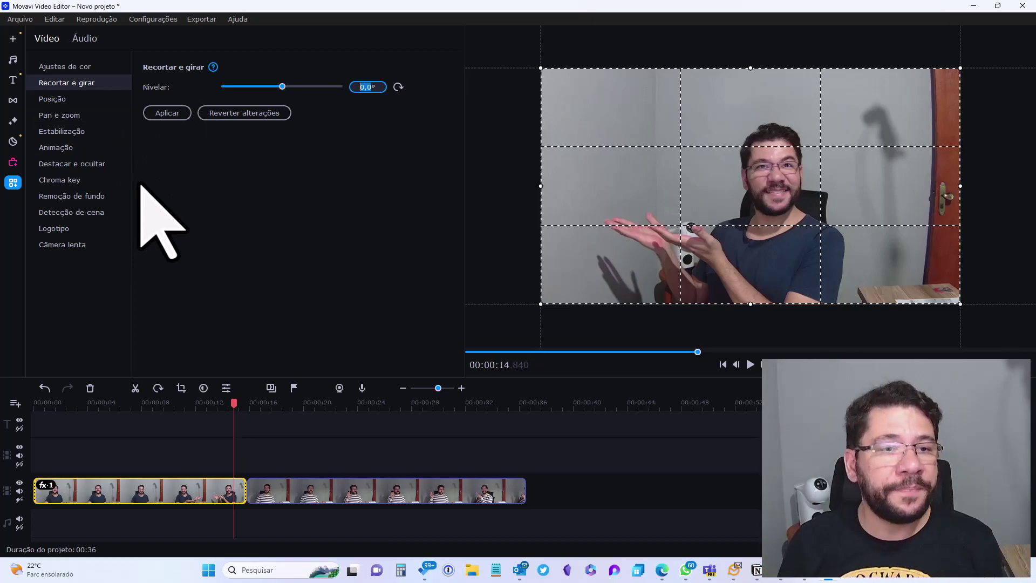
pyautogui.click(69, 104)
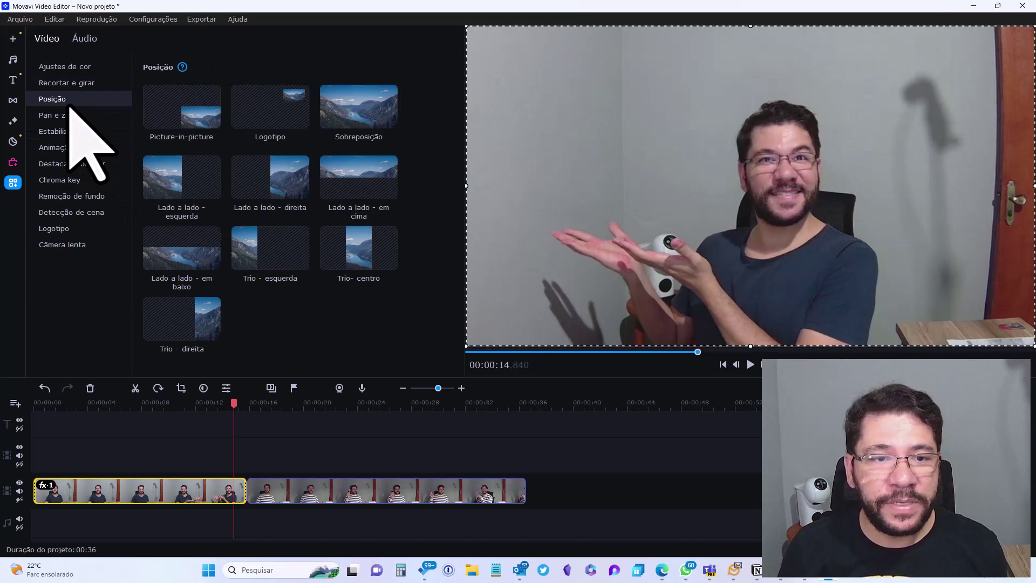
# - Preview the clip in Picture-in-picture, Logotipo, Sobreposição, top-half, centred-strip and right-half layouts
pyautogui.click(189, 122)
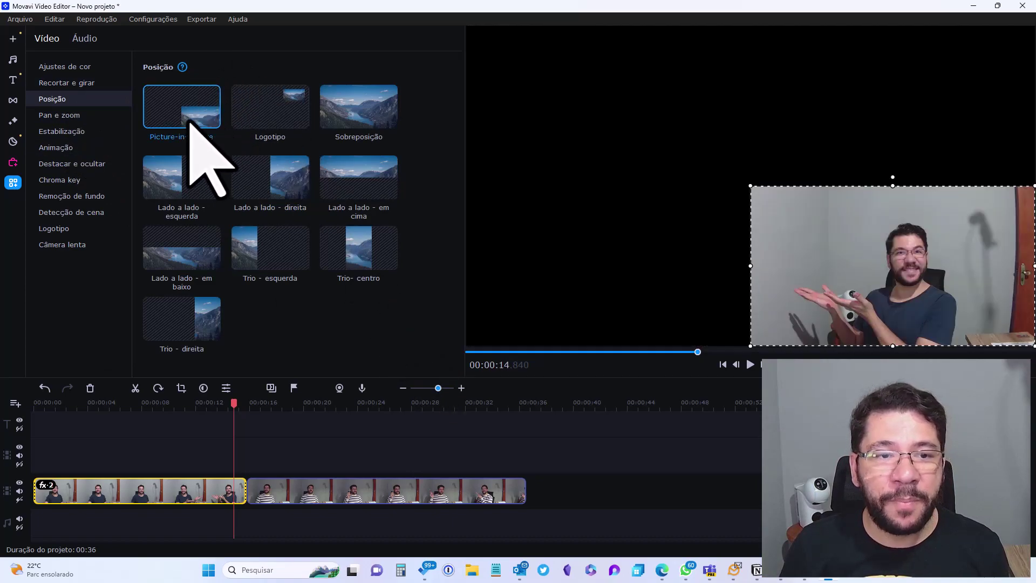
pyautogui.click(301, 123)
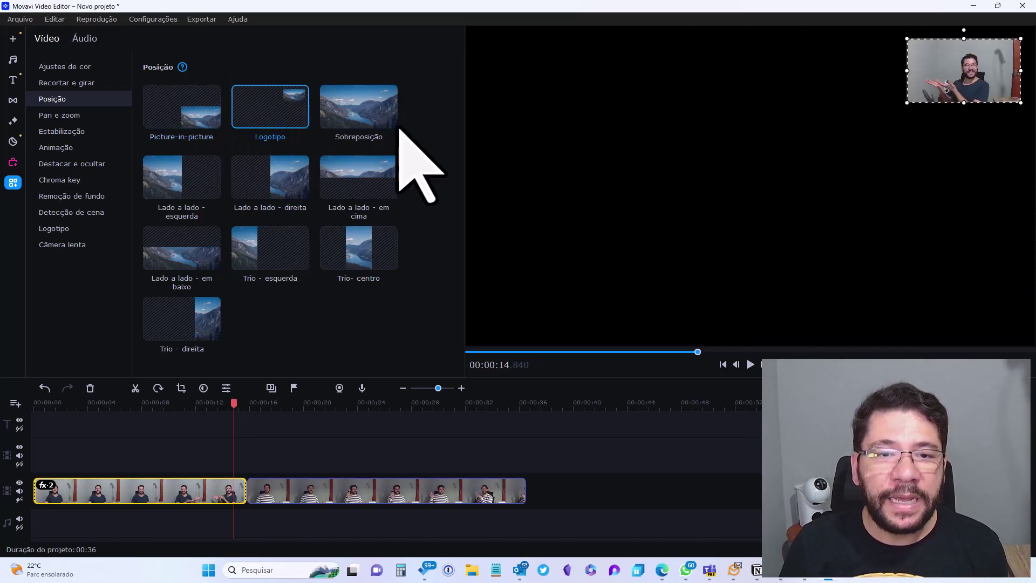
pyautogui.click(365, 120)
pyautogui.click(367, 193)
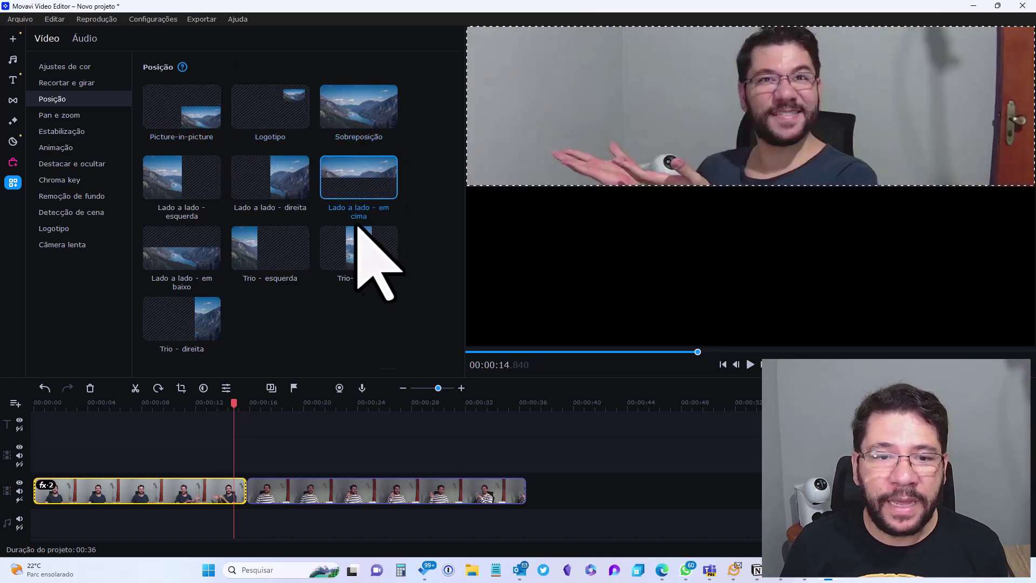
pyautogui.click(355, 247)
pyautogui.click(280, 183)
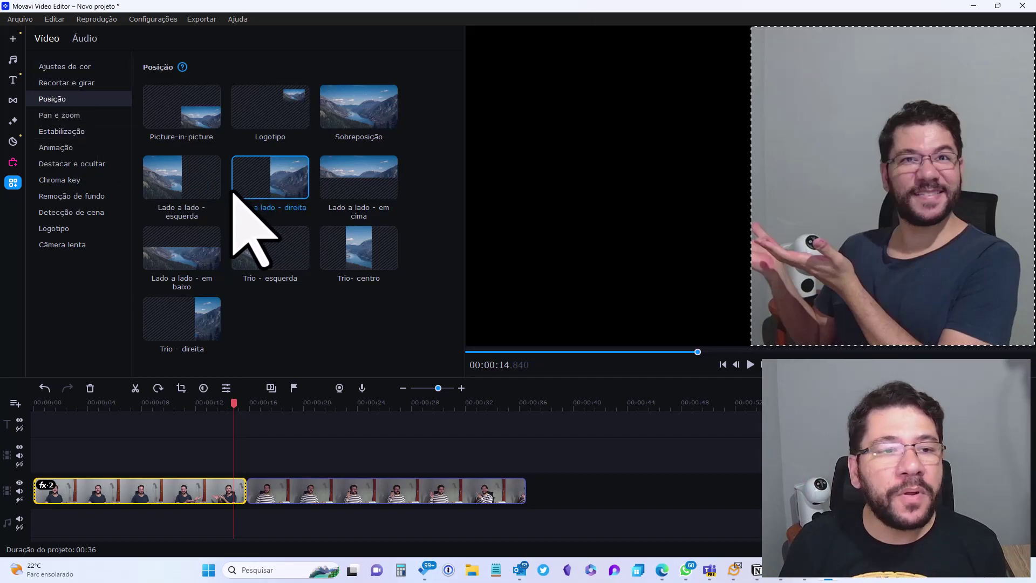
# - Try left-half, bottom-half, centred-strip and right-third layouts, then settle on full-frame Sobreposição
pyautogui.click(202, 197)
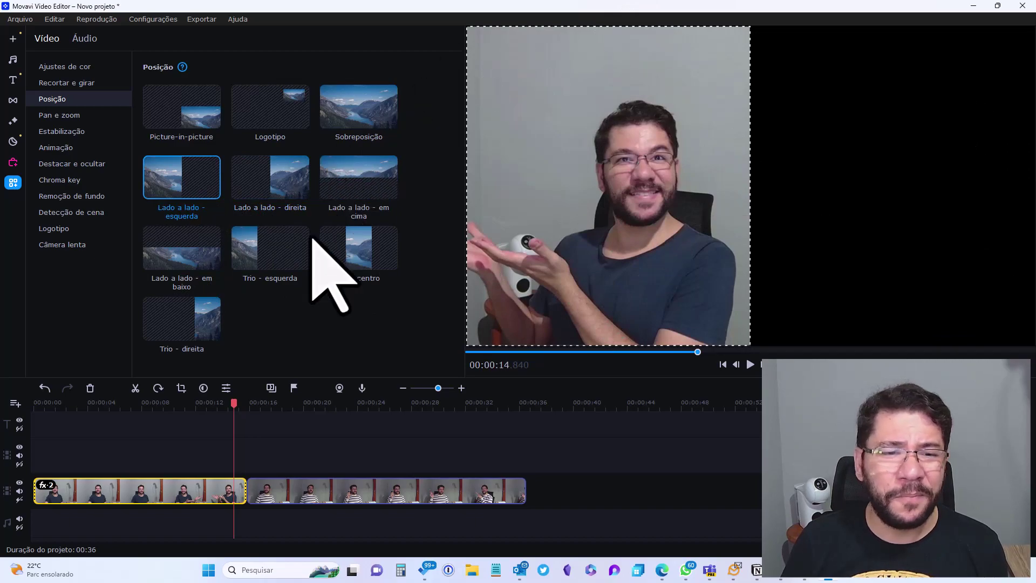
pyautogui.click(192, 277)
pyautogui.click(366, 262)
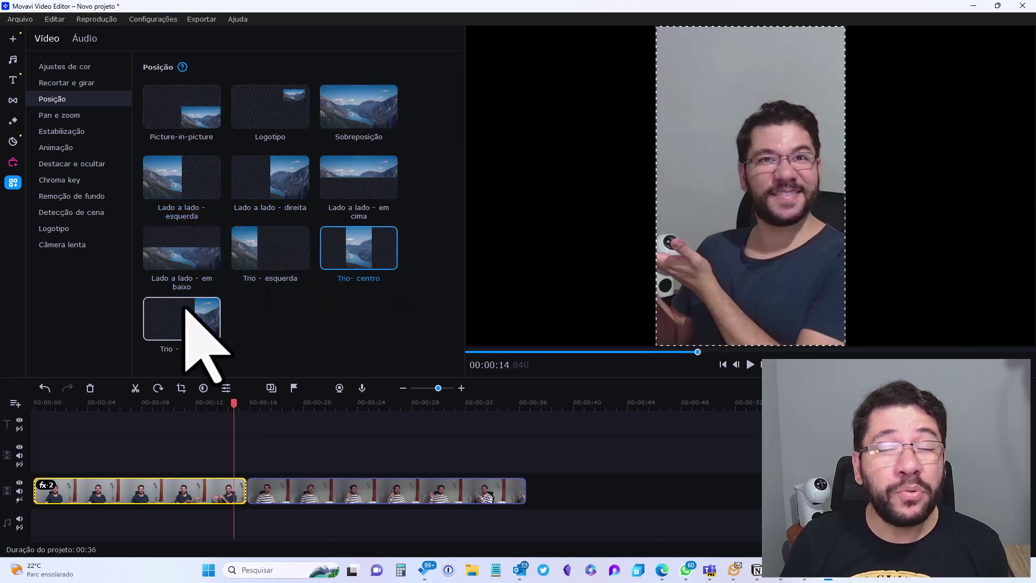
pyautogui.click(186, 318)
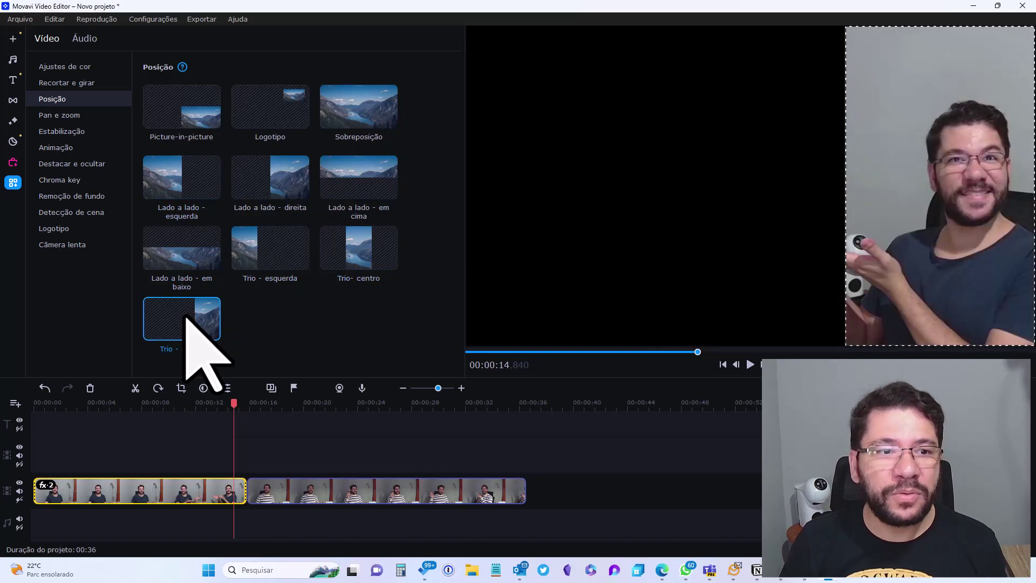
pyautogui.click(351, 116)
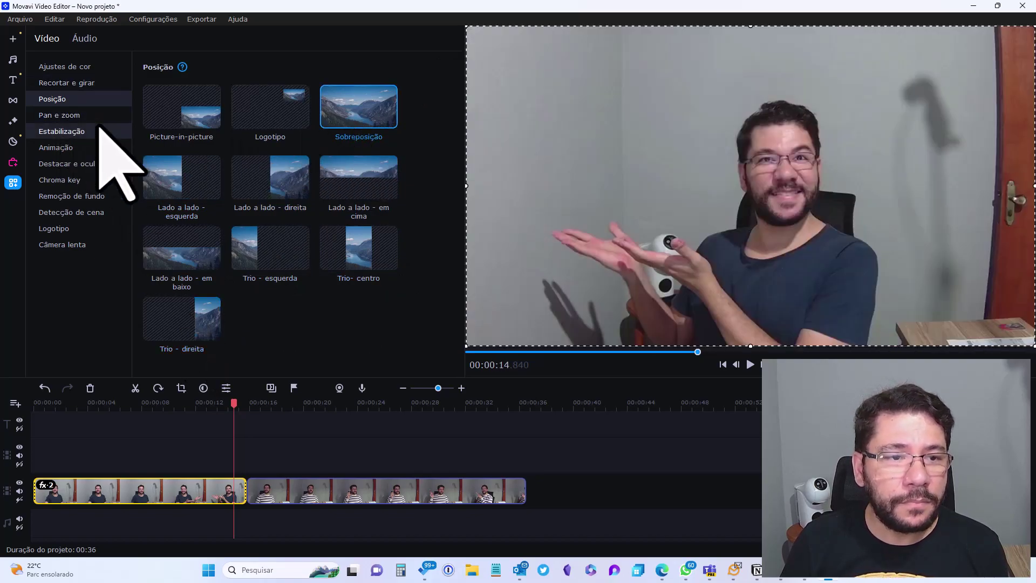
pyautogui.click(60, 115)
# - Apply the De cima para baixo pan to the first clip, preview it from 00:00:11.840, then show Estabilização
pyautogui.click(181, 119)
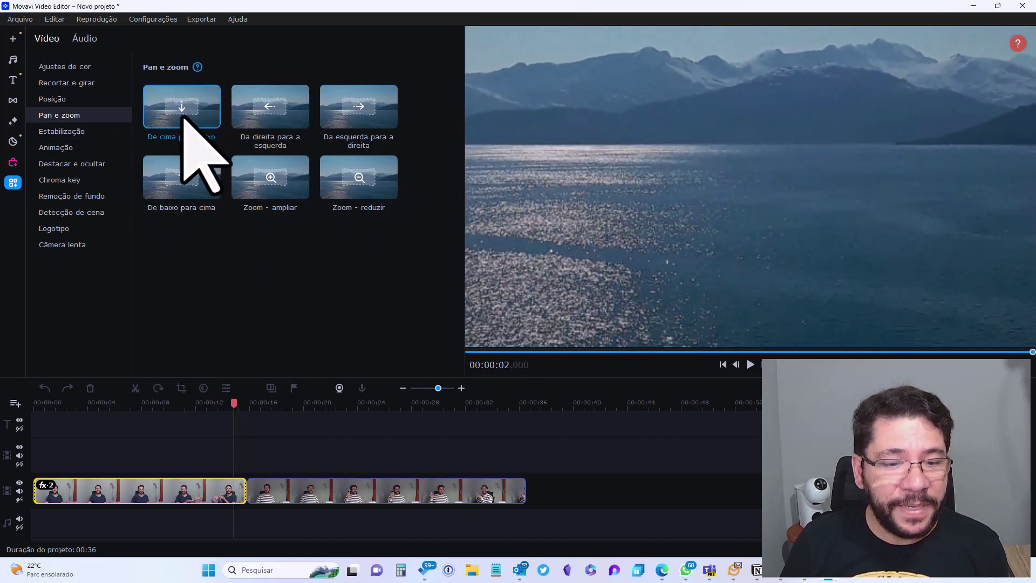
pyautogui.moveTo(179, 115); pyautogui.dragTo(198, 480)
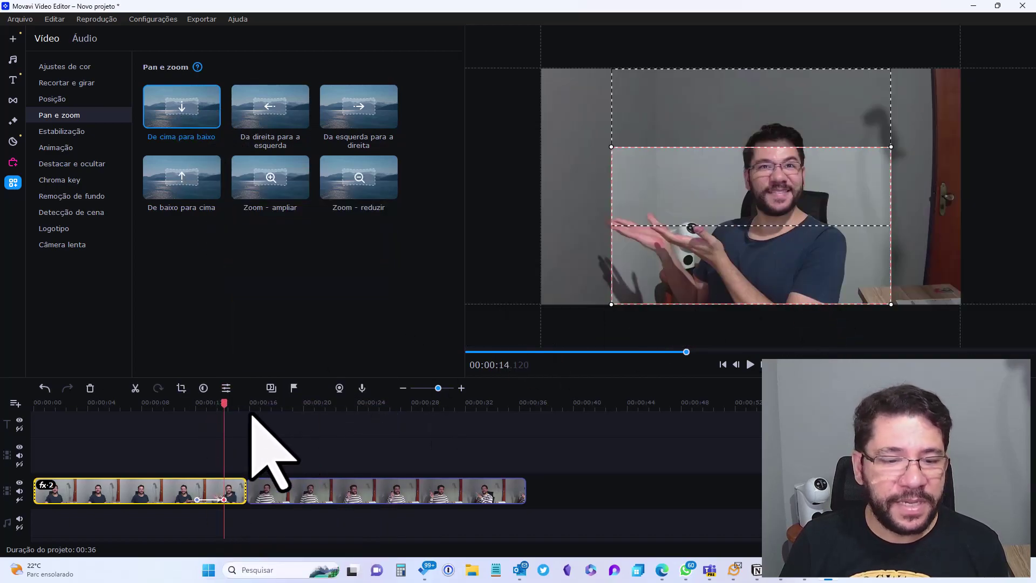
pyautogui.moveTo(231, 402); pyautogui.dragTo(194, 403)
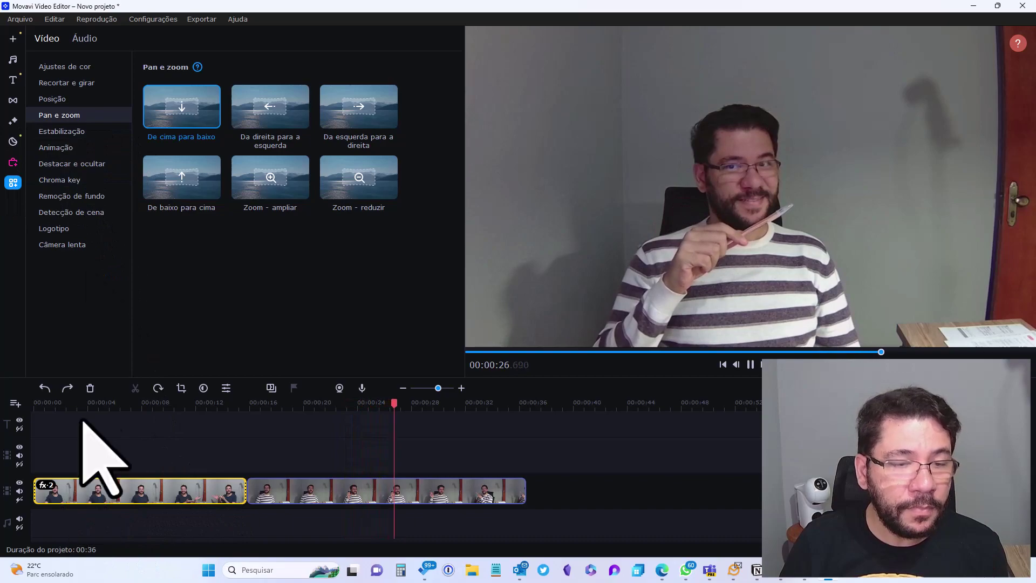
pyautogui.click(52, 131)
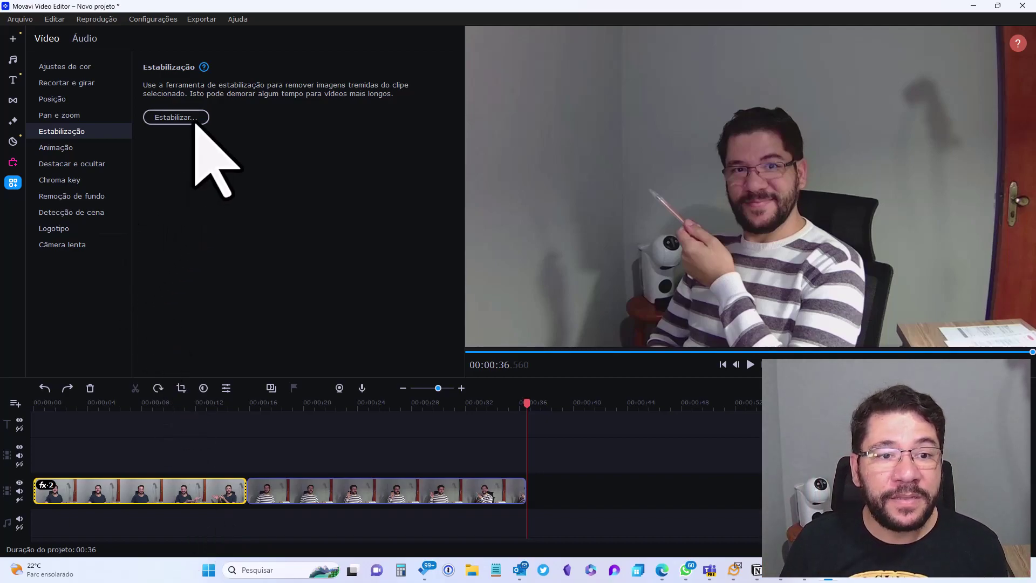
# - Apply the Para baixo animation to the second clip and play it back to preview
pyautogui.click(68, 155)
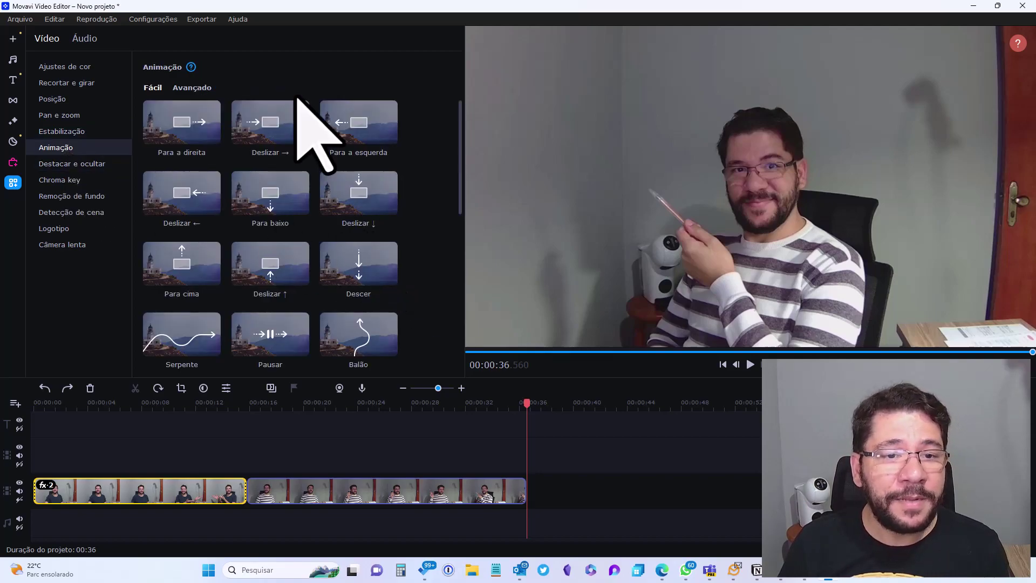
pyautogui.moveTo(289, 213)
pyautogui.mouseDown()
pyautogui.moveTo(324, 317)
pyautogui.moveTo(327, 495)
pyautogui.mouseUp()
pyautogui.moveTo(328, 407); pyautogui.dragTo(322, 406)
pyautogui.click(750, 365)
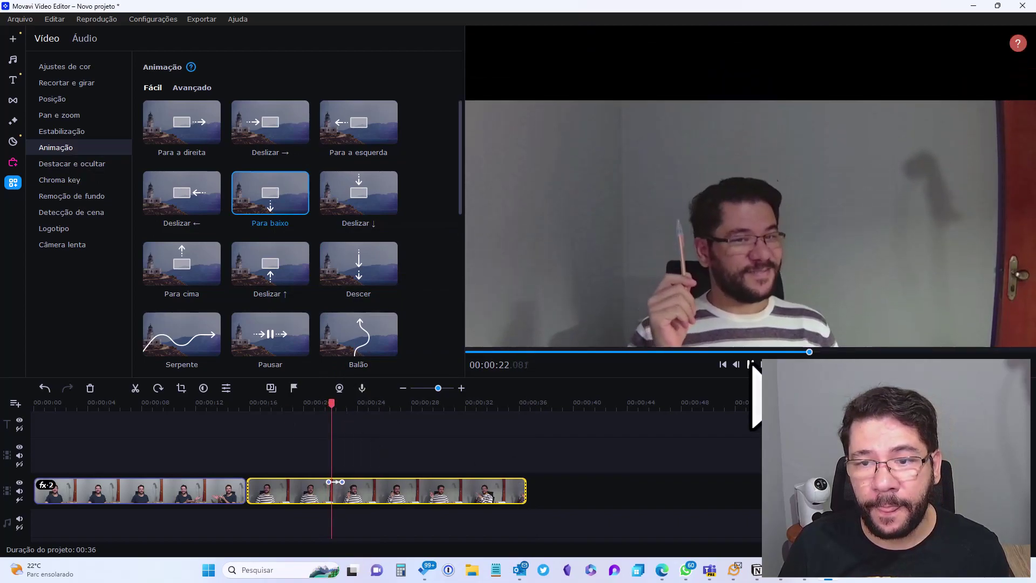
# - Add the Pausar animation to the second clip, stop playback, and undo the latest animation
pyautogui.scroll(-2, 405, 256)
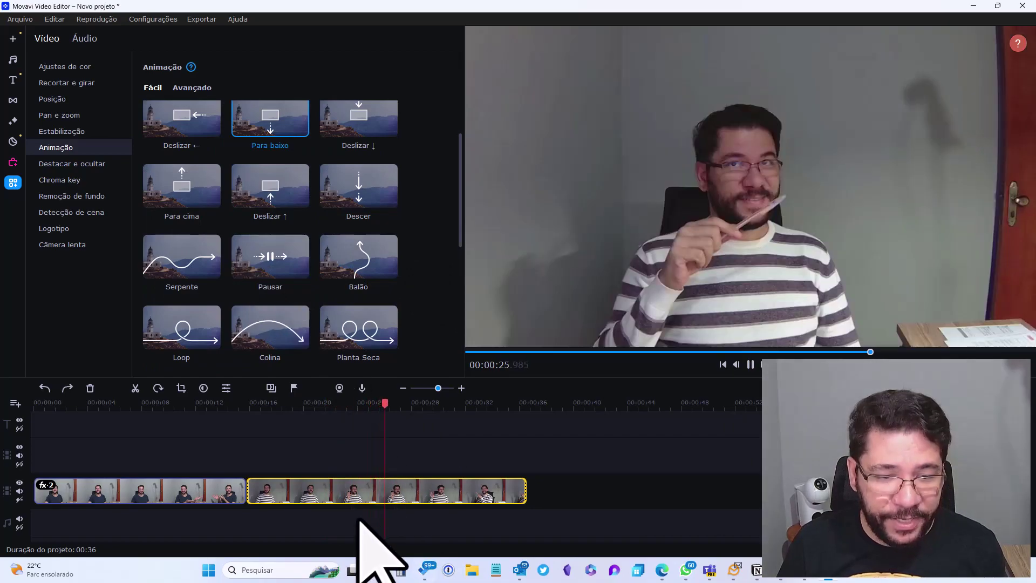
pyautogui.moveTo(297, 254); pyautogui.dragTo(371, 494)
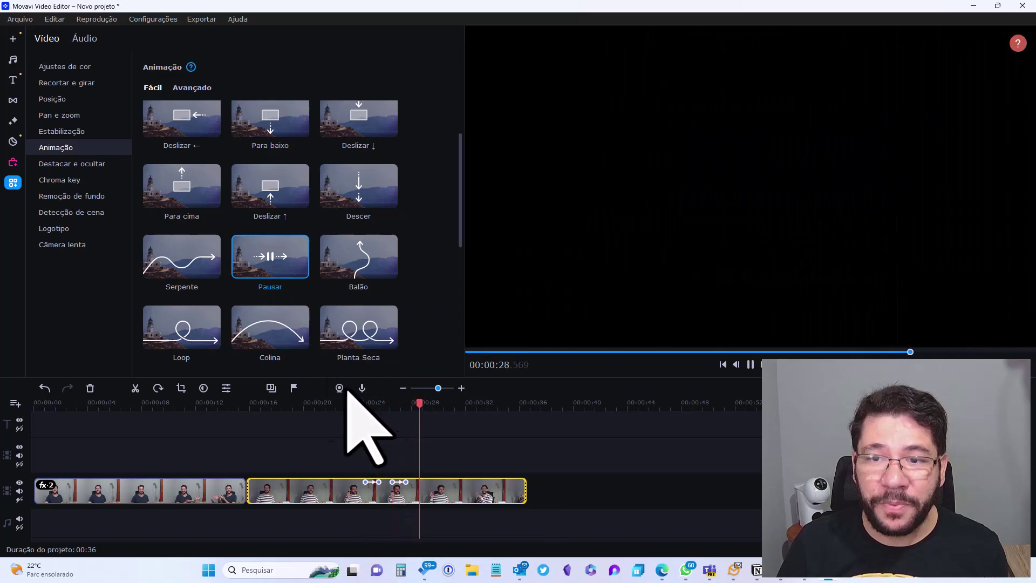
pyautogui.scroll(-3, 315, 291)
pyautogui.scroll(-1, 331, 329)
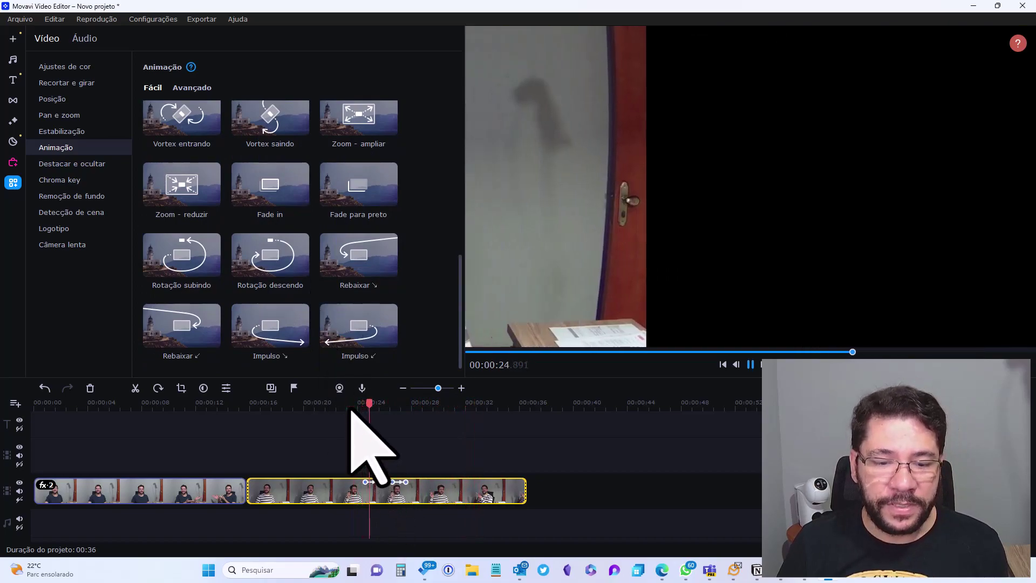
pyautogui.press('space')
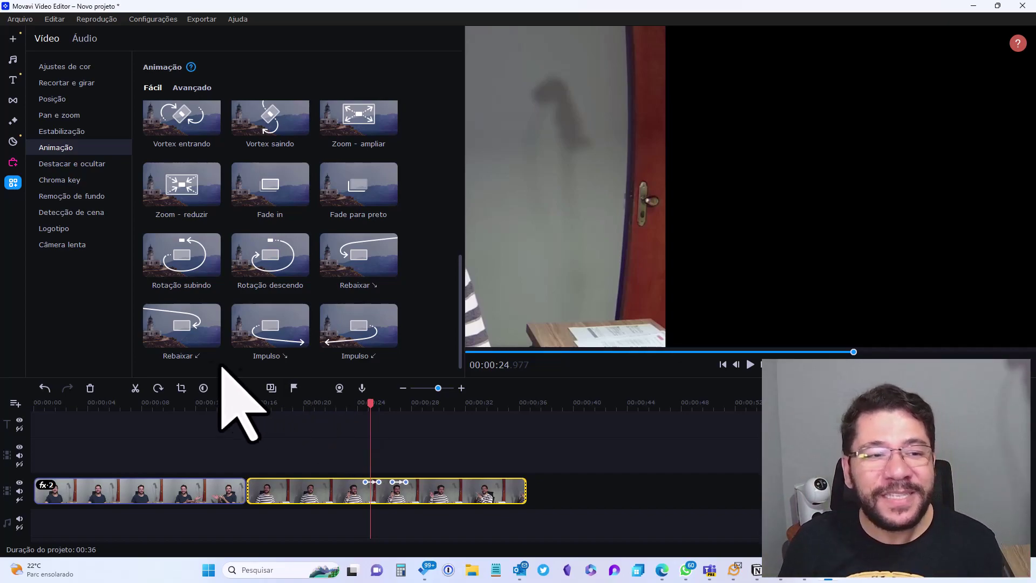
pyautogui.hotkey('ctrl', 'z')
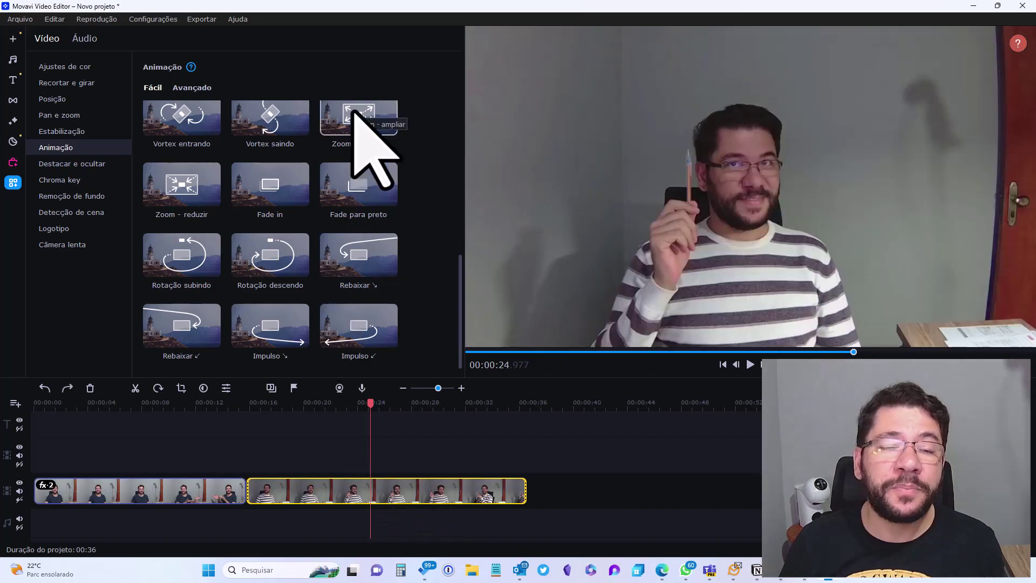
# - Apply a Retângulo desfocado mask at about 22 seconds and fit it tightly over the face
pyautogui.click(85, 164)
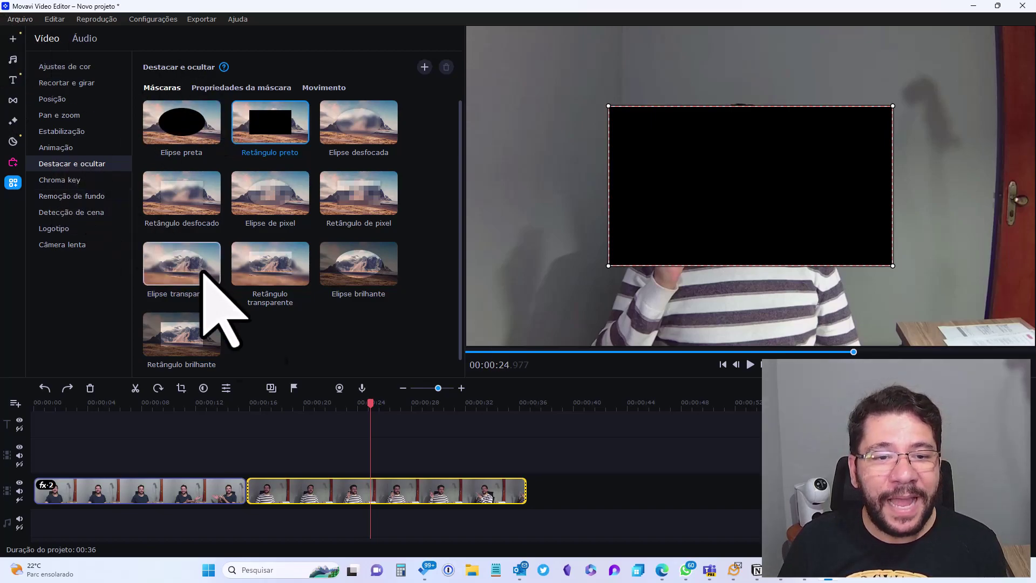
pyautogui.moveTo(370, 402); pyautogui.dragTo(344, 404)
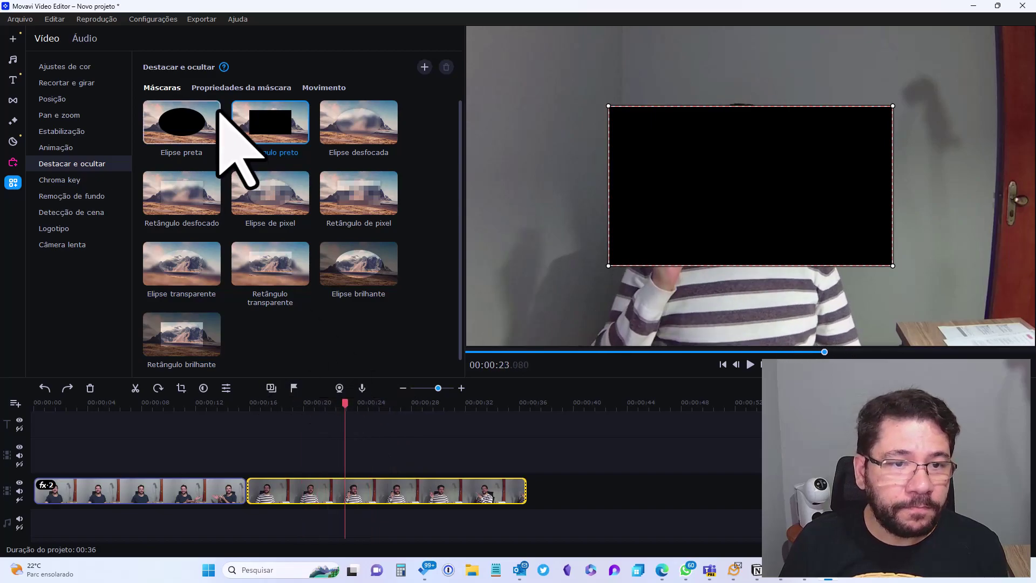
pyautogui.click(183, 203)
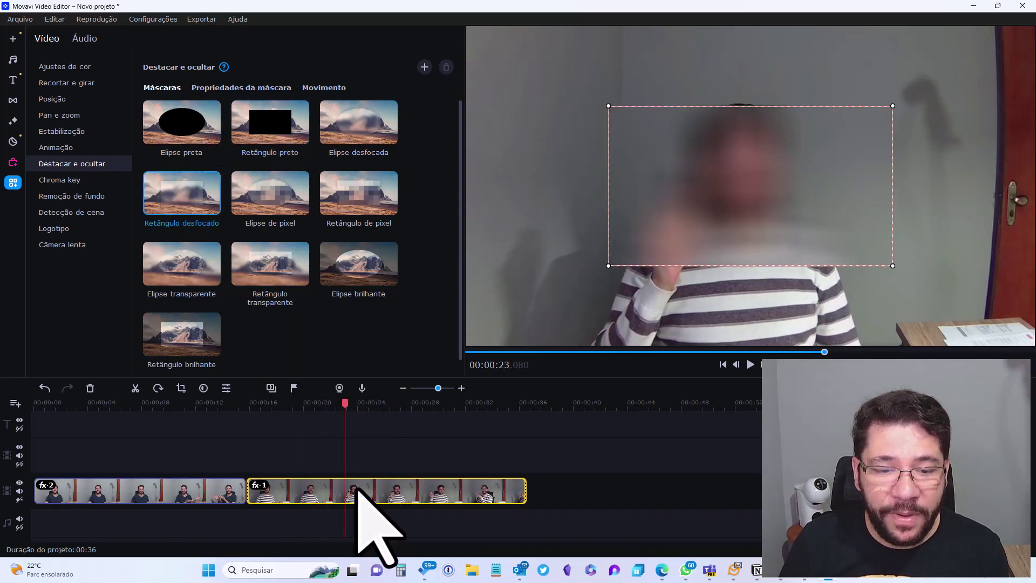
pyautogui.moveTo(763, 151); pyautogui.dragTo(744, 116)
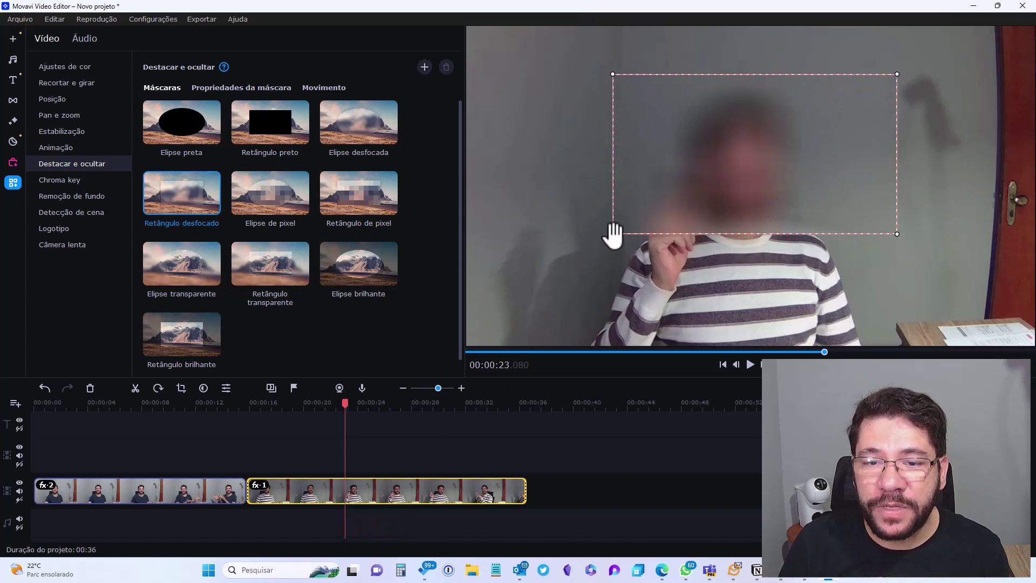
pyautogui.moveTo(612, 233); pyautogui.dragTo(665, 240)
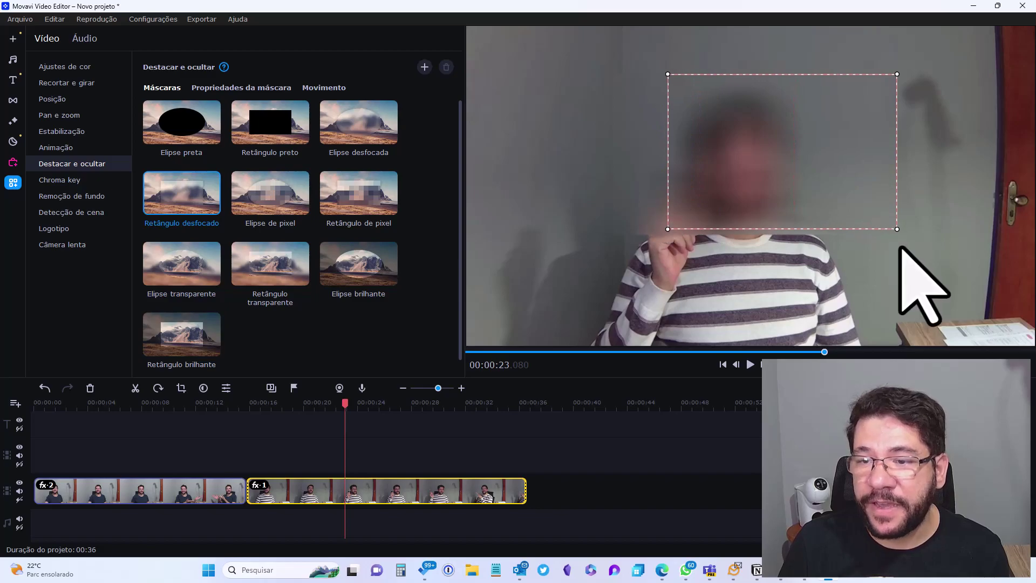
pyautogui.moveTo(895, 238); pyautogui.dragTo(824, 253)
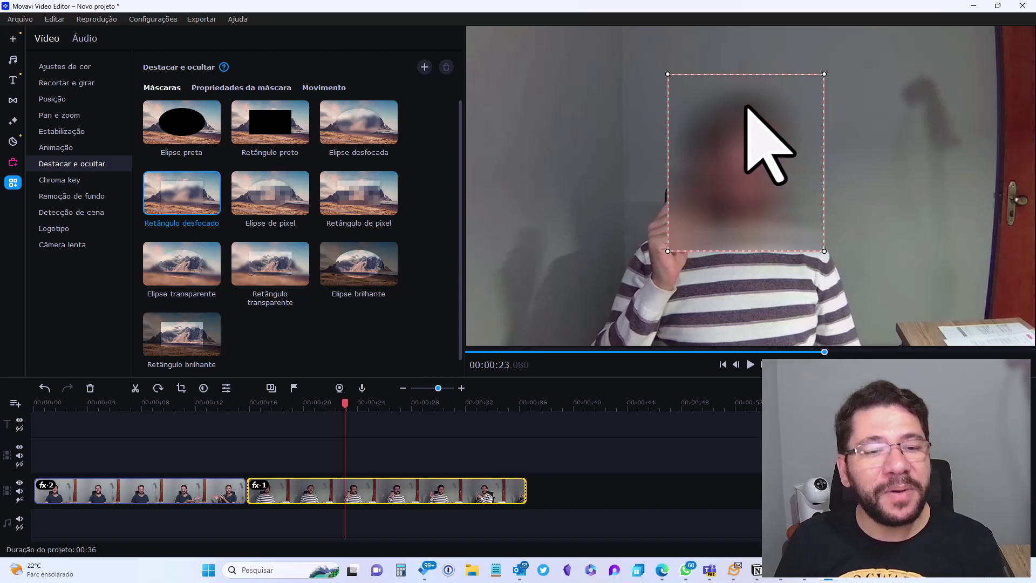
# - Switch the face mask to Elipse de pixel, preview it, then undo both mask changes
pyautogui.click(273, 204)
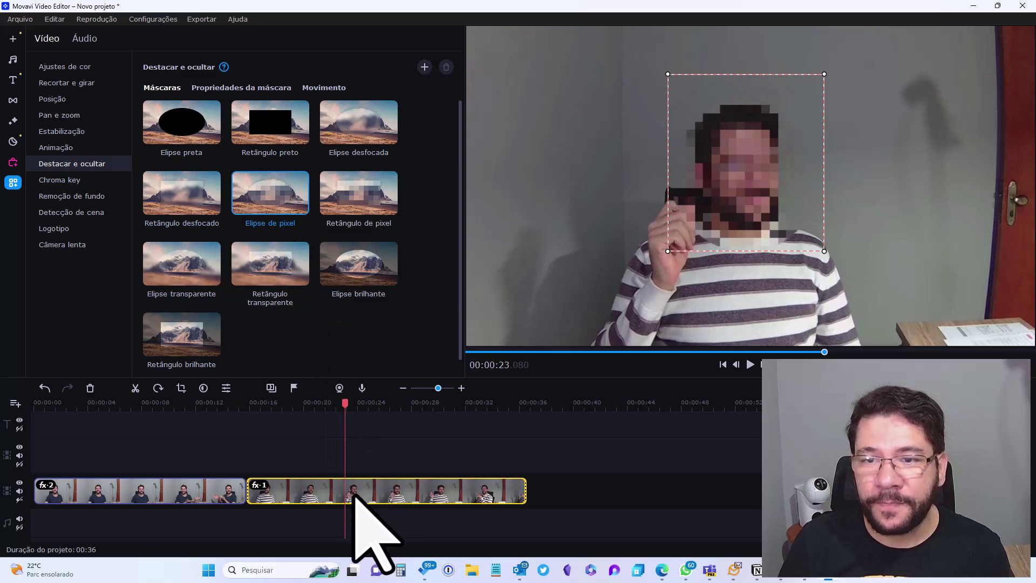
pyautogui.click(749, 365)
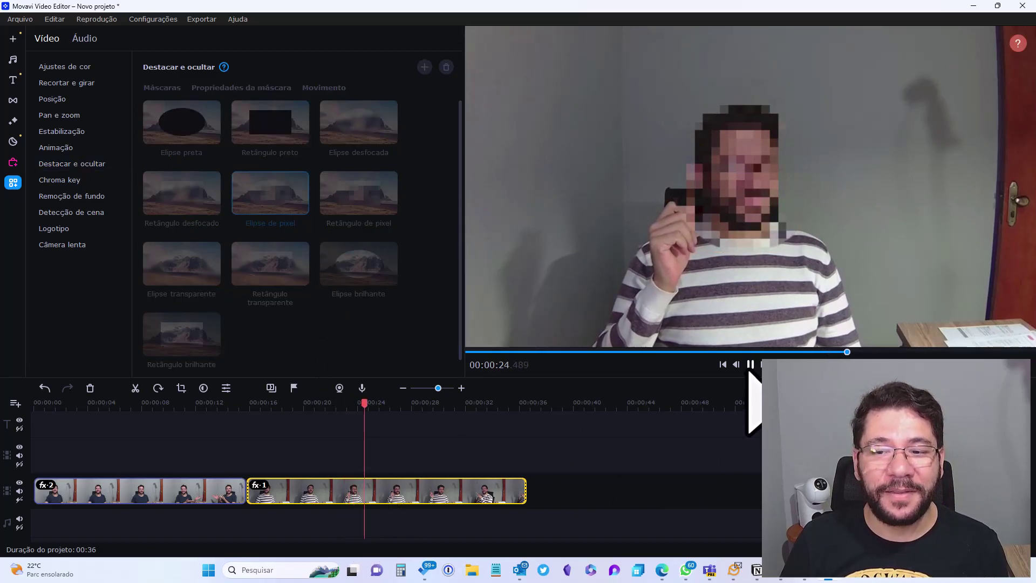
pyautogui.press('space')
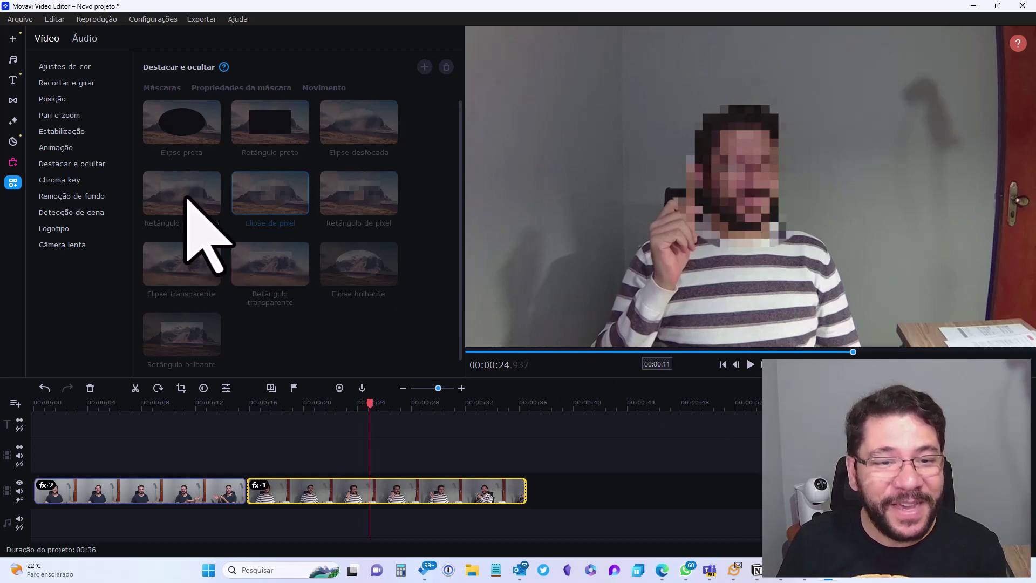
pyautogui.hotkey('ctrl', 'z')
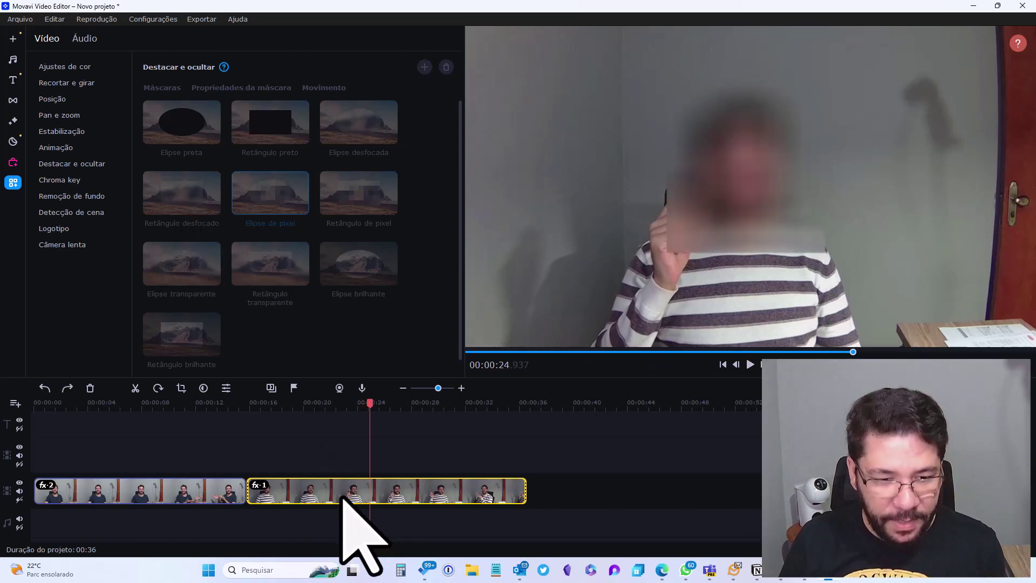
pyautogui.hotkey('ctrl', 'z')
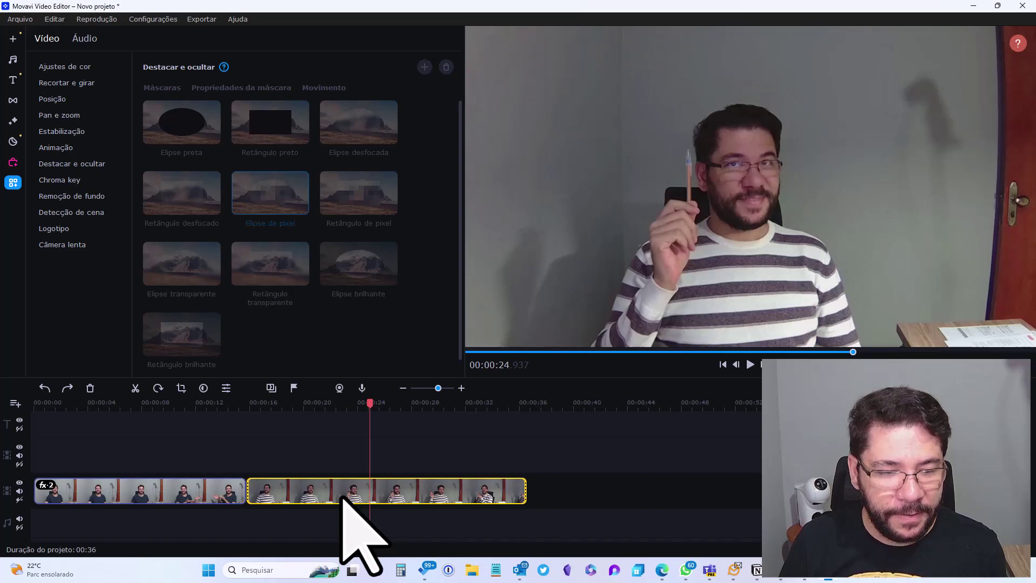
# - Delete the first clip and move the remaining clip to the start of the timeline
pyautogui.click(118, 492)
pyautogui.press('Delete')
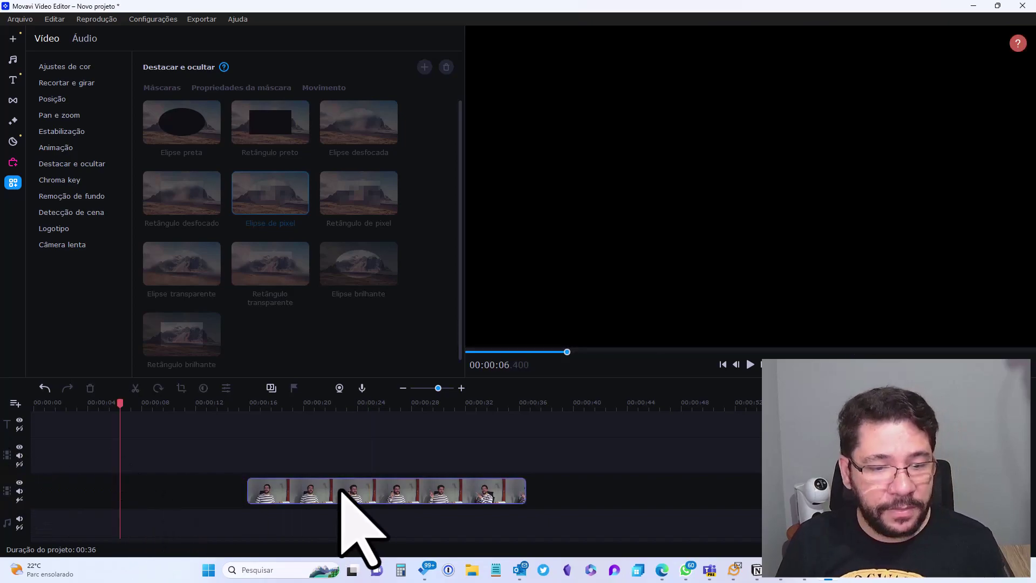
pyautogui.moveTo(340, 490); pyautogui.dragTo(104, 489)
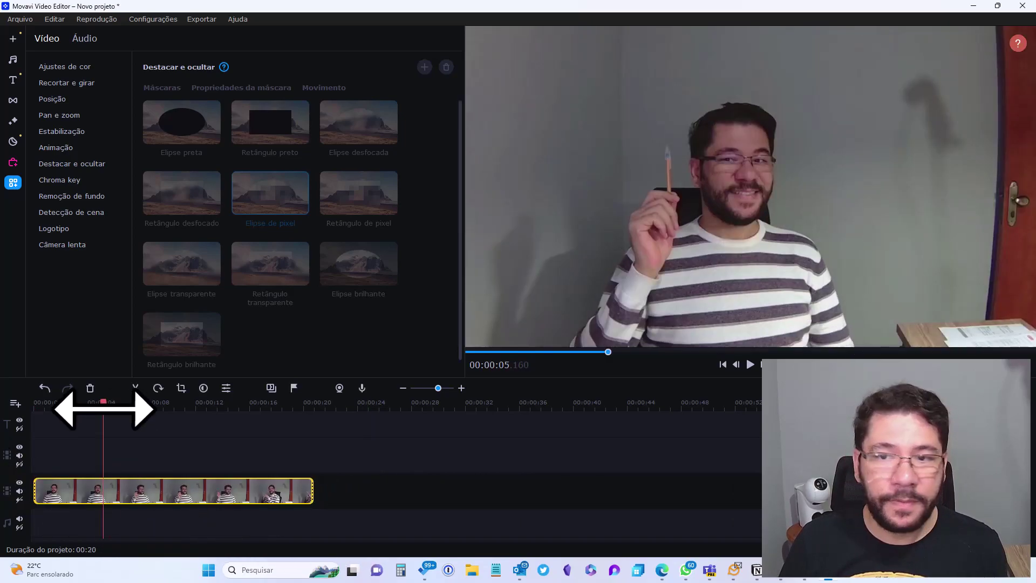
pyautogui.moveTo(103, 409); pyautogui.dragTo(73, 405)
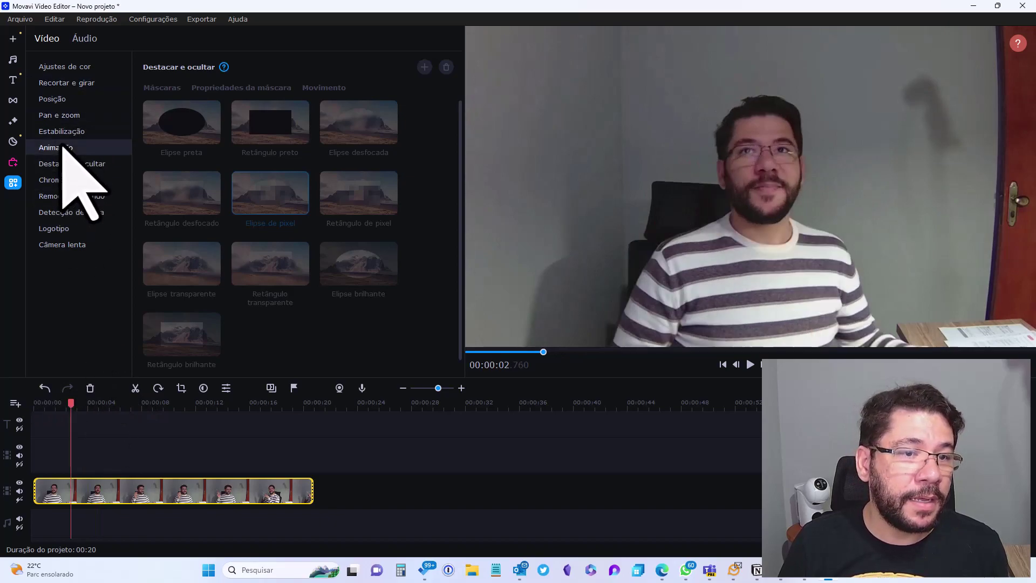
# - Apply a Retângulo brilhante highlight mask and resize it to frame the face
pyautogui.click(70, 115)
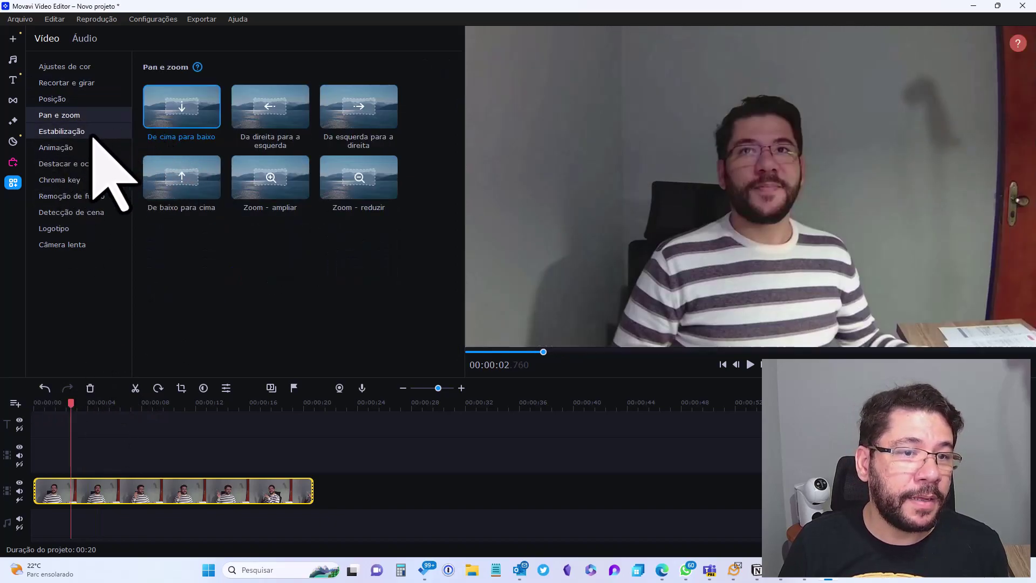
pyautogui.click(72, 163)
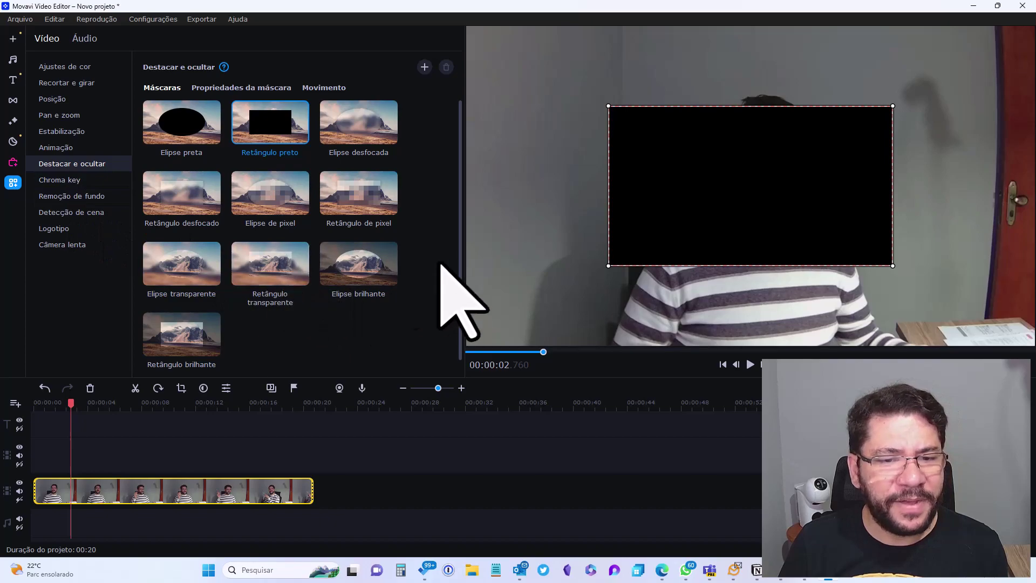
pyautogui.click(184, 334)
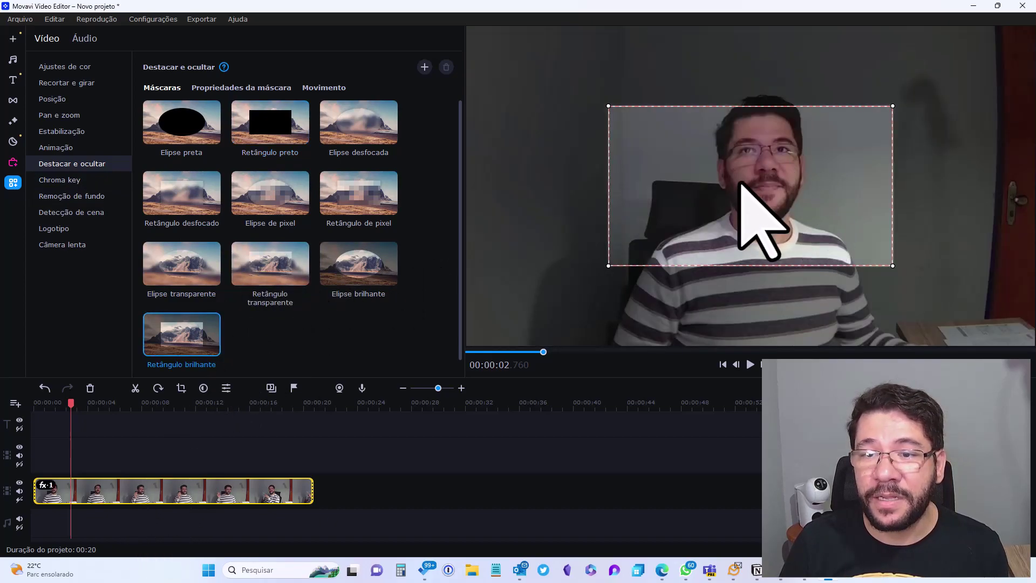
pyautogui.moveTo(740, 182); pyautogui.dragTo(782, 161)
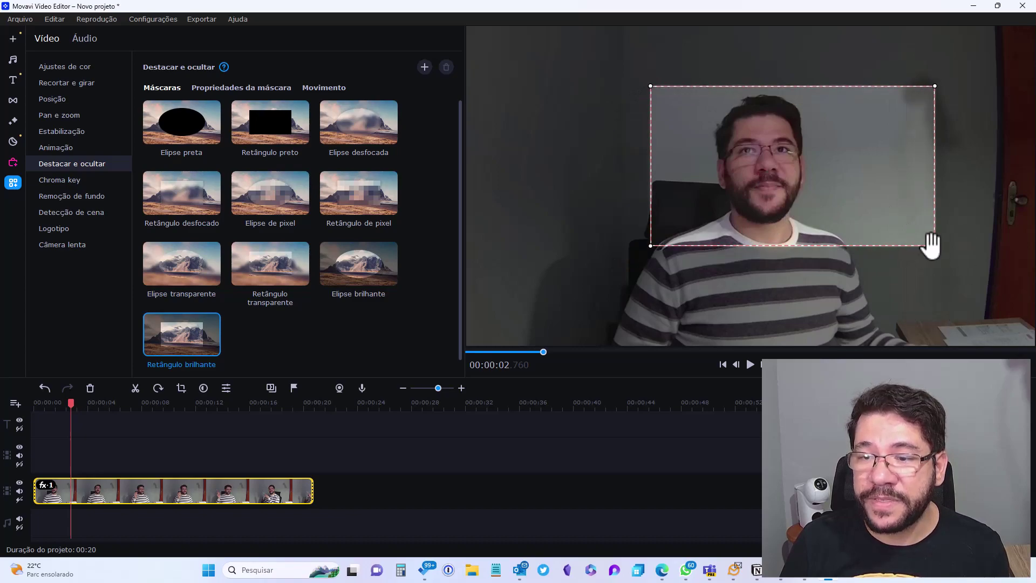
pyautogui.moveTo(933, 245); pyautogui.dragTo(815, 231)
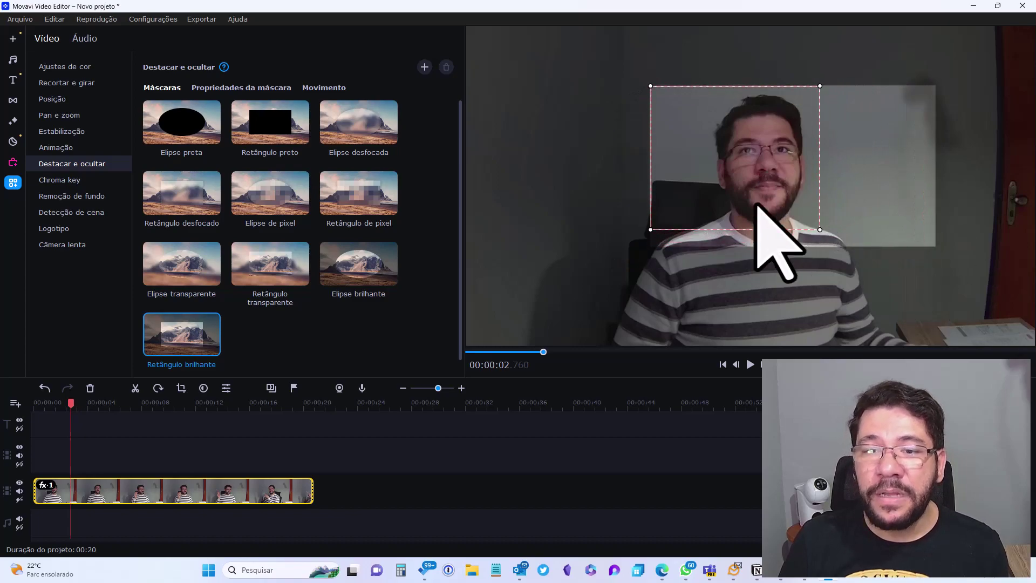
pyautogui.moveTo(649, 230); pyautogui.dragTo(675, 234)
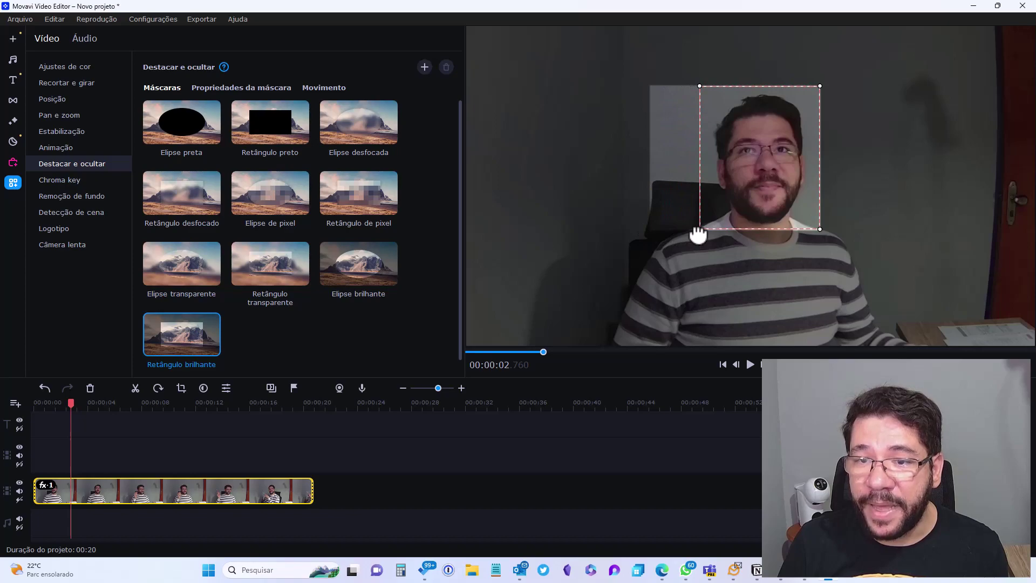
# - Preview the highlight mask from 2.4 seconds, then undo it until the clip is unmasked
pyautogui.click(65, 402)
pyautogui.moveTo(64, 402); pyautogui.dragTo(62, 402)
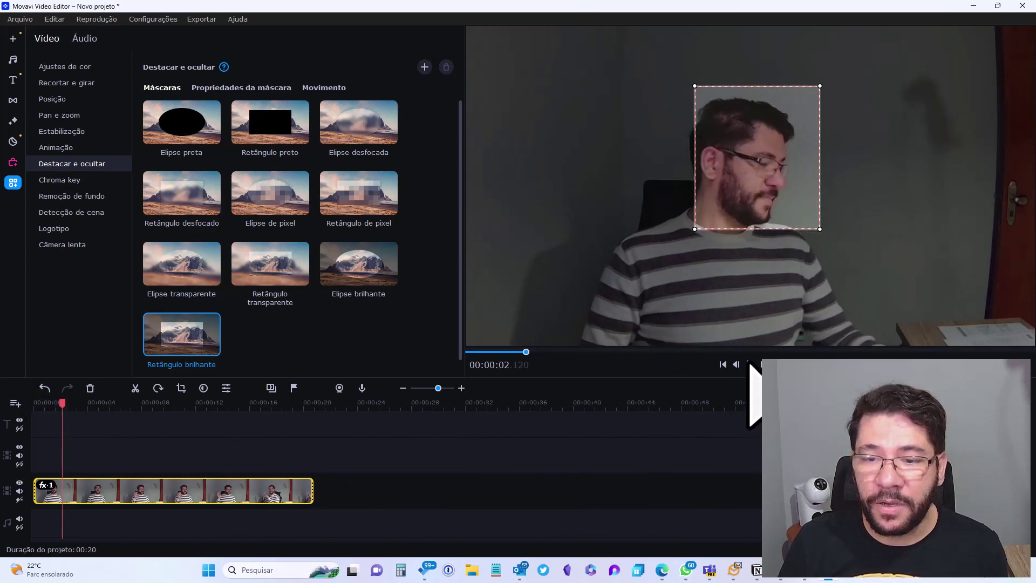
pyautogui.press('space')
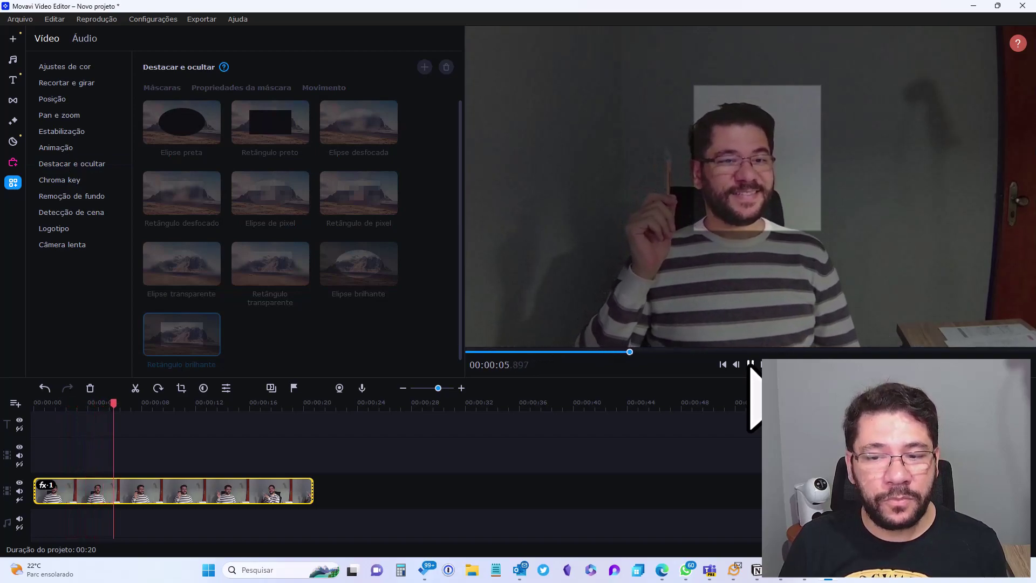
pyautogui.click(749, 364)
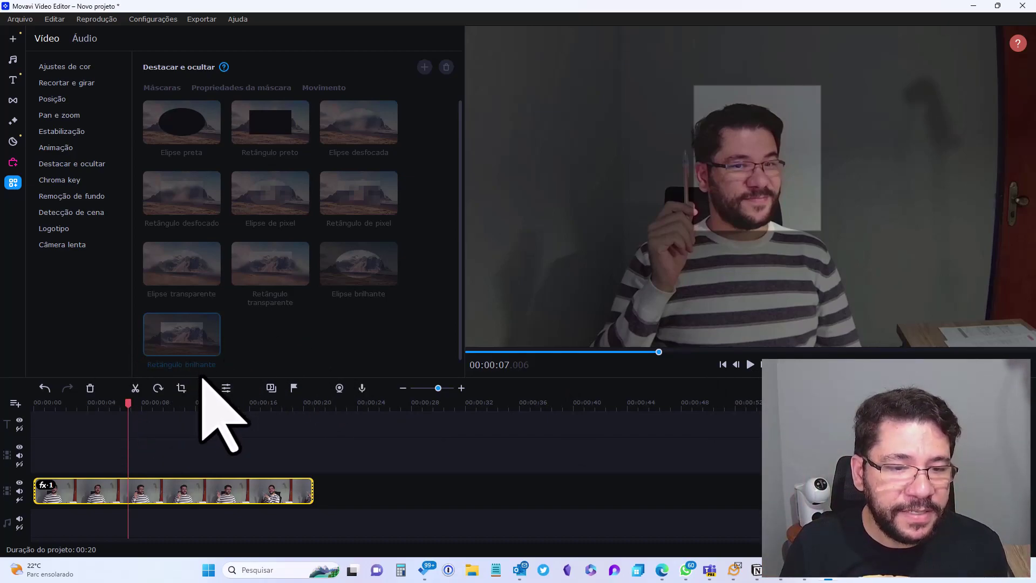
pyautogui.hotkey('ctrl', 'z')
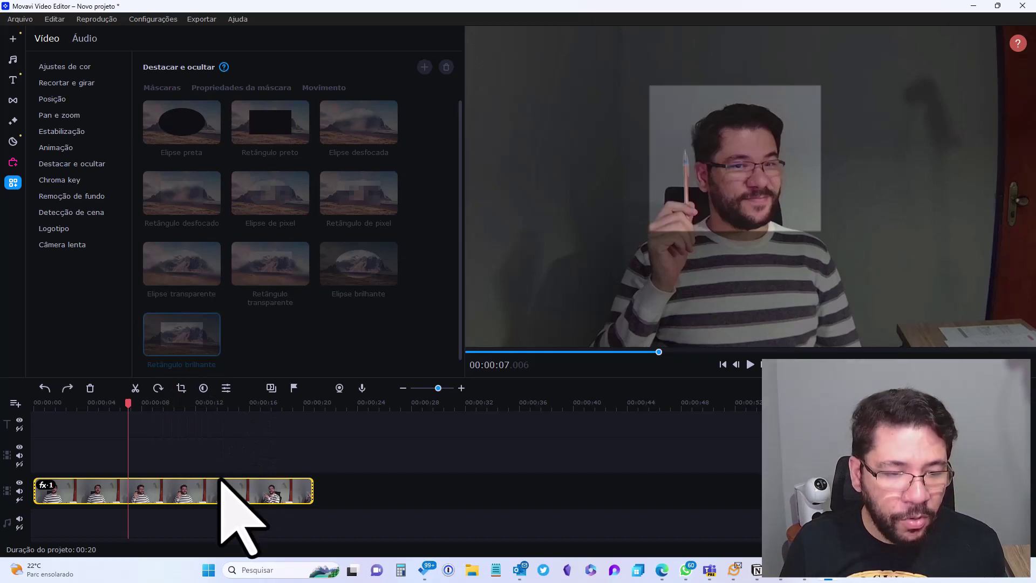
pyautogui.hotkey('ctrl', 'z')
pyautogui.hotkey('ctrl', 'z')
pyautogui.hotkey('ctrl', 'z')
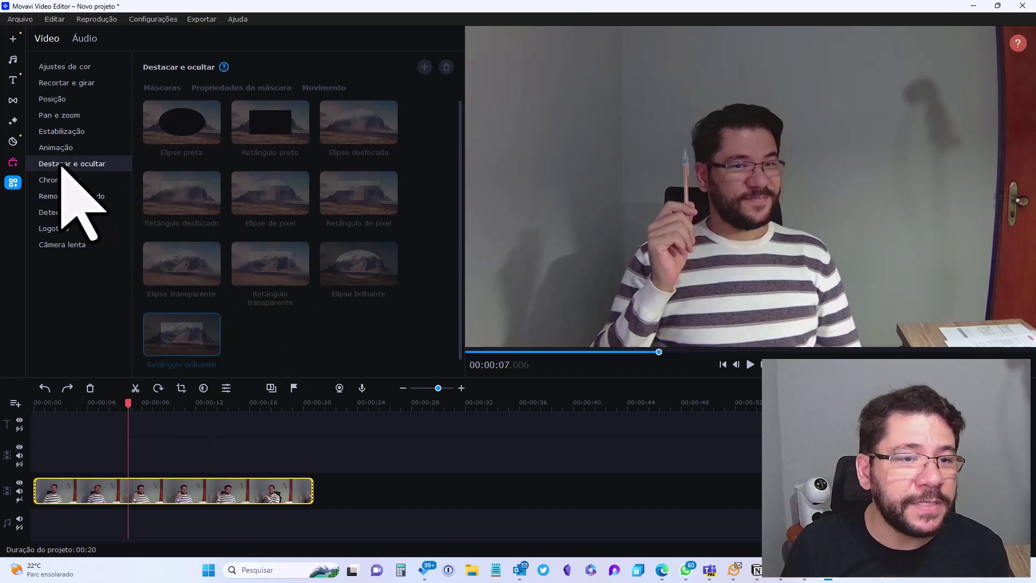
# - Redo the last change, open Chroma key, then show the Arquivos library with the two mp4 recordings
pyautogui.hotkey('ctrl', 'y')
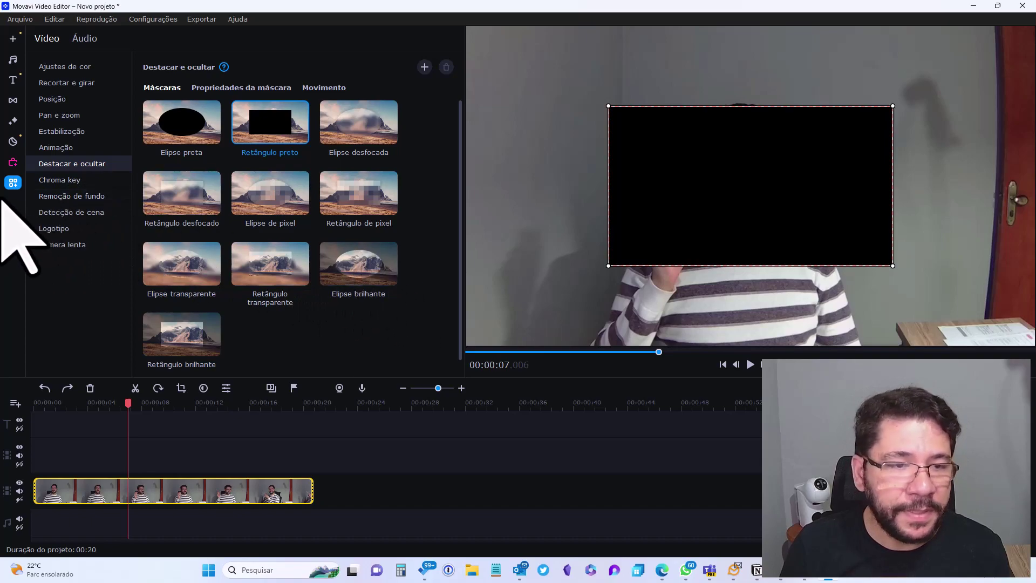
pyautogui.click(61, 180)
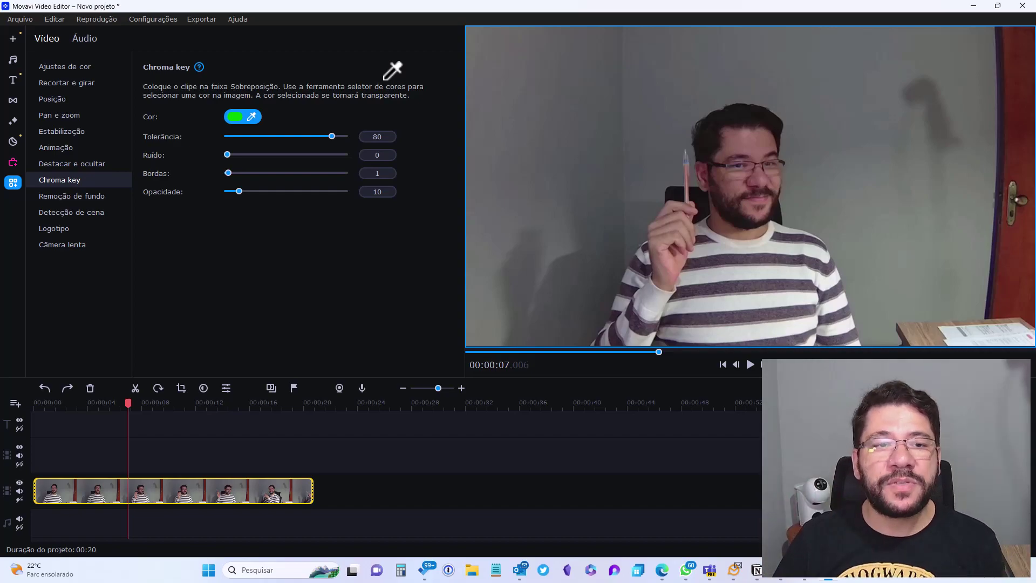
pyautogui.click(13, 38)
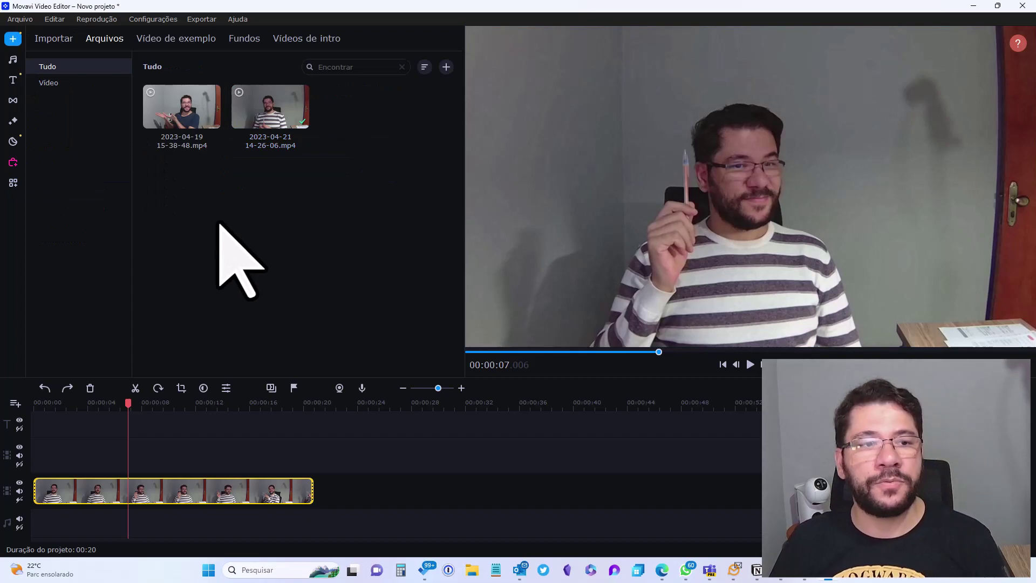
# - Import Tela verde - 1.mp4 from Vídeos > Recursos > Tela verde into the media library
pyautogui.rightClick(216, 200)
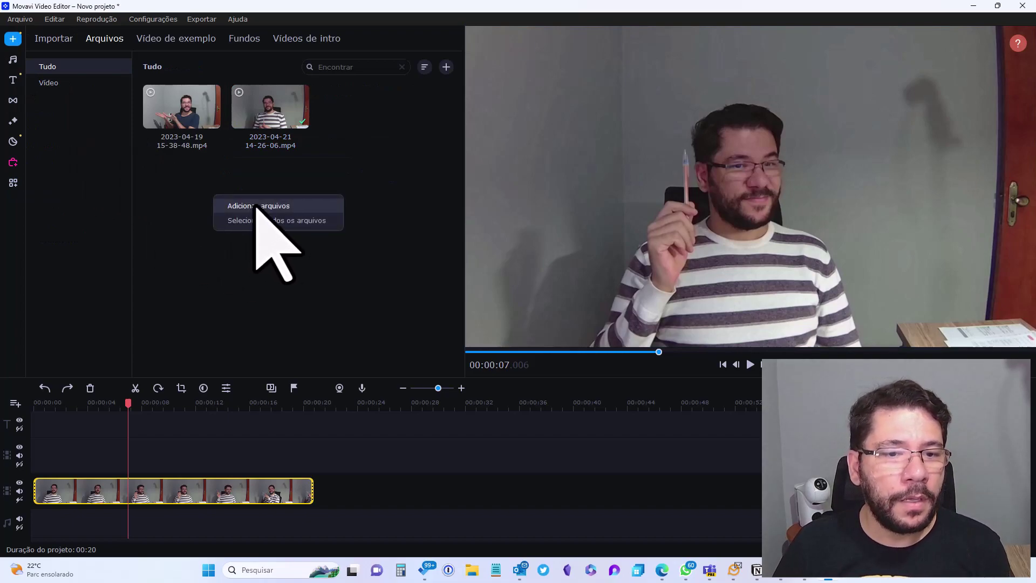
pyautogui.press('Escape')
pyautogui.click(44, 226)
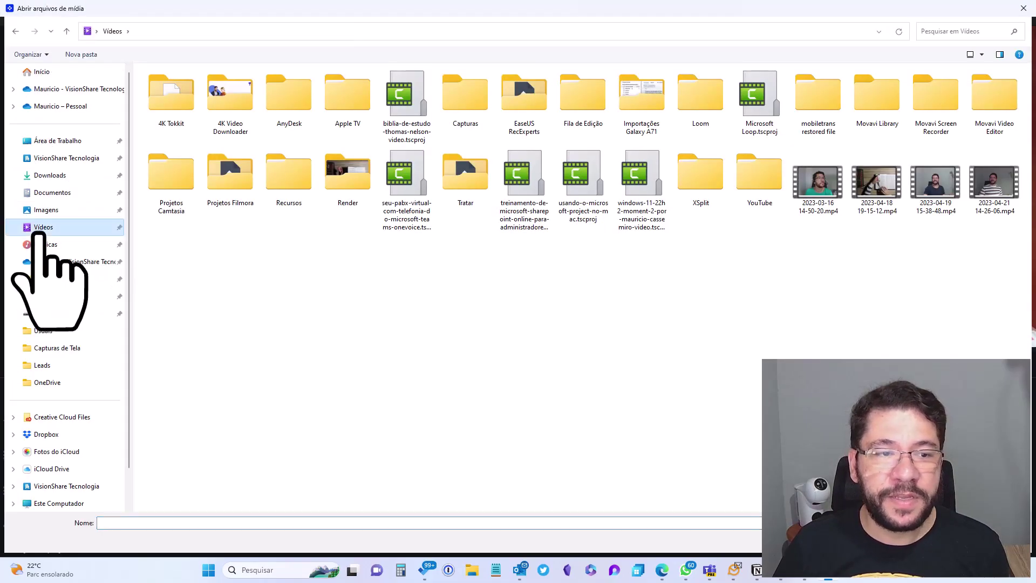
pyautogui.doubleClick(302, 189)
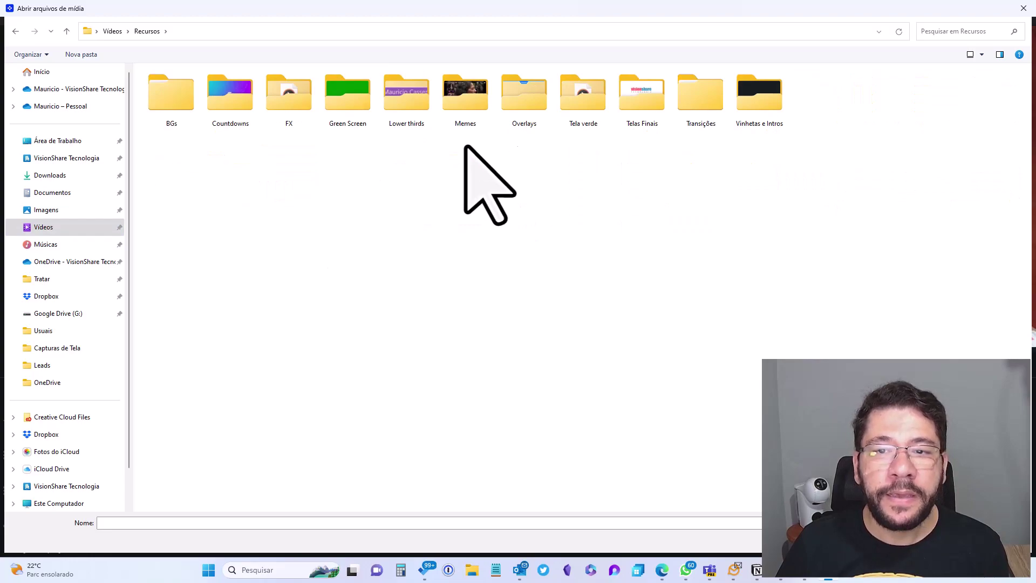
pyautogui.doubleClick(590, 105)
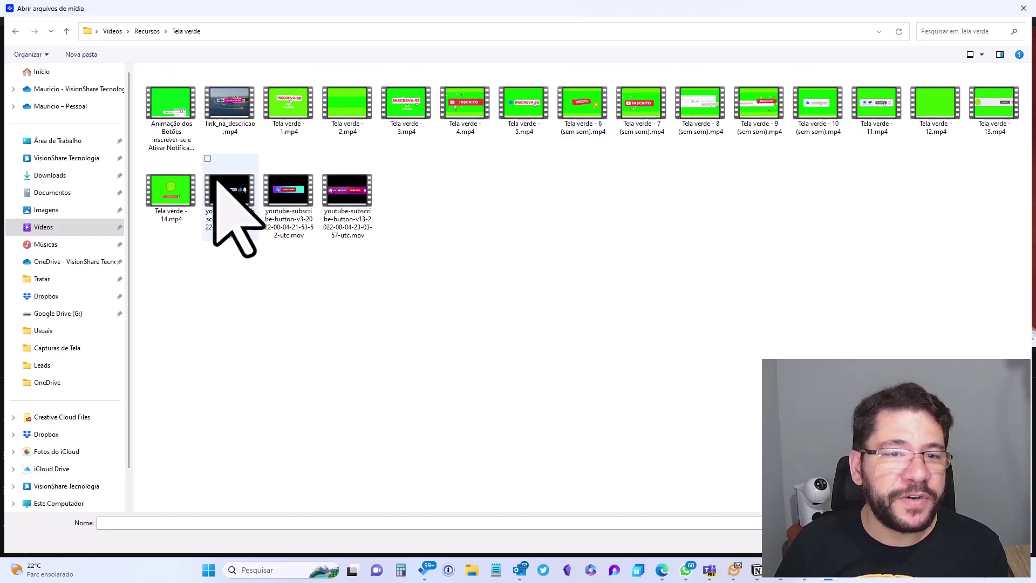
pyautogui.click(281, 128)
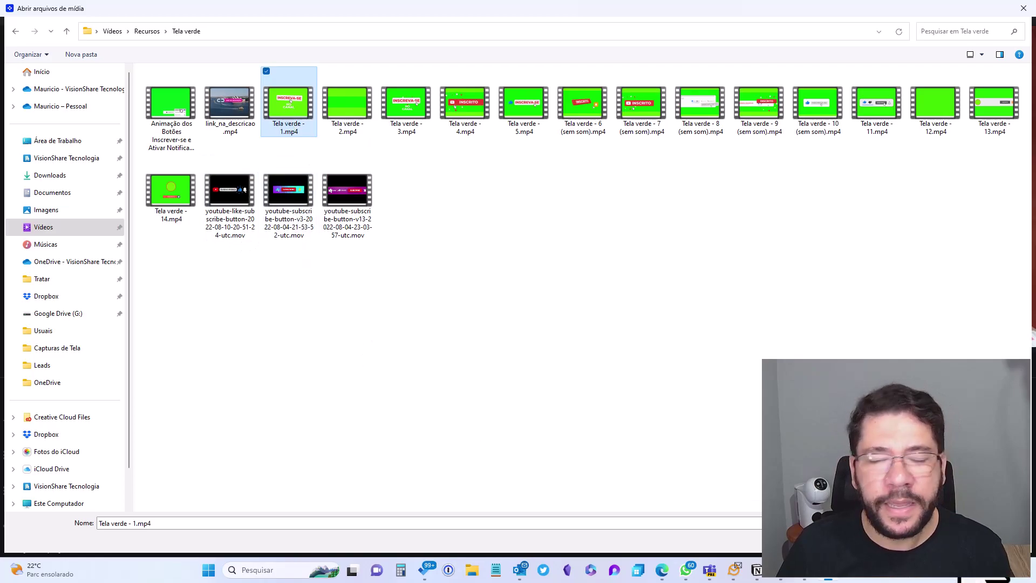
pyautogui.press('Return')
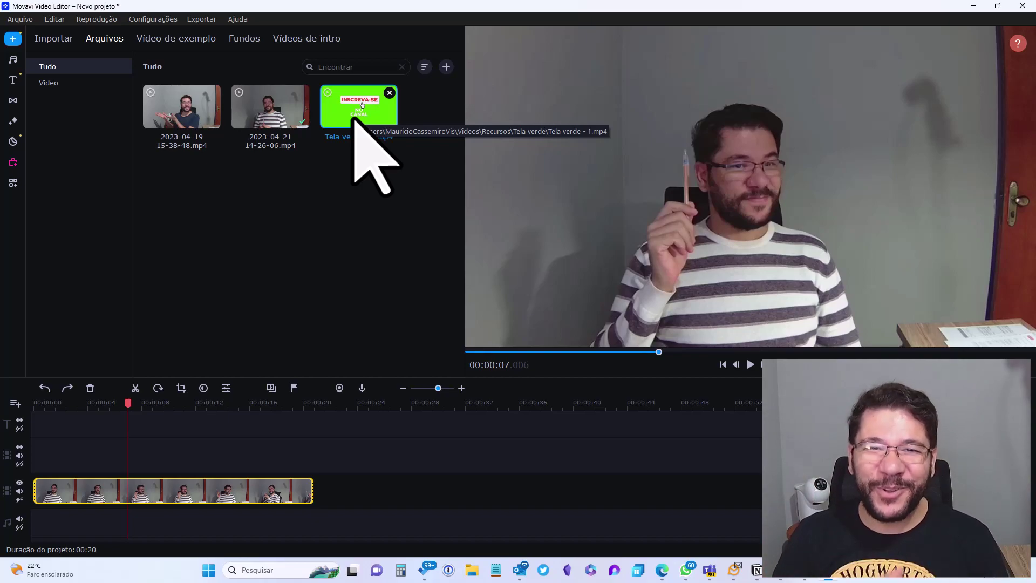
# - Drop Tela verde - 1.mp4 on an overlay track at 00:00:07 and scrub to about 9 seconds
pyautogui.moveTo(355, 119); pyautogui.dragTo(131, 456)
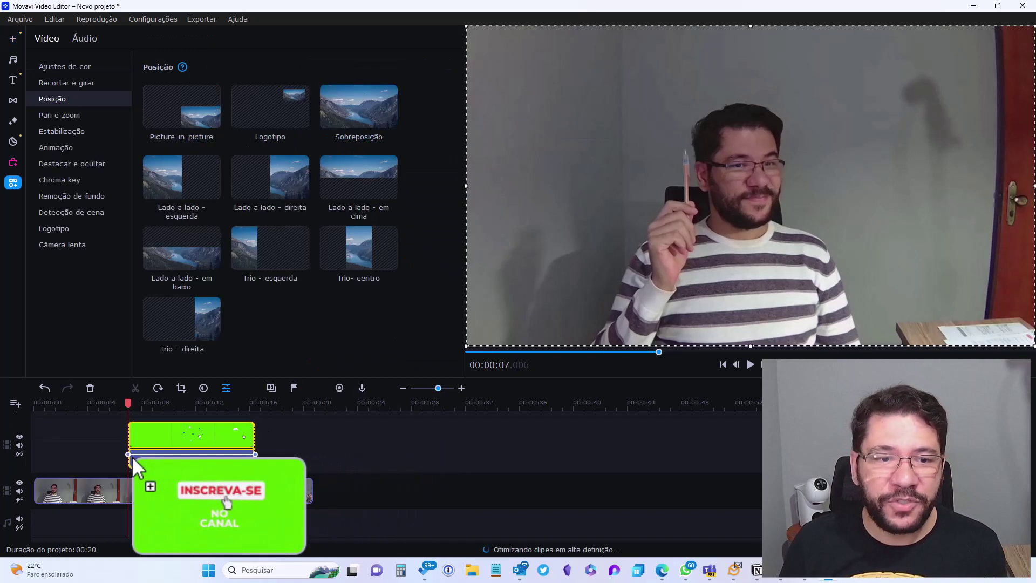
pyautogui.moveTo(128, 402); pyautogui.dragTo(236, 415)
pyautogui.moveTo(198, 418); pyautogui.dragTo(120, 418)
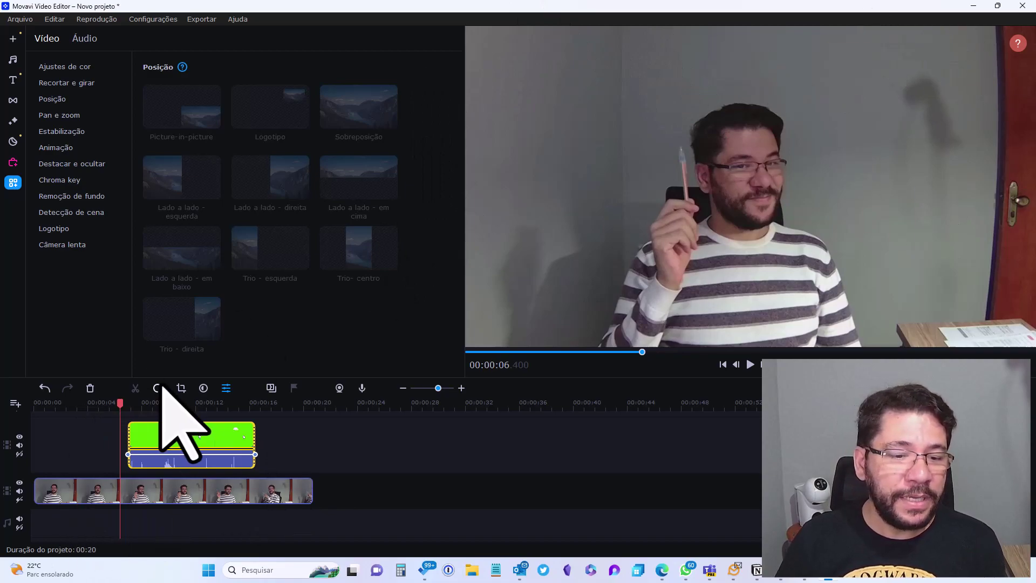
pyautogui.moveTo(120, 404); pyautogui.dragTo(141, 404)
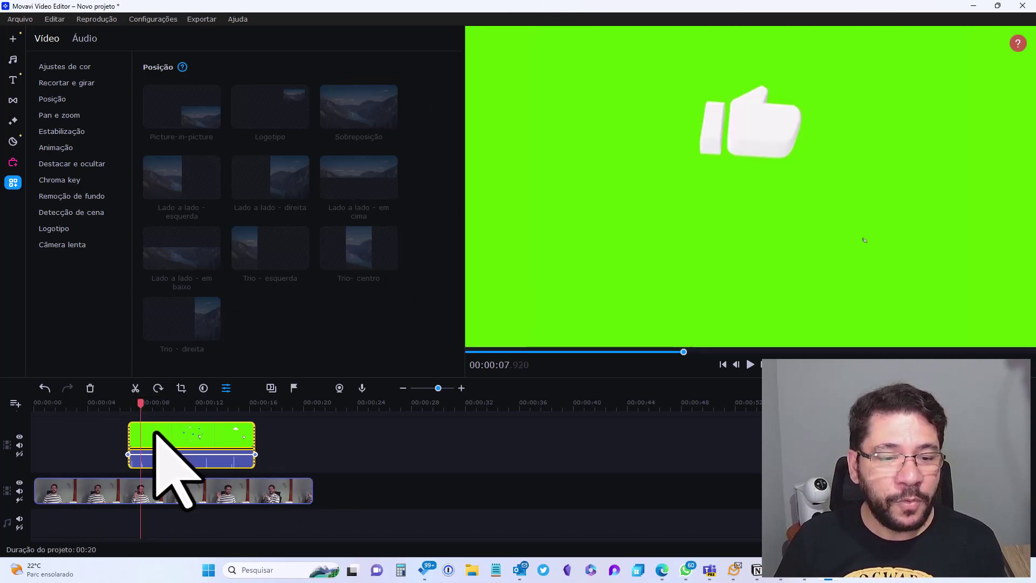
pyautogui.click(155, 435)
# - Apply Chroma key using the green picked from the preview, with tolerance 80
pyautogui.click(56, 179)
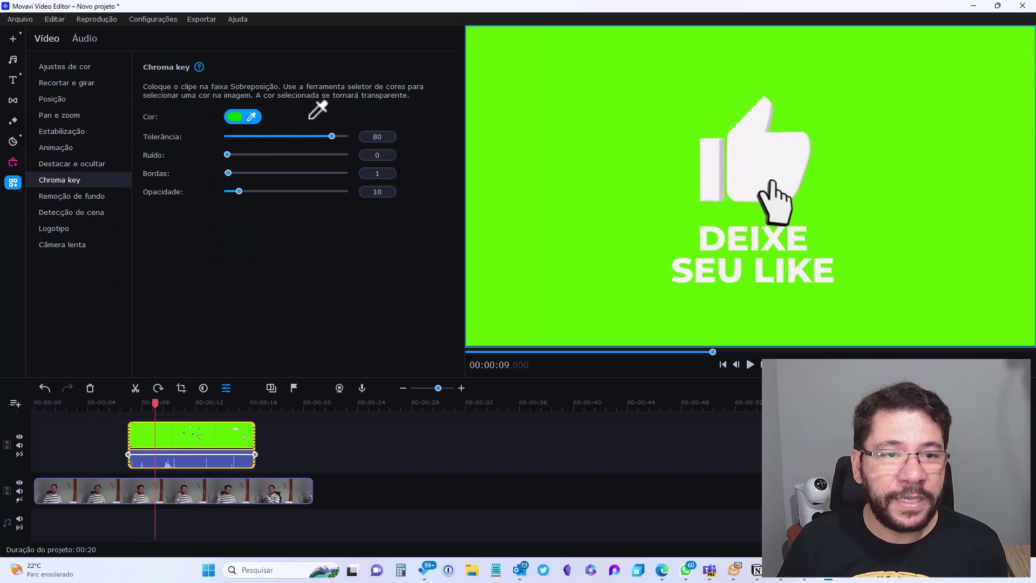
pyautogui.click(252, 117)
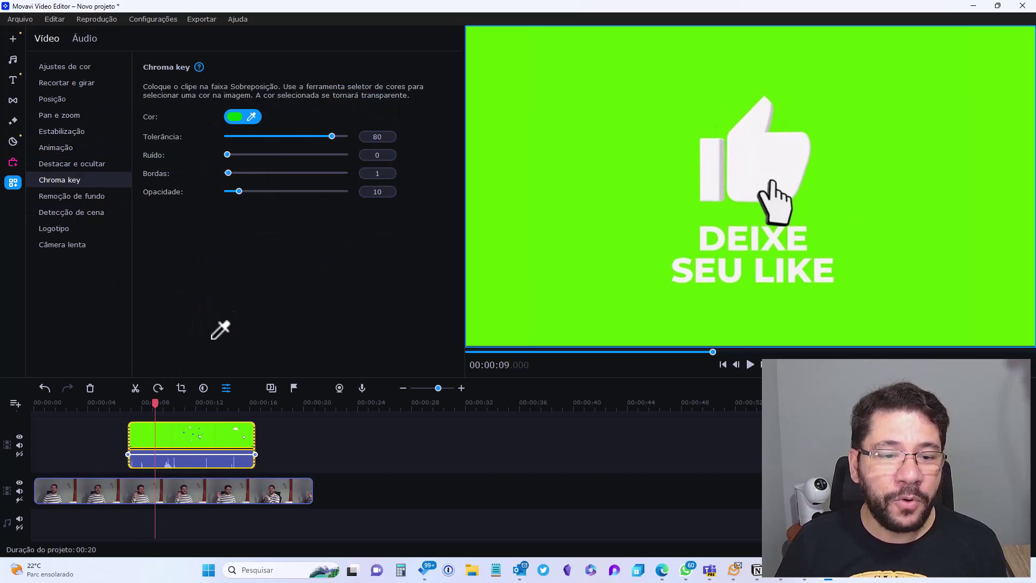
pyautogui.click(566, 180)
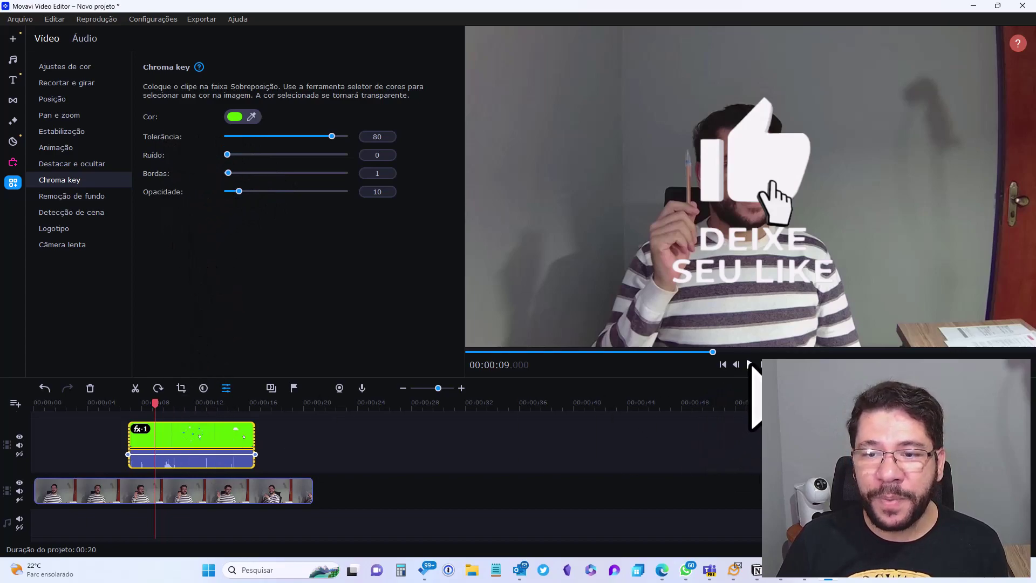
pyautogui.click(749, 364)
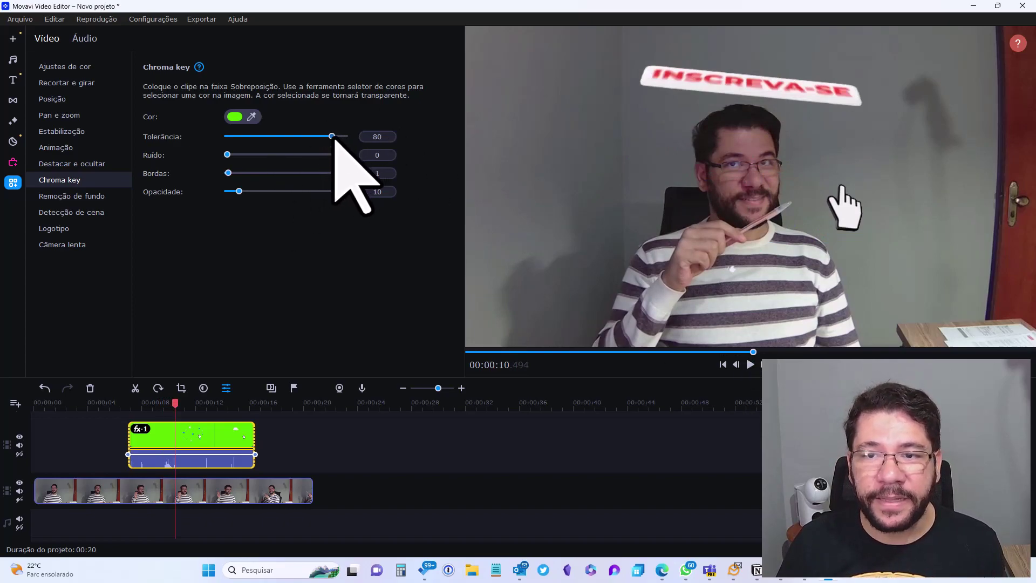
pyautogui.moveTo(335, 138); pyautogui.dragTo(249, 143)
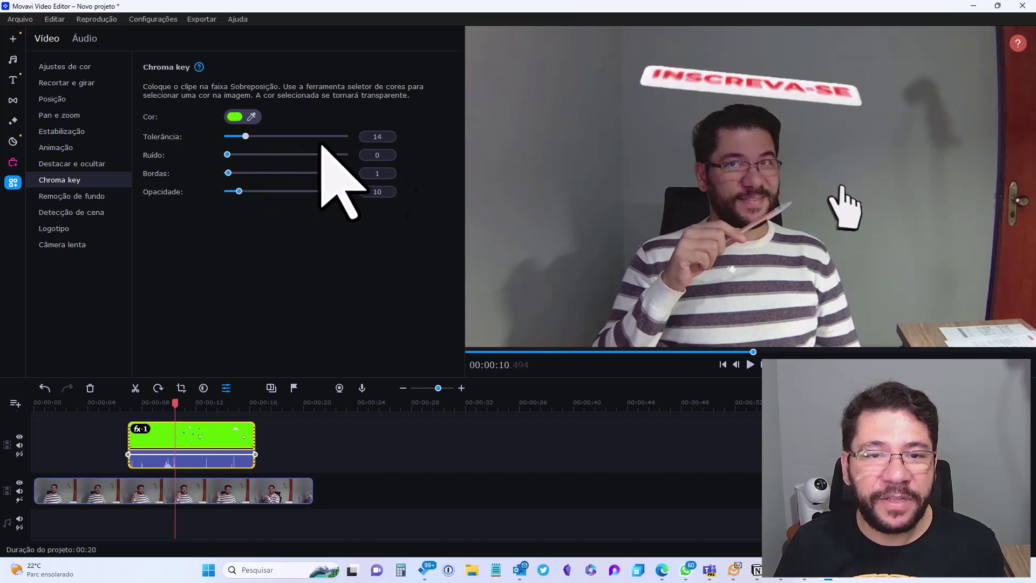
pyautogui.click(381, 138)
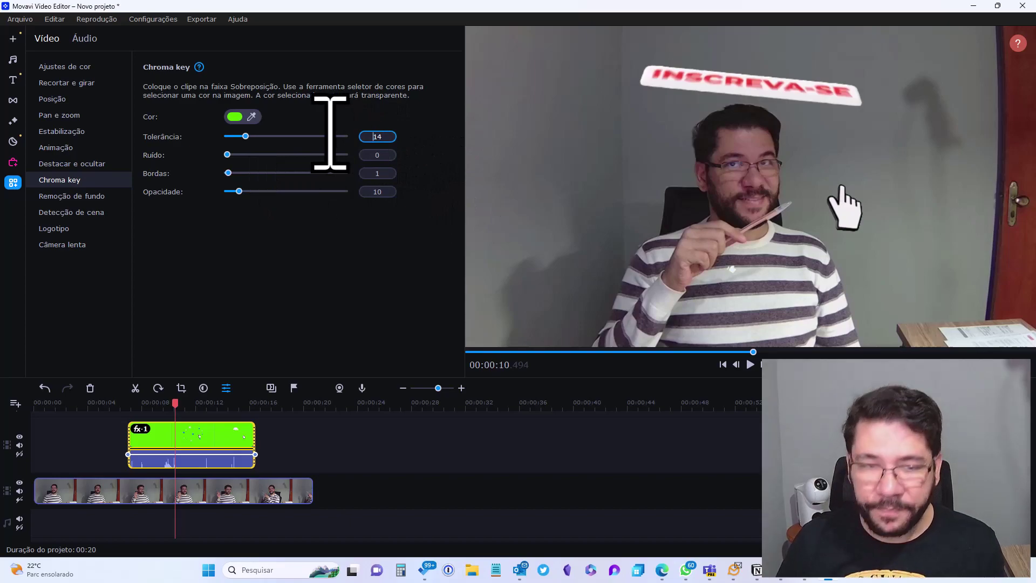
pyautogui.doubleClick(378, 136)
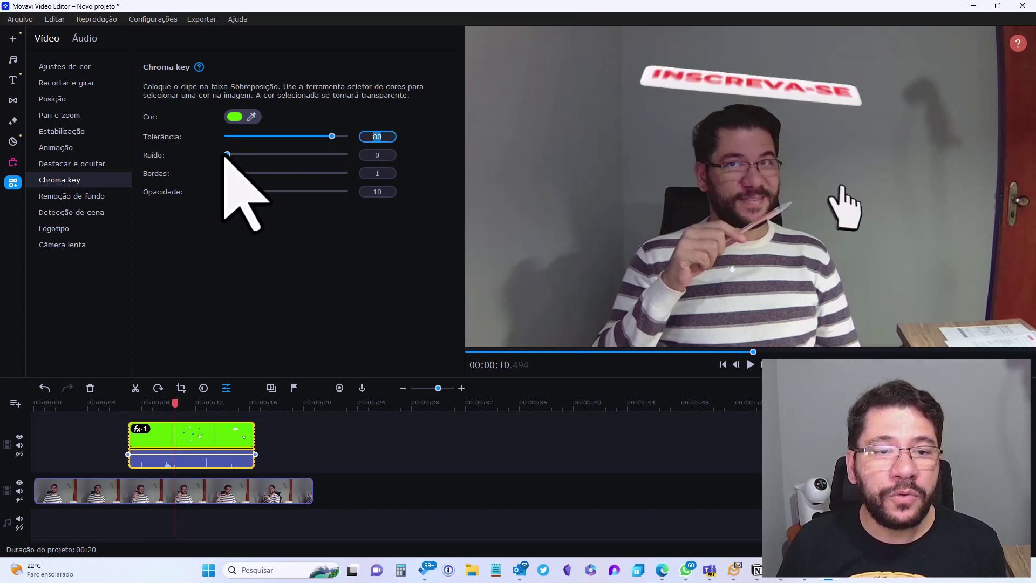
# - Raise the key's noise setting and reset its edge setting to zero
pyautogui.moveTo(229, 159); pyautogui.dragTo(322, 161)
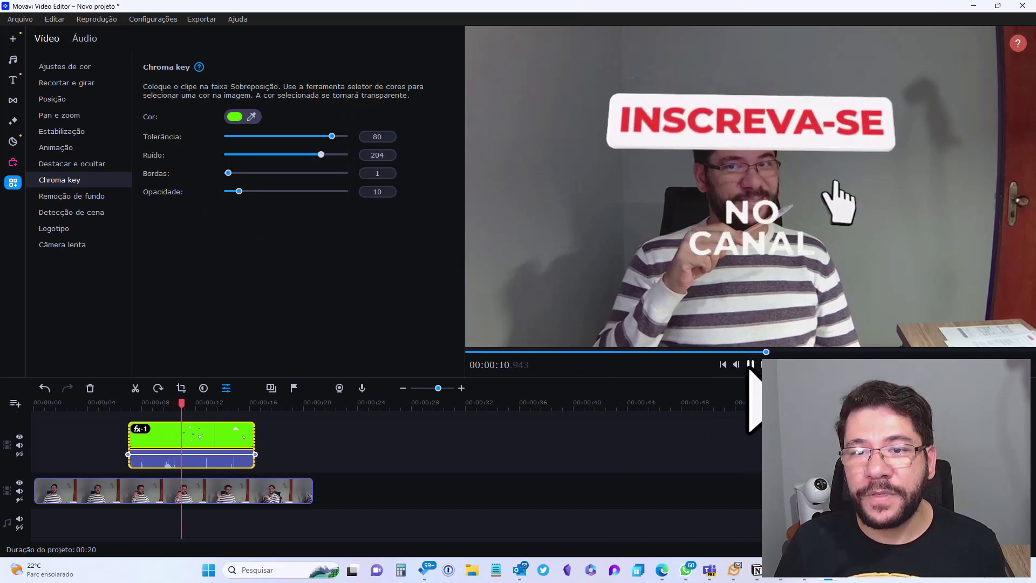
pyautogui.click(749, 364)
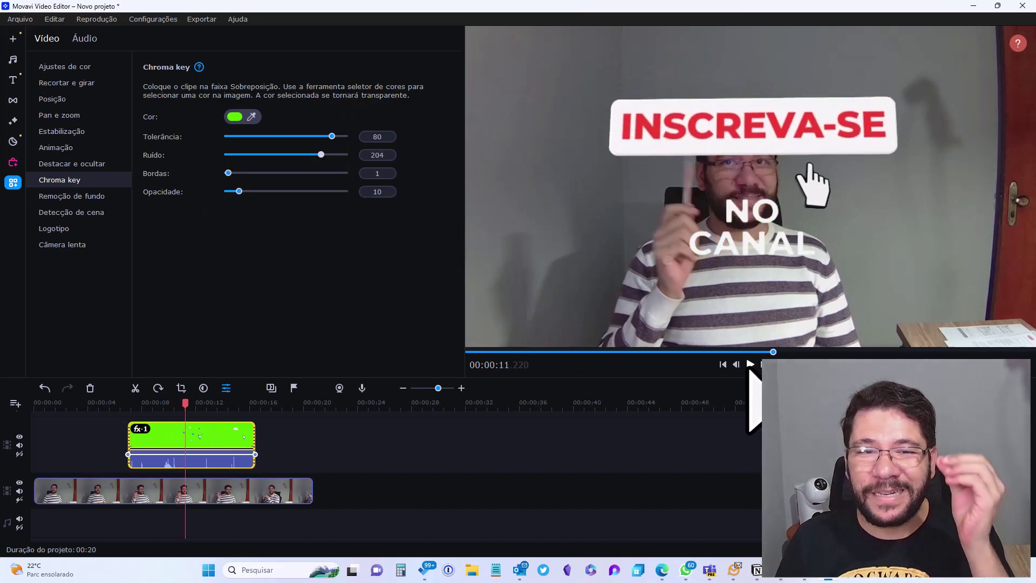
pyautogui.doubleClick(387, 156)
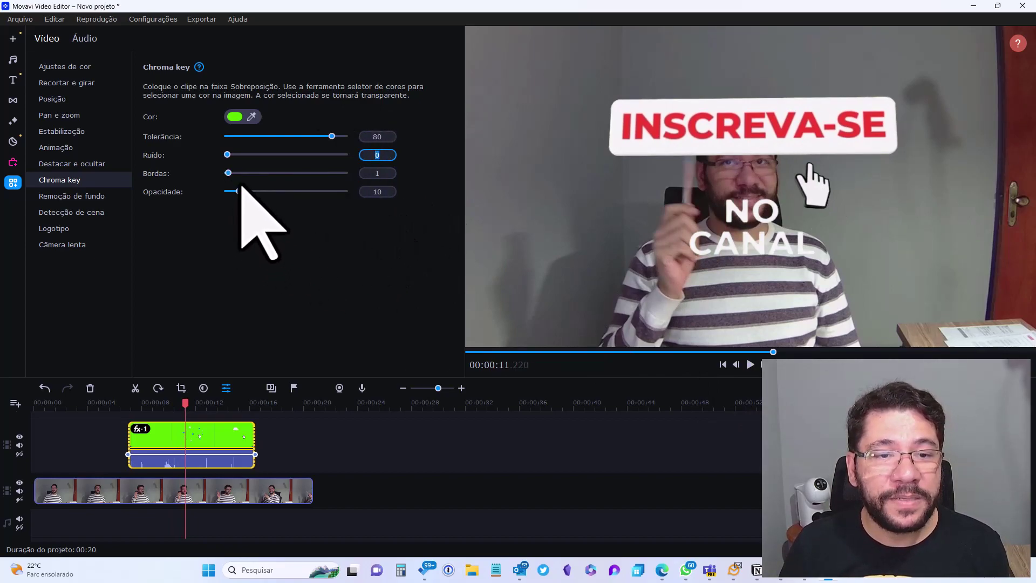
pyautogui.moveTo(229, 174)
pyautogui.mouseDown()
pyautogui.moveTo(320, 174)
pyautogui.moveTo(180, 180)
pyautogui.moveTo(267, 183)
pyautogui.moveTo(227, 190)
pyautogui.mouseUp()
pyautogui.doubleClick(374, 174)
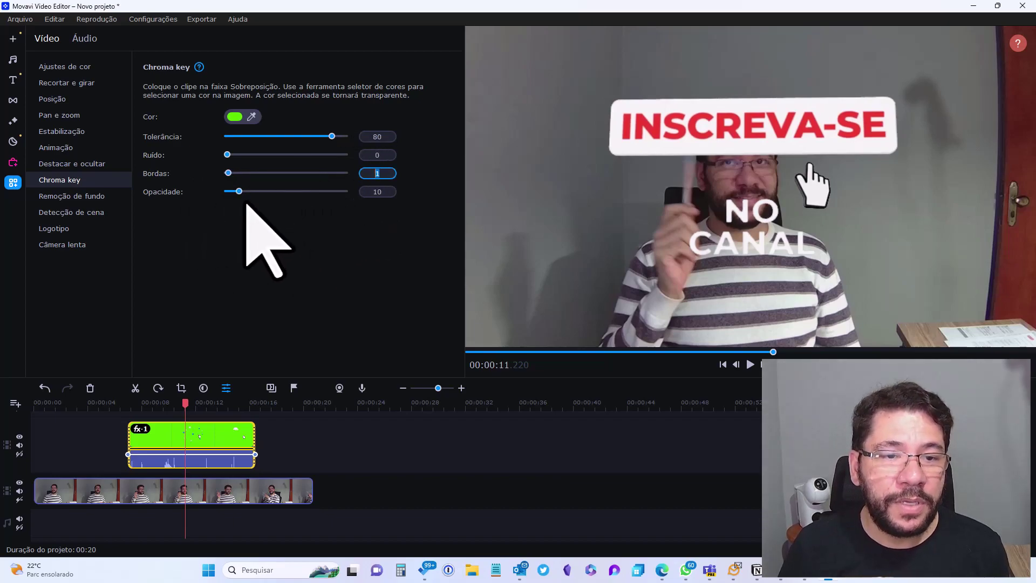
# - Set the chroma key opacity to 10 and show the overlay clip's properties
pyautogui.moveTo(240, 192); pyautogui.dragTo(291, 193)
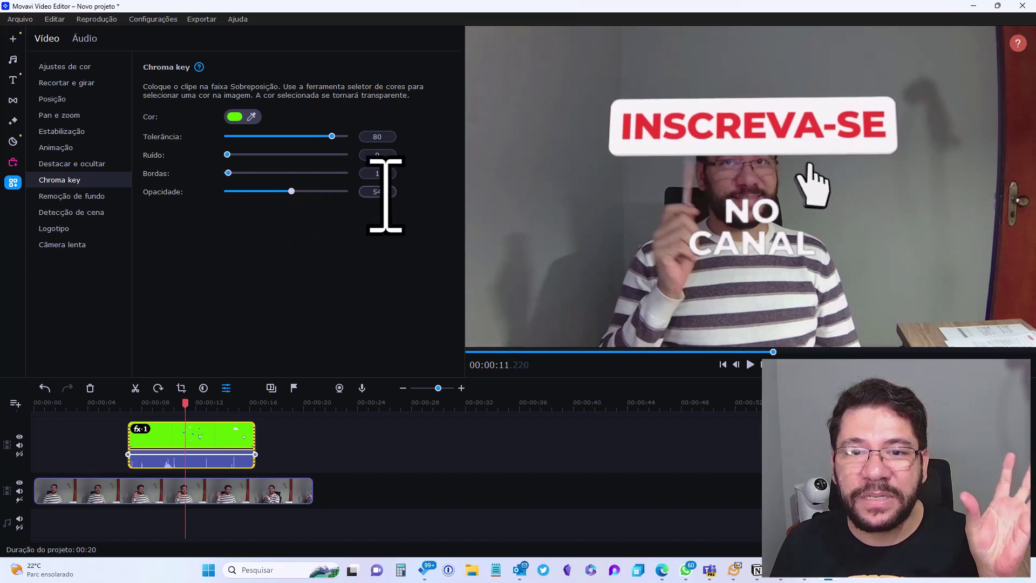
pyautogui.doubleClick(379, 191)
pyautogui.write('10')
pyautogui.press('Return')
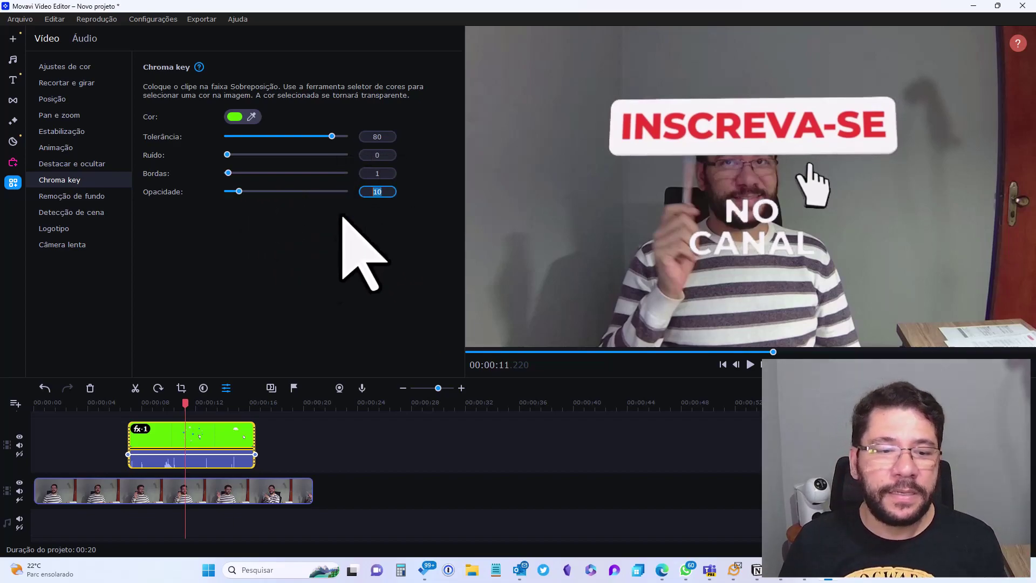
pyautogui.click(692, 162)
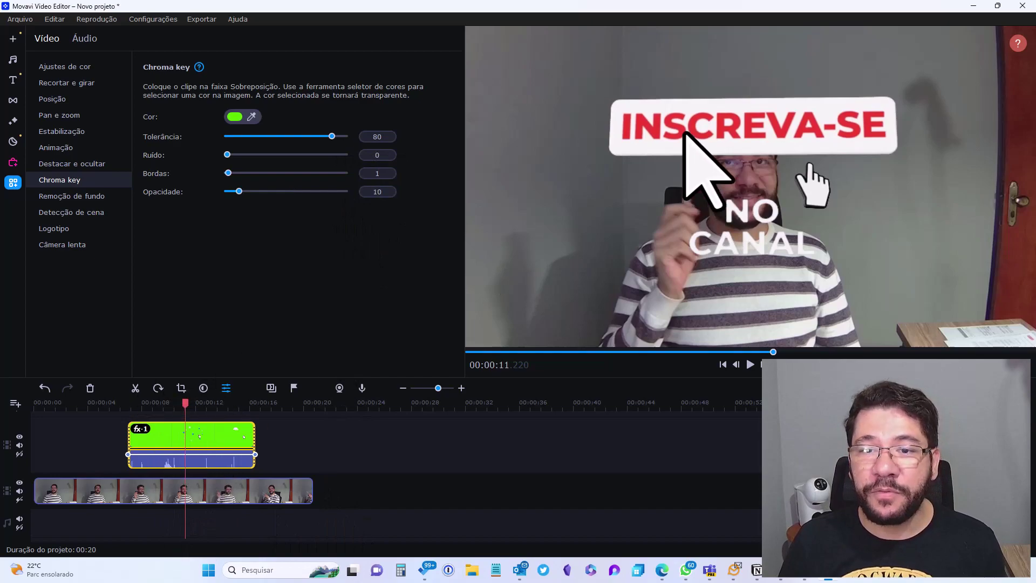
pyautogui.click(222, 435)
pyautogui.click(223, 434)
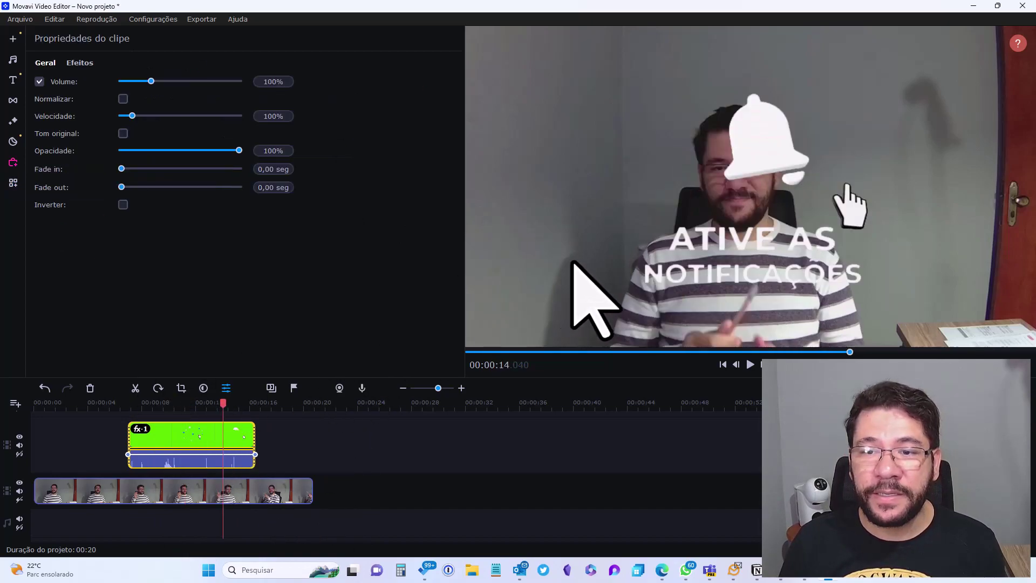
# - Show the overlay clip's general settings and nudge it slightly earlier on the timeline
pyautogui.click(184, 437)
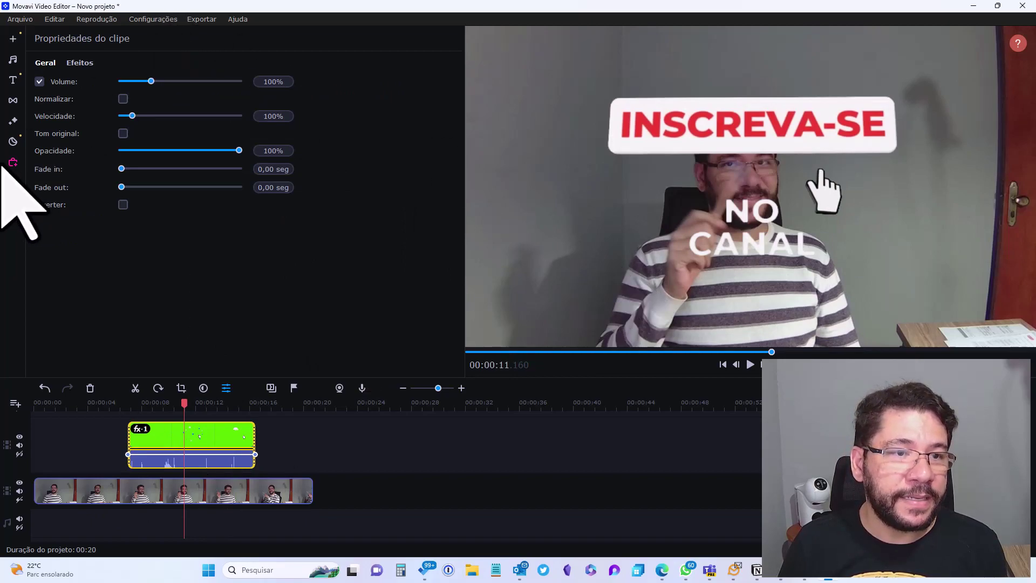
pyautogui.rightClick(172, 445)
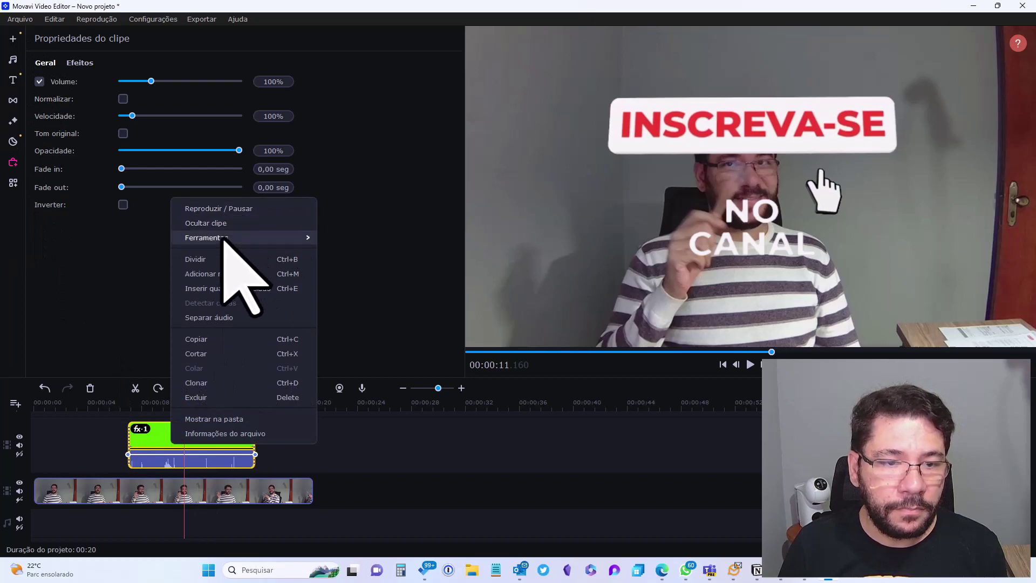
pyautogui.moveTo(220, 240)
pyautogui.click(382, 236)
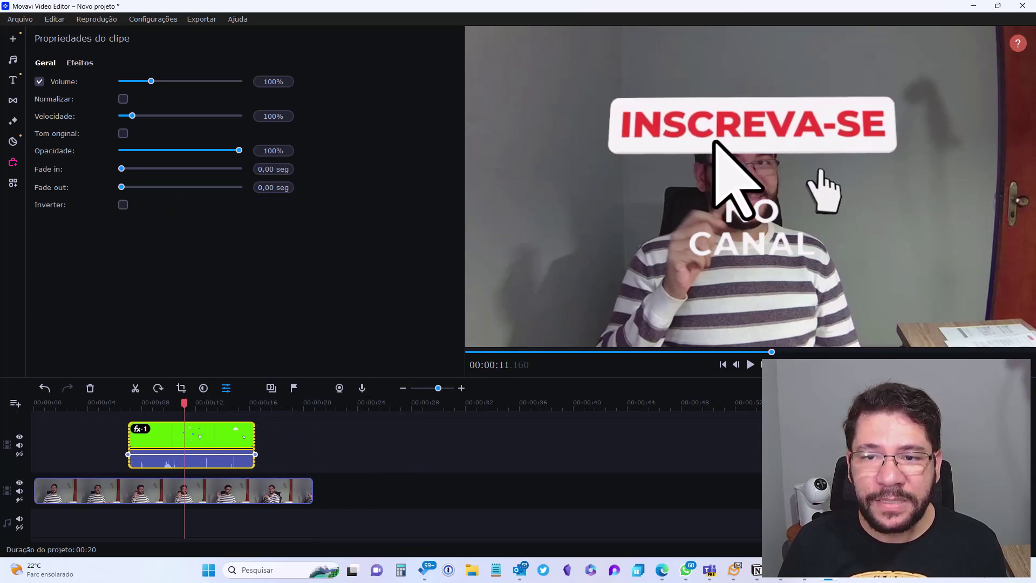
pyautogui.moveTo(205, 462); pyautogui.dragTo(198, 434)
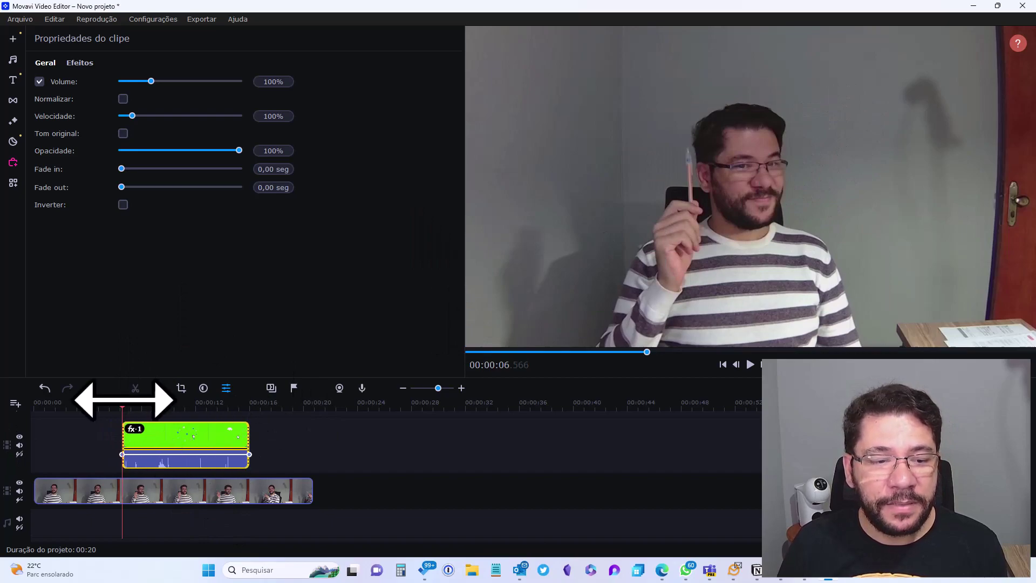
pyautogui.moveTo(126, 402); pyautogui.dragTo(174, 408)
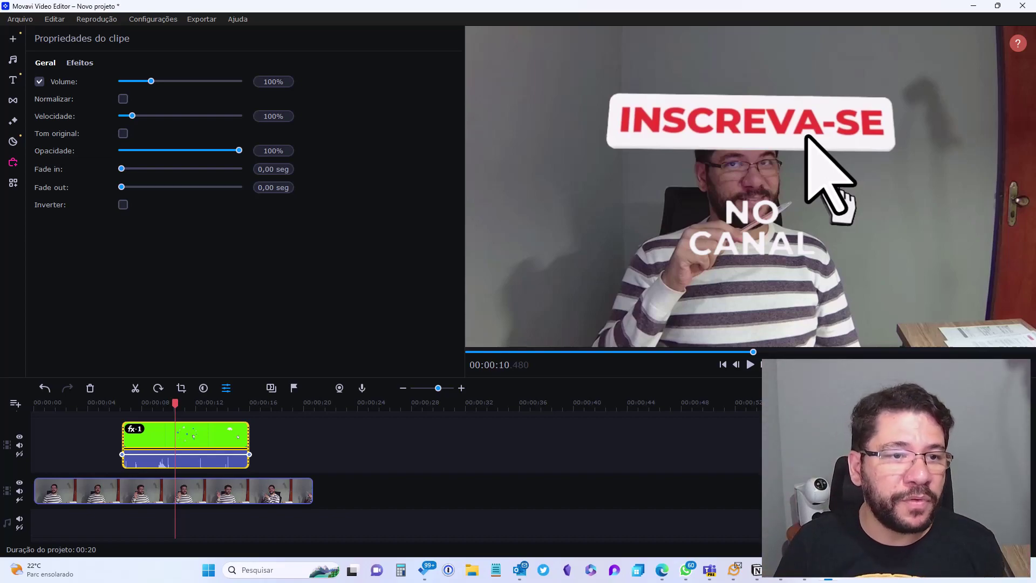
# - Check the overlay's Efeitos tab, then delete the green overlay clip
pyautogui.click(80, 63)
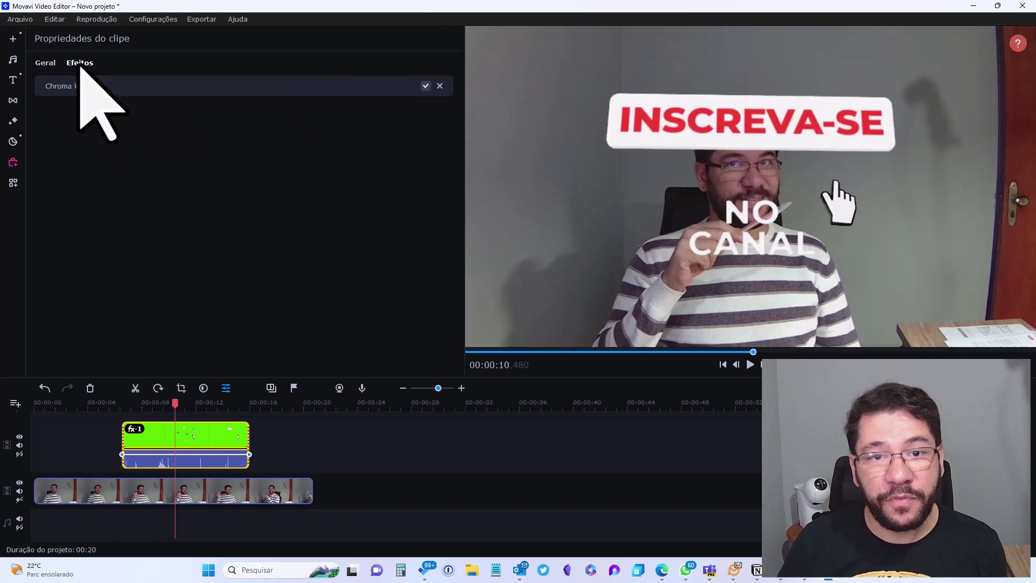
pyautogui.click(46, 62)
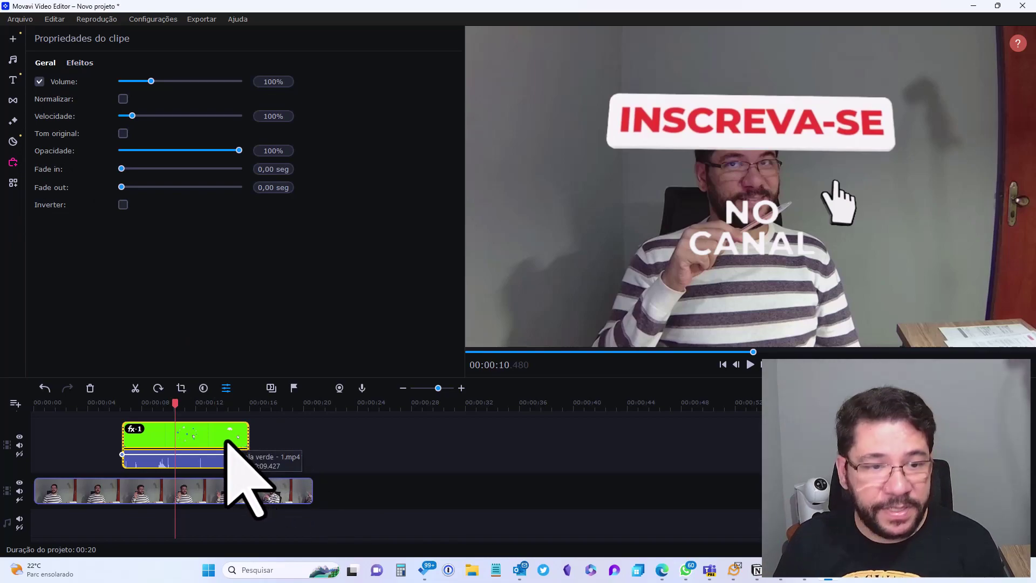
pyautogui.click(328, 453)
pyautogui.click(212, 429)
pyautogui.press('Delete')
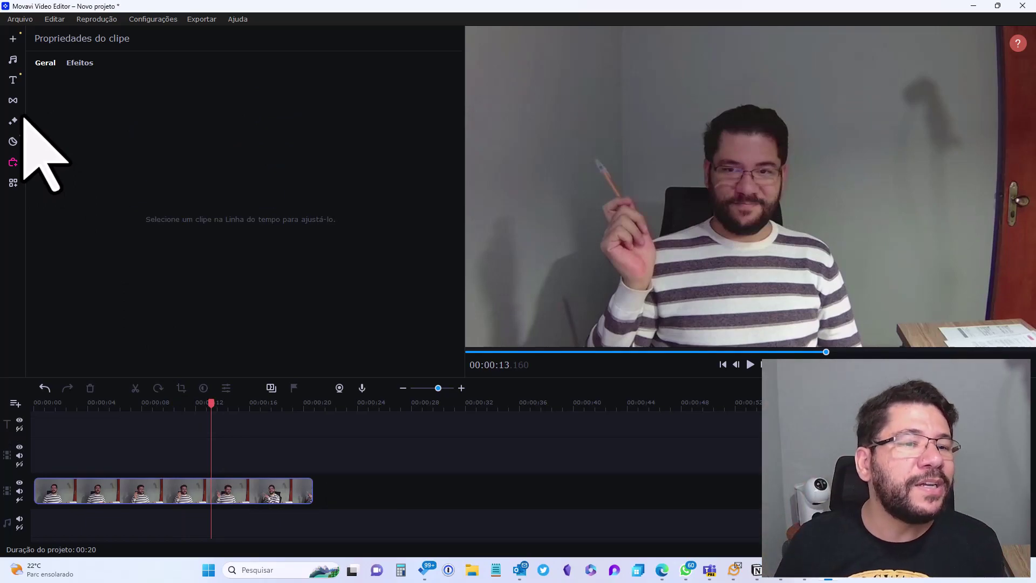
# - Open Remoção de fundo for the main video clip and choose Preciso mode
pyautogui.click(13, 184)
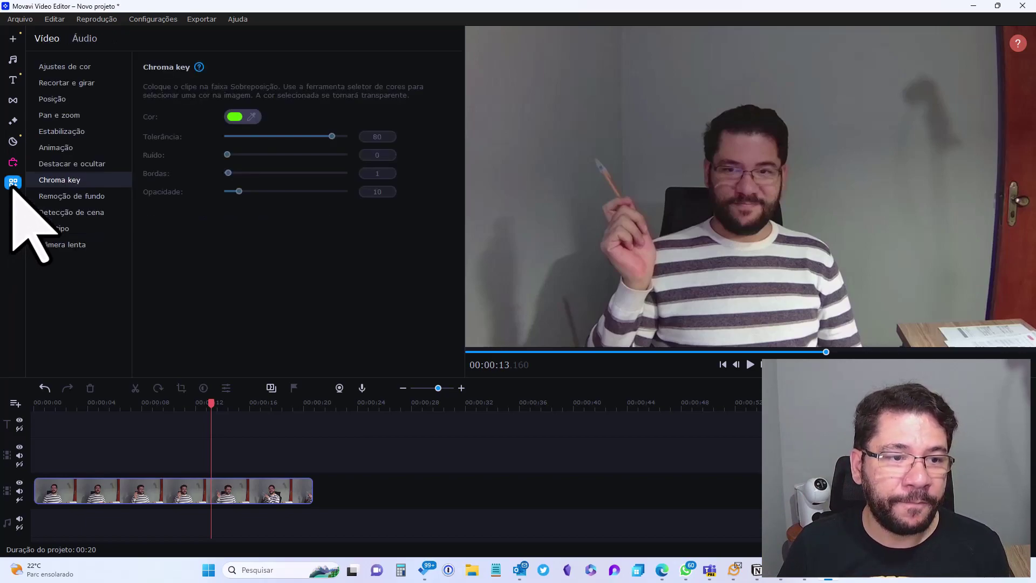
pyautogui.click(54, 198)
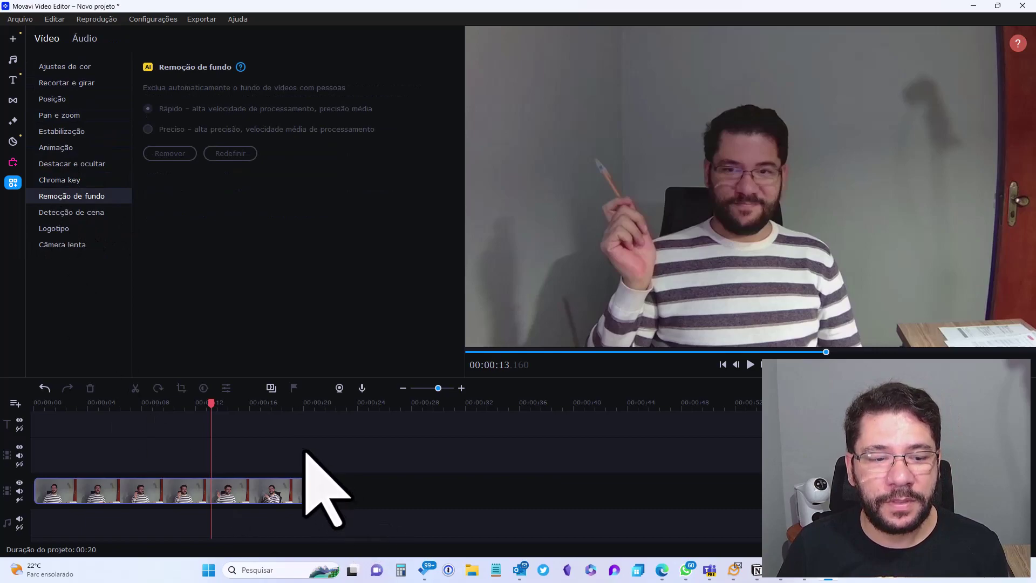
pyautogui.moveTo(209, 404); pyautogui.dragTo(124, 408)
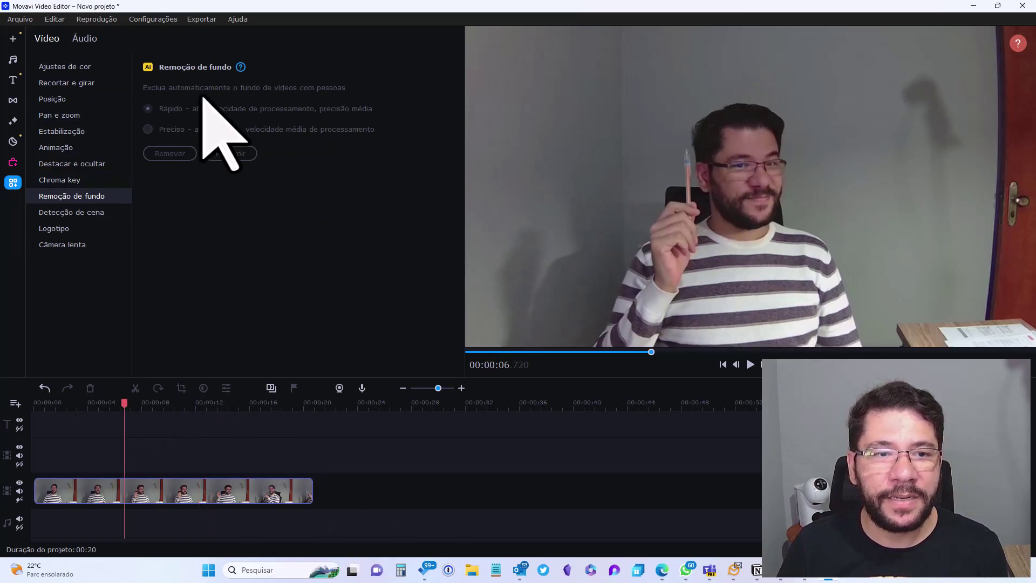
pyautogui.click(172, 497)
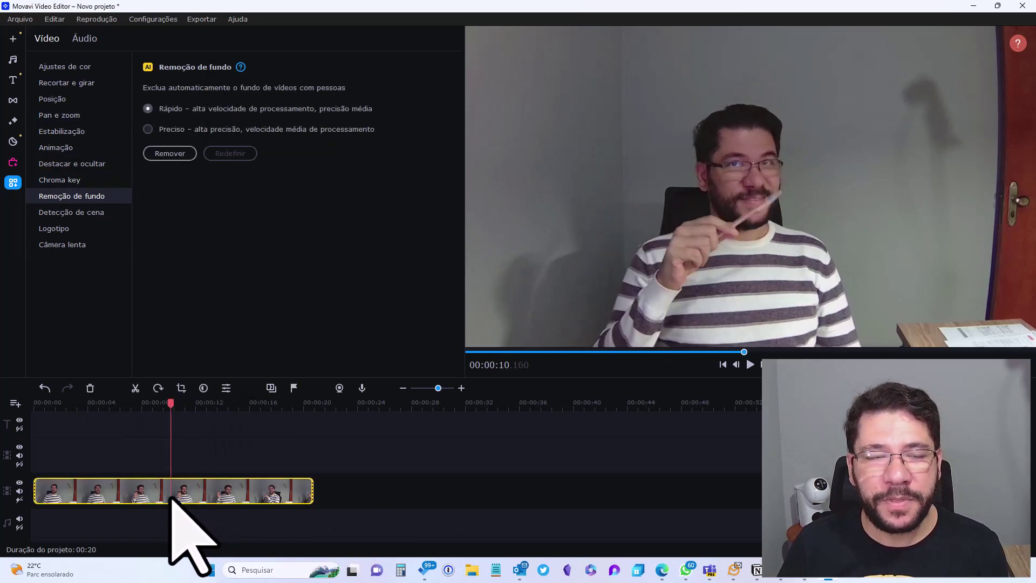
pyautogui.click(148, 129)
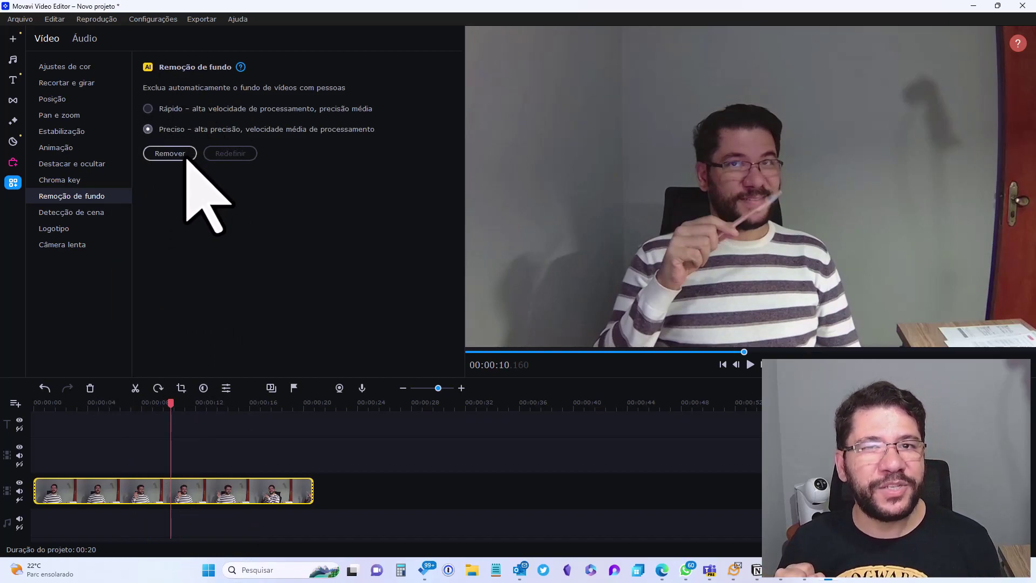
# - Run background removal on the main clip and play back the person-on-black result
pyautogui.click(187, 156)
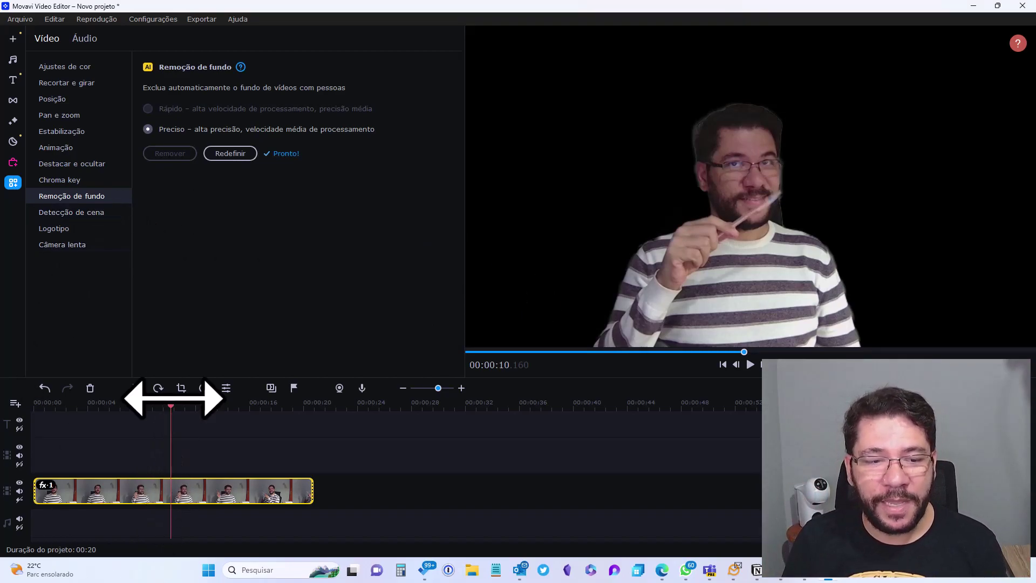
pyautogui.moveTo(172, 401); pyautogui.dragTo(34, 408)
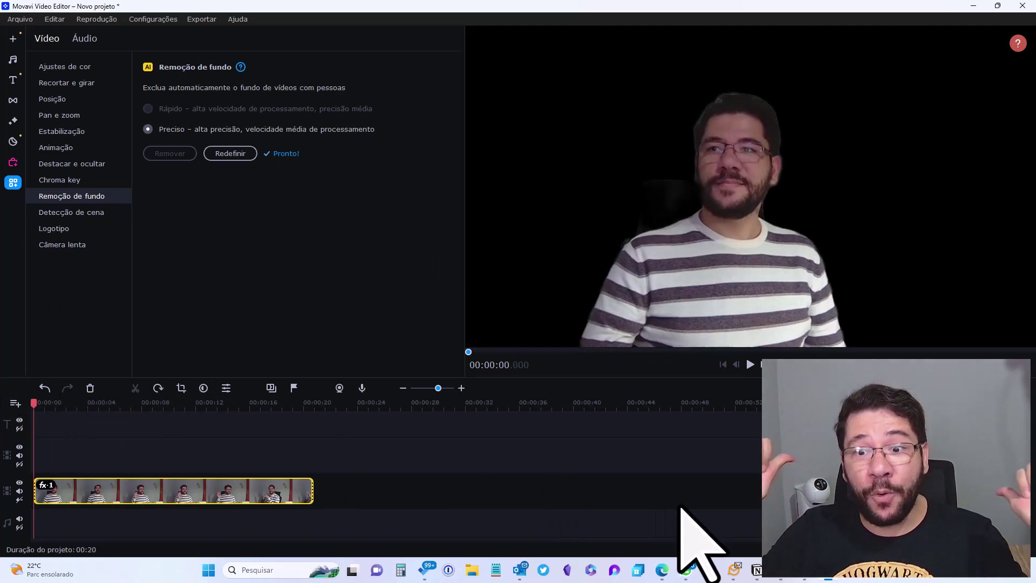
pyautogui.click(750, 364)
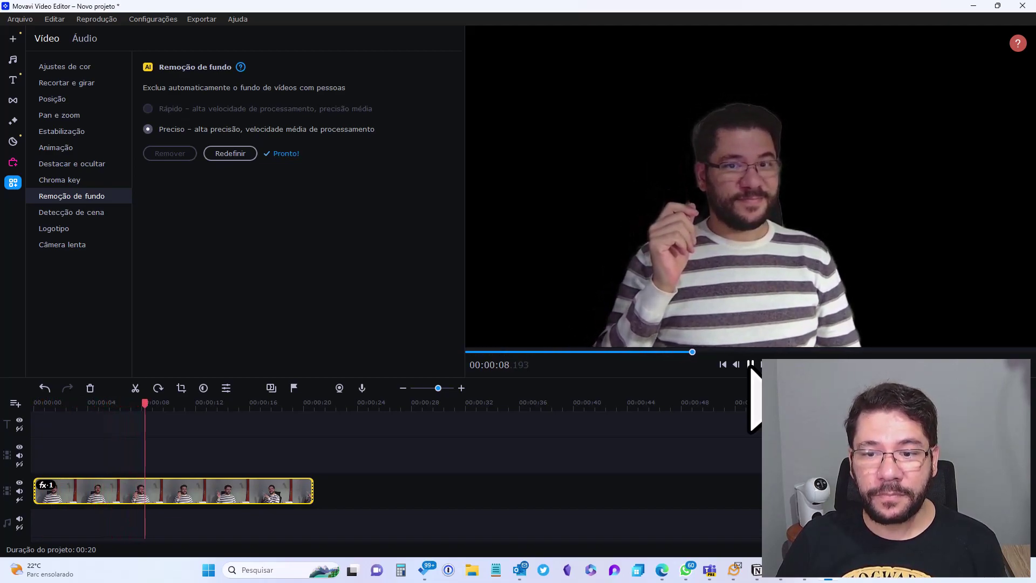
pyautogui.click(749, 365)
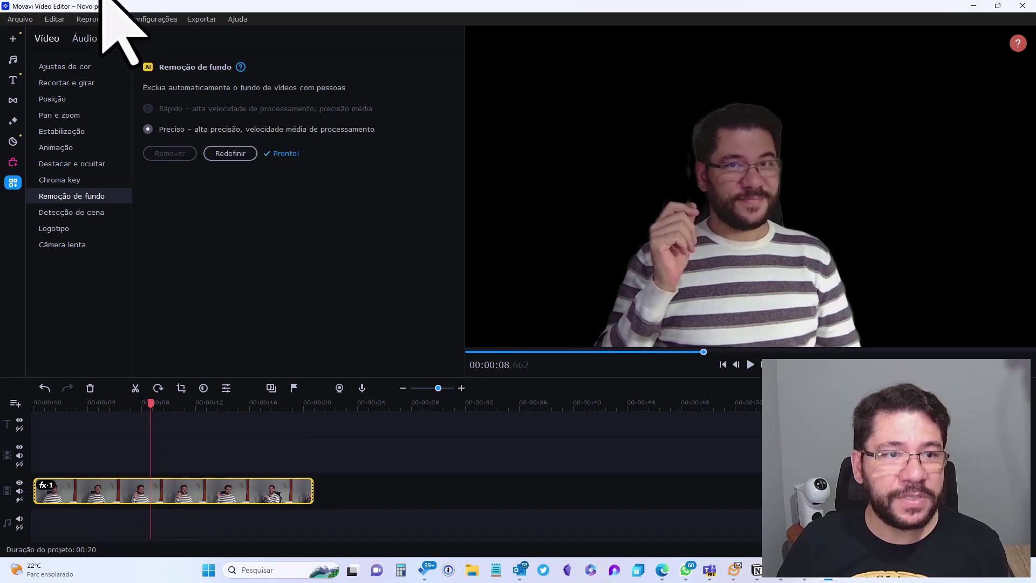
# - Switch to the Arquivos view of the project's imported media files
pyautogui.click(19, 20)
pyautogui.click(213, 191)
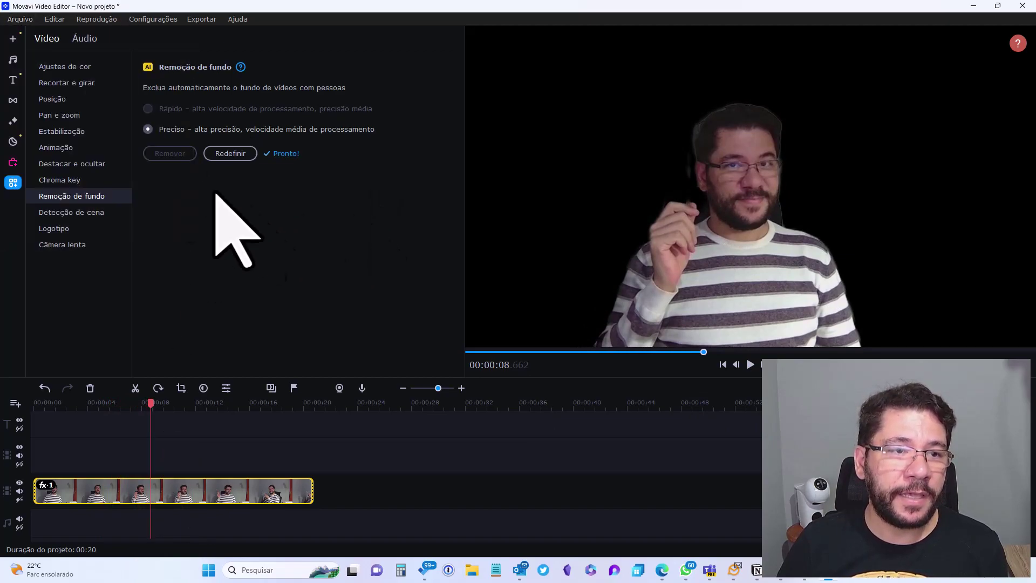
pyautogui.click(13, 38)
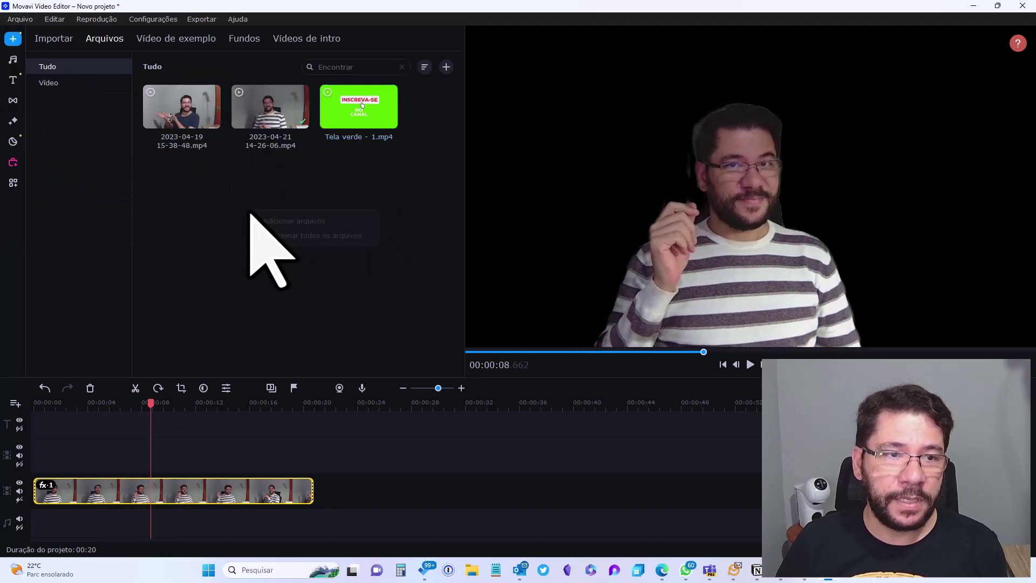
# - Import aac.png from Imagens > Tratar into the media library
pyautogui.click(273, 221)
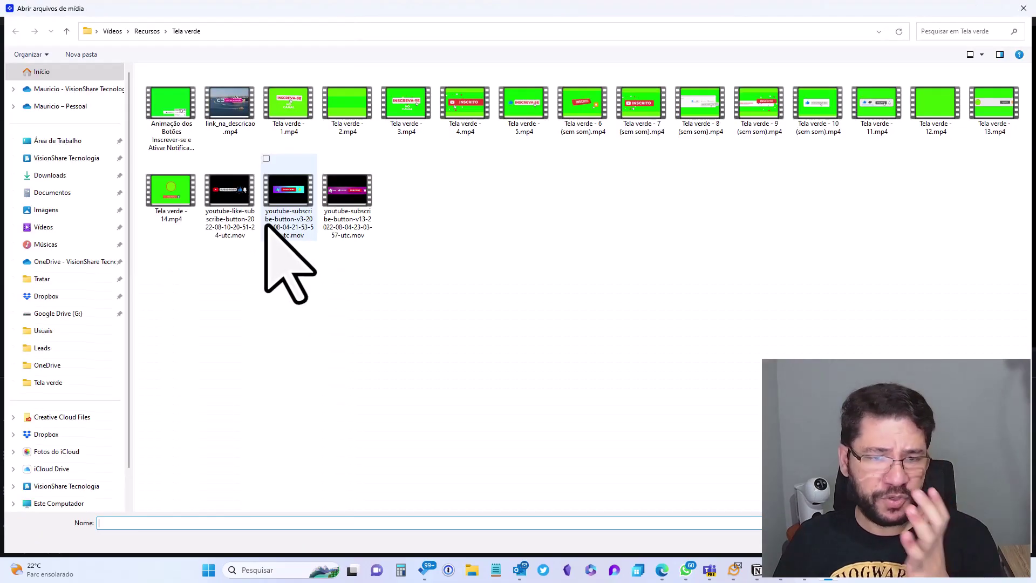
pyautogui.click(46, 210)
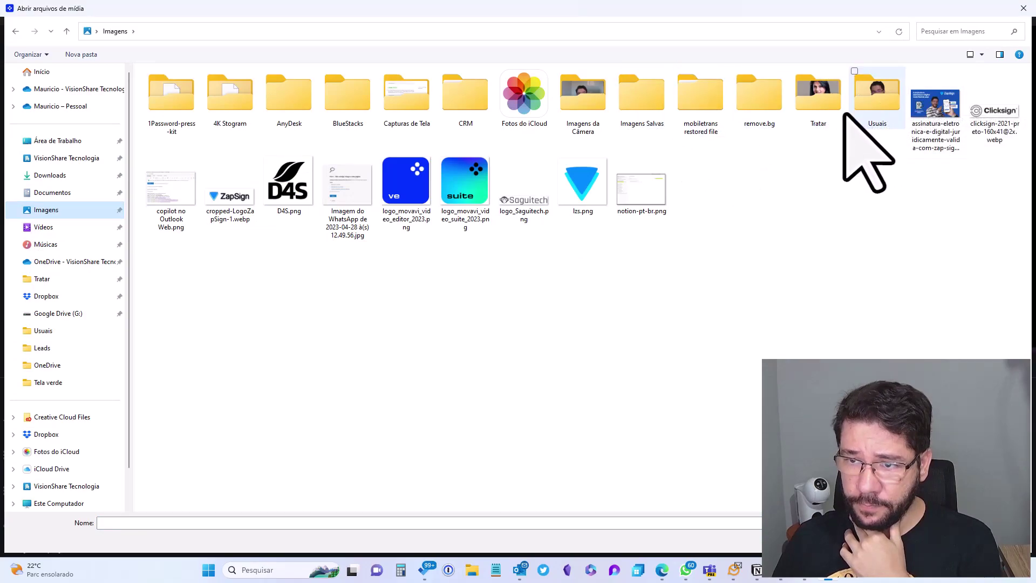
pyautogui.doubleClick(817, 97)
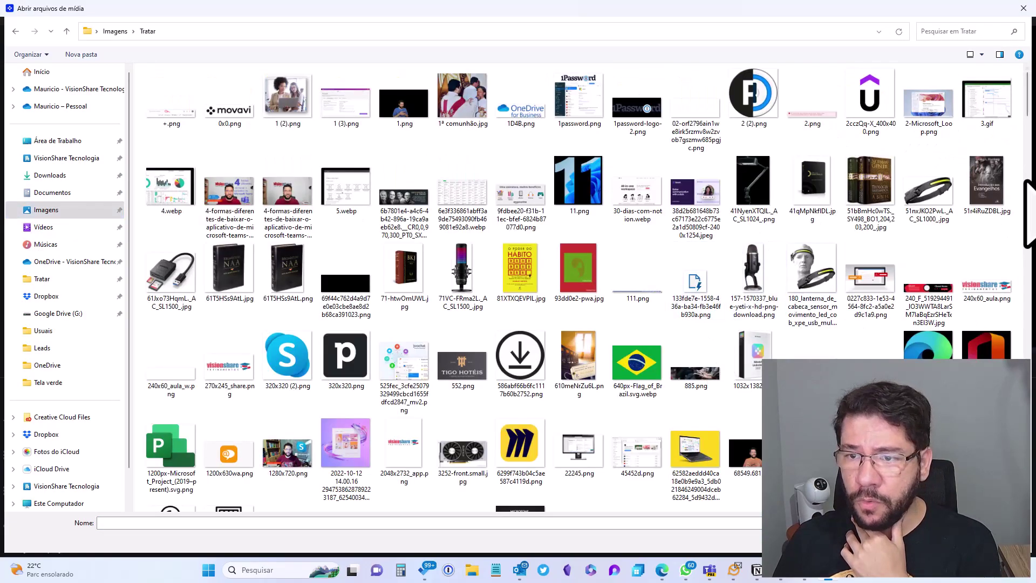
pyautogui.scroll(-2, 590, 287)
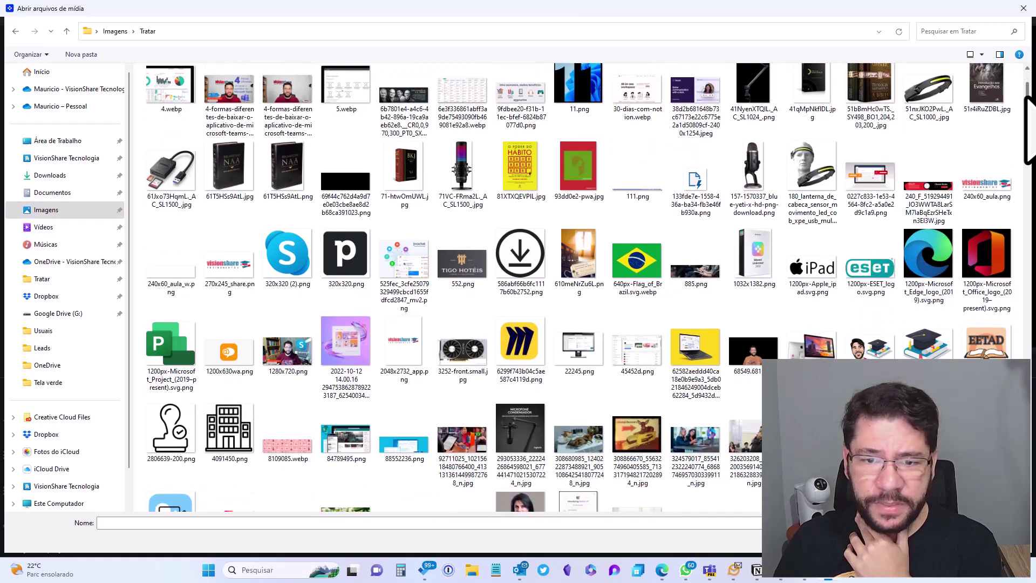
pyautogui.moveTo(1025, 98); pyautogui.dragTo(1025, 135)
pyautogui.click(986, 208)
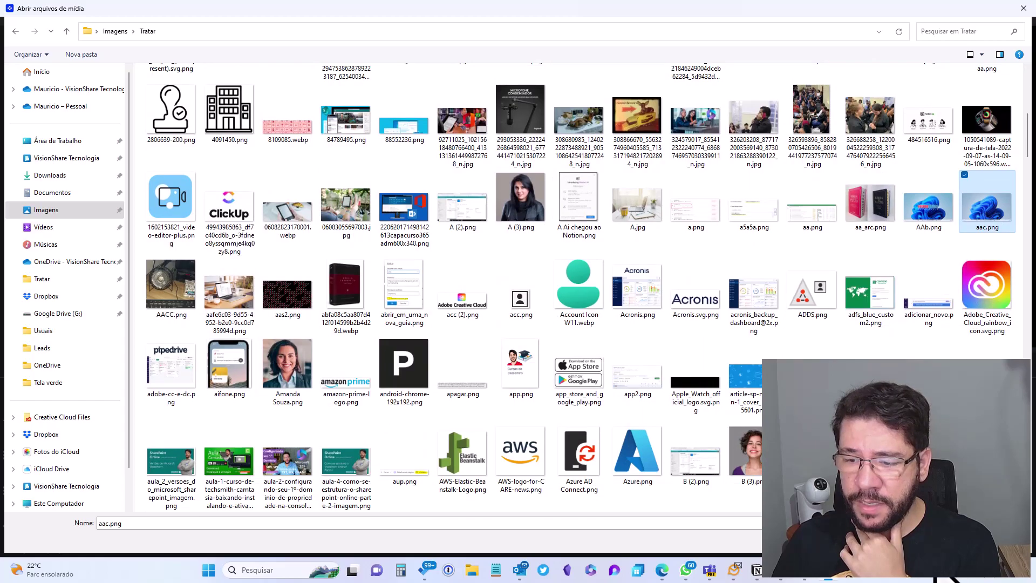
pyautogui.press('Return')
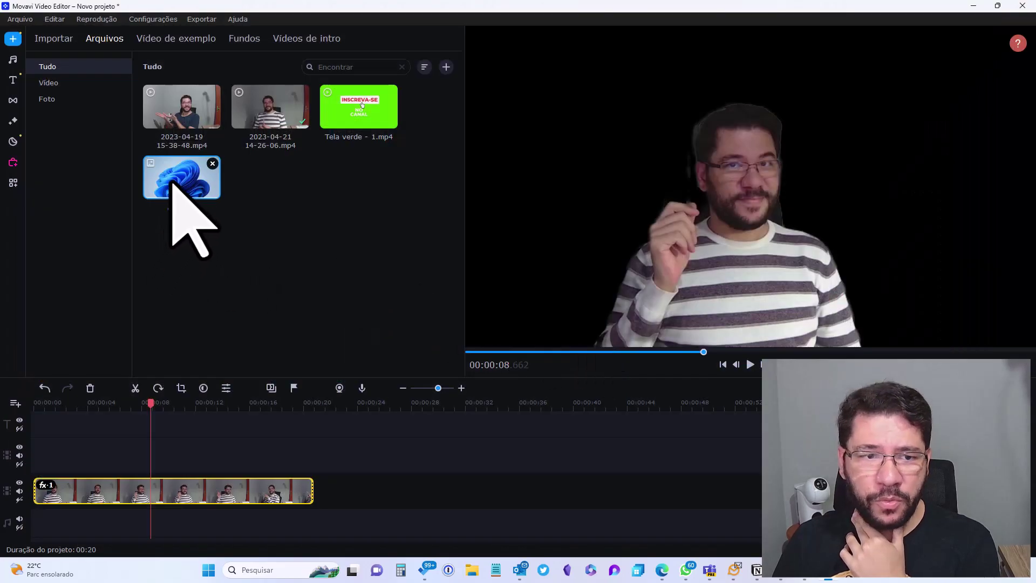
# - Add a video track, lift the person clip onto it, and lay aac.png beneath for 20 seconds
pyautogui.moveTo(173, 185); pyautogui.dragTo(16, 544)
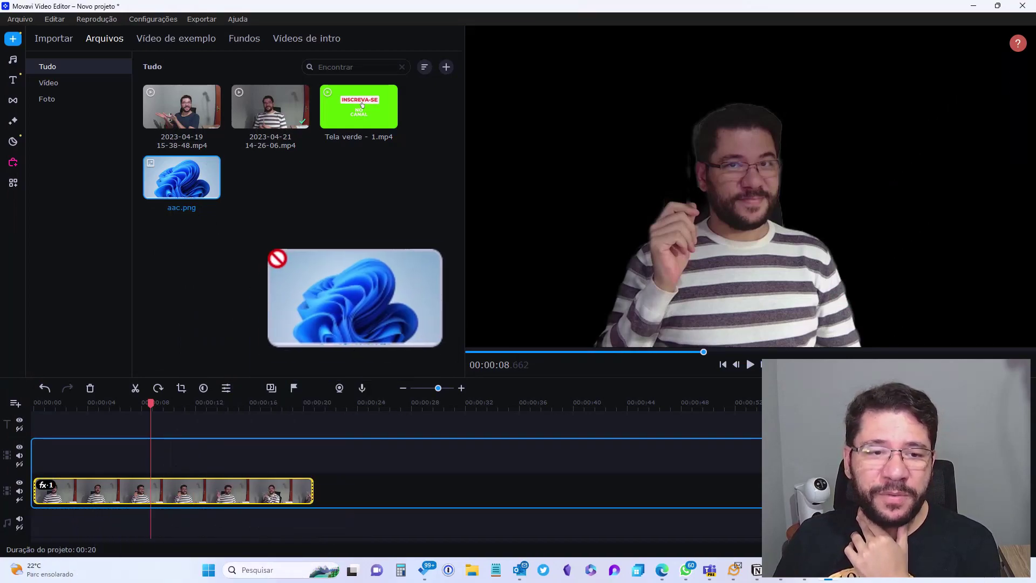
pyautogui.click(15, 403)
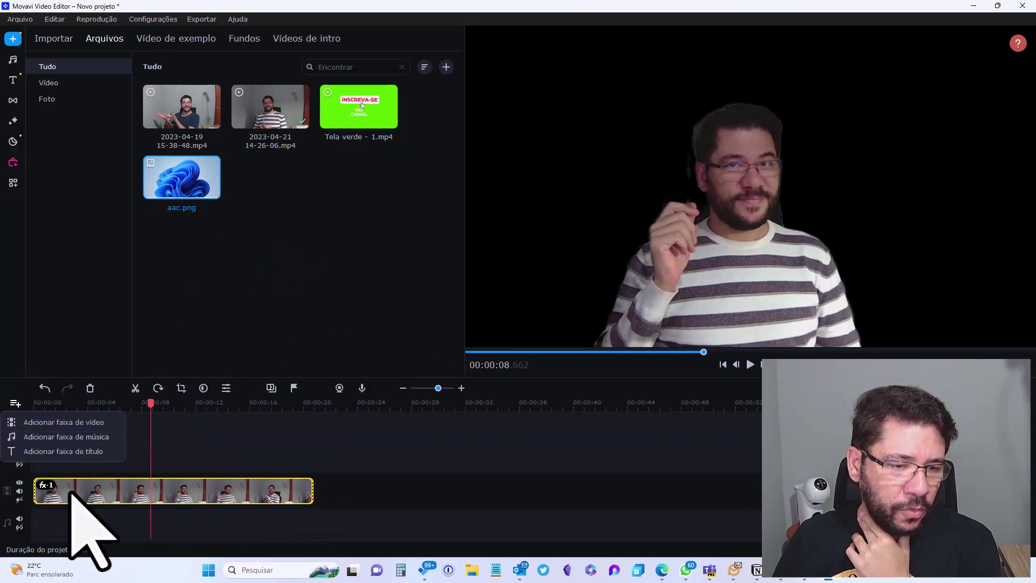
pyautogui.click(37, 423)
pyautogui.moveTo(81, 518); pyautogui.dragTo(81, 470)
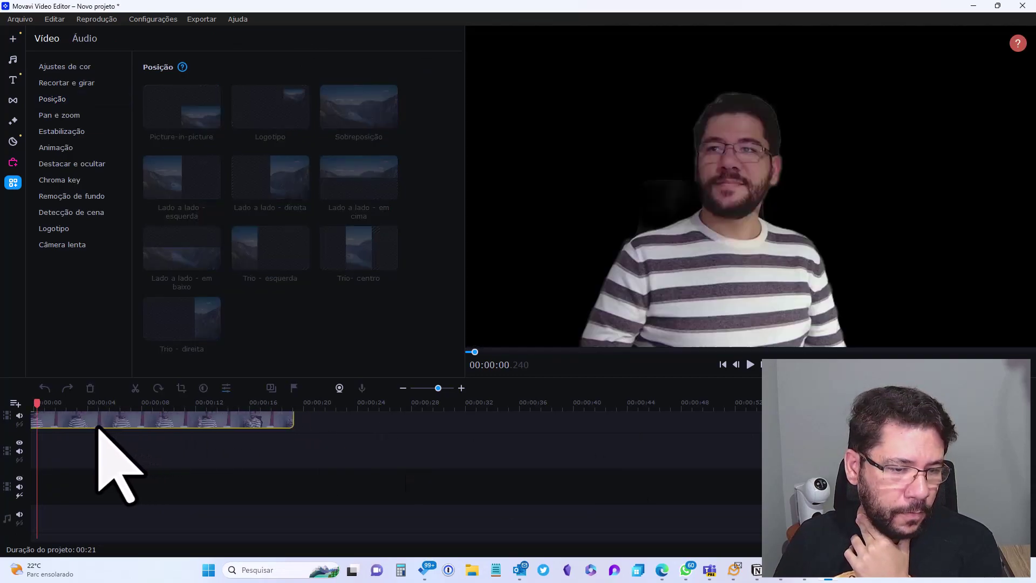
pyautogui.click(16, 38)
pyautogui.moveTo(208, 185); pyautogui.dragTo(34, 450)
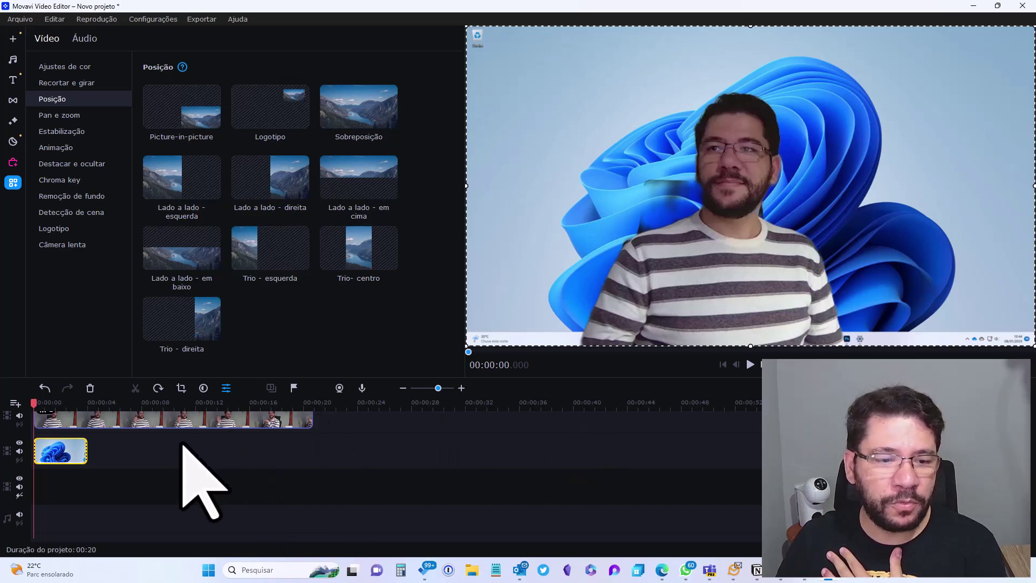
pyautogui.moveTo(85, 451); pyautogui.dragTo(312, 463)
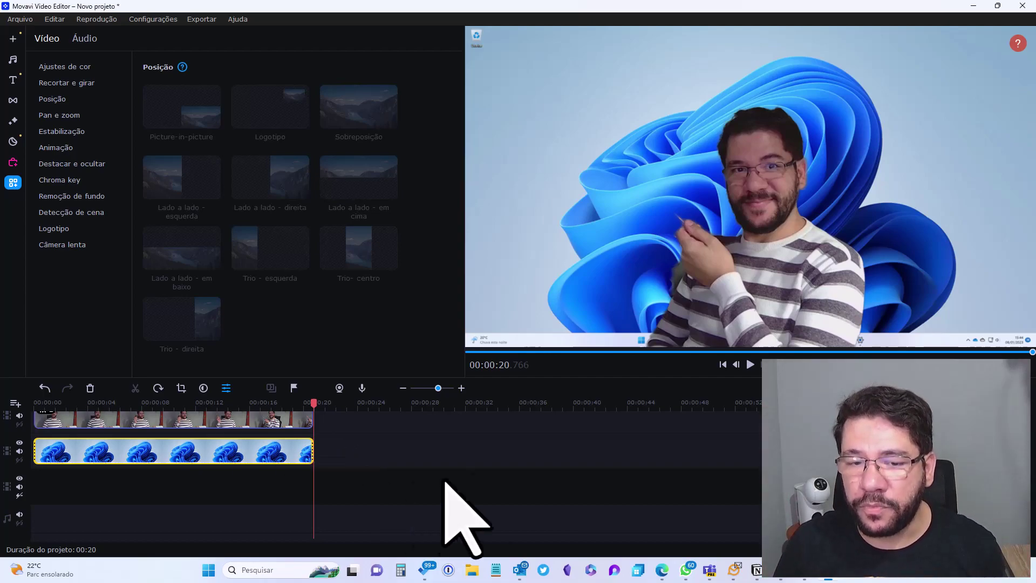
pyautogui.press('space')
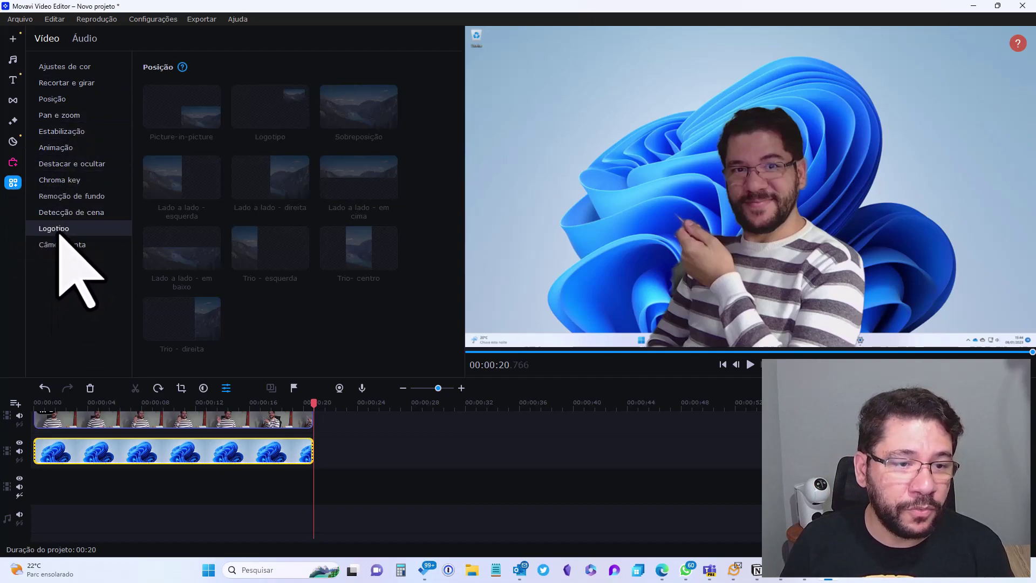
# - Browse the background removal, scene detection, logo, slow motion and audio settings panels
pyautogui.click(68, 195)
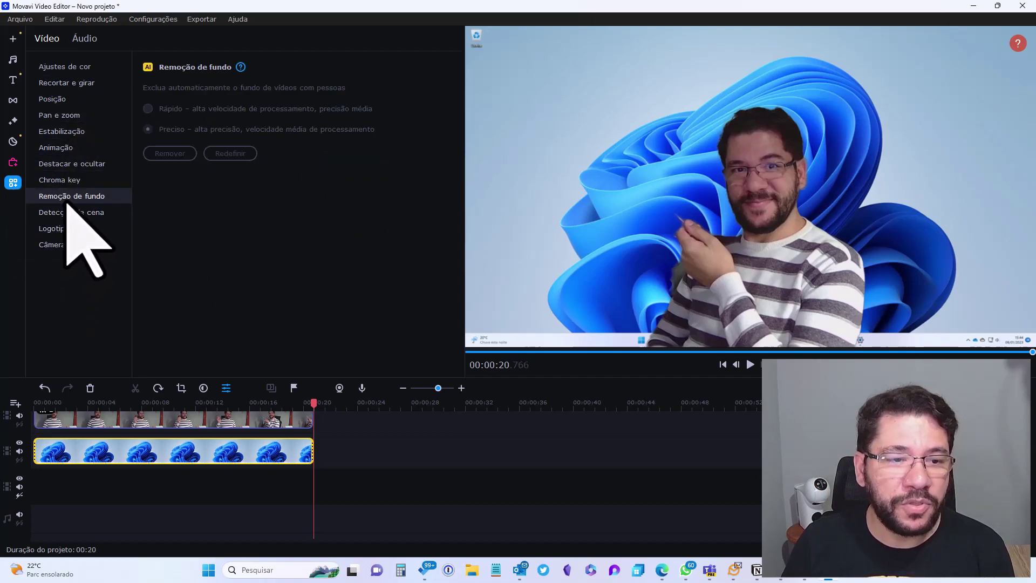
pyautogui.click(59, 212)
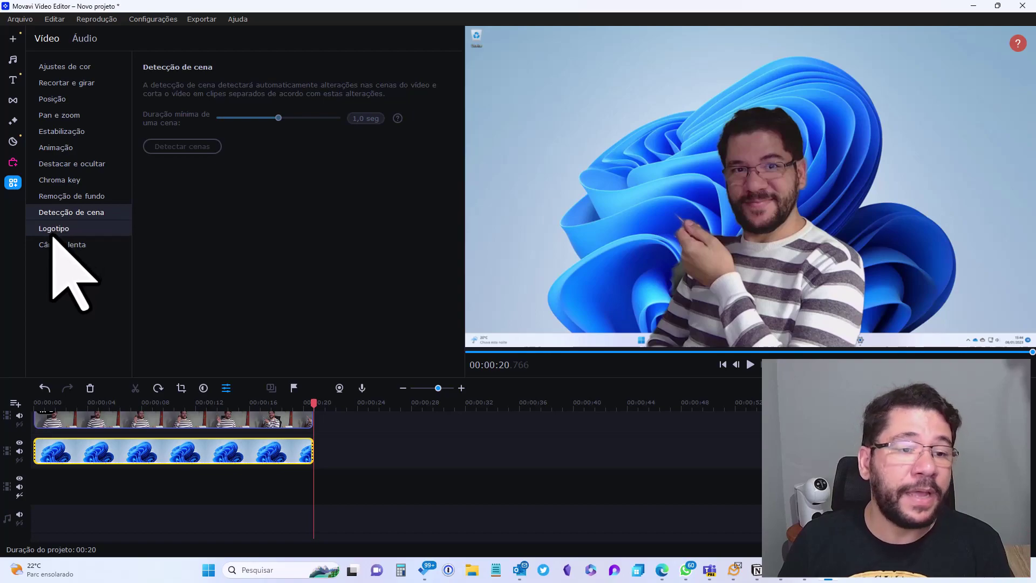
pyautogui.click(54, 230)
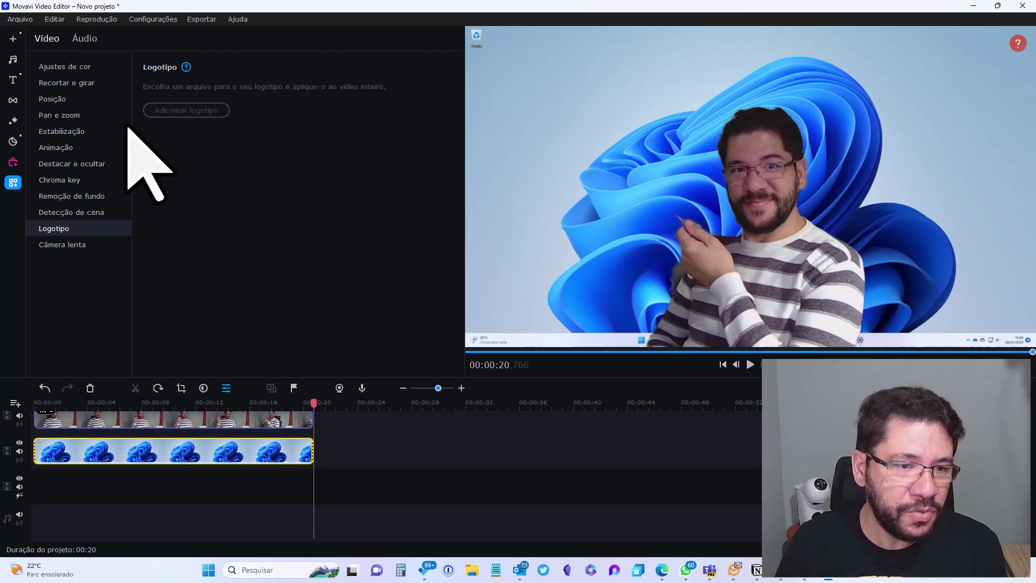
pyautogui.click(55, 246)
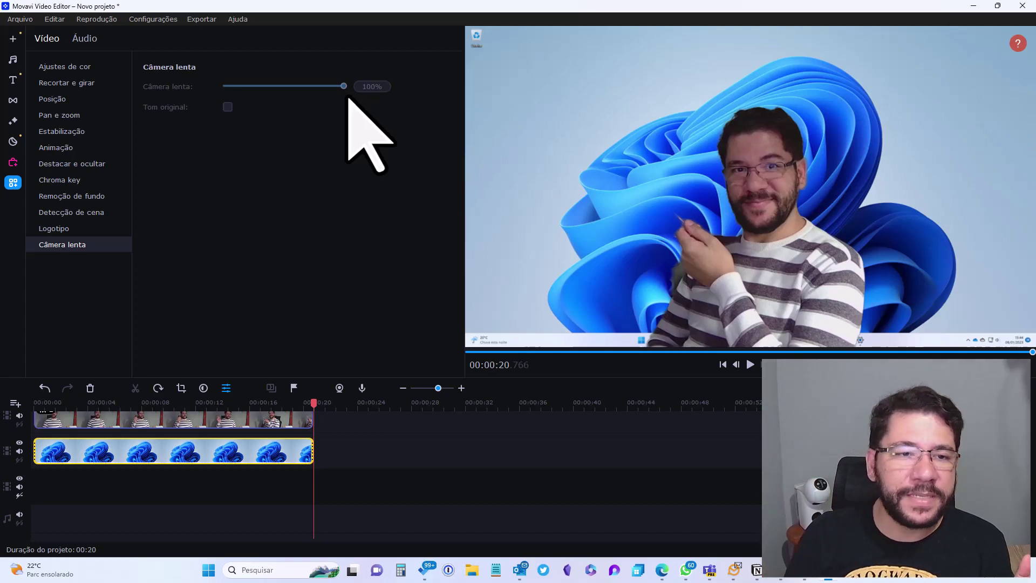
pyautogui.click(88, 42)
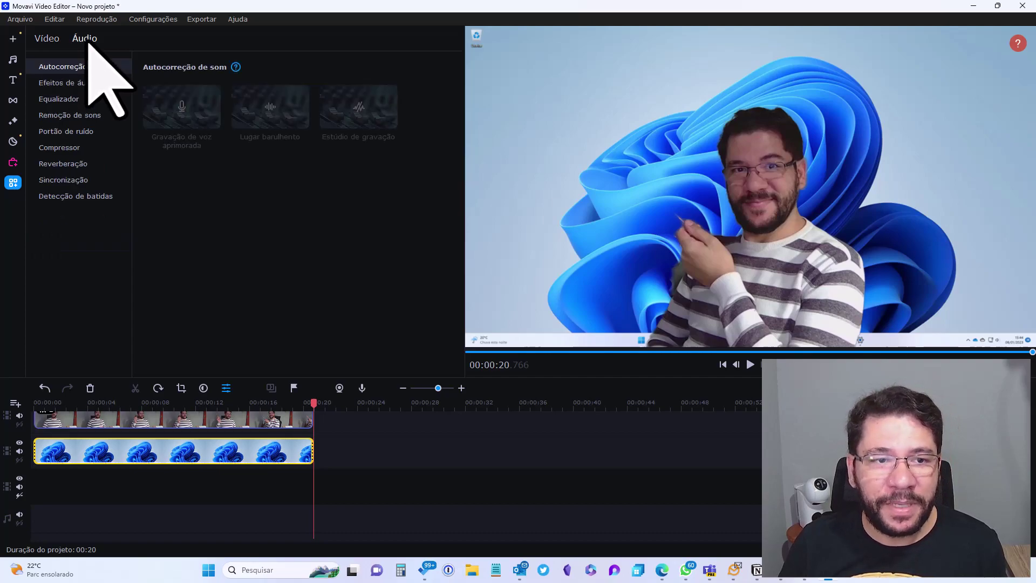
# - Delete both clips from the timeline and show the imported media files
pyautogui.click(231, 454)
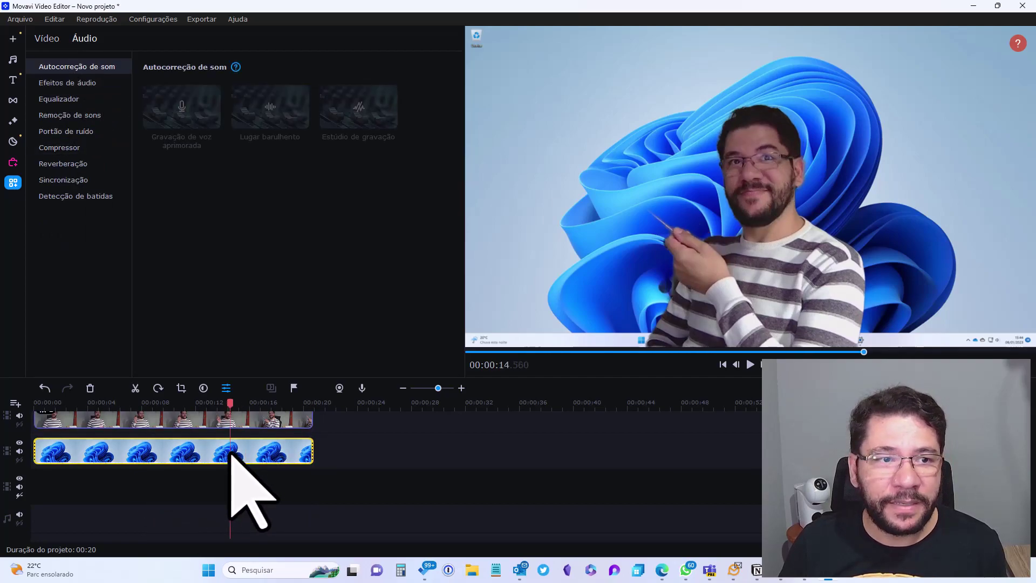
pyautogui.moveTo(322, 472); pyautogui.dragTo(230, 424)
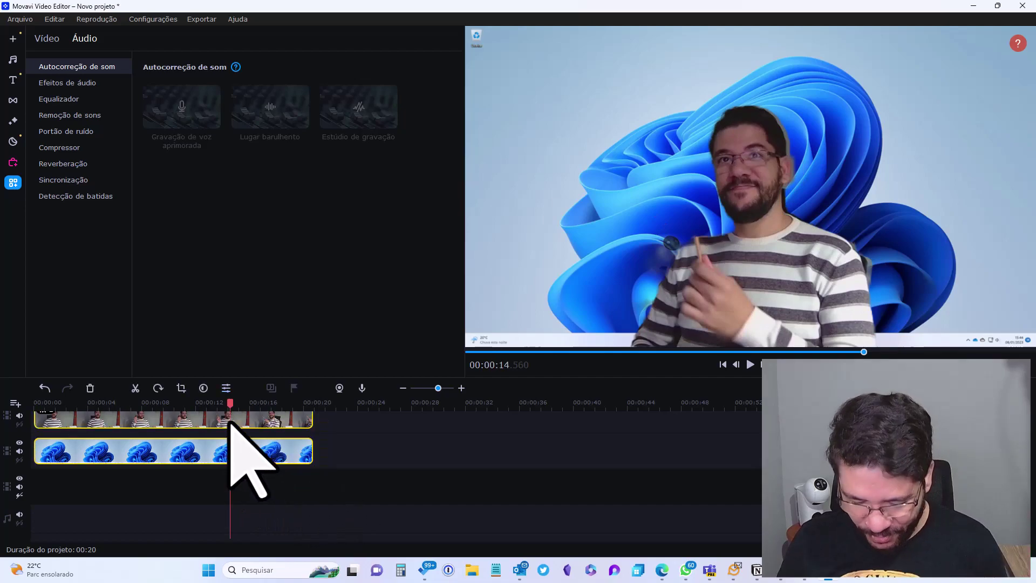
pyautogui.press('Delete')
pyautogui.click(13, 39)
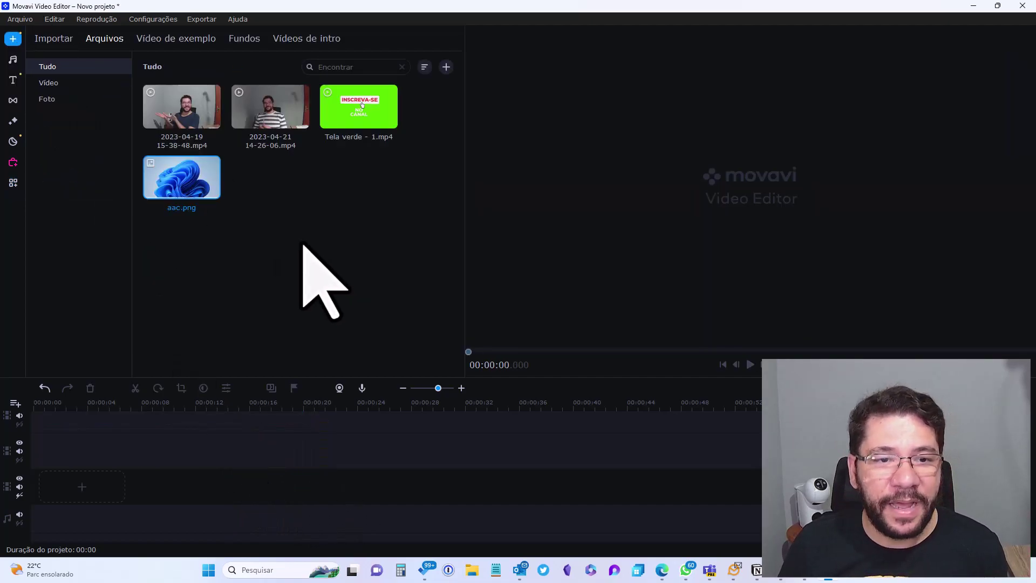
# - Remove all four files from the media library
pyautogui.moveTo(387, 231); pyautogui.dragTo(162, 103)
pyautogui.press('Delete')
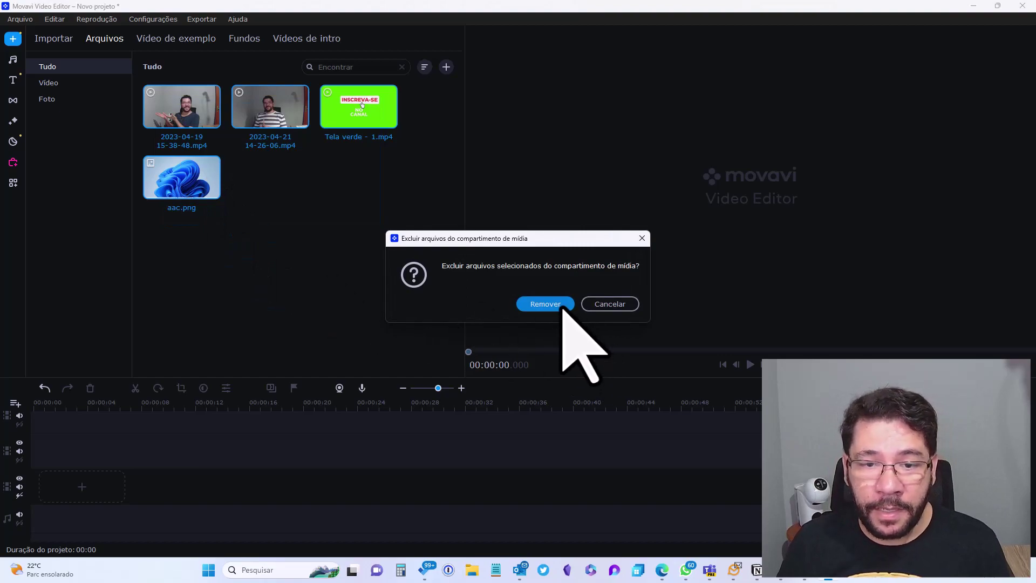
pyautogui.click(544, 304)
pyautogui.click(272, 207)
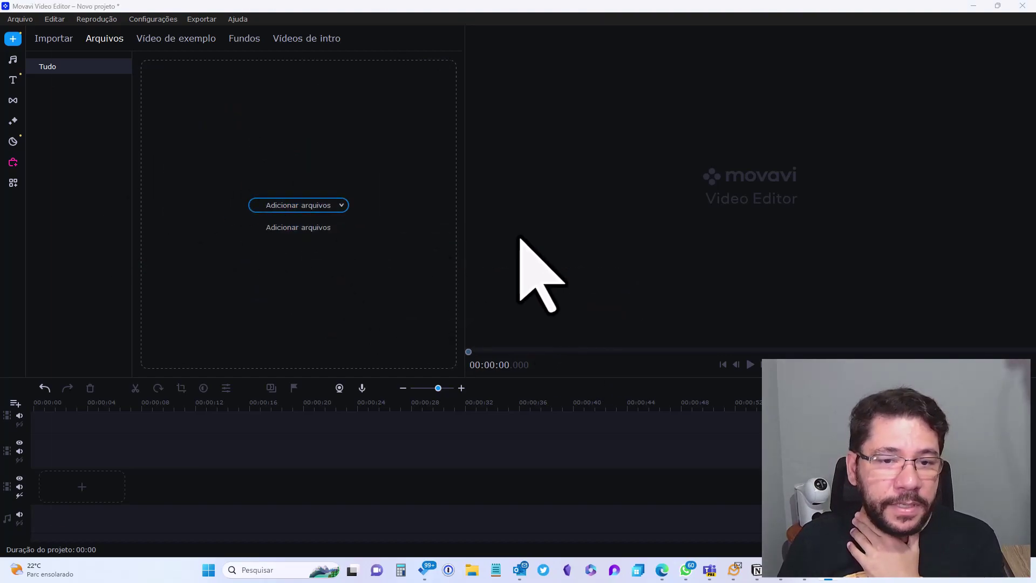
pyautogui.scroll(-10, 659, 451)
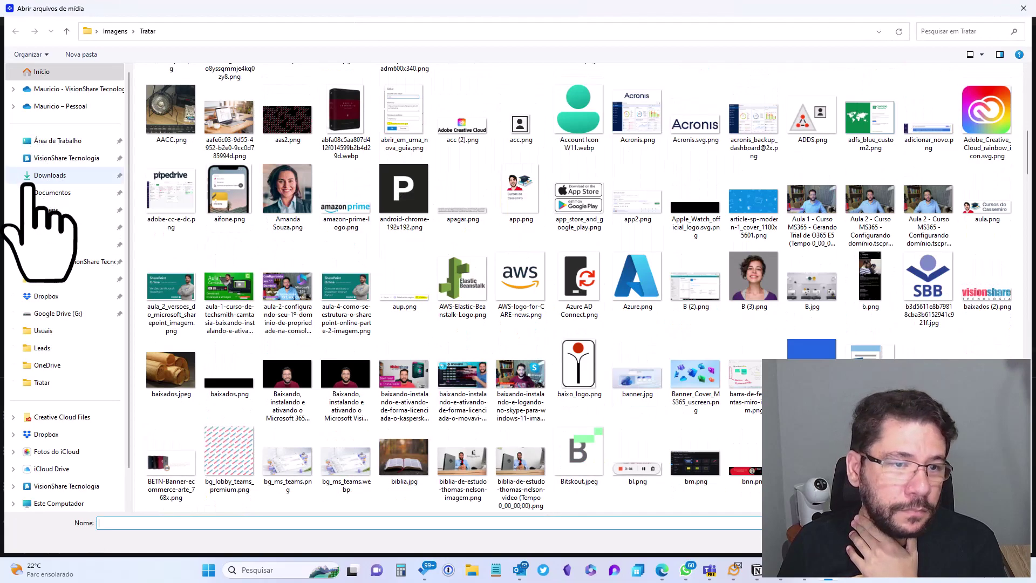
pyautogui.click(46, 211)
pyautogui.click(43, 227)
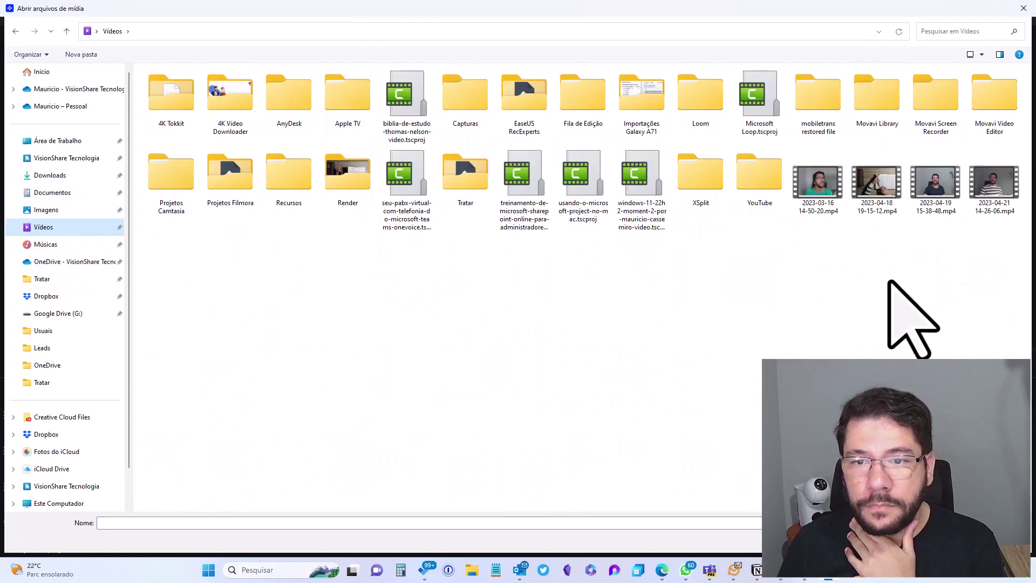
pyautogui.doubleClick(872, 168)
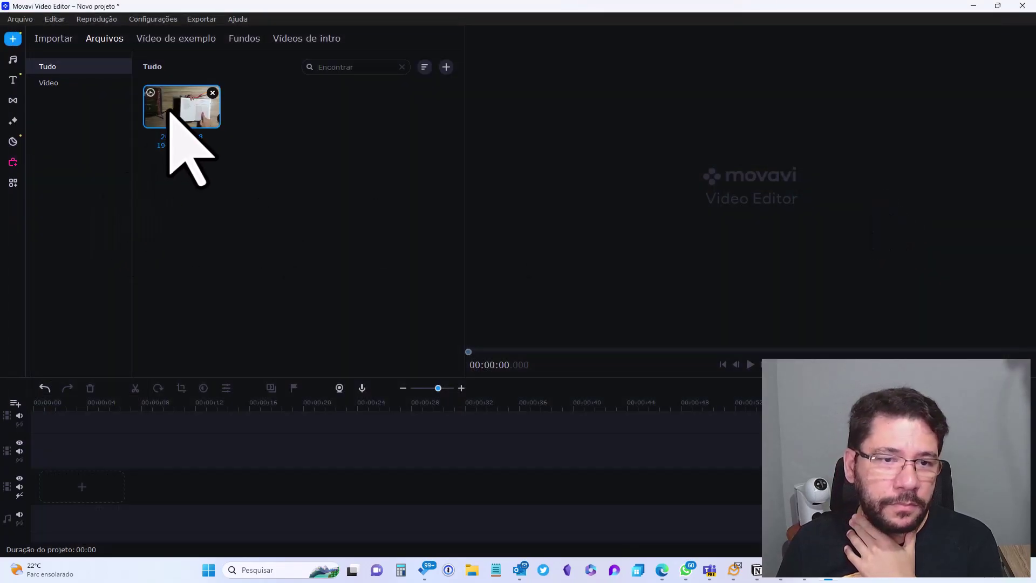
pyautogui.rightClick(195, 102)
pyautogui.click(223, 126)
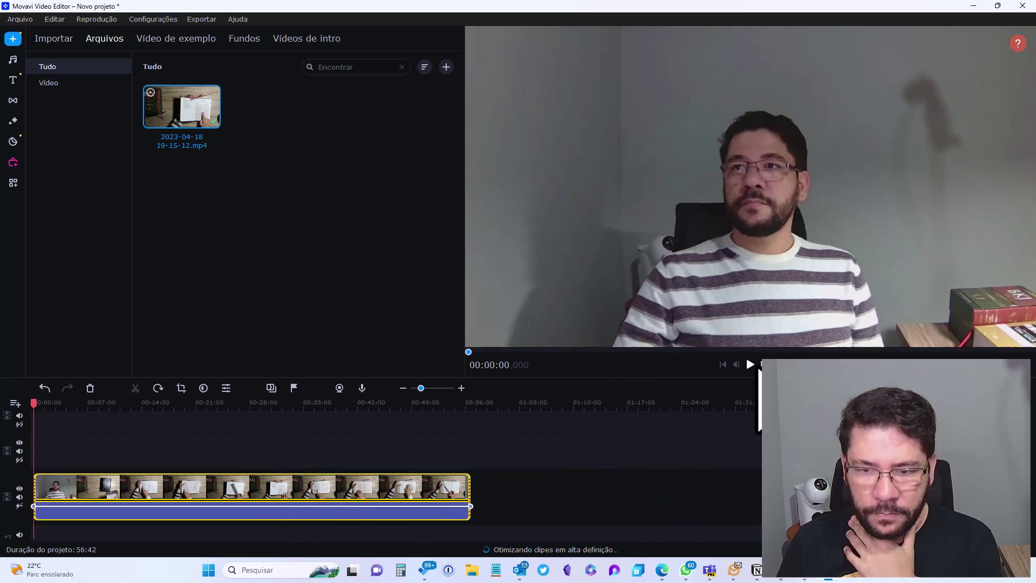
pyautogui.click(194, 406)
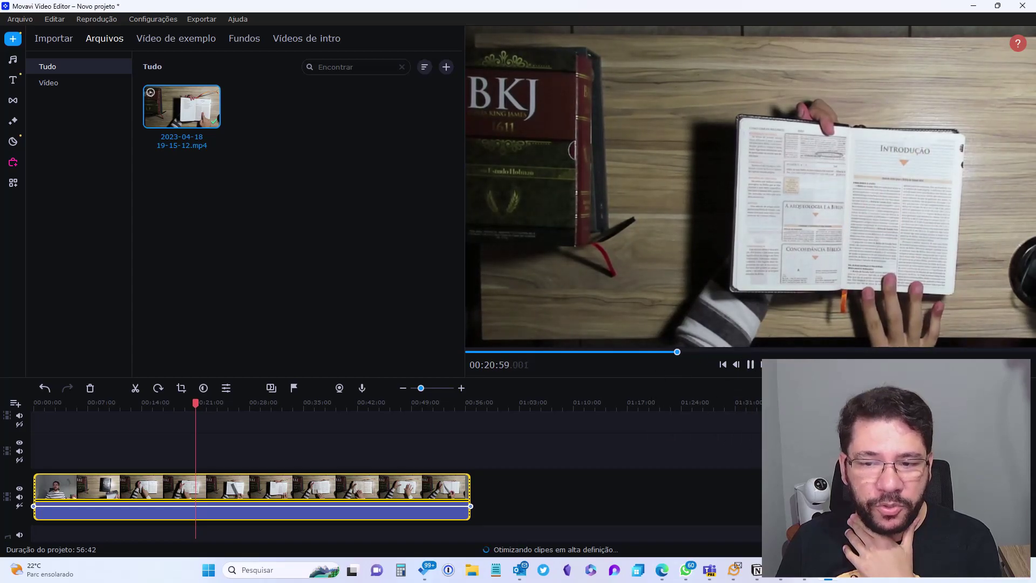
pyautogui.click(751, 364)
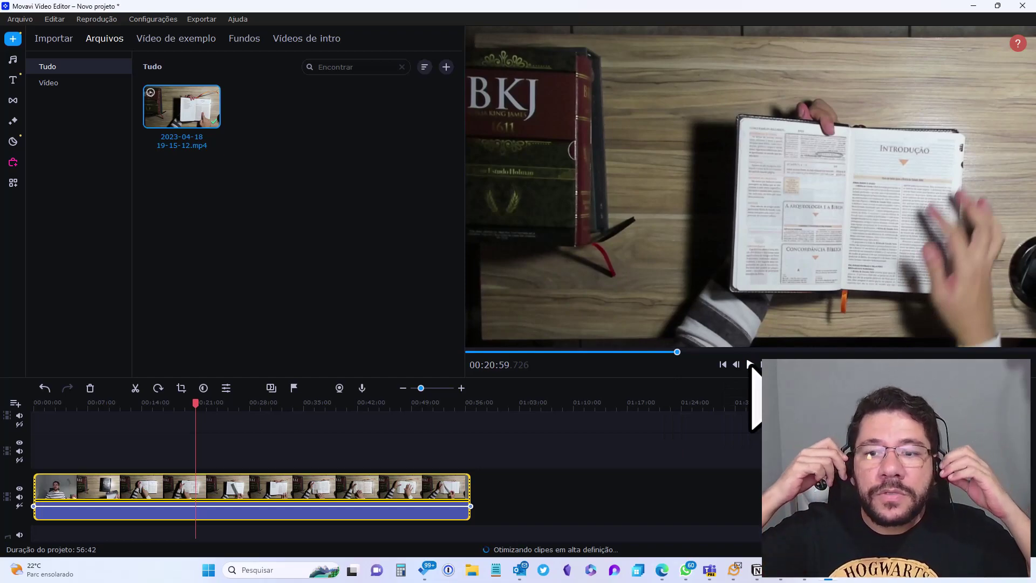
pyautogui.click(751, 365)
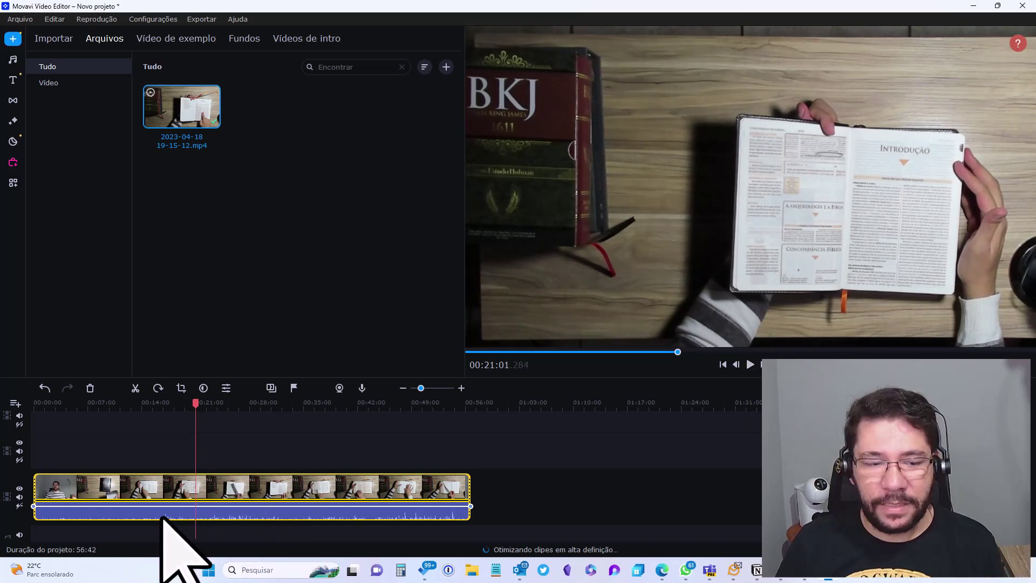
pyautogui.click(403, 504)
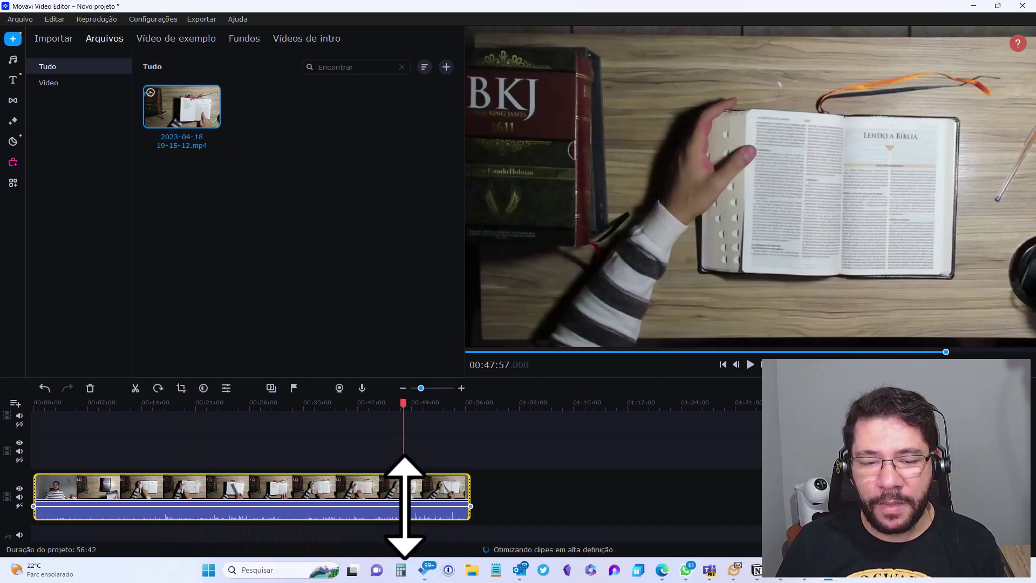
pyautogui.click(406, 501)
pyautogui.click(384, 496)
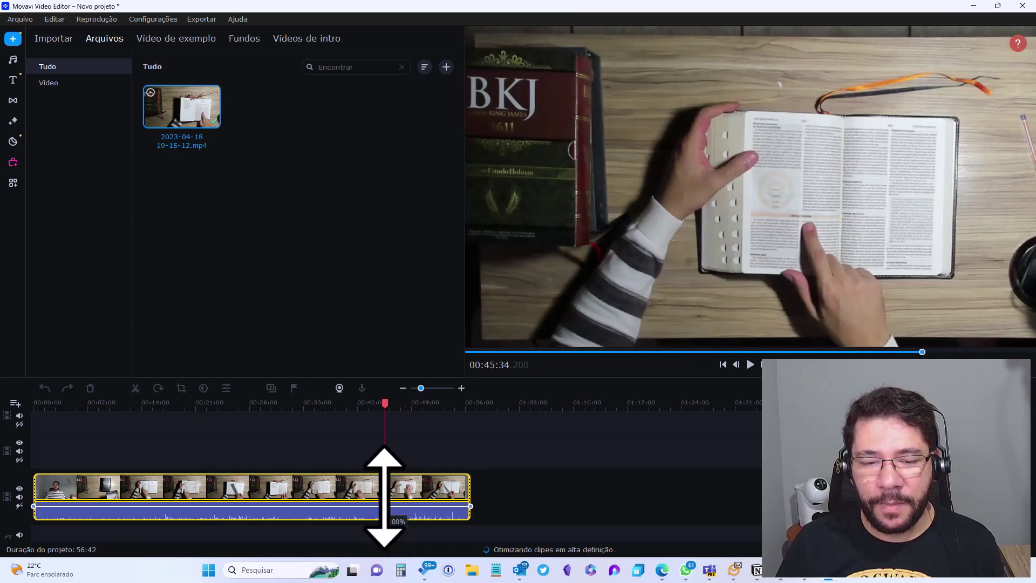
# - Detach the video clip's audio onto its own audio track near the end of the clip
pyautogui.click(448, 496)
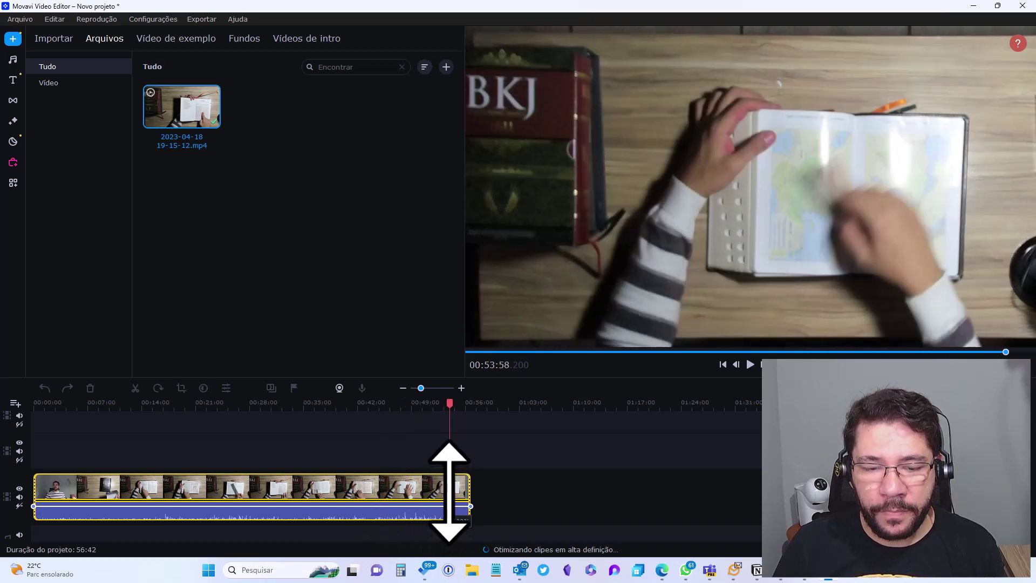
pyautogui.click(469, 506)
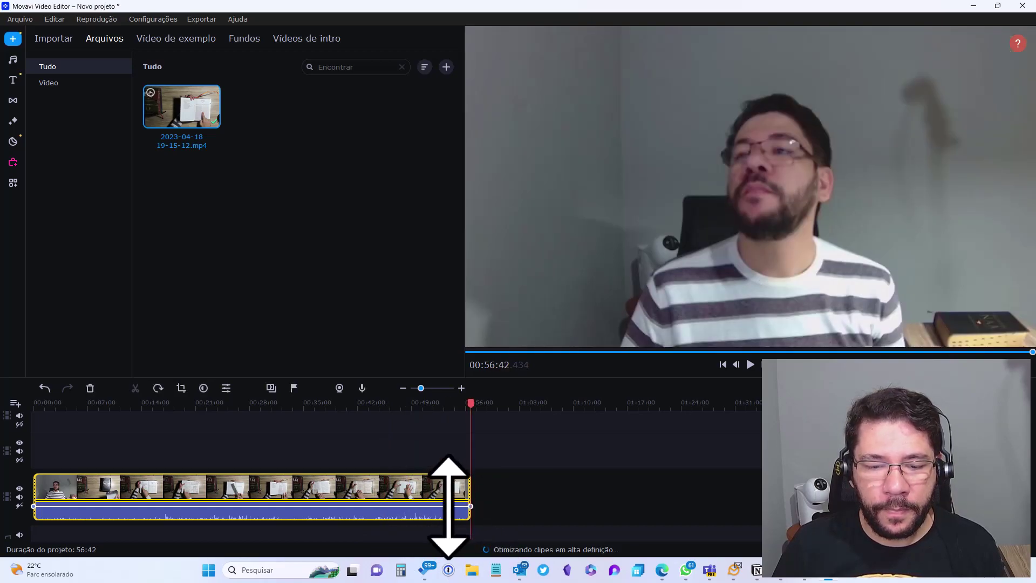
pyautogui.click(445, 497)
pyautogui.rightClick(423, 525)
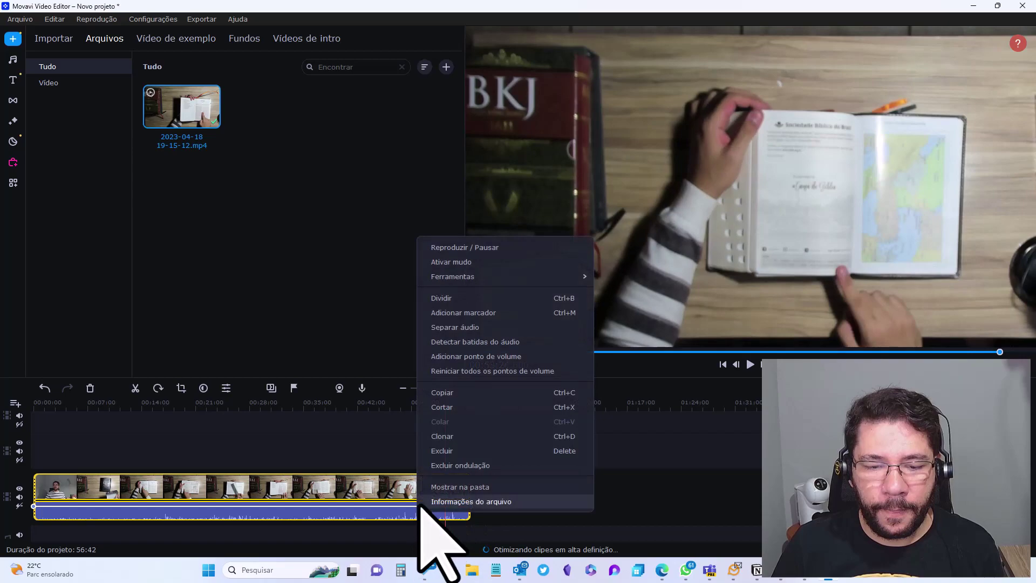
pyautogui.click(456, 327)
# - Return the playhead to the project start and show the Autocorreção de som audio tools
pyautogui.click(360, 530)
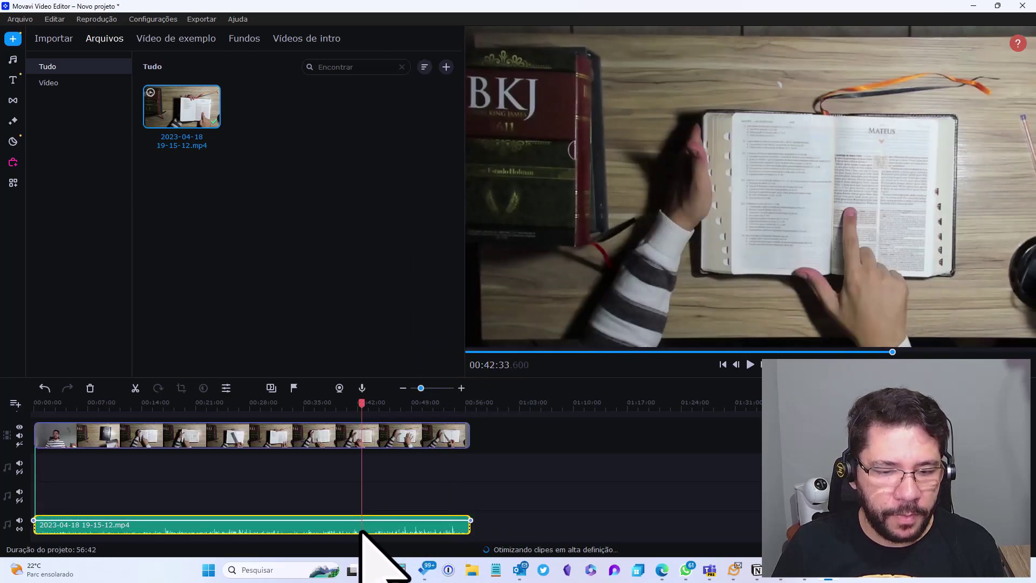
pyautogui.click(379, 504)
pyautogui.rightClick(361, 529)
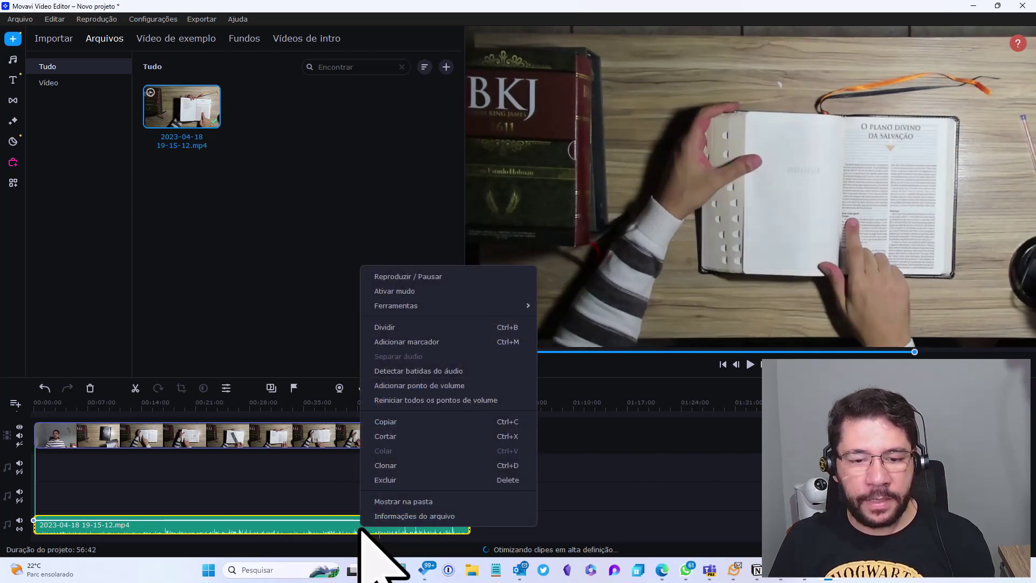
pyautogui.click(720, 477)
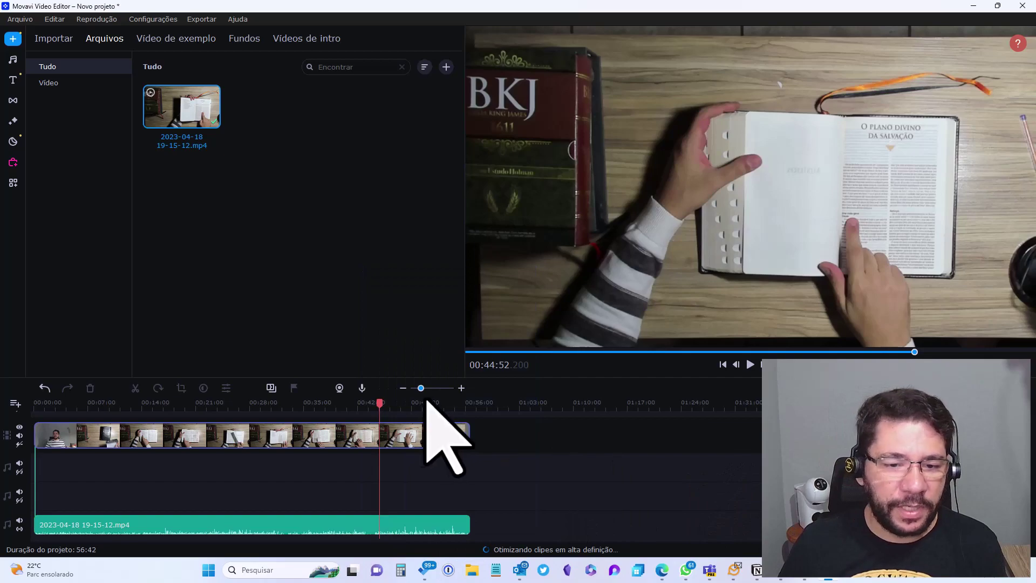
pyautogui.click(34, 403)
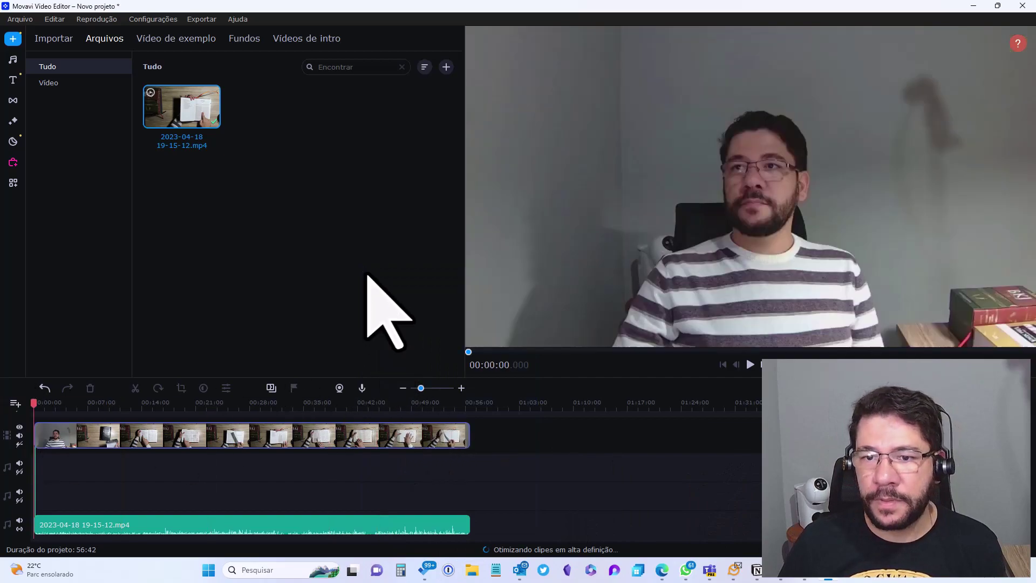
pyautogui.click(12, 182)
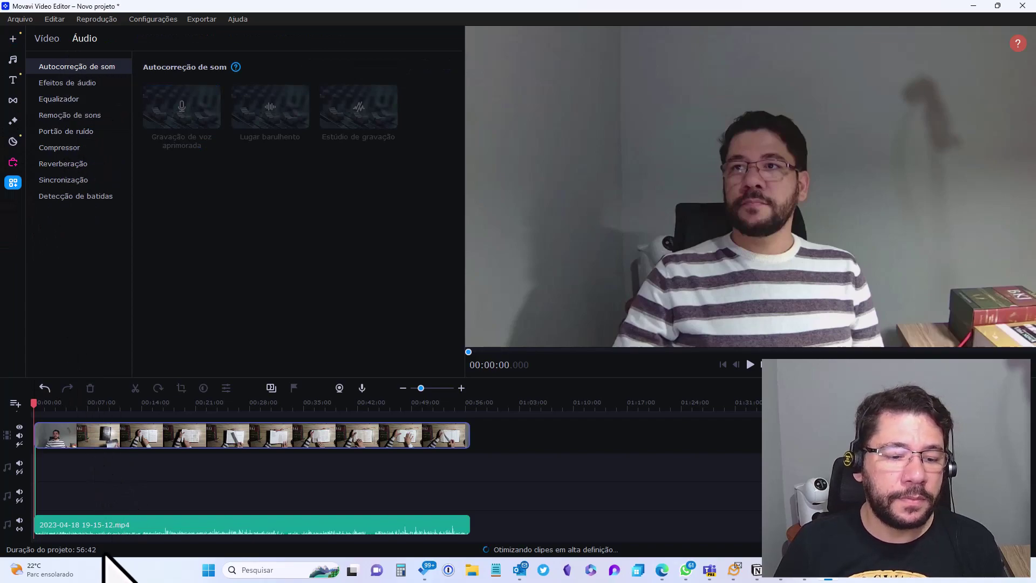
# - Select the reading clip's green audio track and list Efeitos de áudio presets like Eco, Telefone and Robô
pyautogui.click(76, 526)
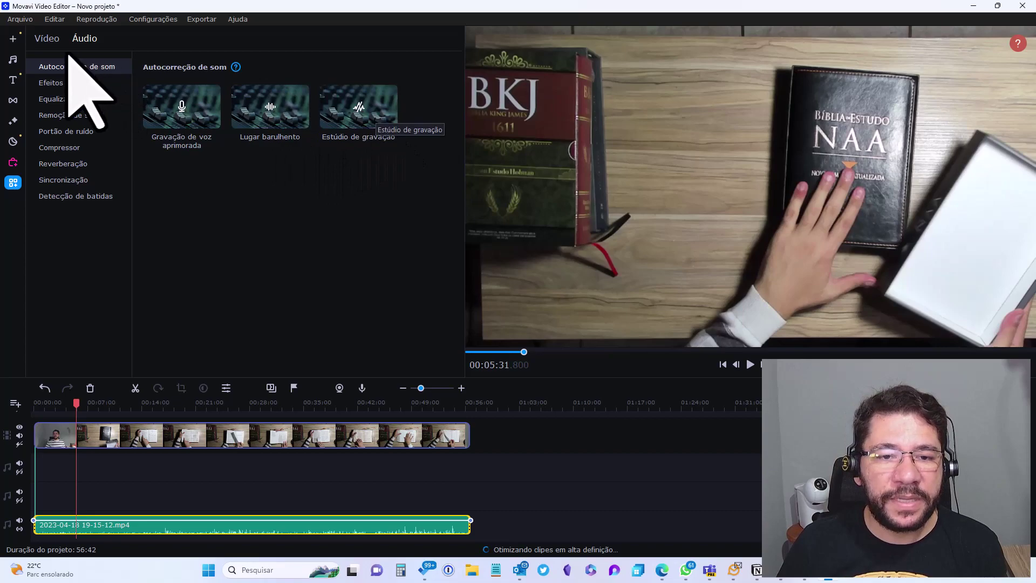
pyautogui.click(59, 85)
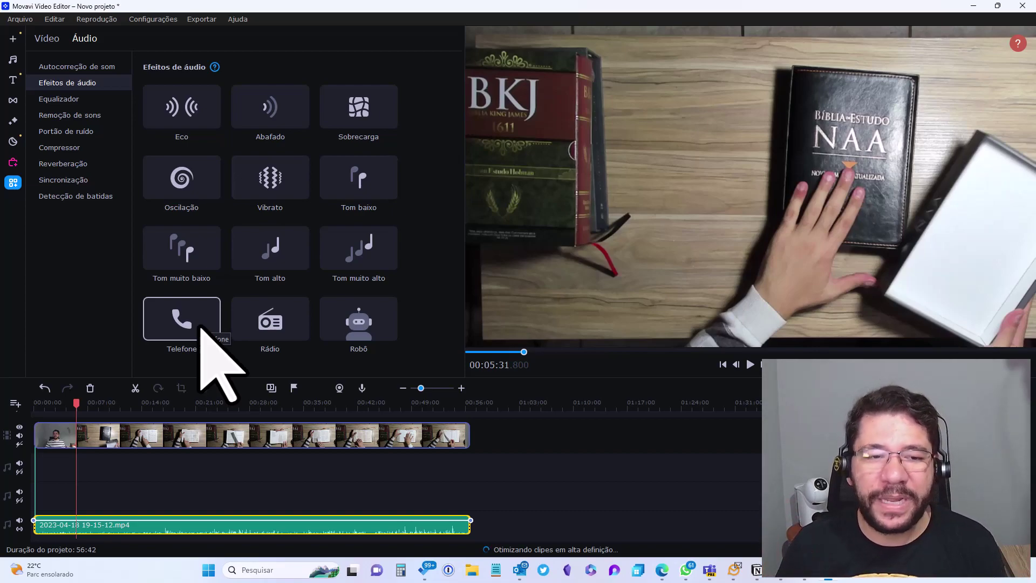
# - View the Equalizador, then the Remoção de sons settings with the Inteligência Artificial method
pyautogui.click(58, 100)
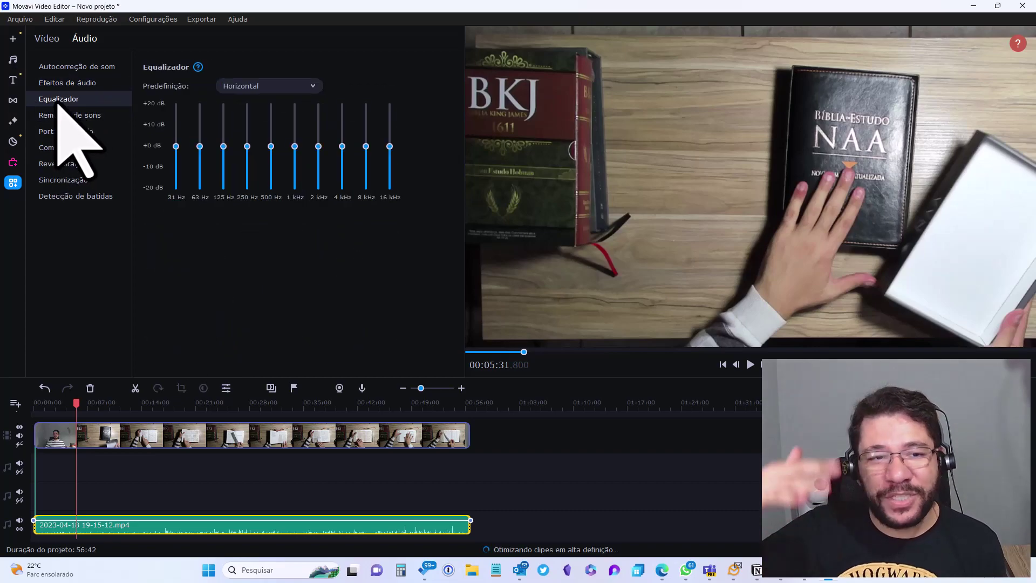
pyautogui.click(73, 115)
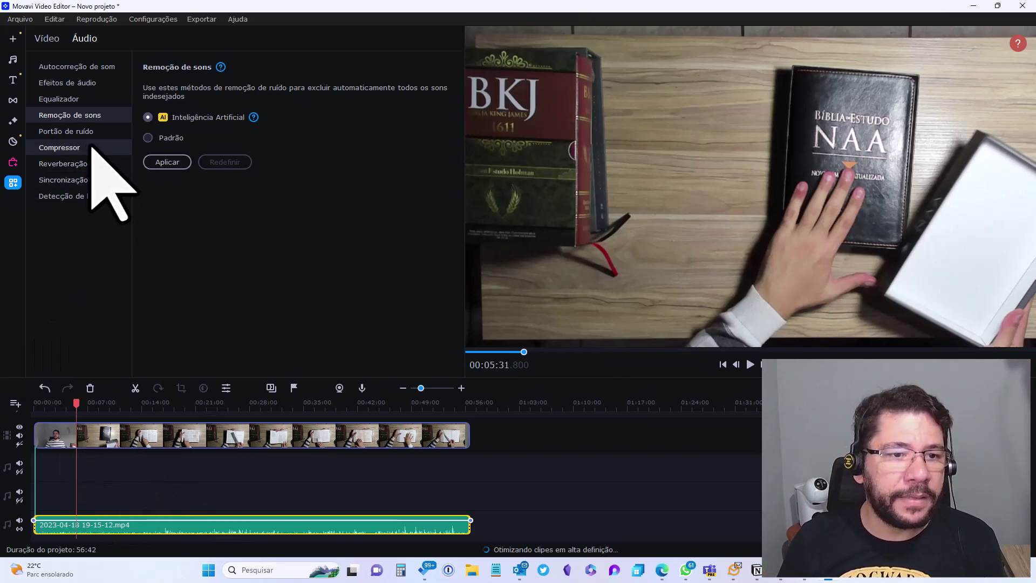
# - Step through Portão de ruído, Compressor and Reverberação, ending on the Sincronização tool
pyautogui.click(79, 134)
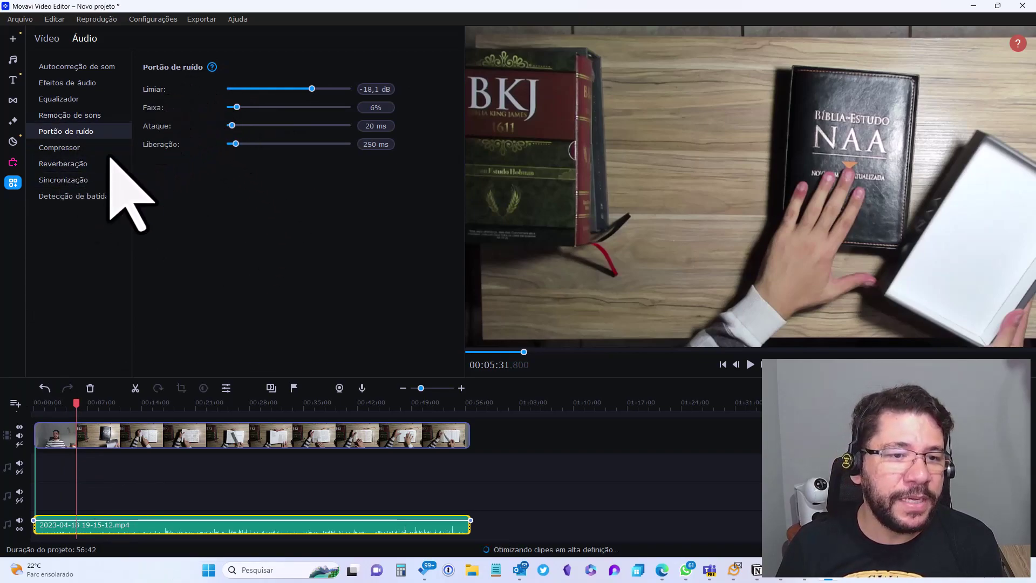
pyautogui.click(55, 149)
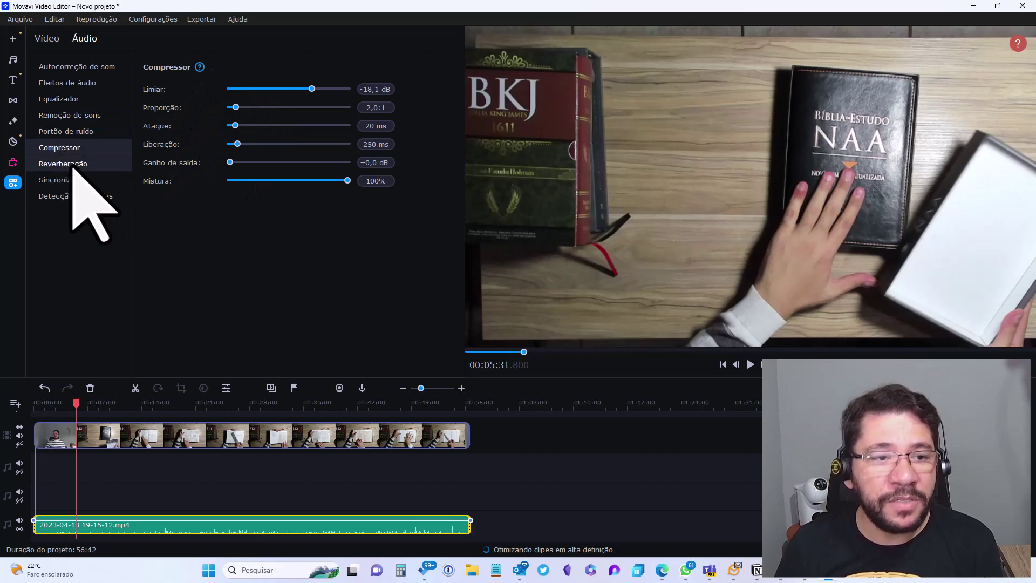
pyautogui.click(73, 165)
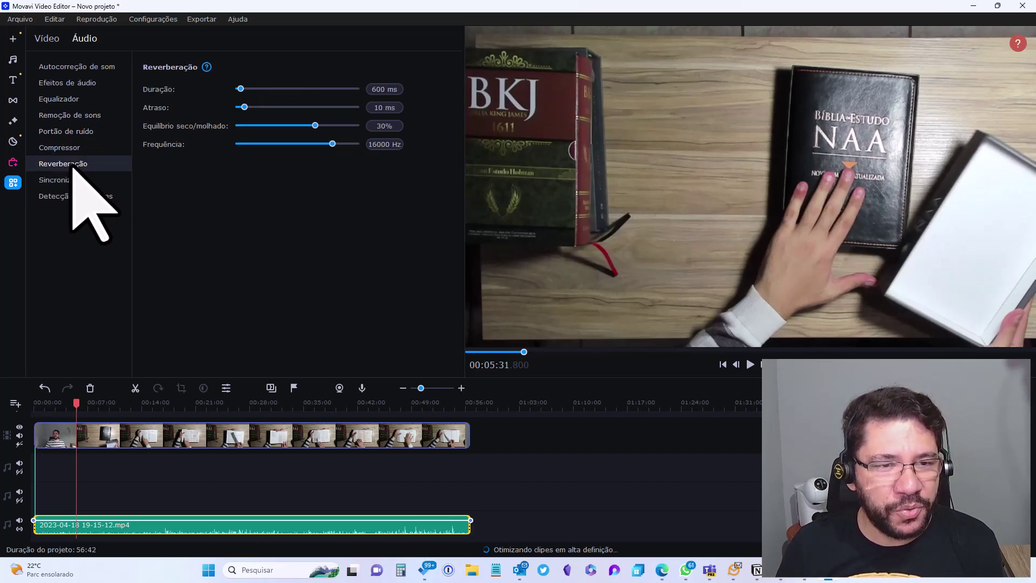
pyautogui.click(71, 183)
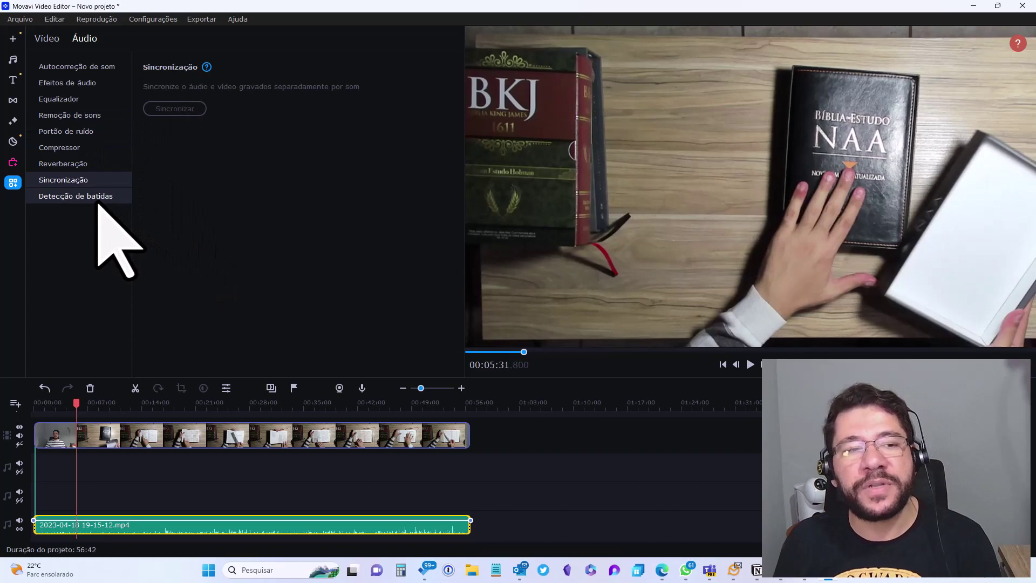
# - Check Detecção de batidas, then open the Effects Store listing packs like Fancy Intro and Outro Pack
pyautogui.click(98, 202)
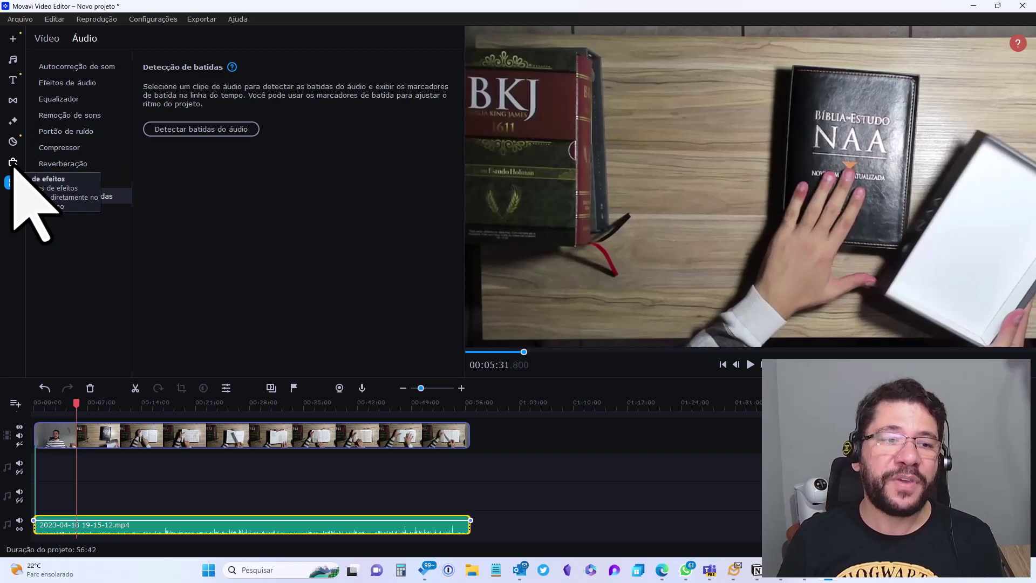
pyautogui.click(13, 165)
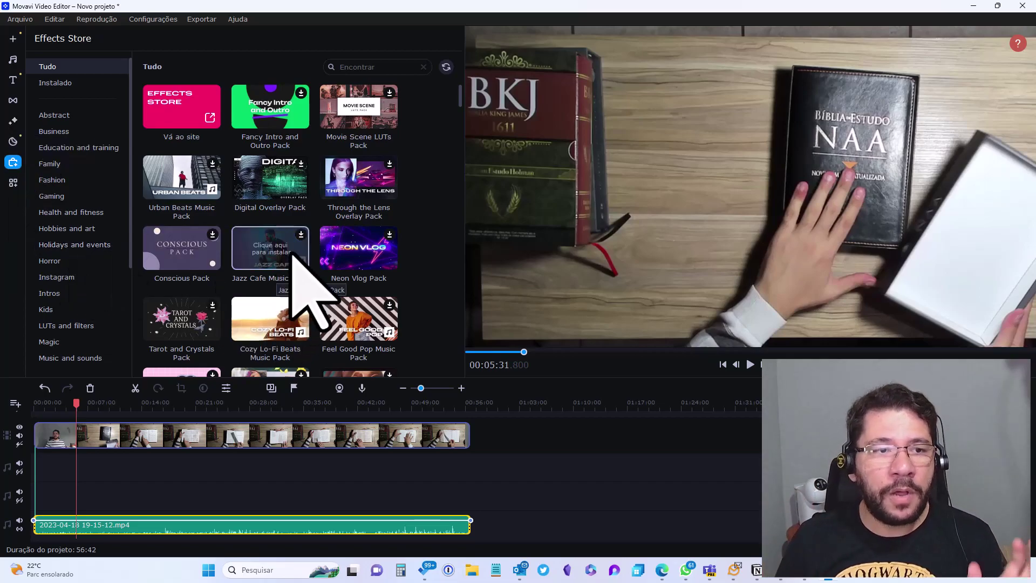
pyautogui.click(12, 100)
pyautogui.click(13, 79)
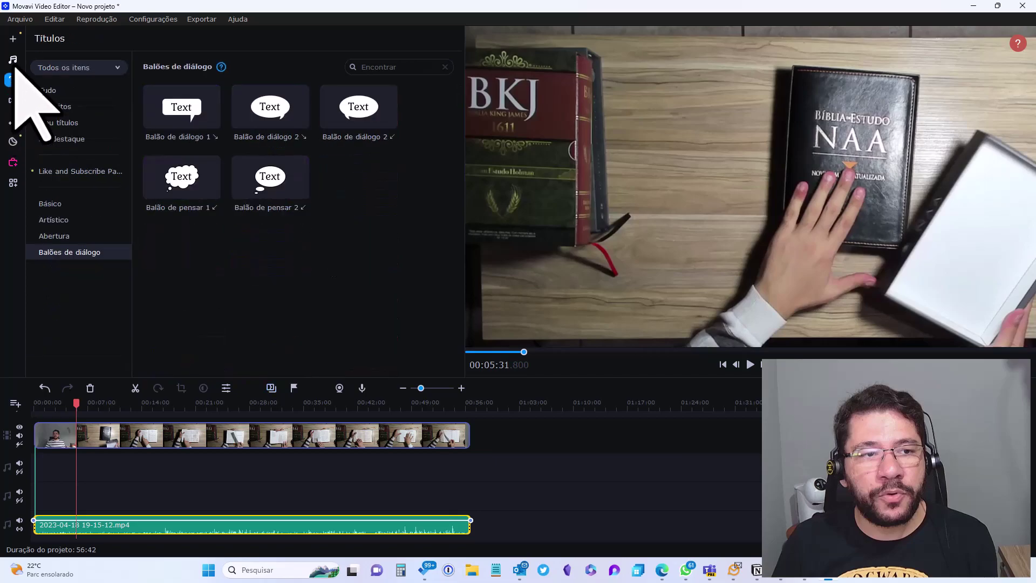
pyautogui.click(13, 59)
pyautogui.click(54, 48)
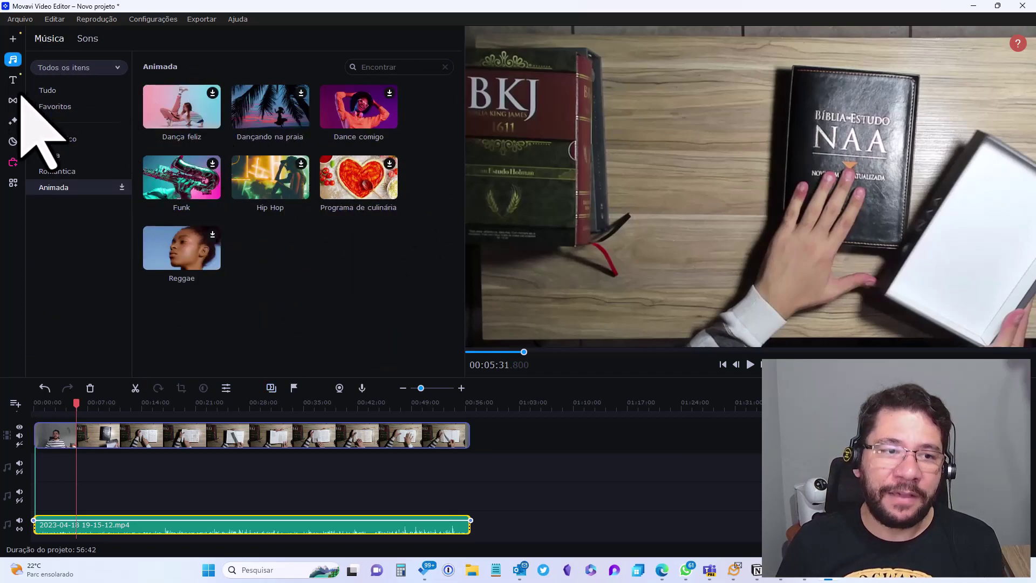
pyautogui.click(12, 162)
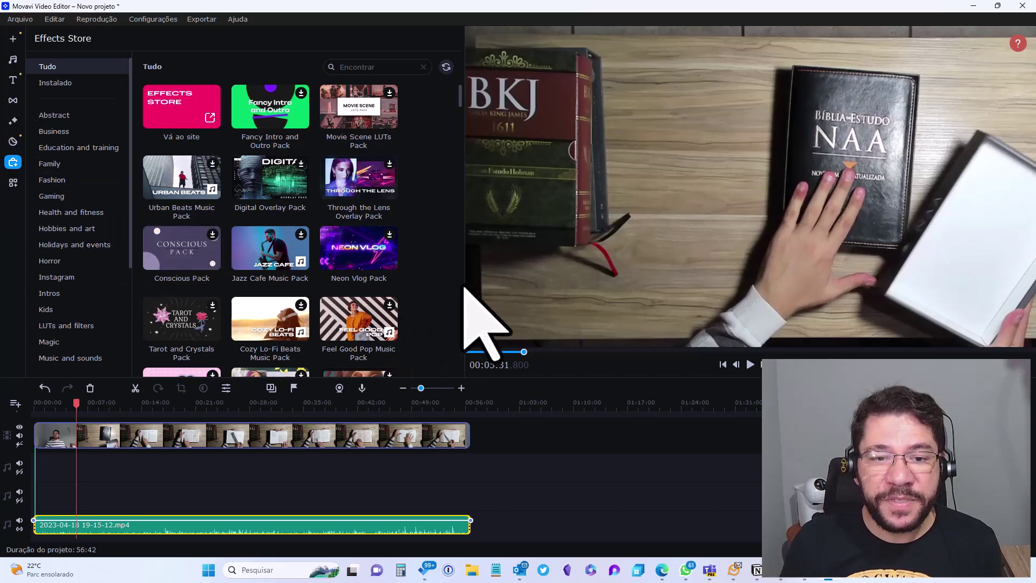
# - Install the Pixel Age Pack and view its contents: 13 stickers, 7 titles and 4 transitions
pyautogui.scroll(-5, 423, 291)
pyautogui.scroll(-1, 423, 295)
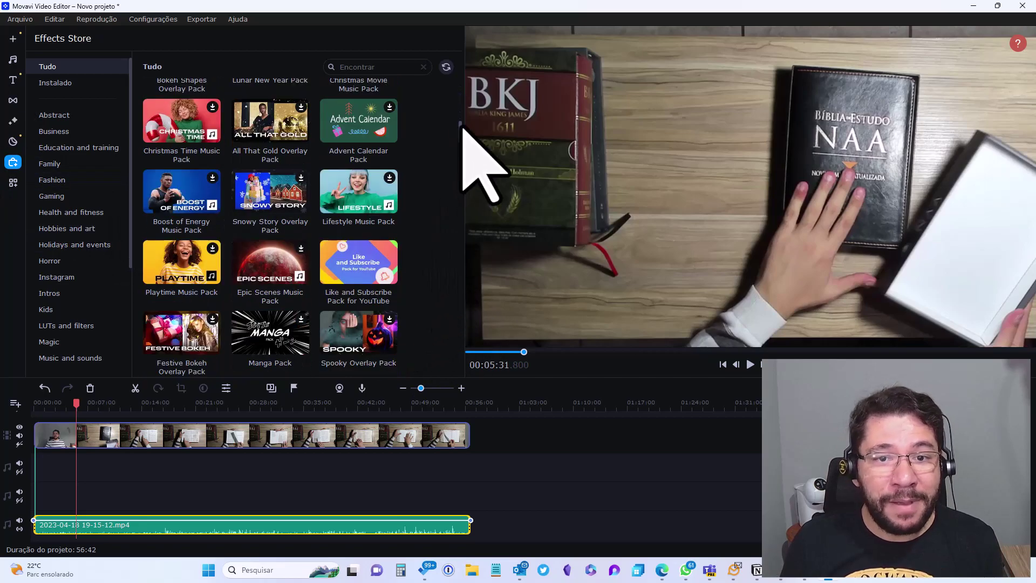
pyautogui.moveTo(461, 127); pyautogui.dragTo(458, 338)
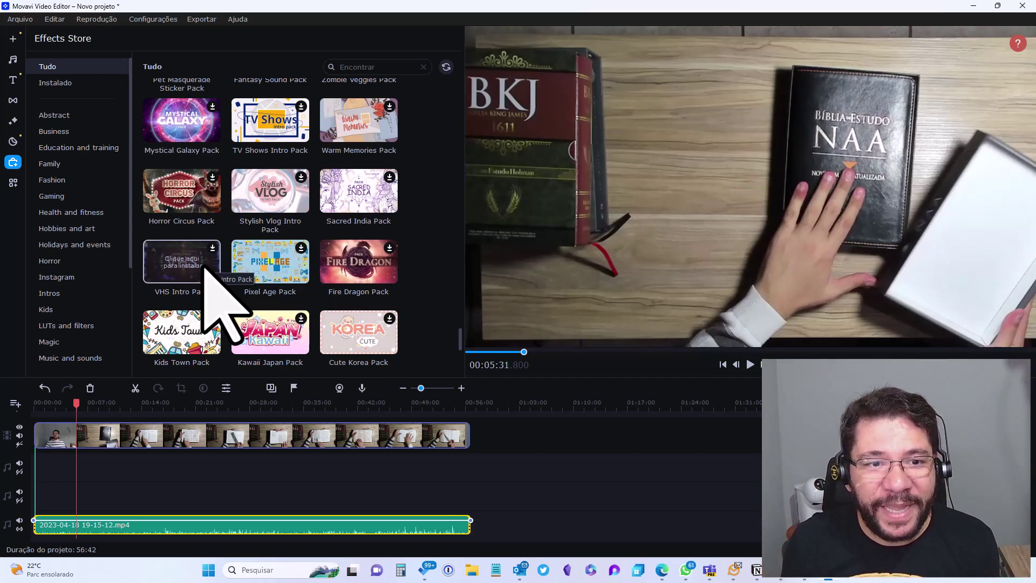
pyautogui.click(267, 258)
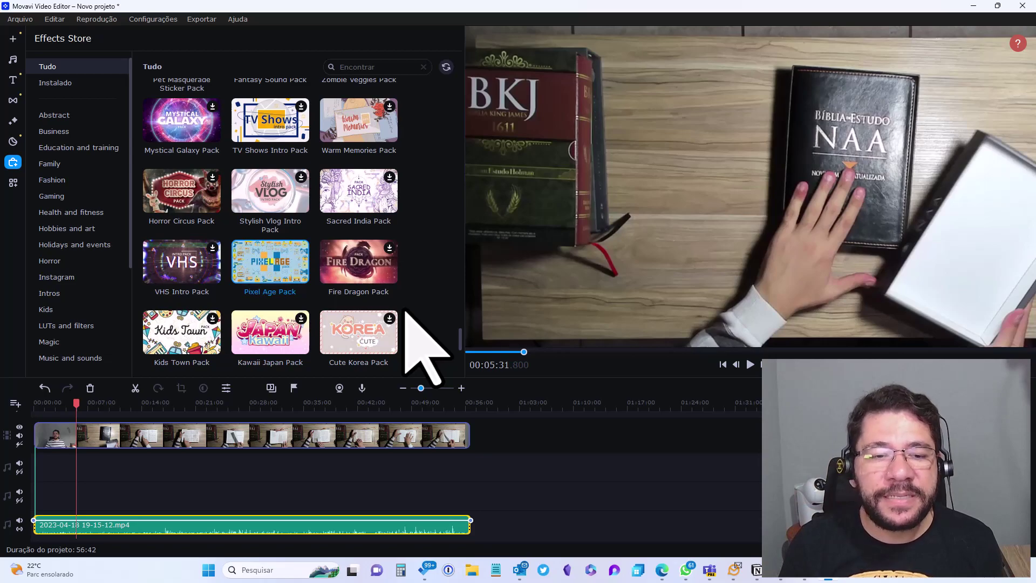
pyautogui.click(273, 267)
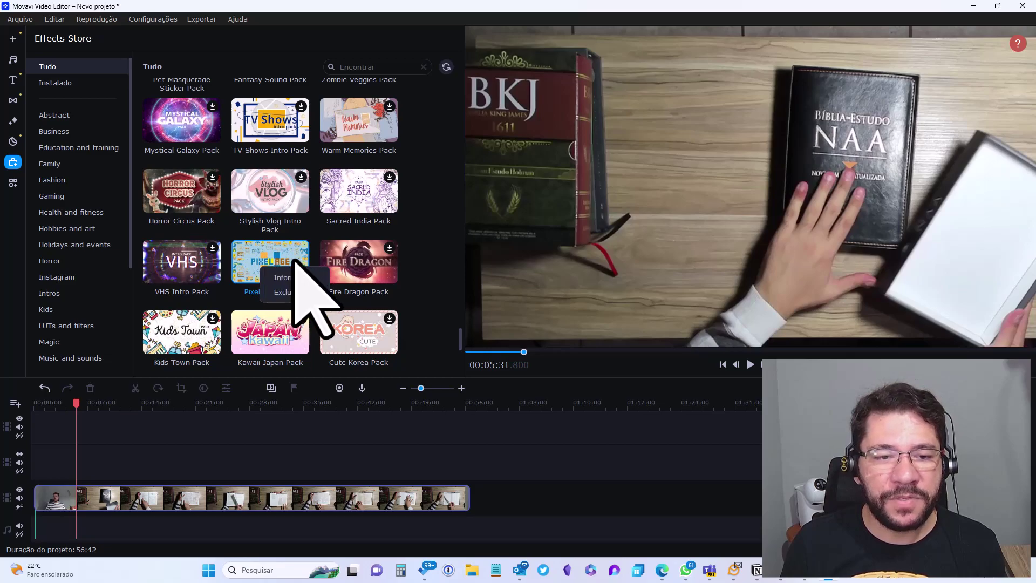
# - Read the Pixel Age Pack contents card, then refresh the Effects Store pack list
pyautogui.moveTo(292, 253)
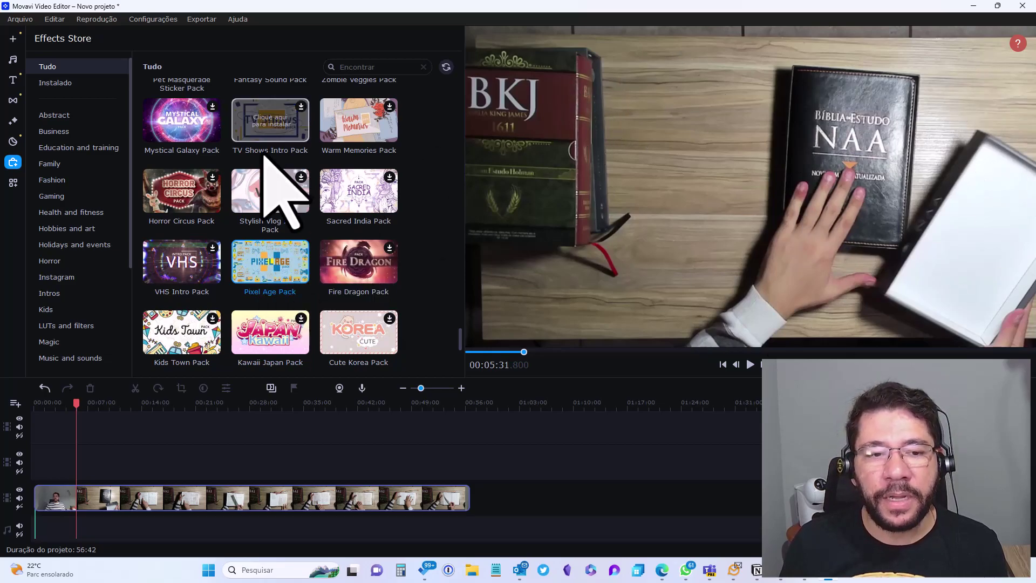
pyautogui.click(447, 68)
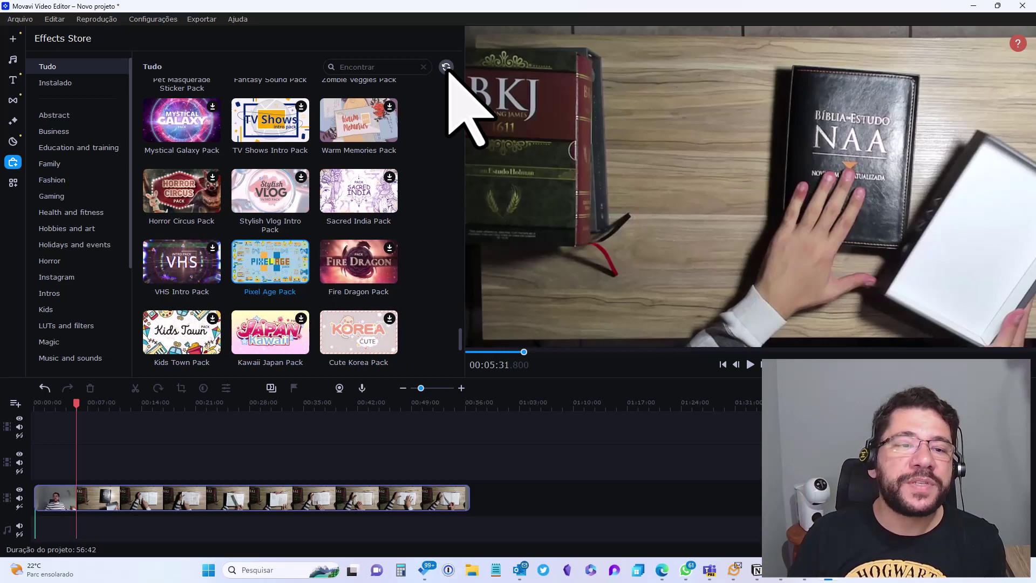
# - Browse the store's pack grid, then move the playhead from 00:05:31 back to about 00:03:00
pyautogui.scroll(-5, 296, 259)
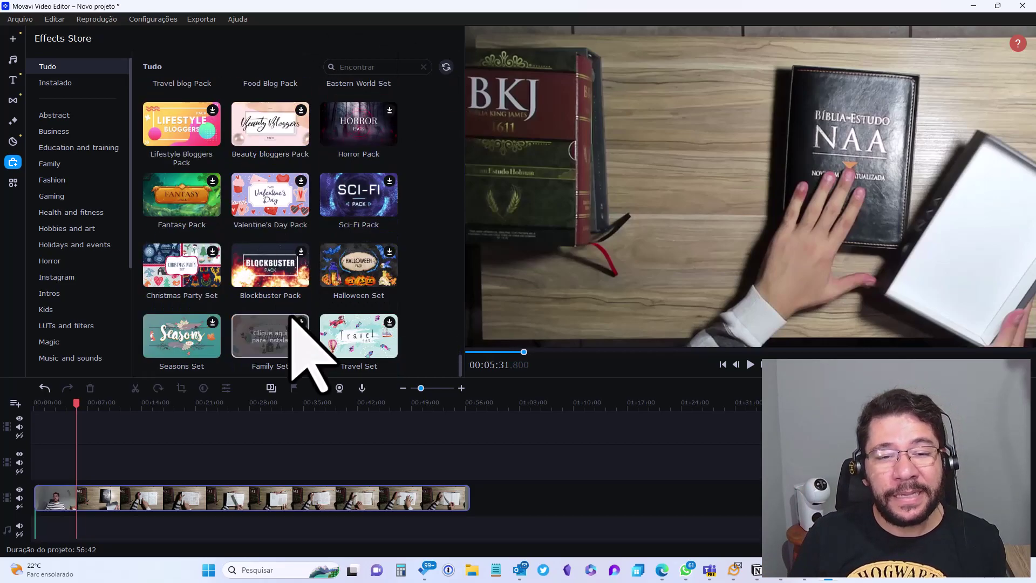
pyautogui.scroll(2, 294, 318)
pyautogui.scroll(5, 294, 319)
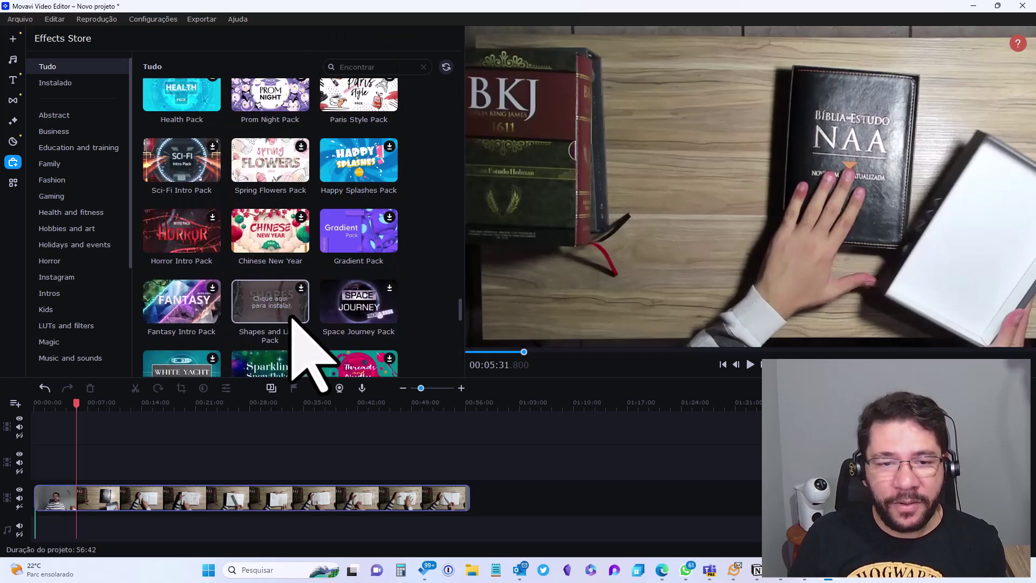
pyautogui.scroll(1, 294, 321)
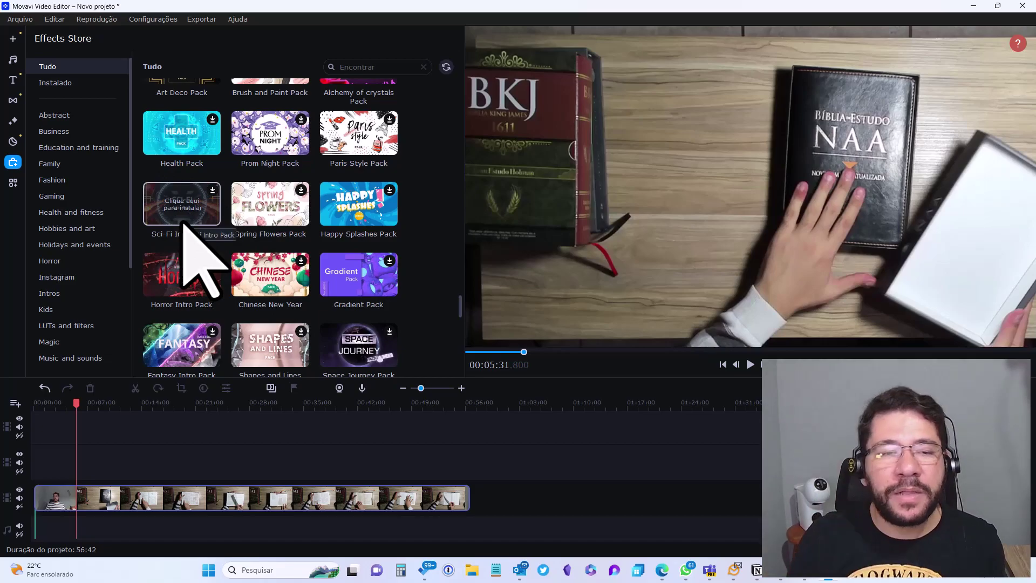
pyautogui.scroll(8, 266, 231)
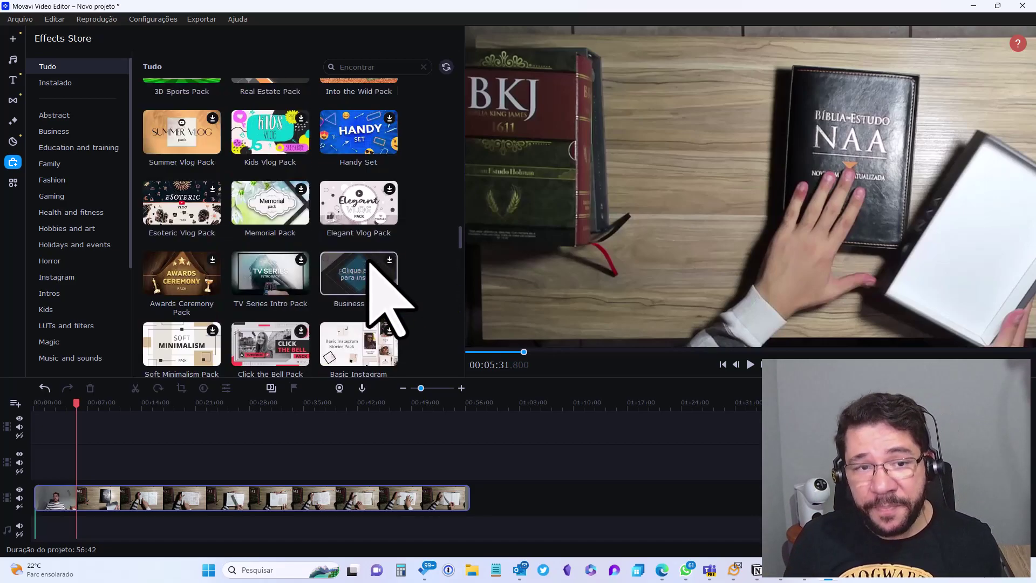
pyautogui.scroll(4, 370, 269)
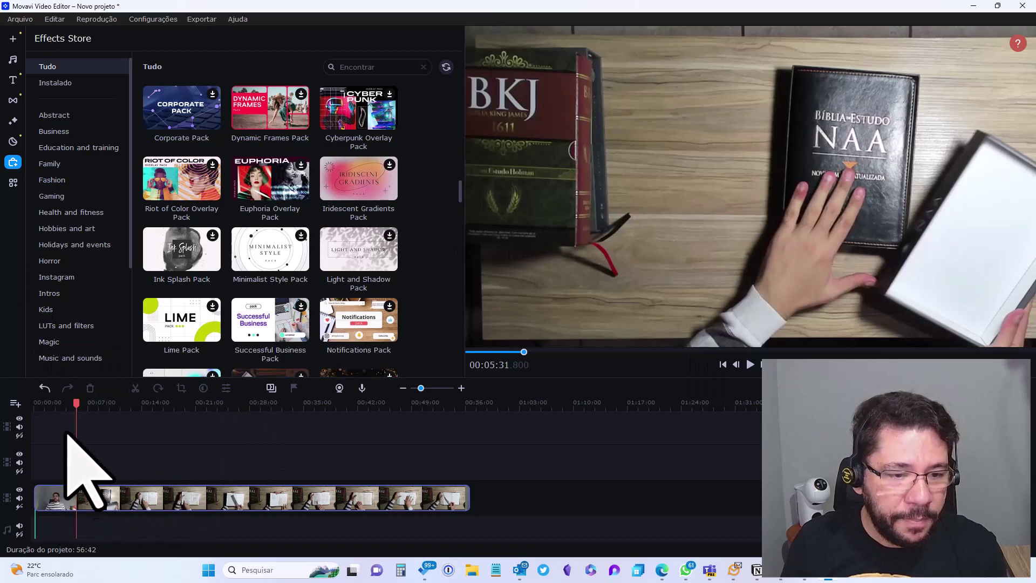
pyautogui.moveTo(76, 405)
pyautogui.mouseDown()
pyautogui.moveTo(47, 409)
pyautogui.moveTo(57, 410)
pyautogui.mouseUp()
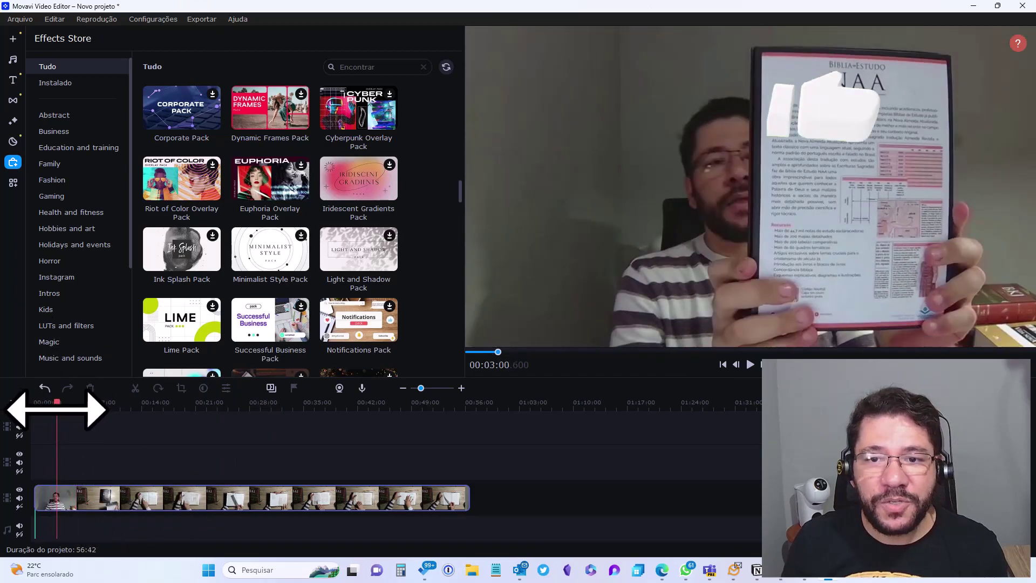